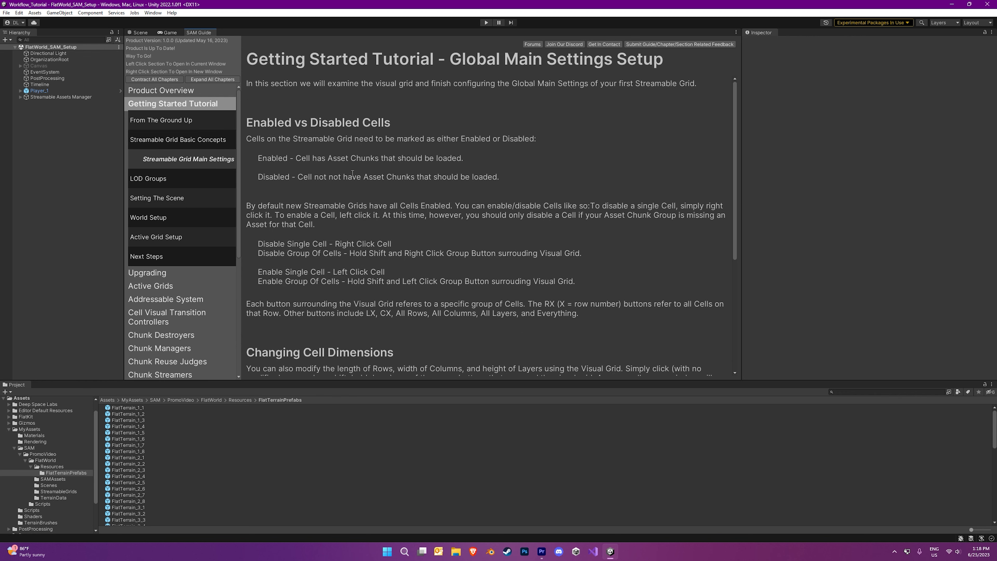
- Look through the Getting Started Tutorial sections of the guide, from LOD Groups through Next Steps, then return to From The Ground Up
mouse_move(733, 143)
mouse_down()
mouse_move(734, 229)
mouse_move(731, 144)
mouse_up()
click(187, 178)
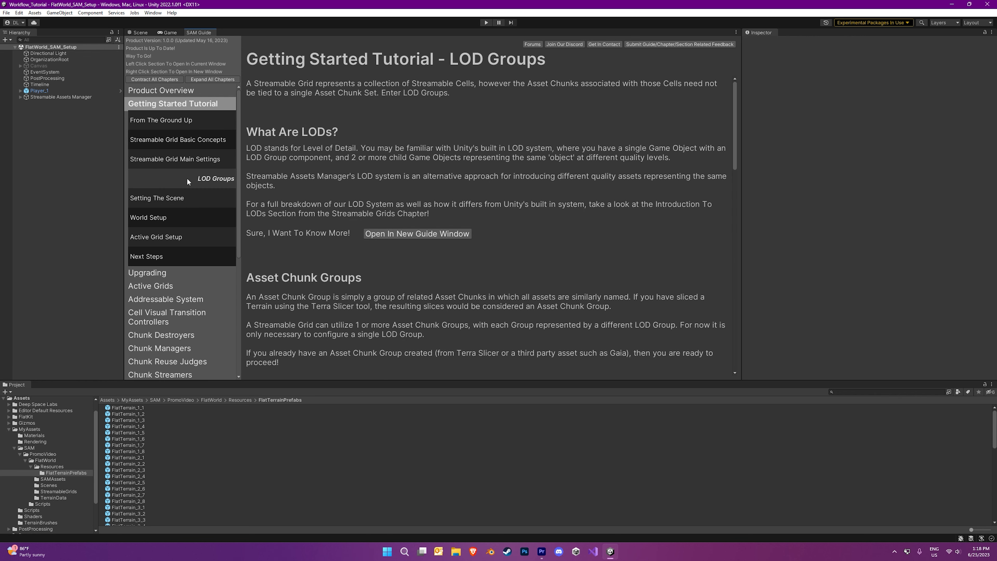
click(190, 199)
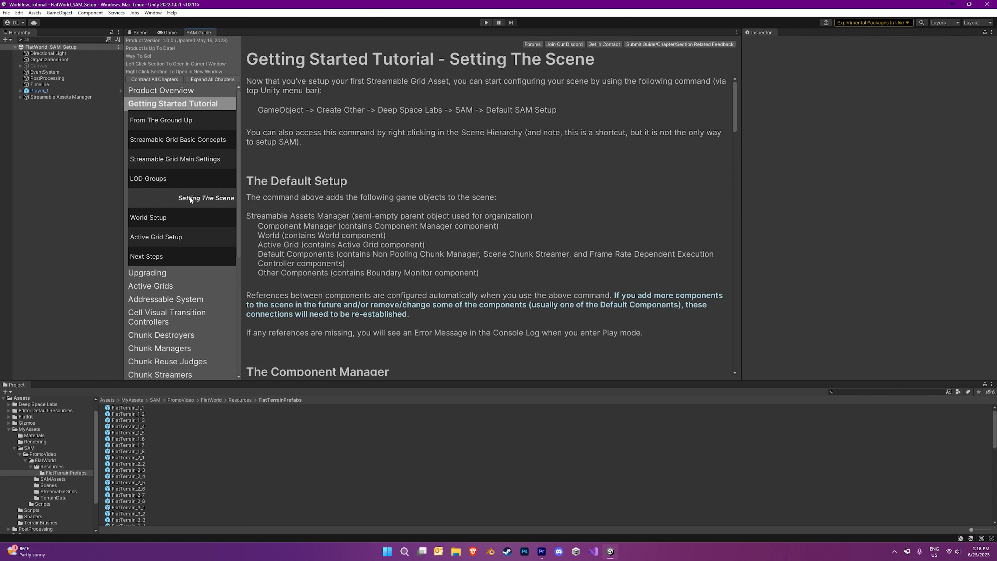
click(196, 220)
click(197, 240)
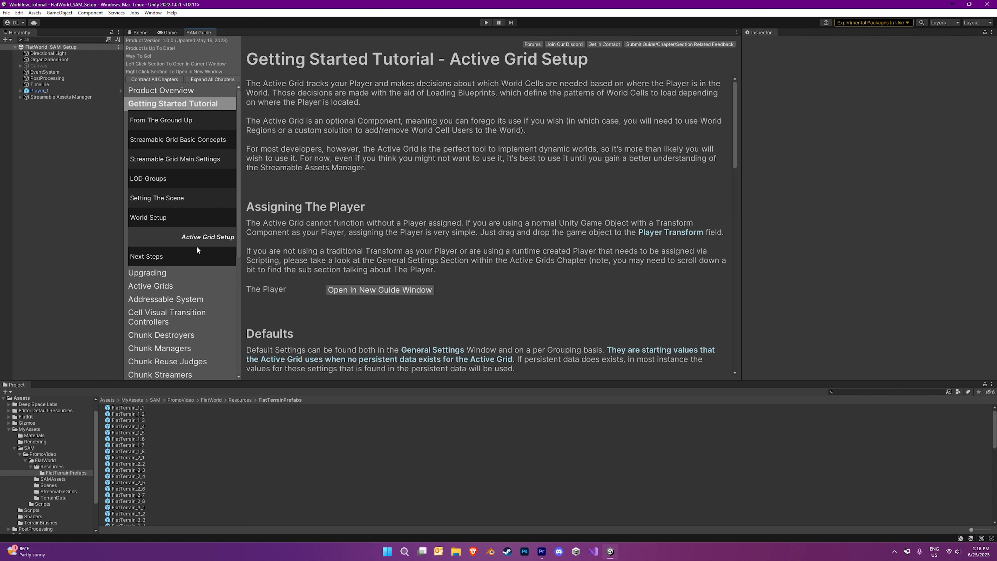
click(197, 253)
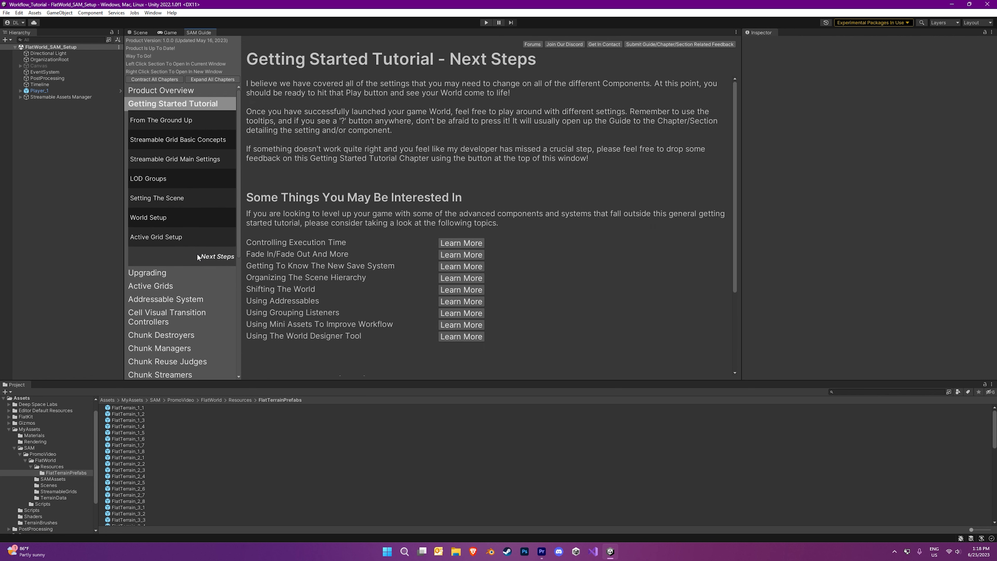
click(178, 123)
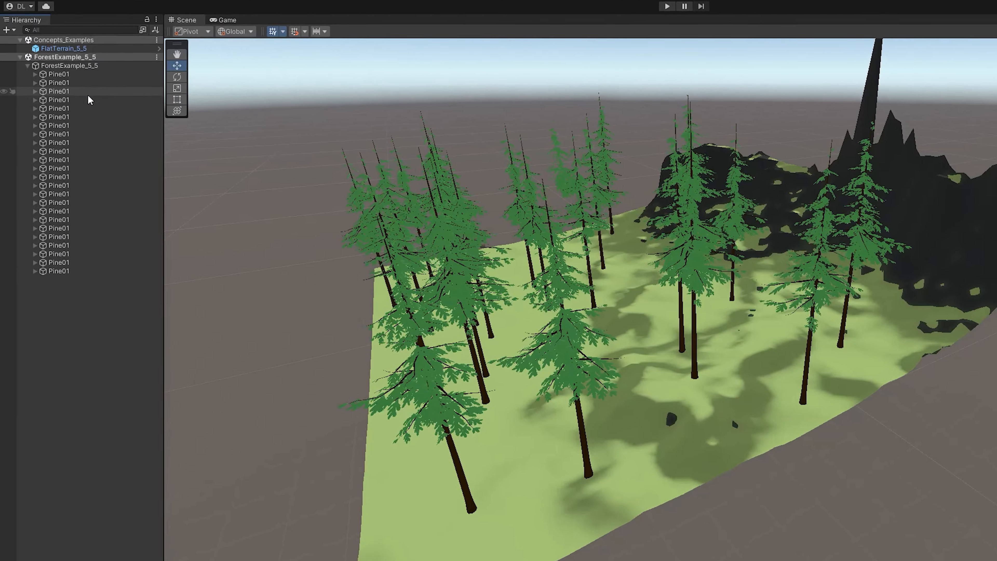
- Examine the leaves and trunk child objects of the third Pine01 tree, then select the second Pine01
click(88, 94)
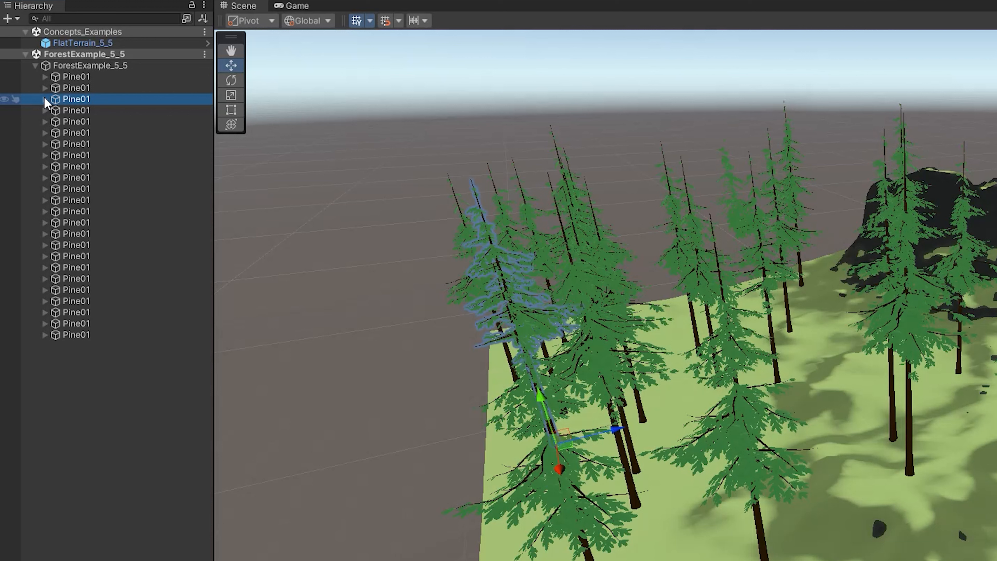
click(45, 100)
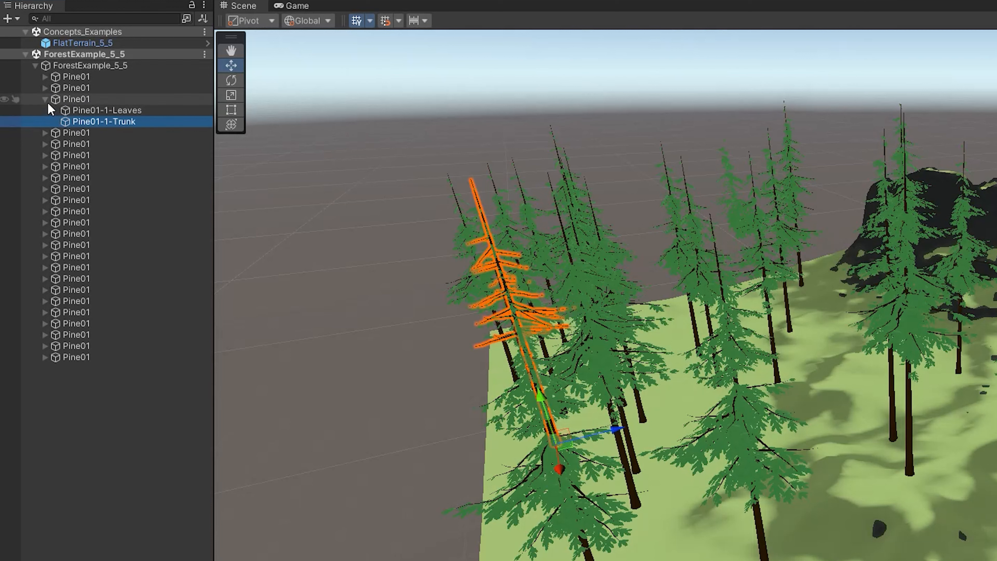
click(45, 99)
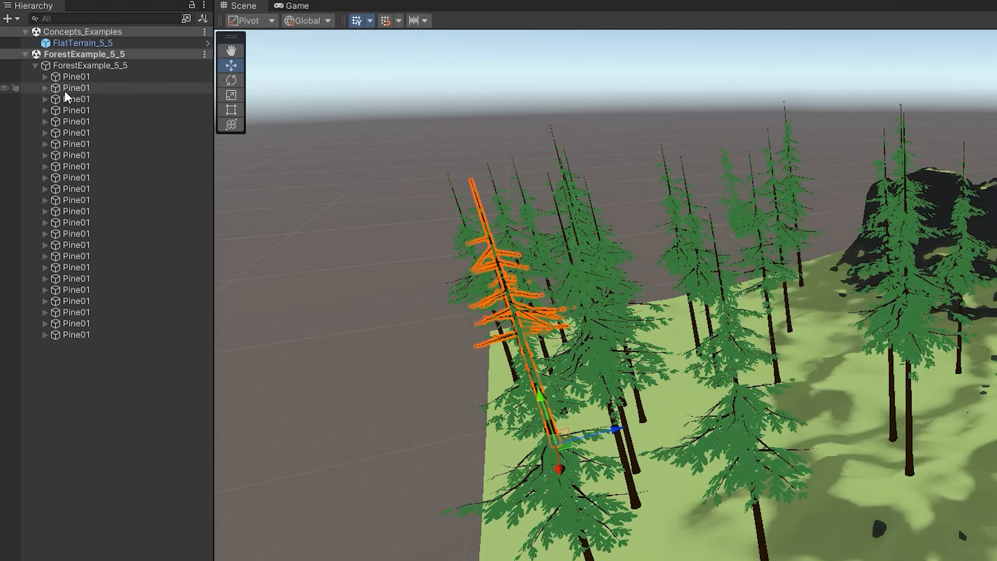
click(79, 88)
- Select the FlatTerrain_5_5 object and examine its components
click(89, 46)
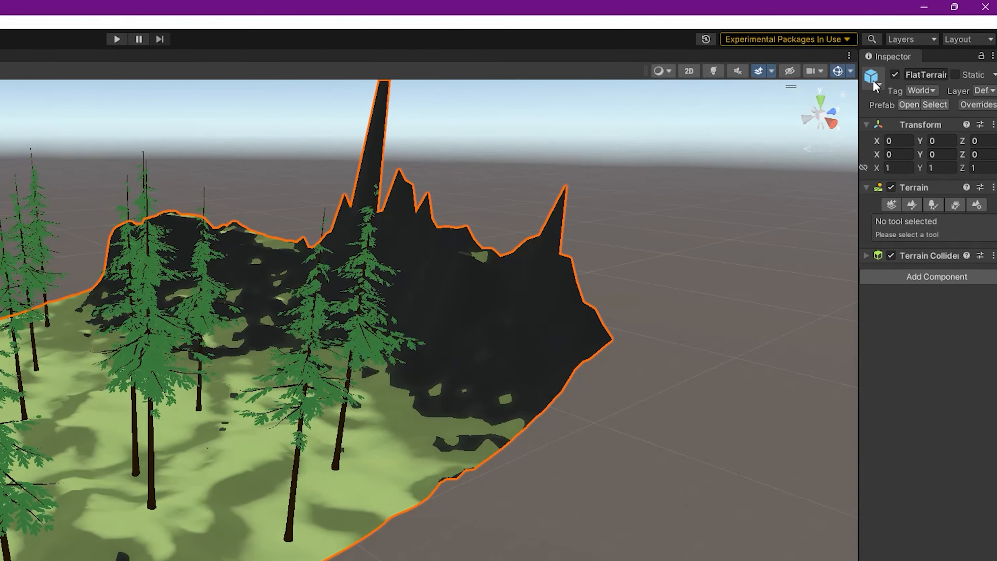
click(888, 73)
click(664, 6)
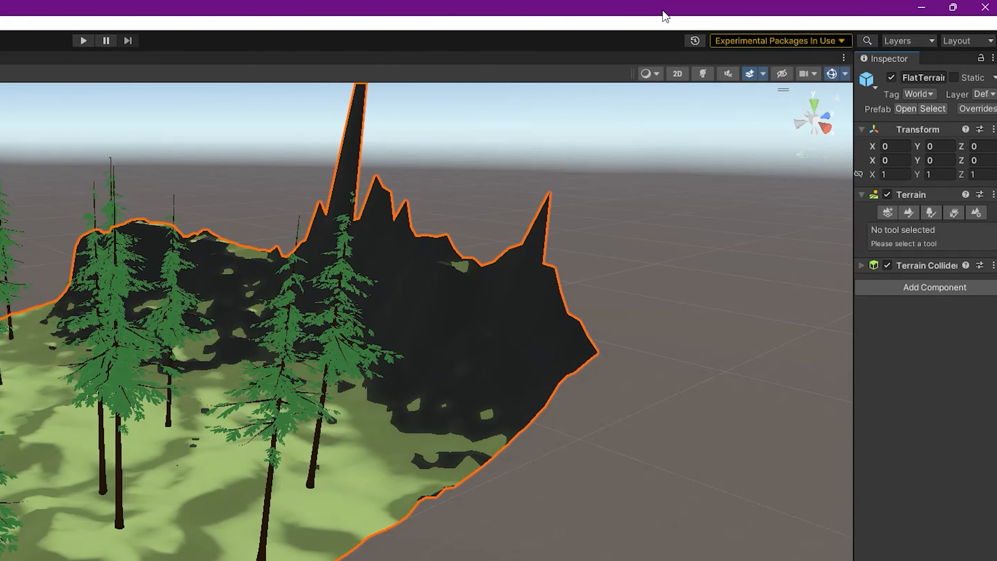
- Select individual Pine01 trees, then their ForestExample_5_5 parent object and the ForestExample_5_5 scene to examine the hierarchy
click(143, 161)
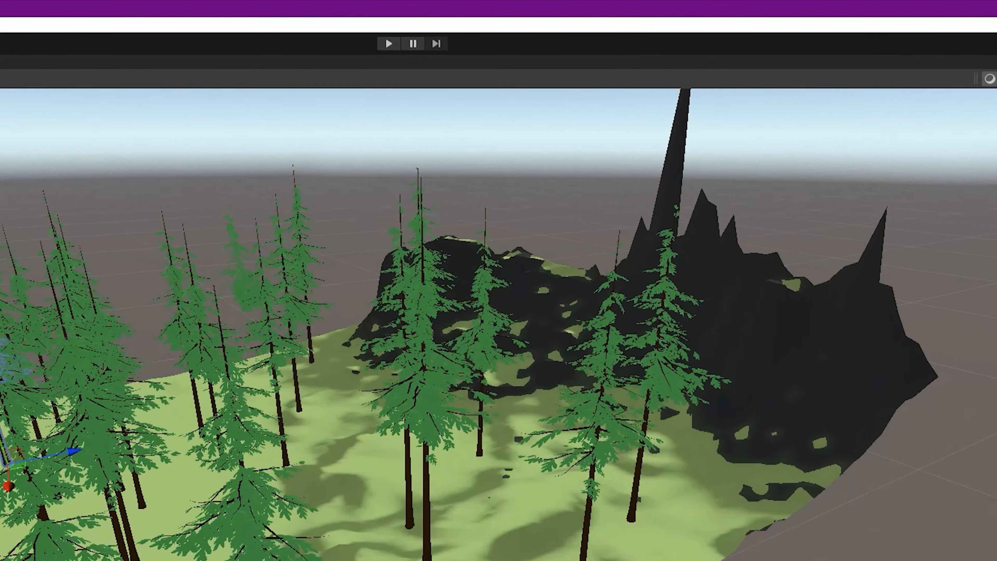
key(Down)
key(Down)
key(Up)
key(Up)
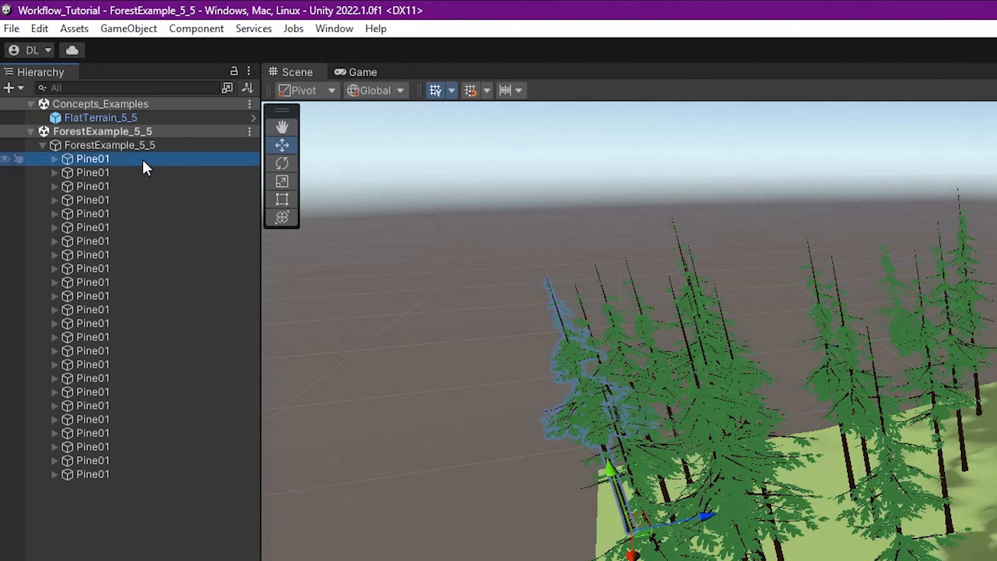
key(Up)
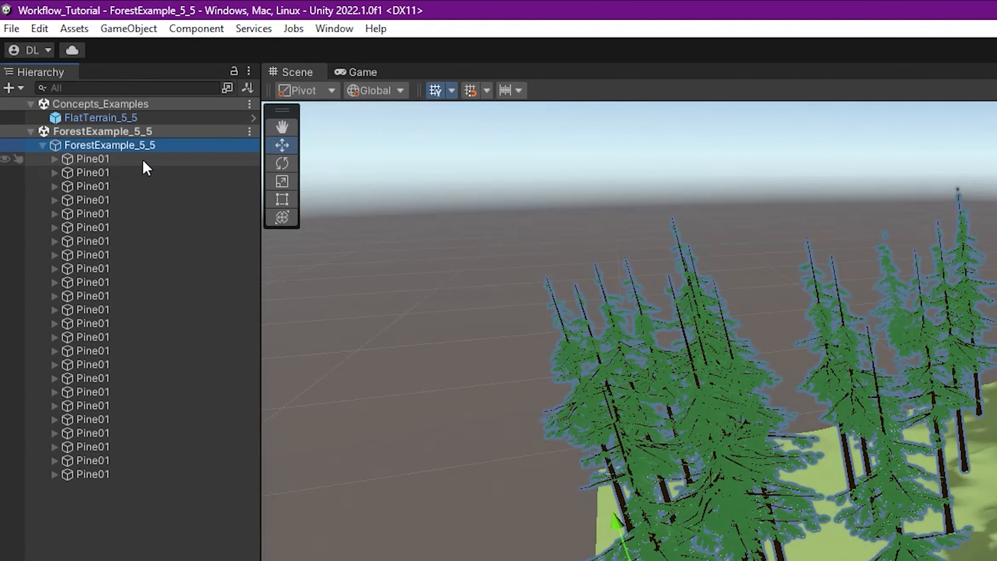
click(142, 135)
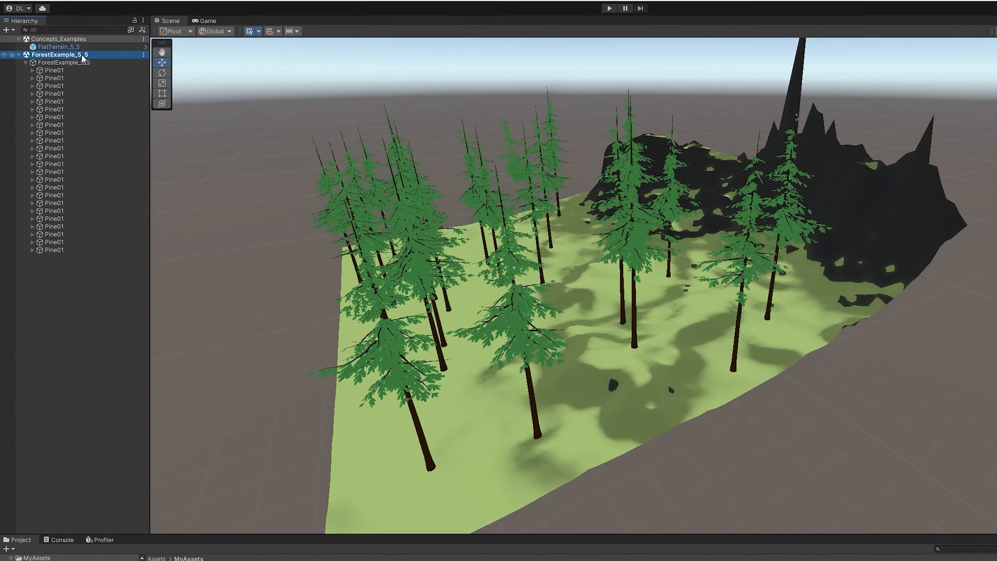
- Highlight the FlatTerrain_5_5 object, then extend a selection over the first eight Pine01 trees and clear it
click(66, 54)
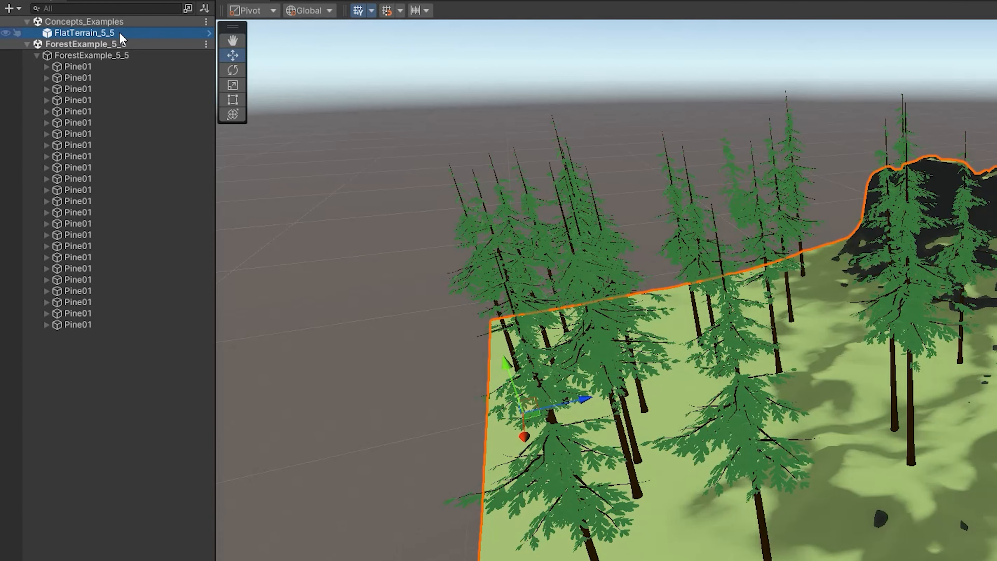
click(117, 67)
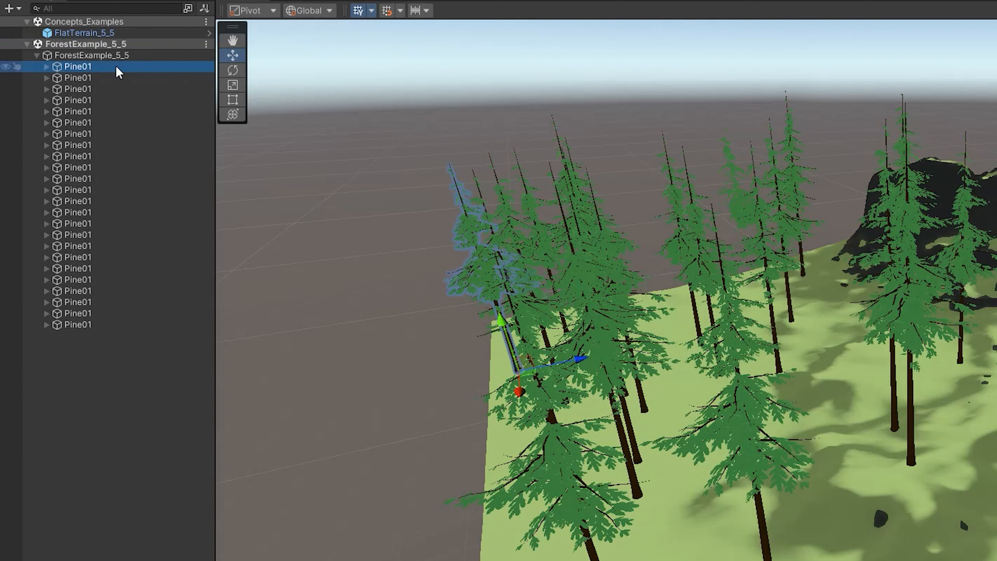
key(shift+Down)
key(shift+Down)
key(shift+Down)
key(shift+Down)
key(shift+Down)
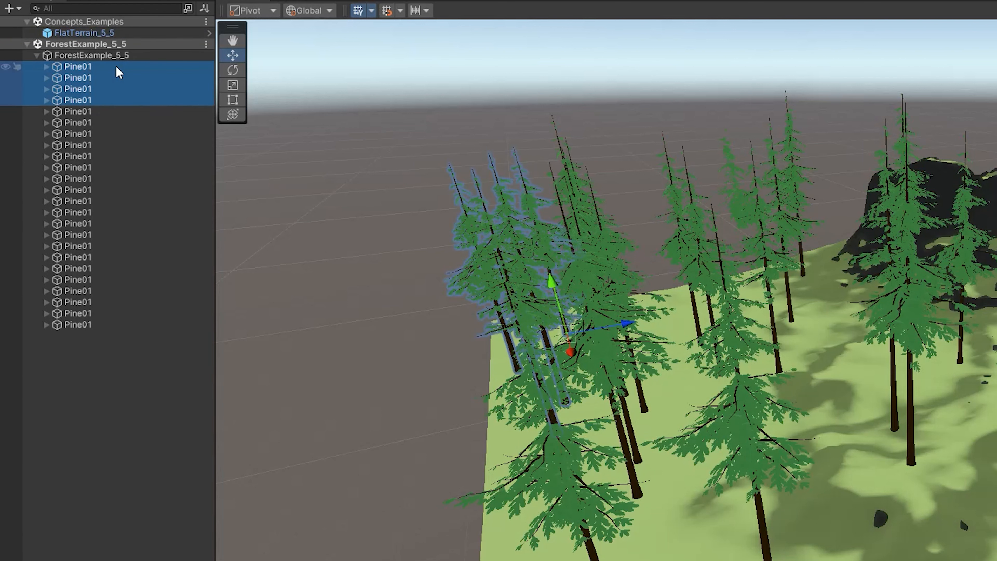
key(shift+Down)
key(shift+Down)
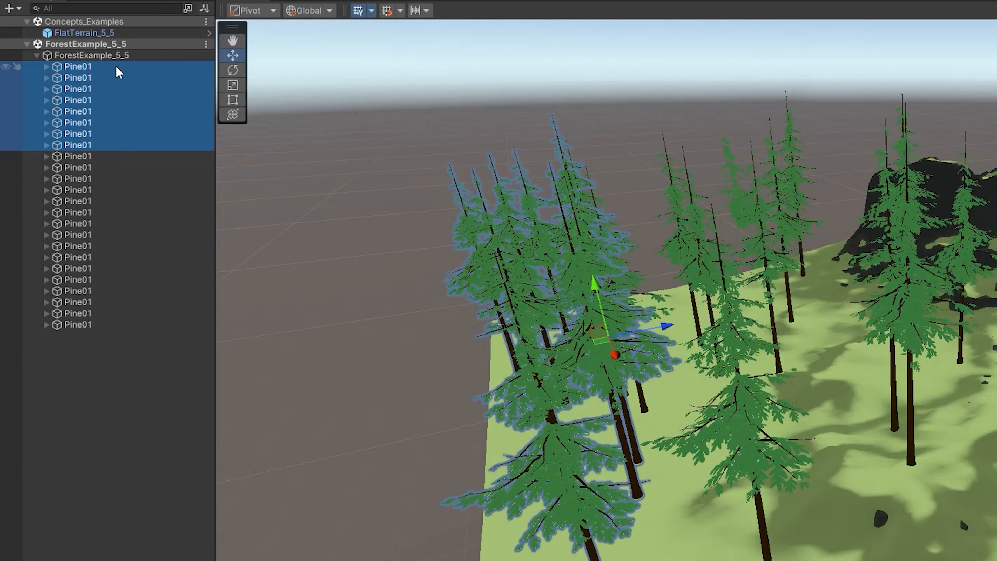
click(150, 390)
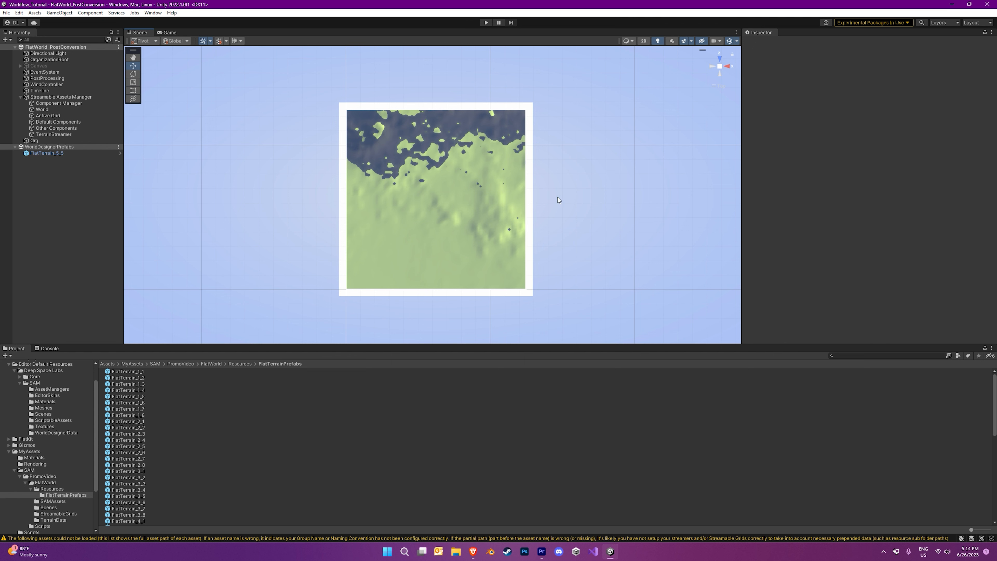
middle_drag(558, 197, 566, 187)
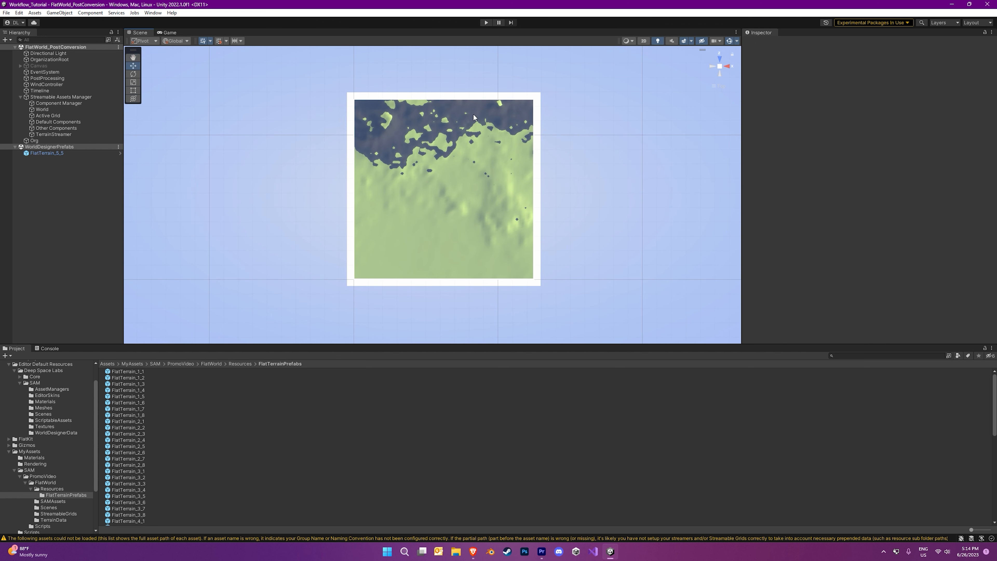
alt+drag(570, 247, 534, 241)
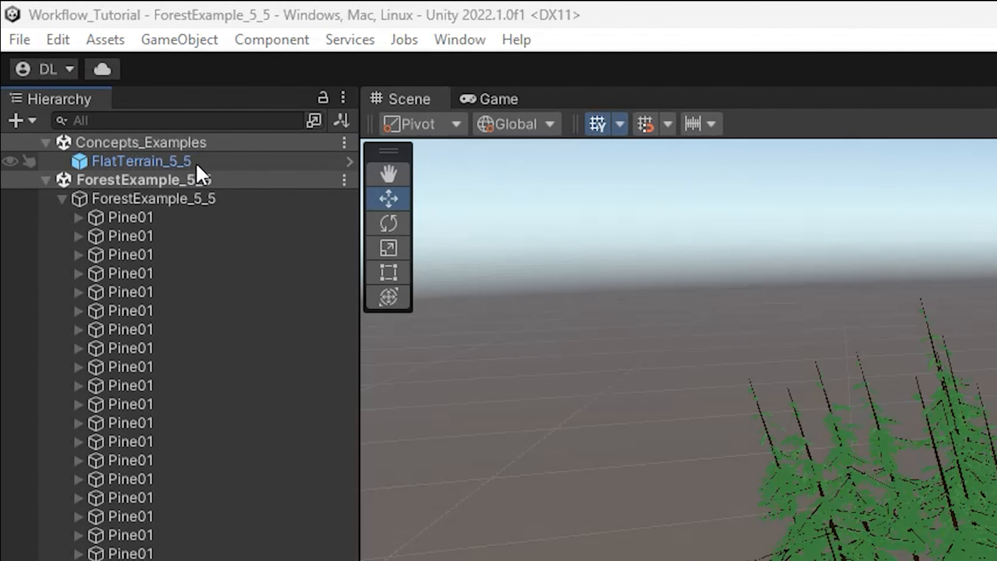
- Highlight FlatTerrain_5_5, the ForestExample_5_5 parent and all of its Pine01 children, then clear the selection
click(198, 169)
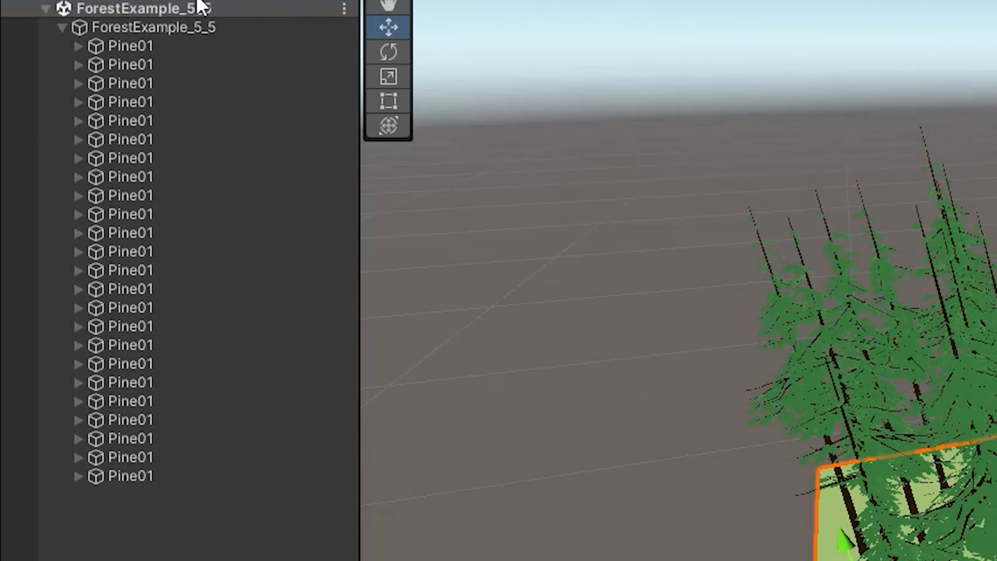
click(198, 34)
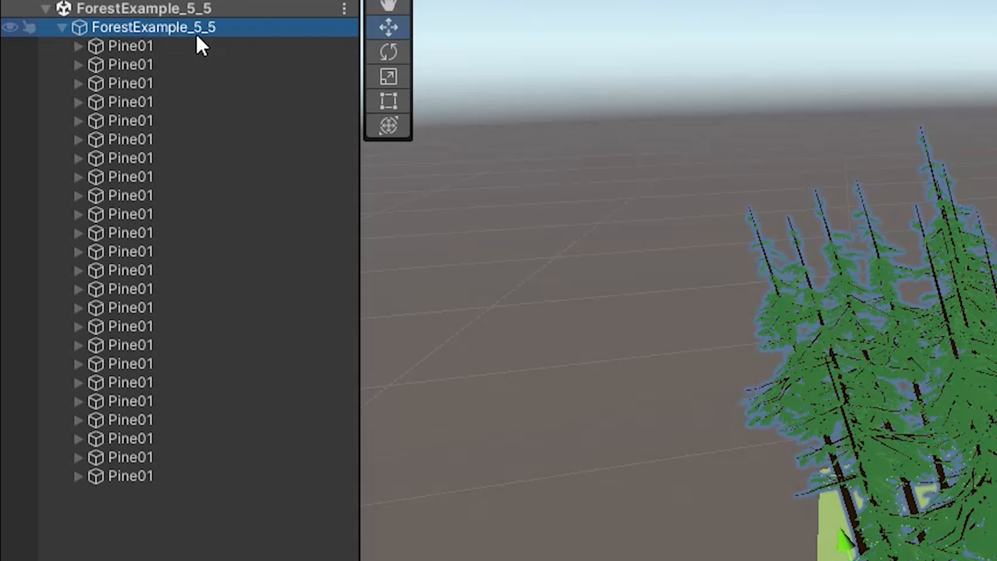
click(193, 47)
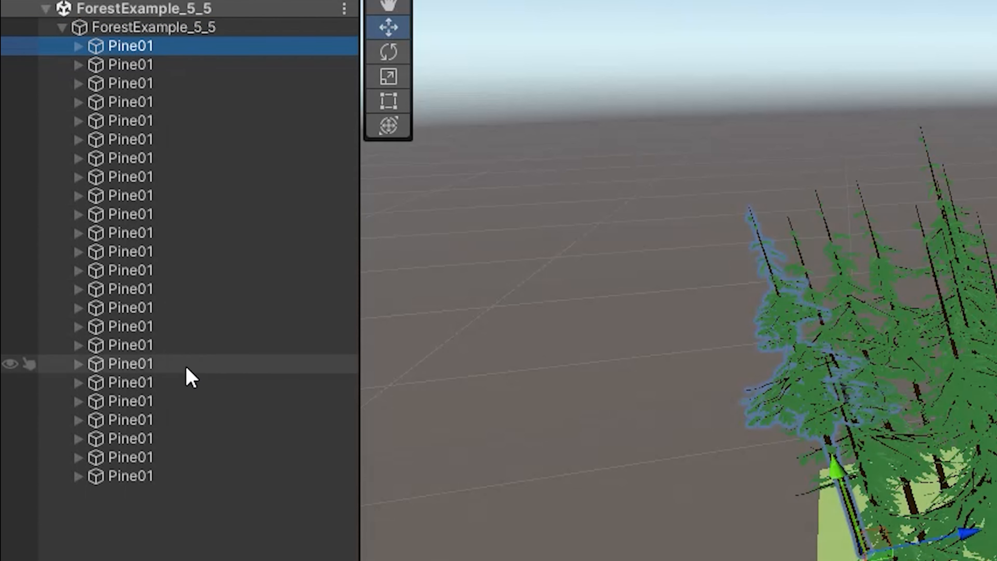
shift+click(160, 477)
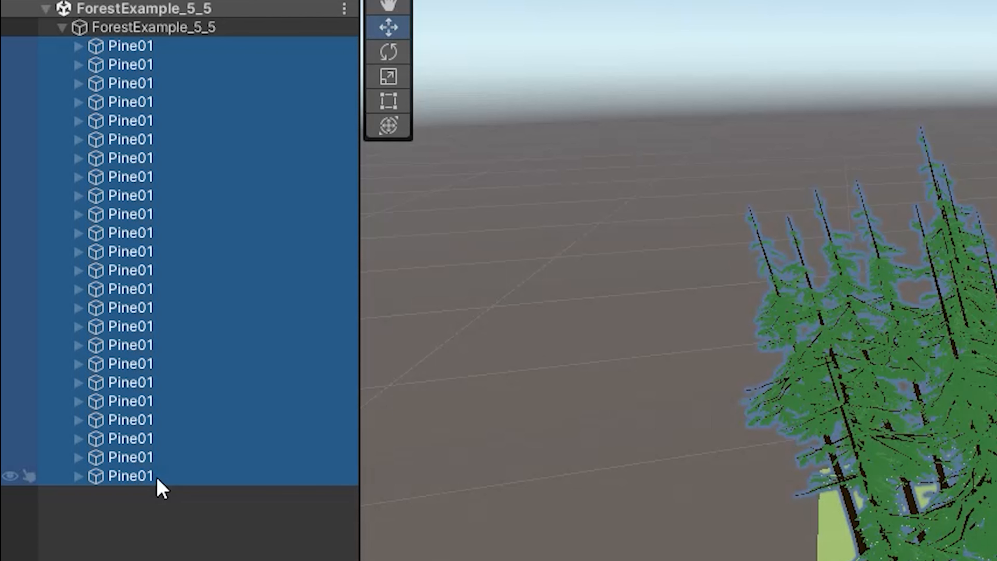
click(169, 556)
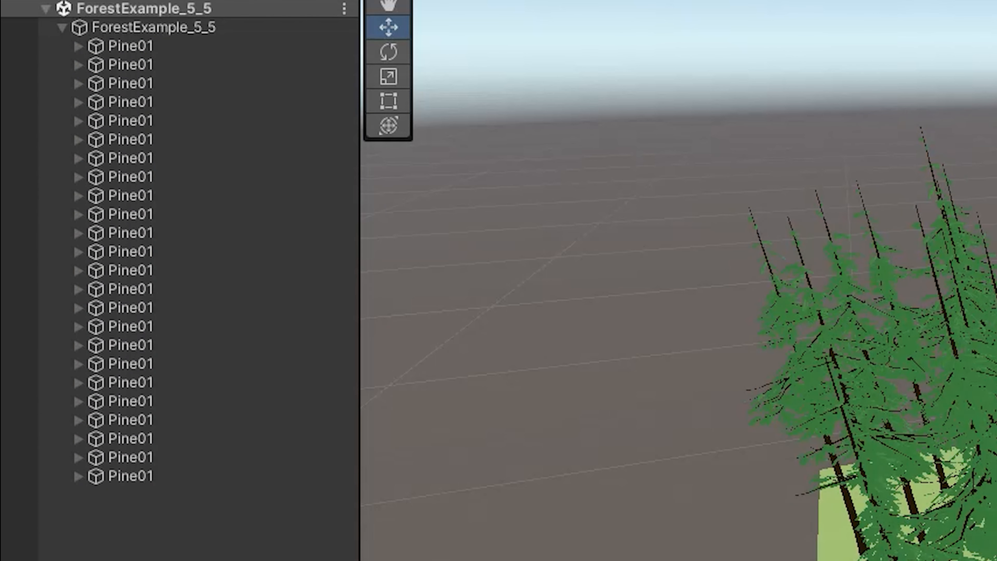
- Add a new scene alongside ForestExample_5_5 and delete its default Main Camera and Directional Light
right_click(129, 7)
click(214, 272)
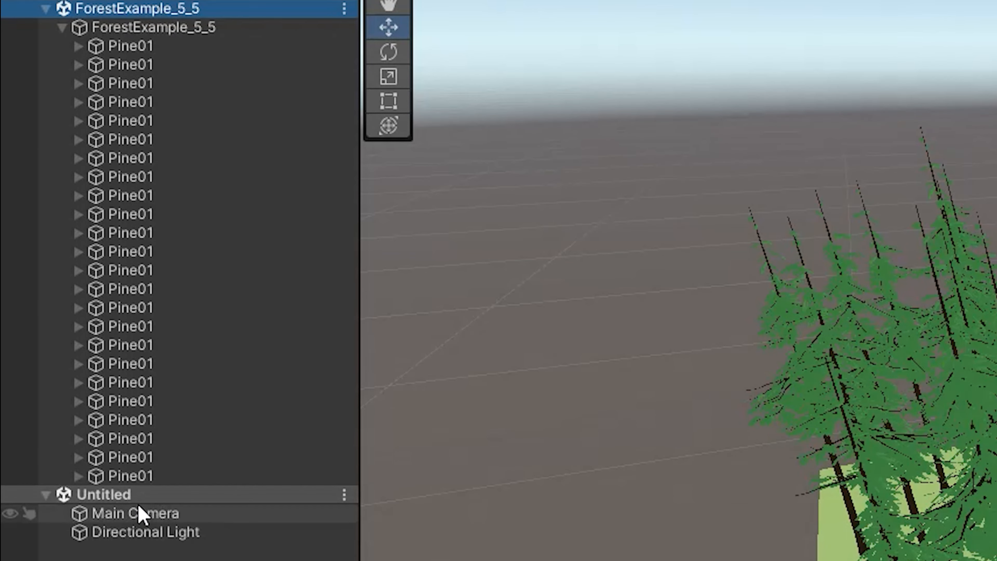
click(138, 513)
shift+click(137, 532)
key(Delete)
- Save the new scene as ForestExample_5_5_Chunk2 in the SAM/PromoVideo/FlatWorld folder
right_click(128, 495)
click(184, 547)
double_click(621, 306)
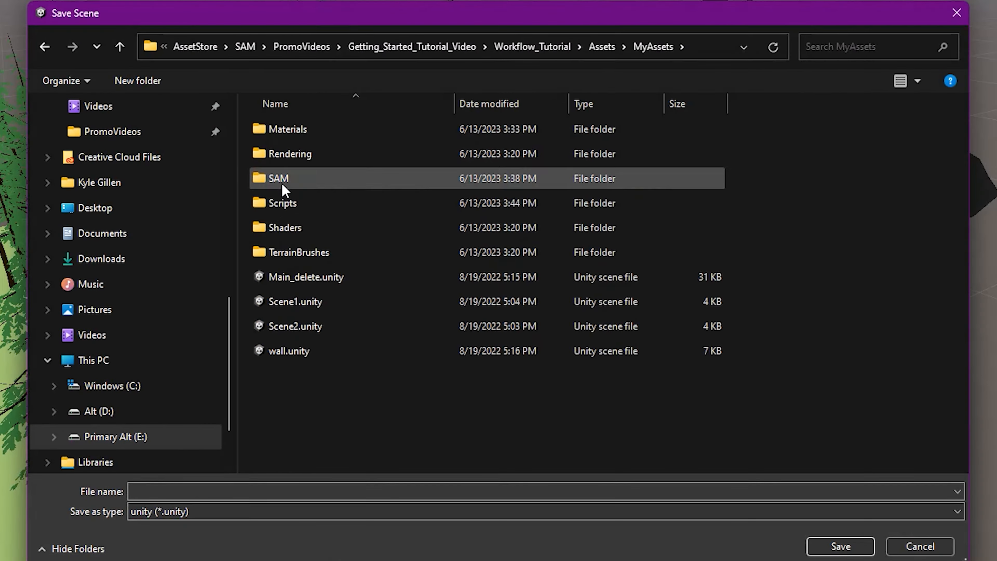
double_click(283, 179)
double_click(289, 129)
click(334, 302)
click(215, 491)
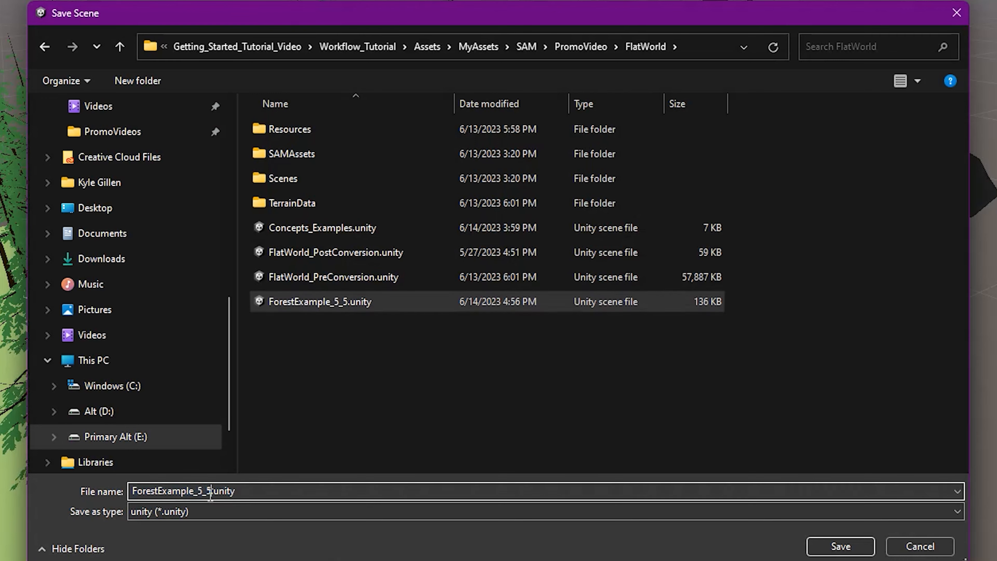
text(_Chunk2)
key(Return)
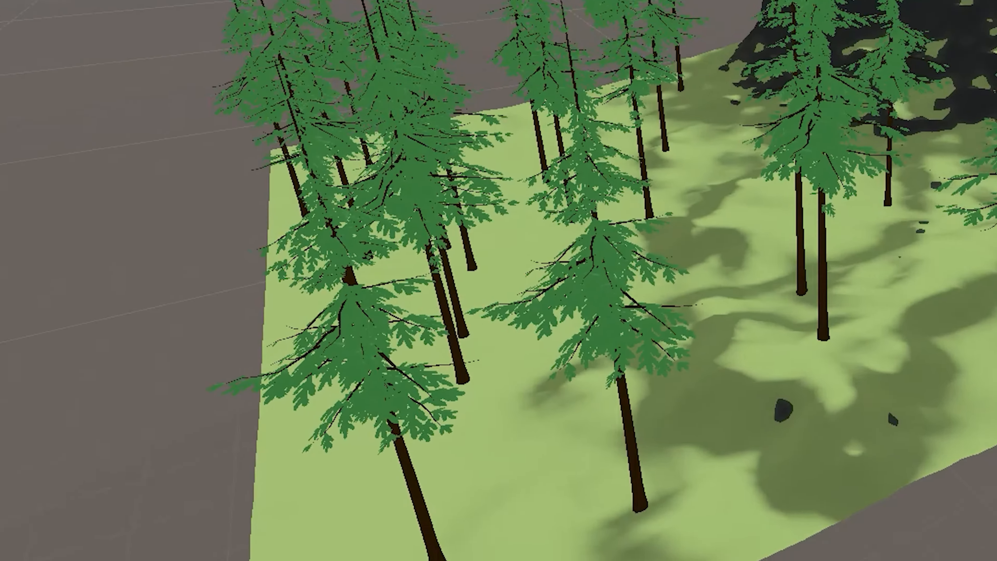
- Create an empty game object named ForestExample_5_5_Chunk2 in the ForestExample_5_5_Chunk2 scene
right_click(103, 55)
mouse_move(210, 364)
click(359, 364)
text(ForestExample_5_5_Chunk2)
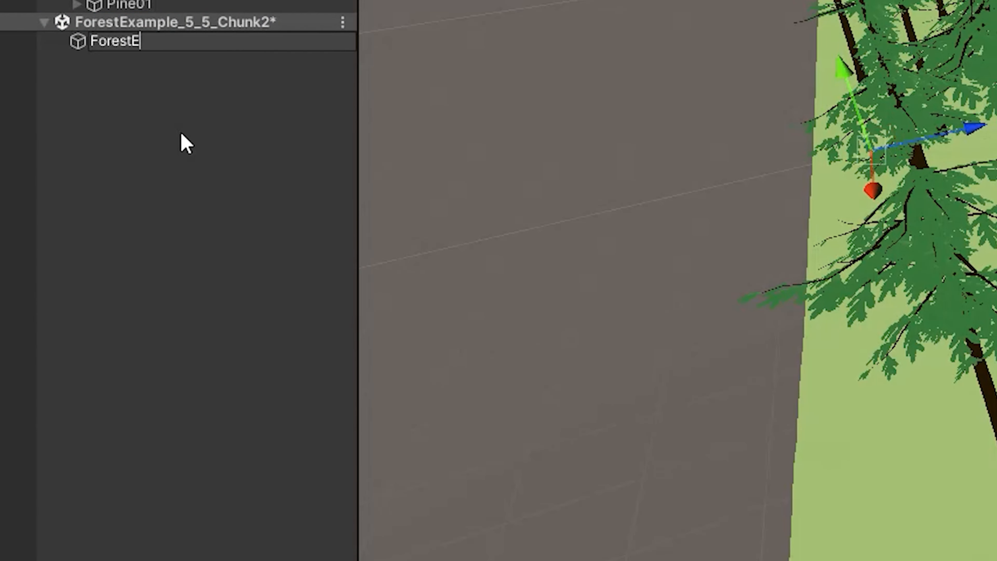
key(Return)
- Move the last 13 Pine01 trees from ForestExample_5_5 under the ForestExample_5_5_Chunk2 object and save the scenes
click(129, 229)
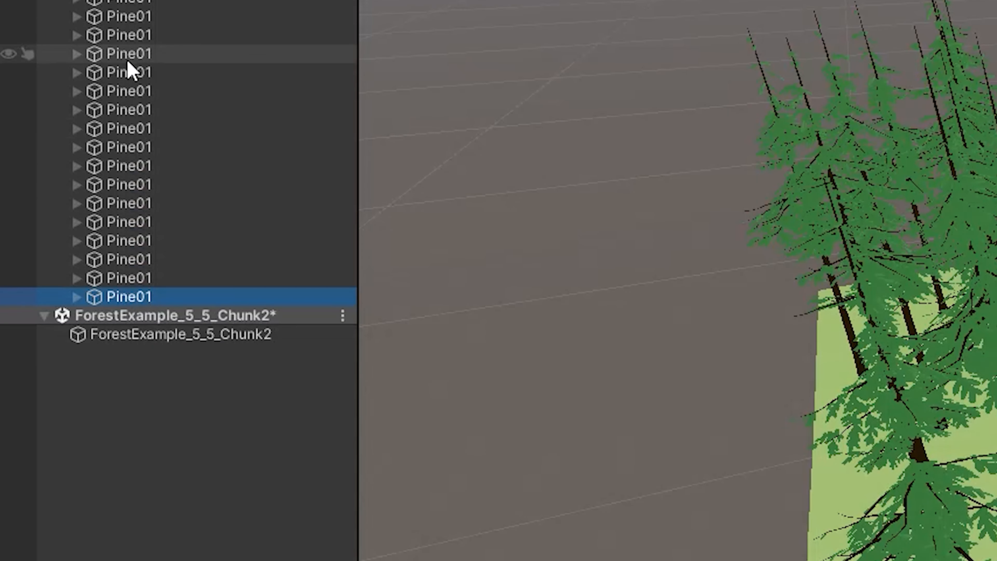
shift+click(129, 6)
drag(130, 226, 134, 273)
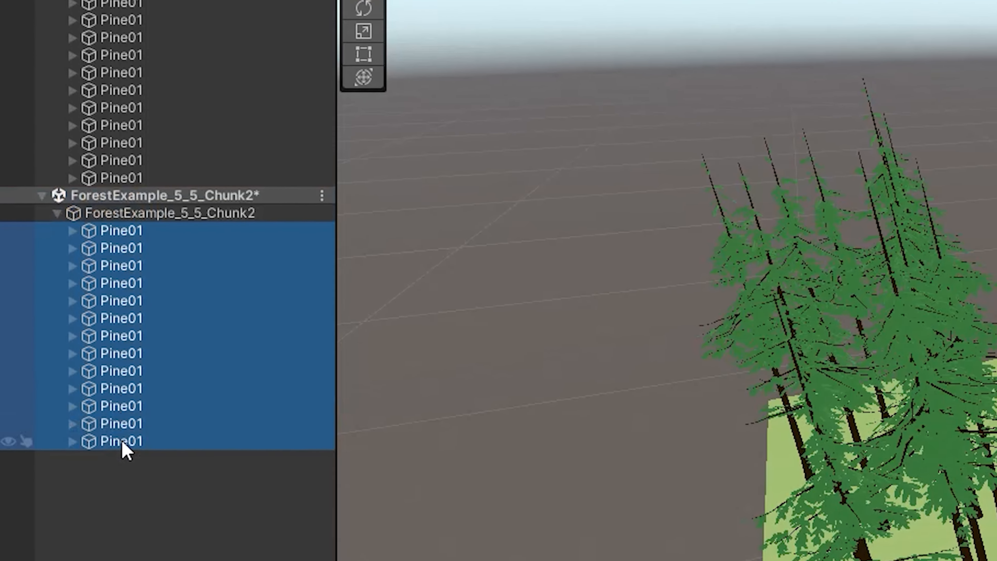
click(220, 550)
key(ctrl+s)
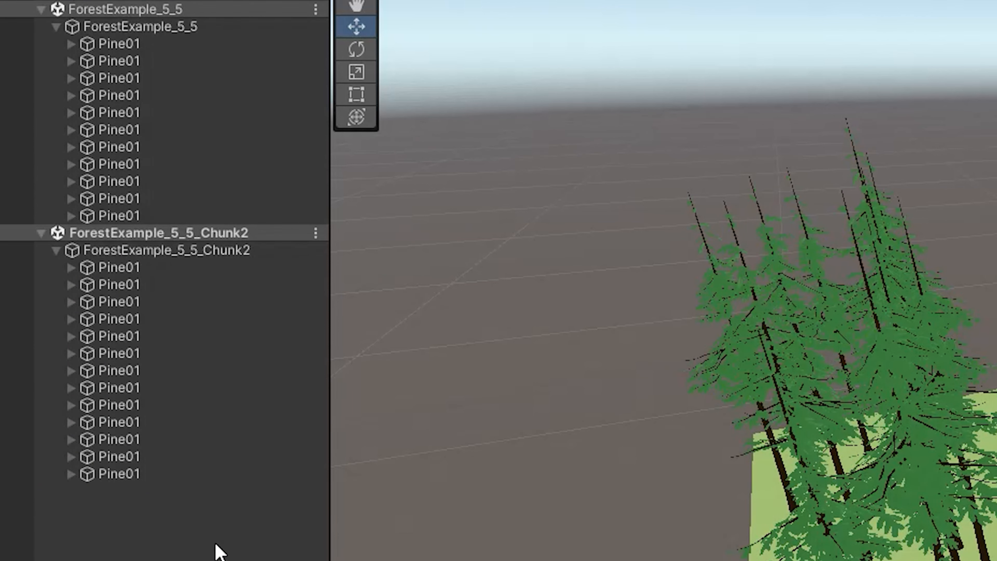
- Select the ForestExample_5_5_Chunk2 and ForestExample_5_5 root objects in turn to compare the trees in each chunk
click(140, 247)
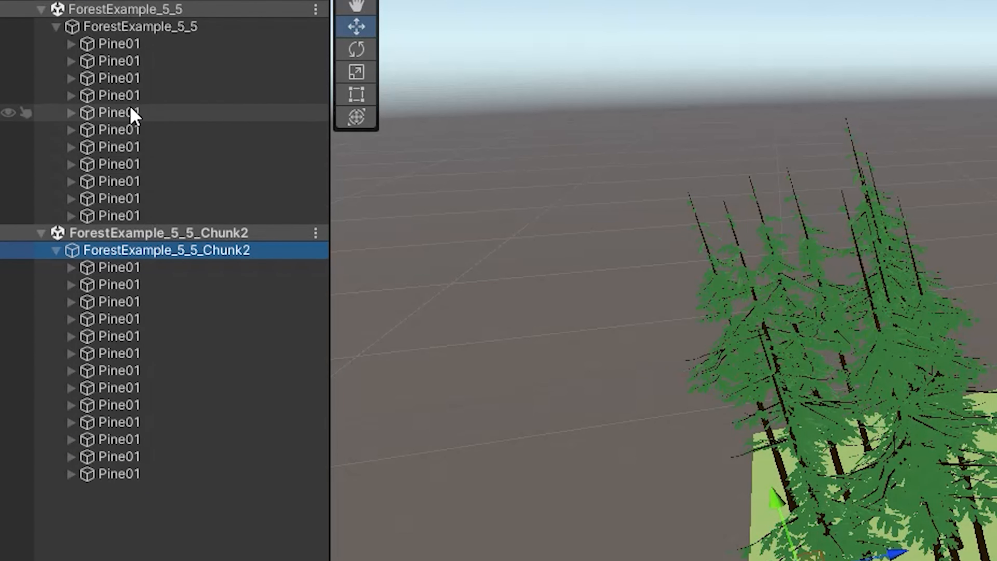
click(139, 31)
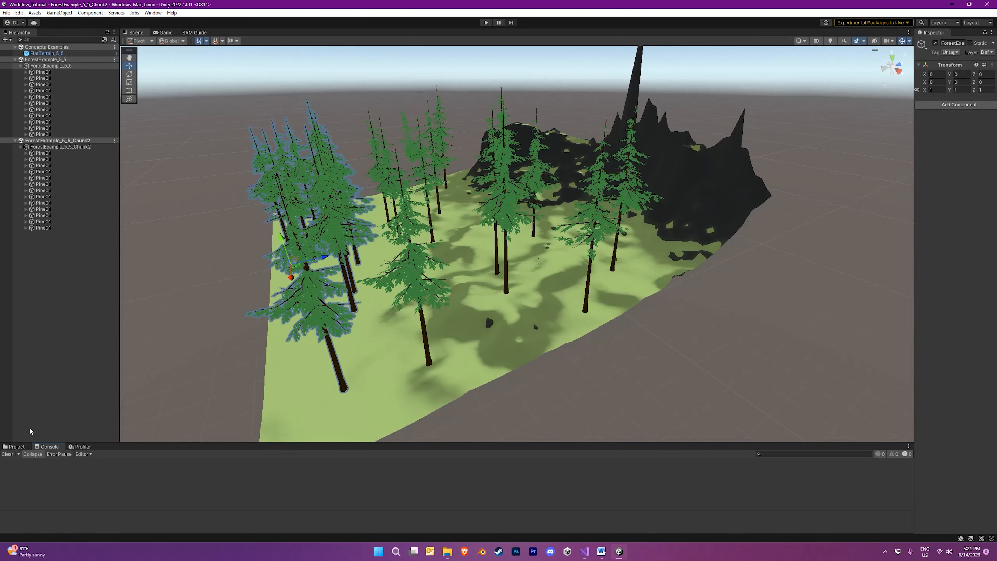
- Create a folder named StreamableGrids inside the SAM/PromoVideo/FlatWorld project folder
click(23, 447)
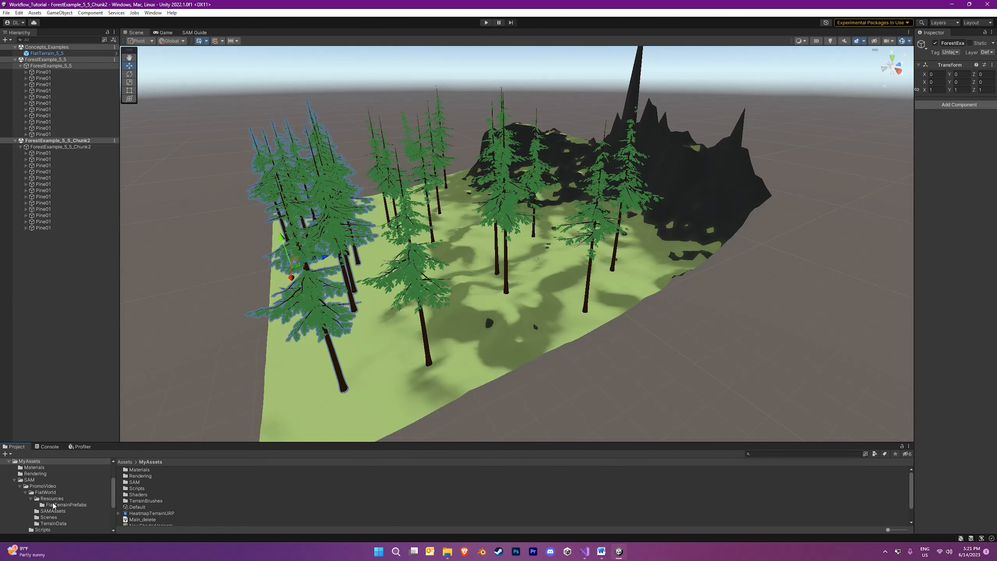
click(45, 492)
scroll(182, 490, down, 2)
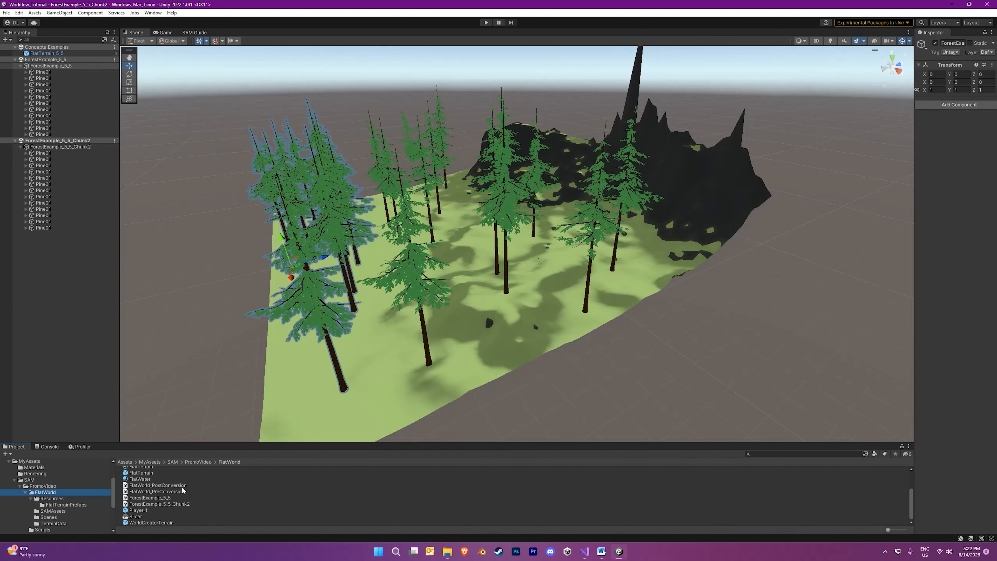
drag(187, 442, 184, 390)
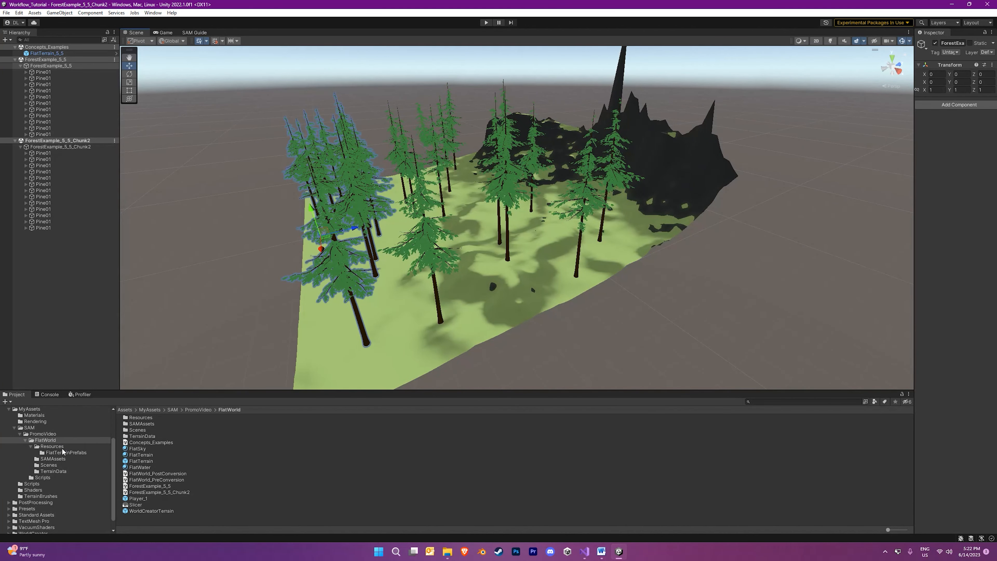
right_click(54, 443)
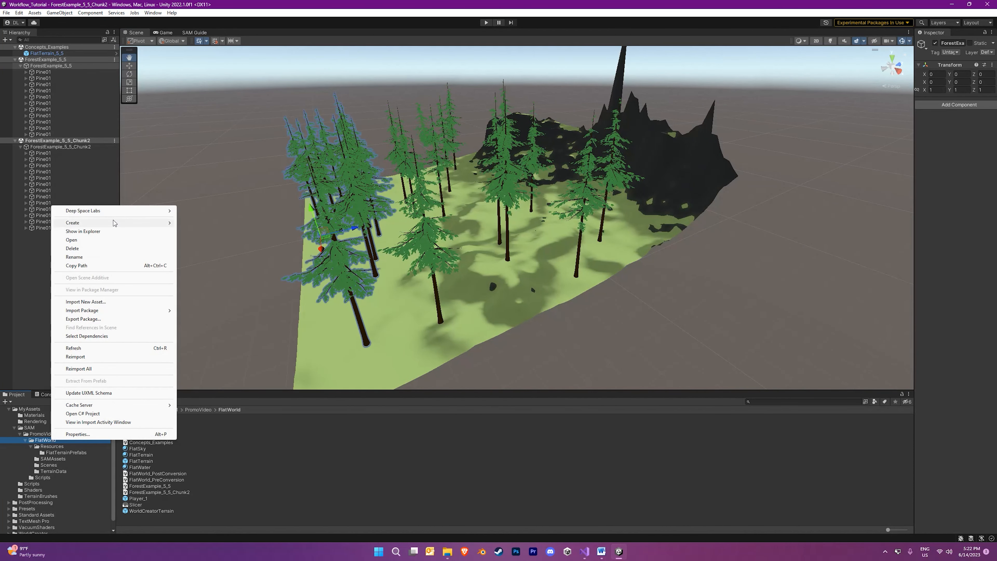
mouse_move(130, 223)
click(211, 123)
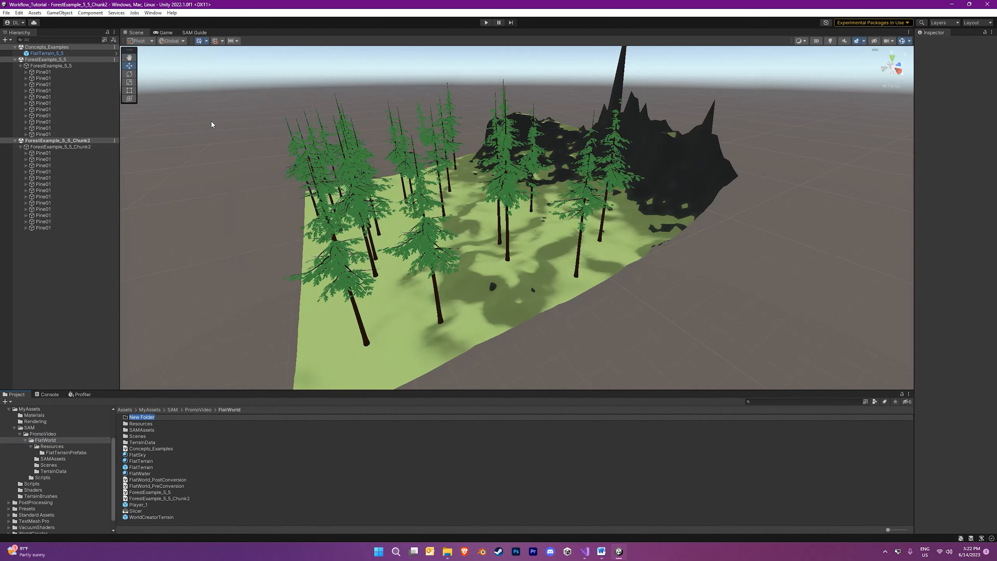
text(StreamableGrids)
key(Return)
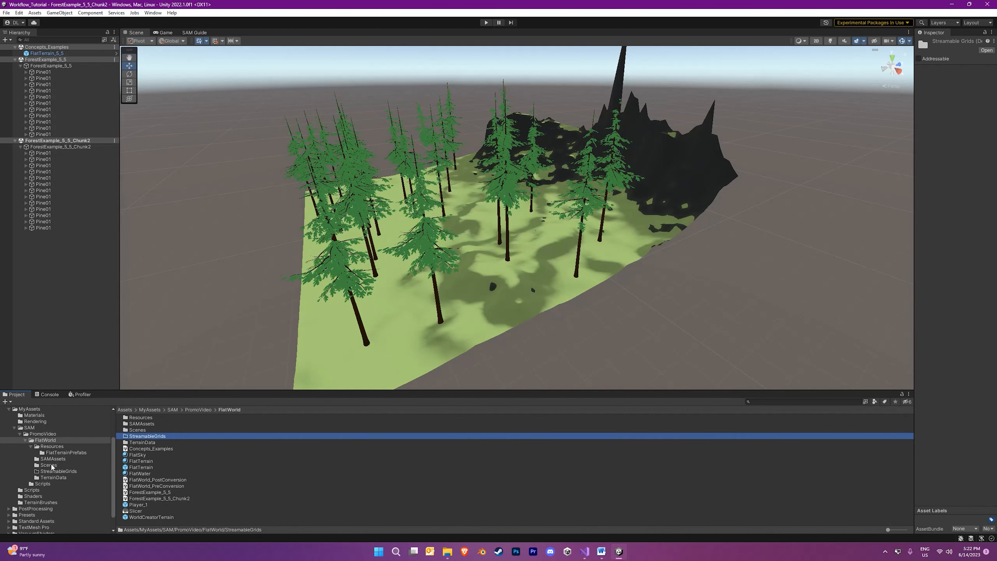
- Create a SAM Streamable Grid asset in the StreamableGrids folder and name it TerrainGrid
click(58, 473)
right_click(167, 457)
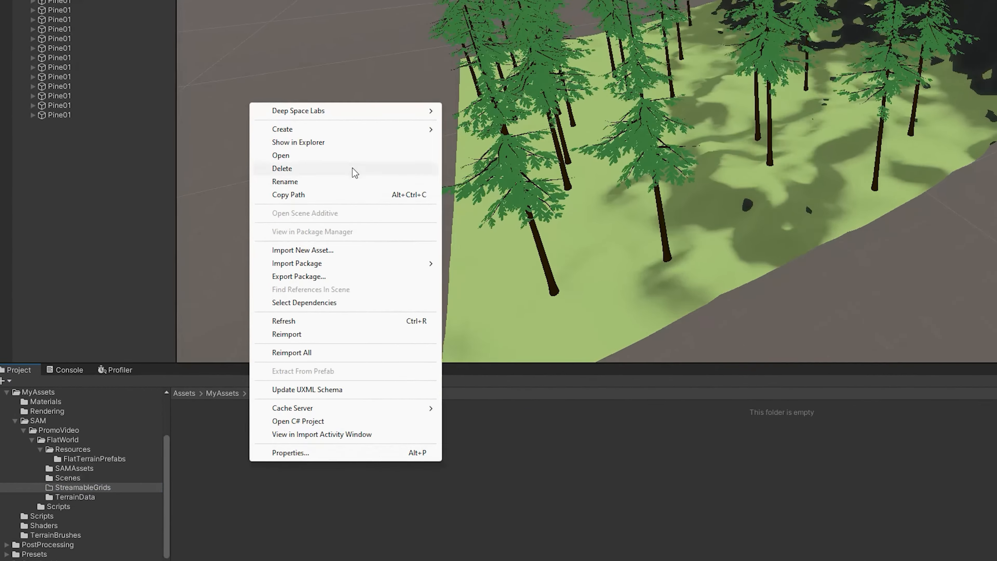
mouse_move(241, 240)
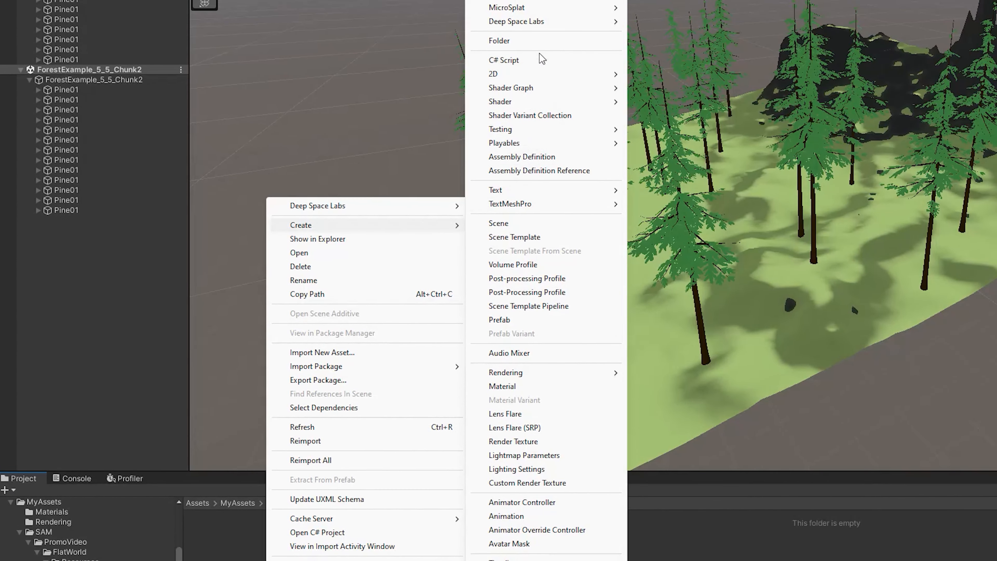
mouse_move(570, 0)
mouse_move(548, 24)
mouse_move(668, 49)
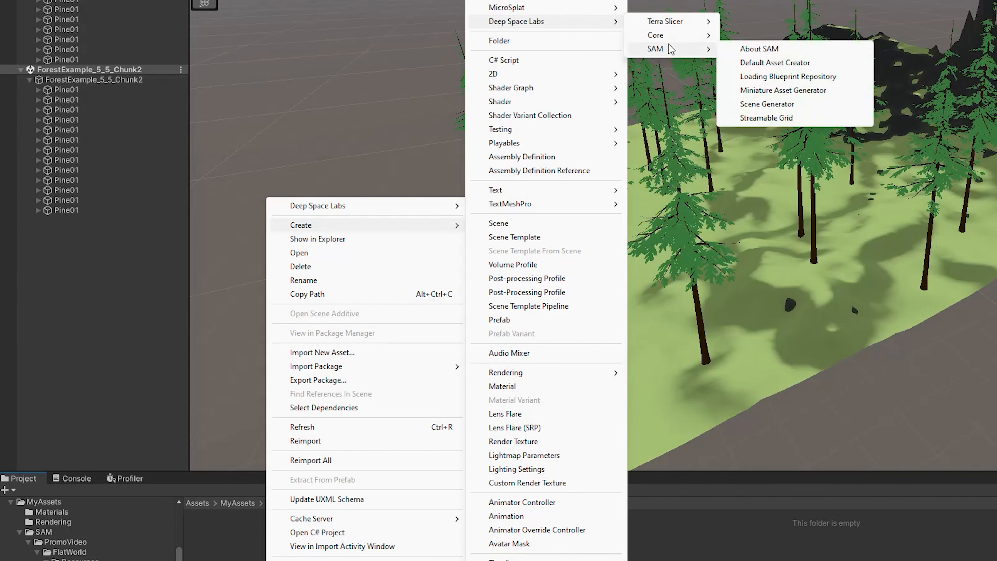
click(763, 119)
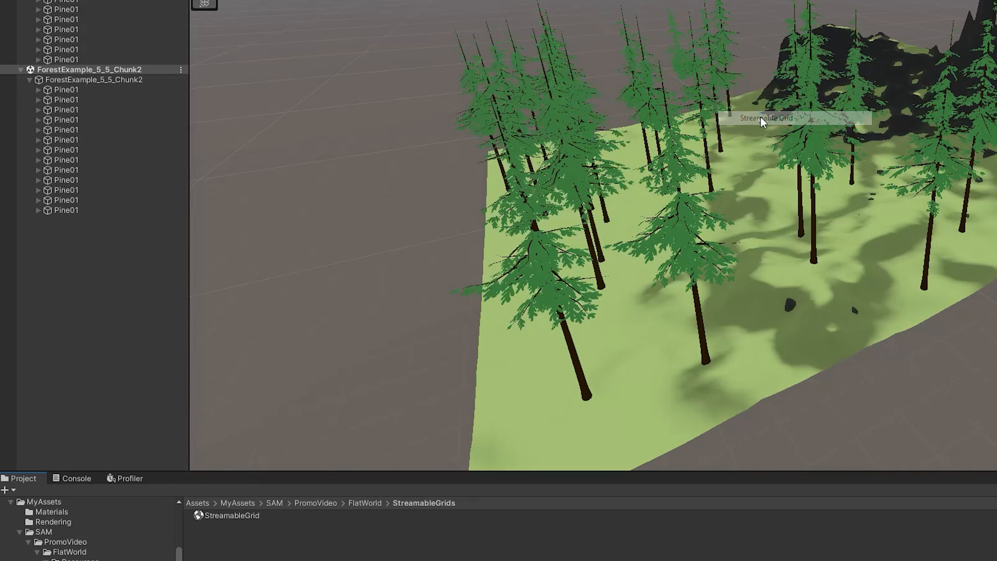
click(243, 516)
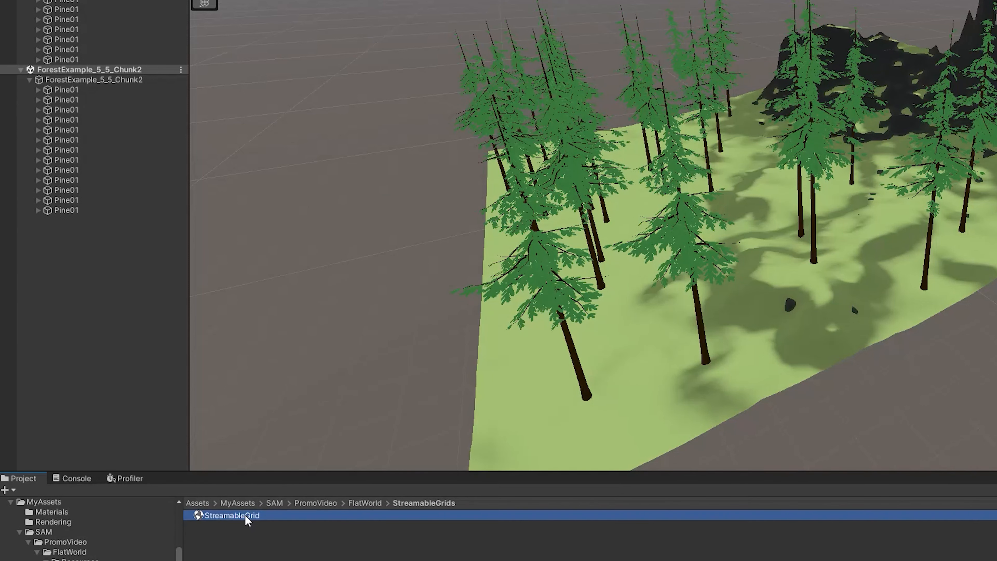
click(246, 517)
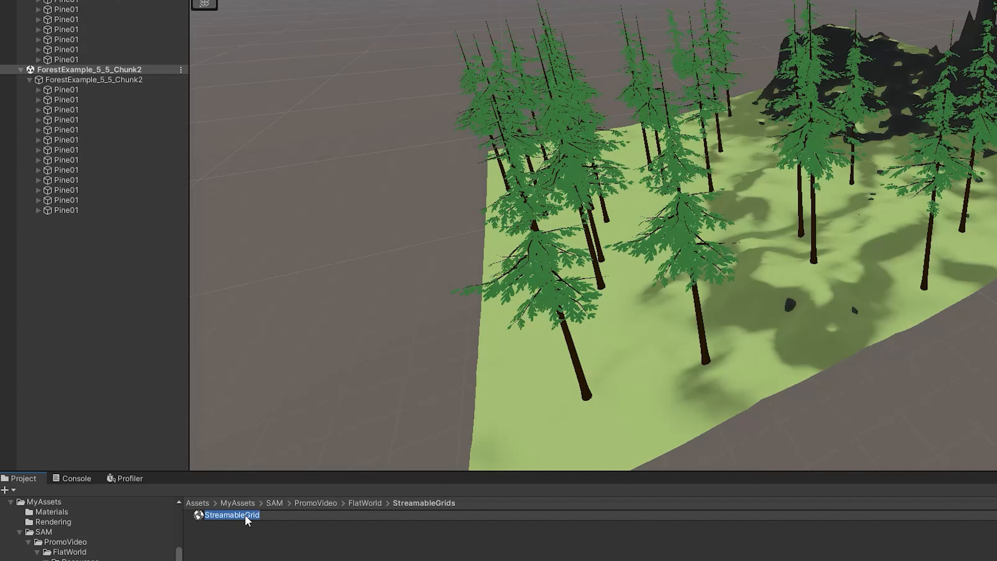
text(TerrainGrid)
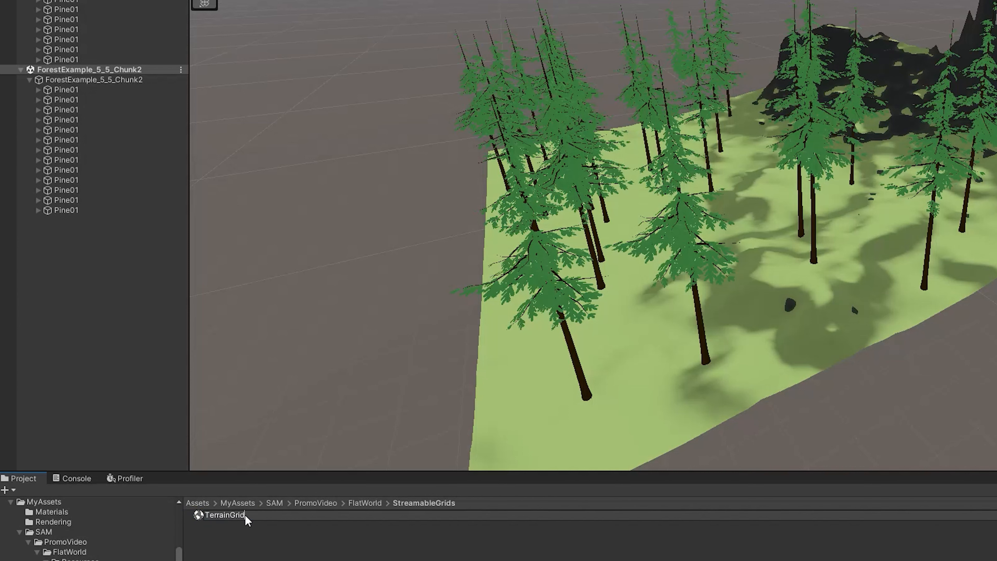
key(Return)
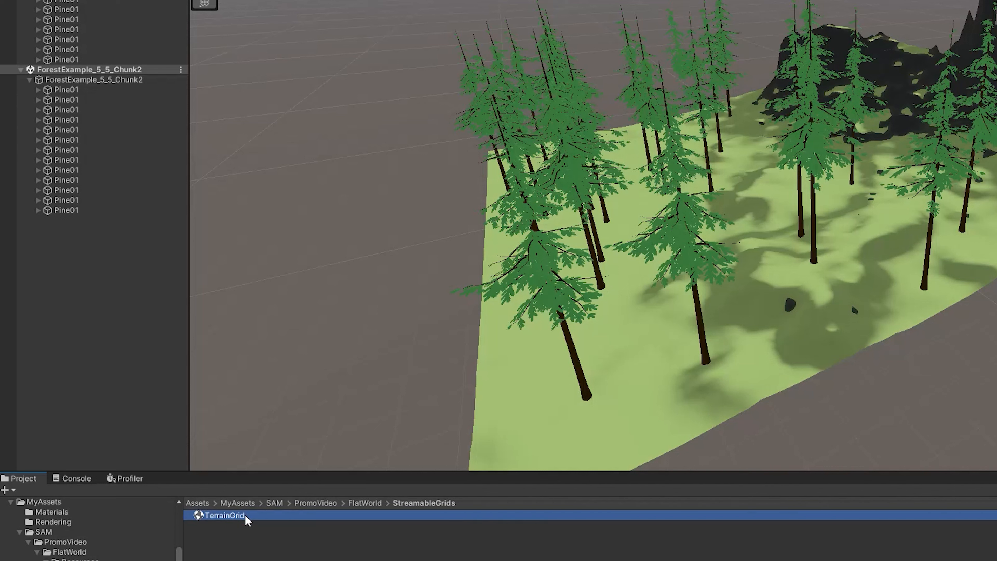
- Set the streamable grid's axes to Three Dimensional and update it to 3 layers with the new cells disabled
click(127, 423)
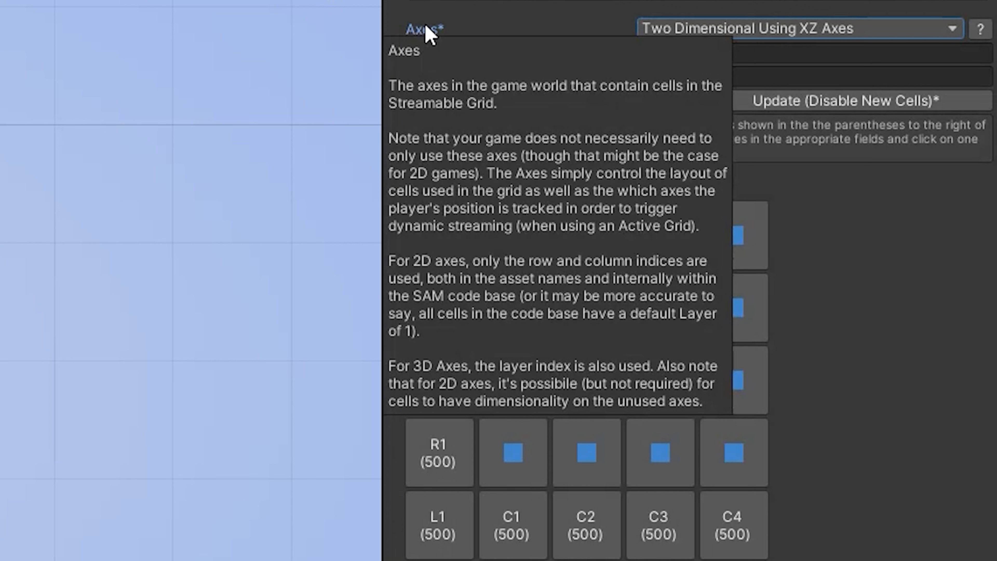
click(691, 29)
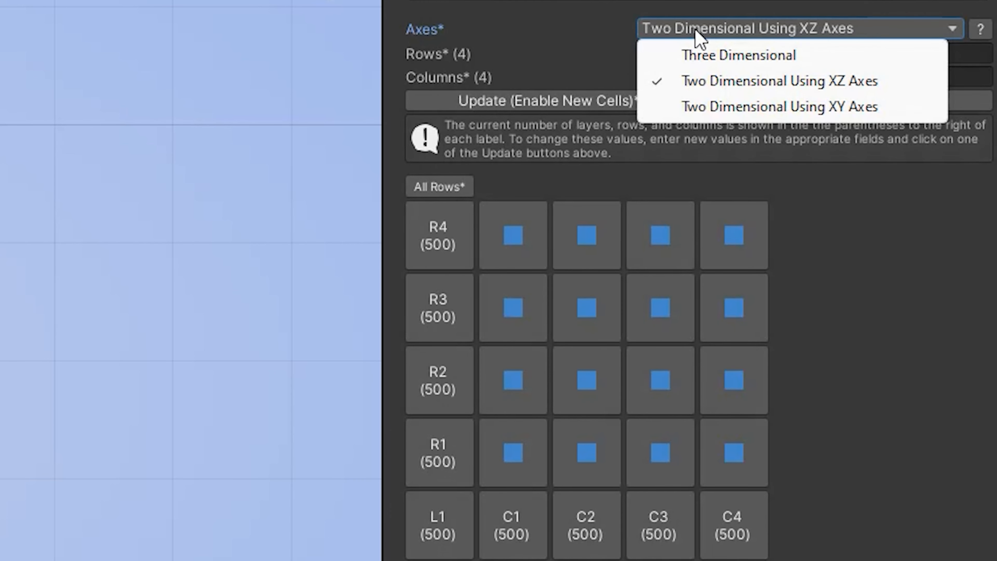
click(698, 58)
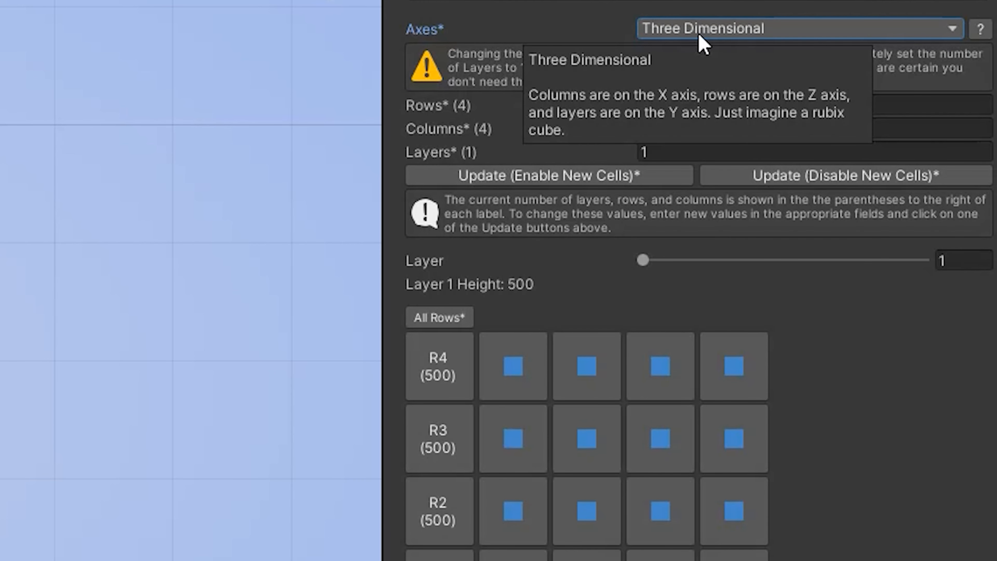
click(630, 153)
text(3)
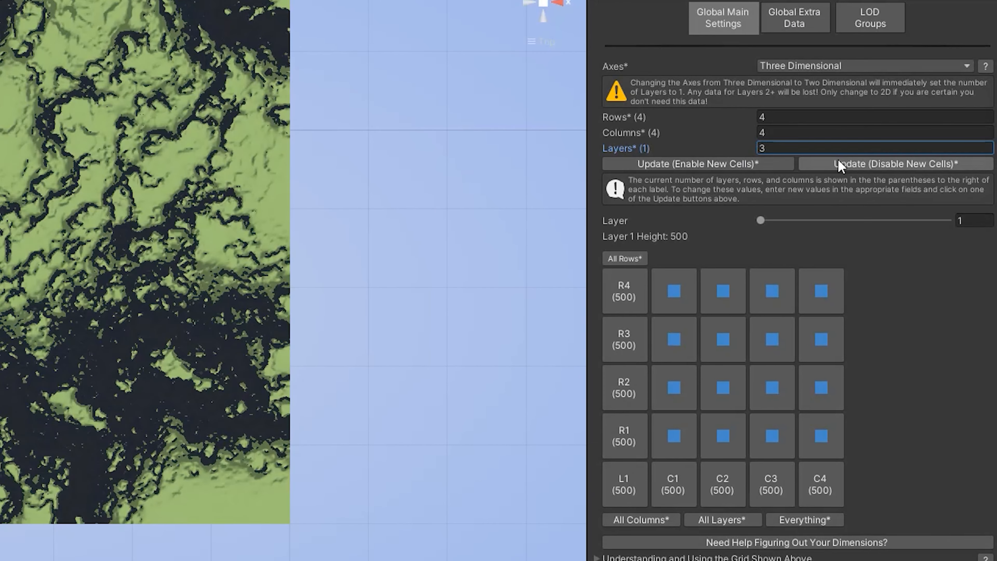
click(837, 164)
mouse_move(761, 221)
mouse_down()
mouse_move(852, 221)
mouse_move(762, 221)
mouse_up()
click(733, 151)
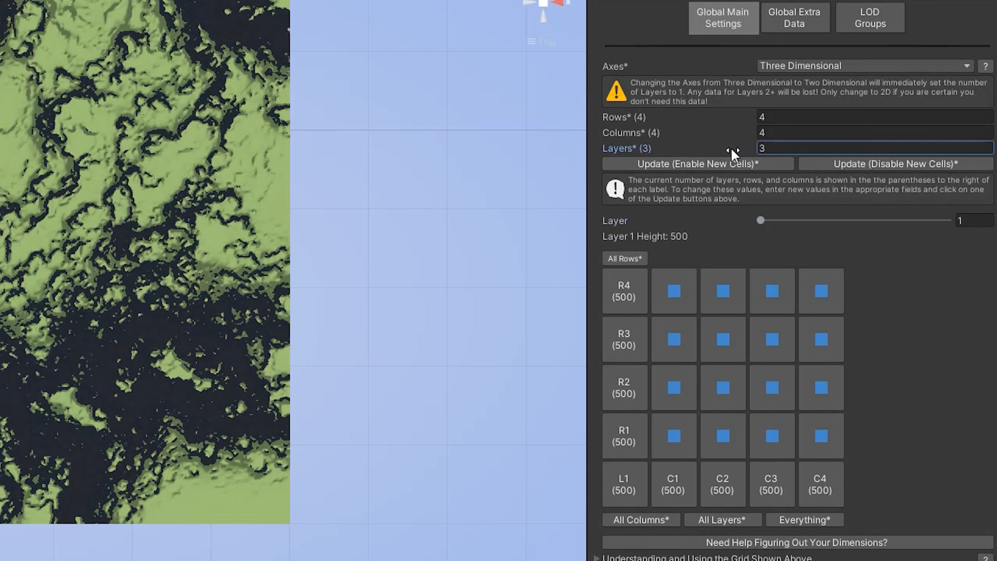
text(1)
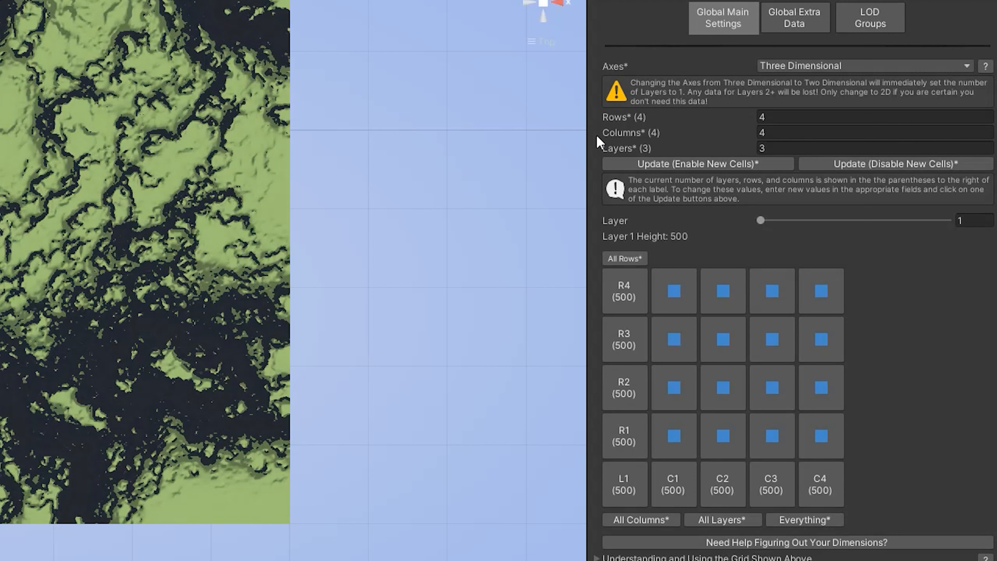
- Switch the streamable grid's axes back to Two Dimensional Using XZ Axes
click(777, 67)
click(797, 101)
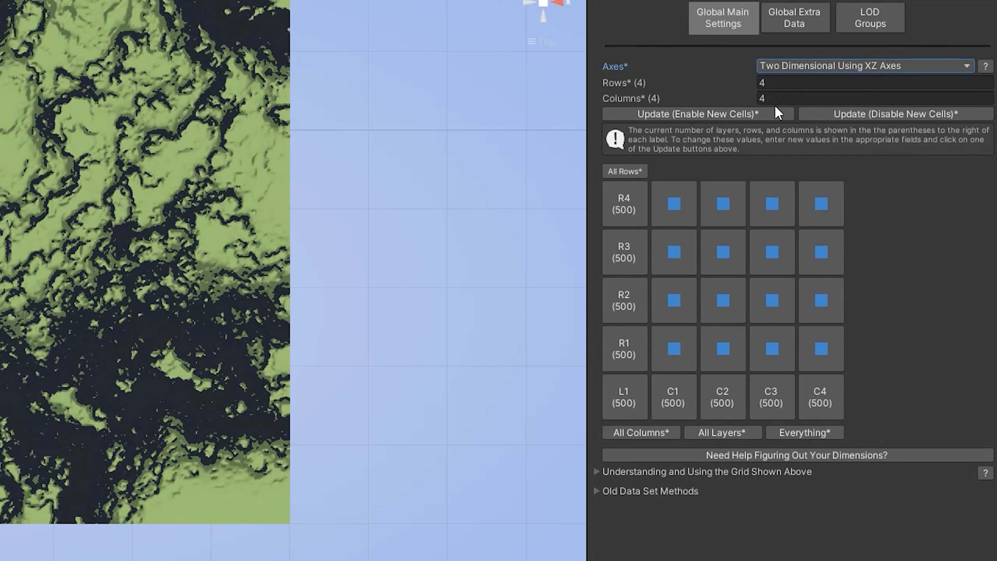
click(624, 406)
click(780, 434)
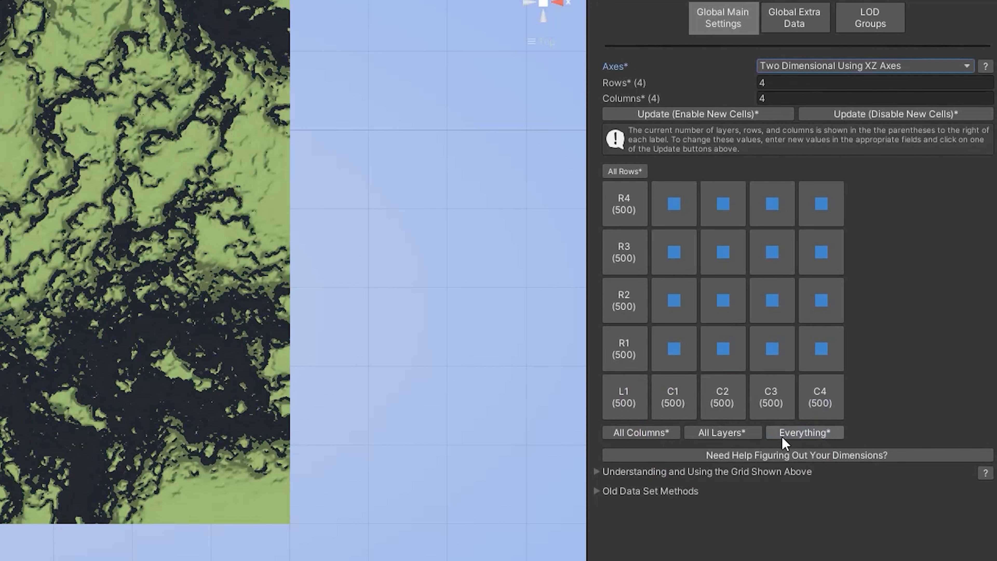
- Update the streamable grid to 8 rows and 10 columns with the new cells disabled
click(748, 88)
click(746, 100)
text(10)
click(837, 116)
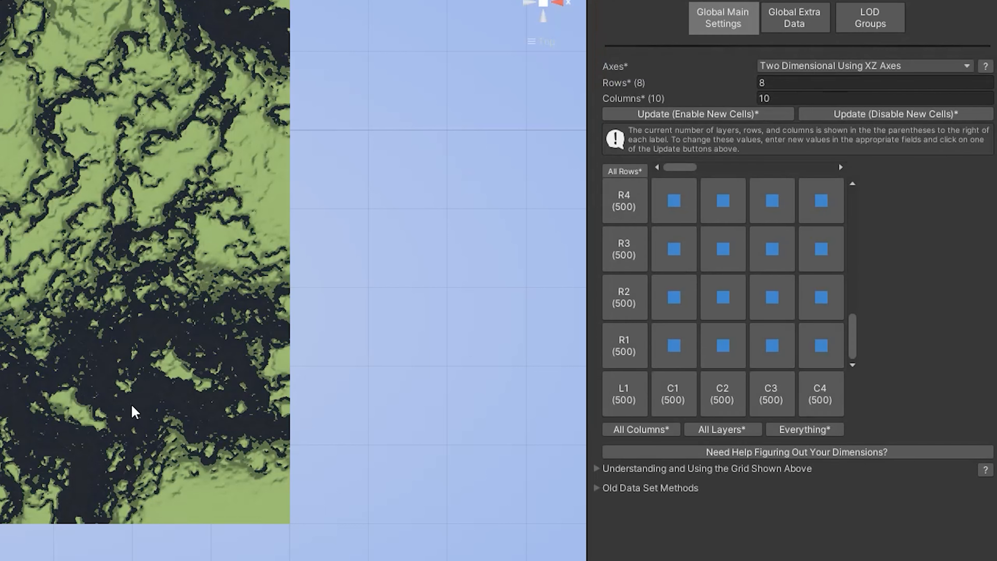
- Change the grid's axes to Two Dimensional Using XY Axes and open the height setting of layer 1
click(828, 65)
click(822, 119)
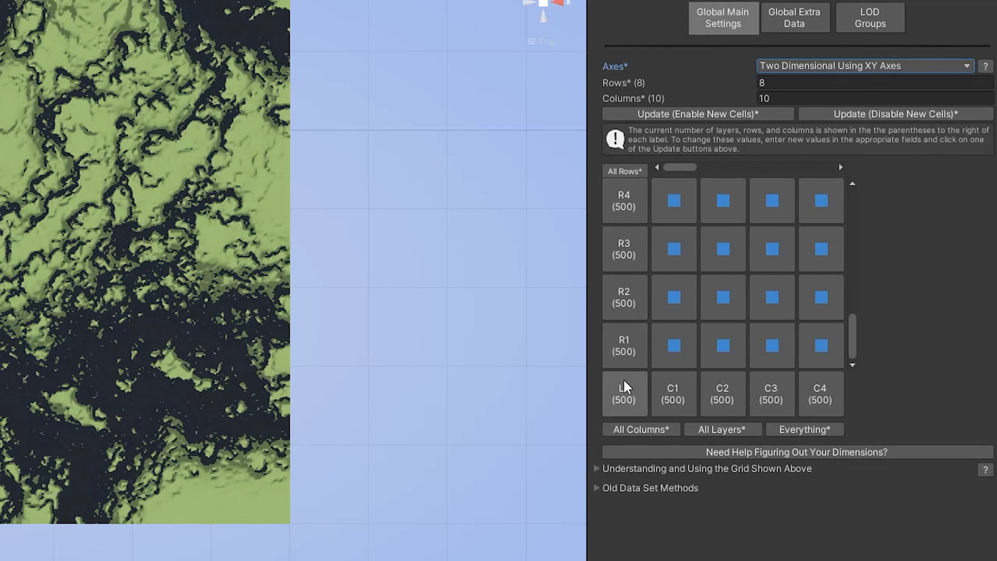
click(625, 398)
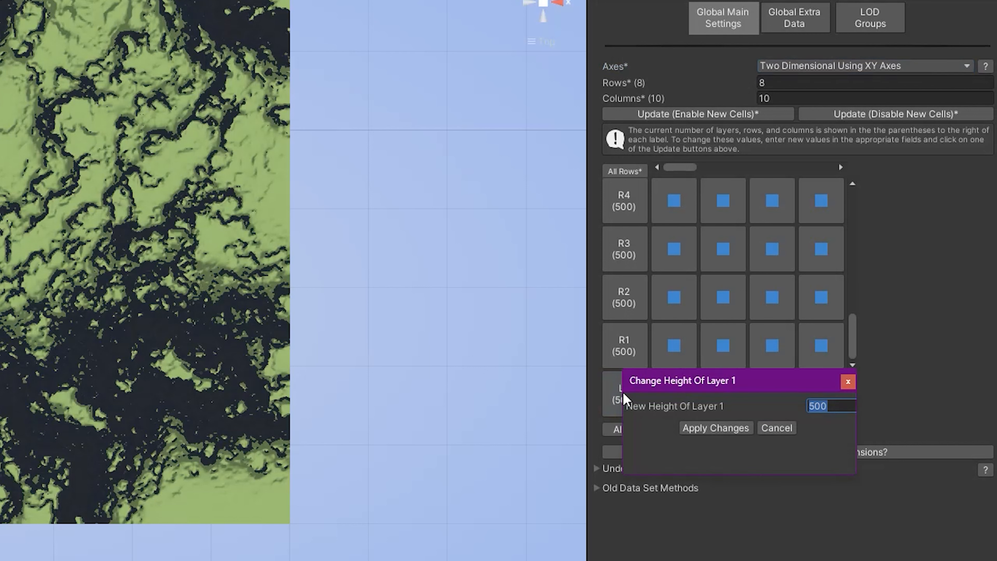
click(777, 429)
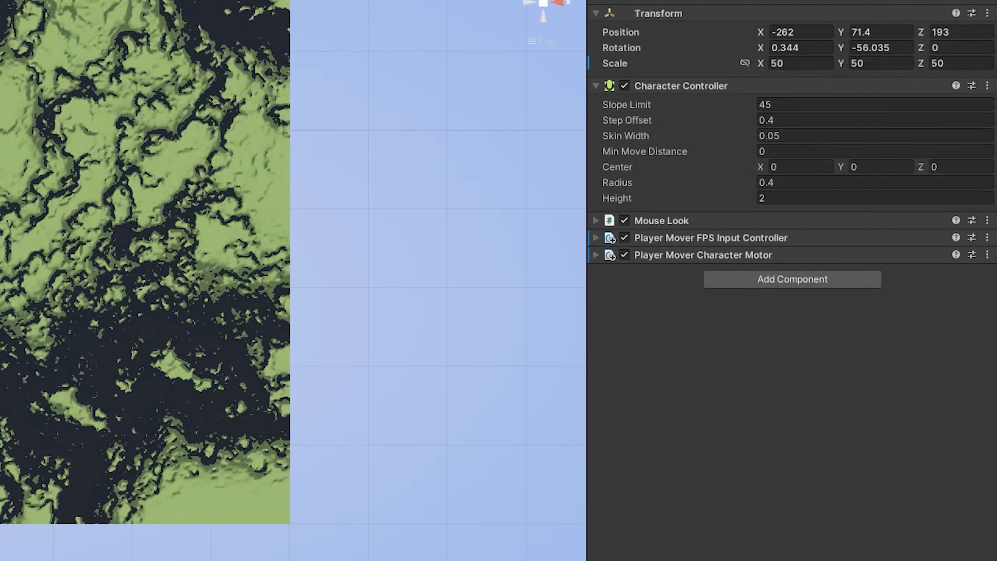
- Examine the X, Y and Z position values in the player object's transform
click(801, 32)
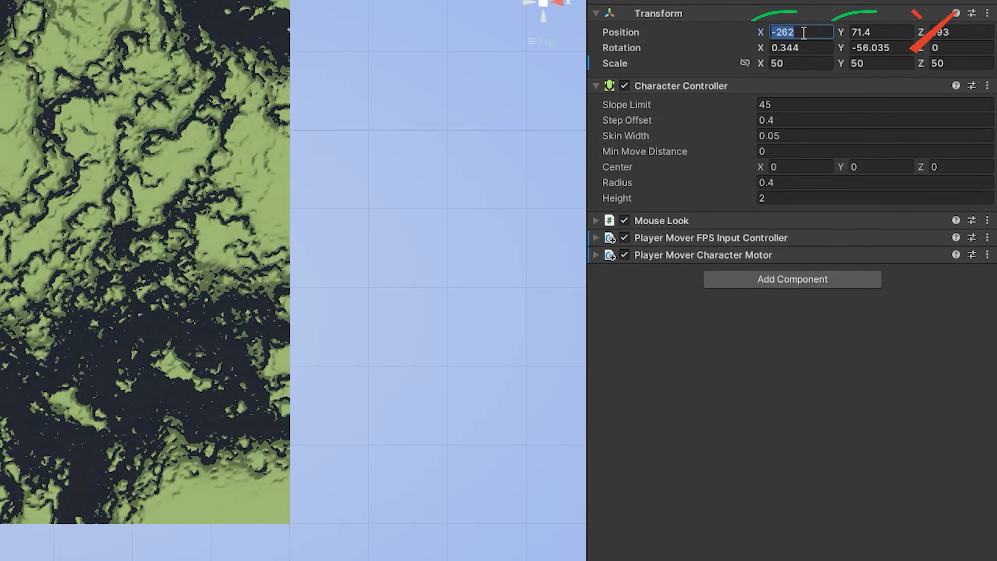
click(880, 32)
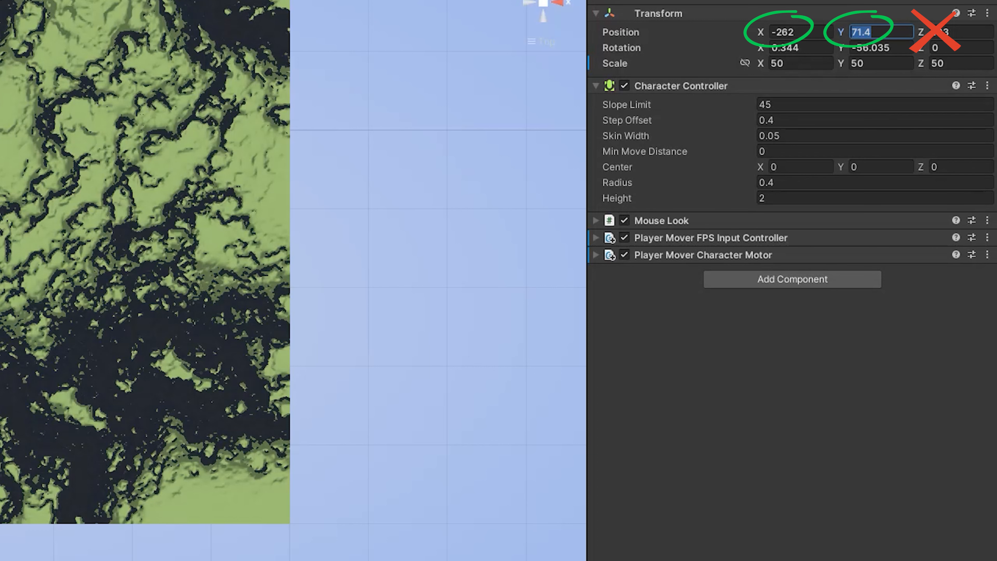
click(944, 32)
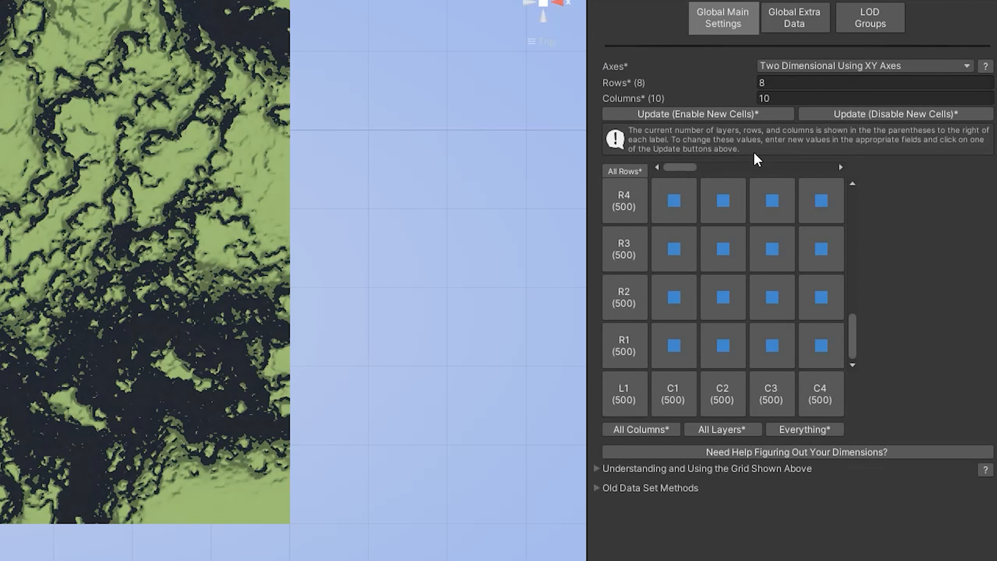
- Set the streamable grid's axes to Three Dimensional and enter 3 as the column count
click(797, 67)
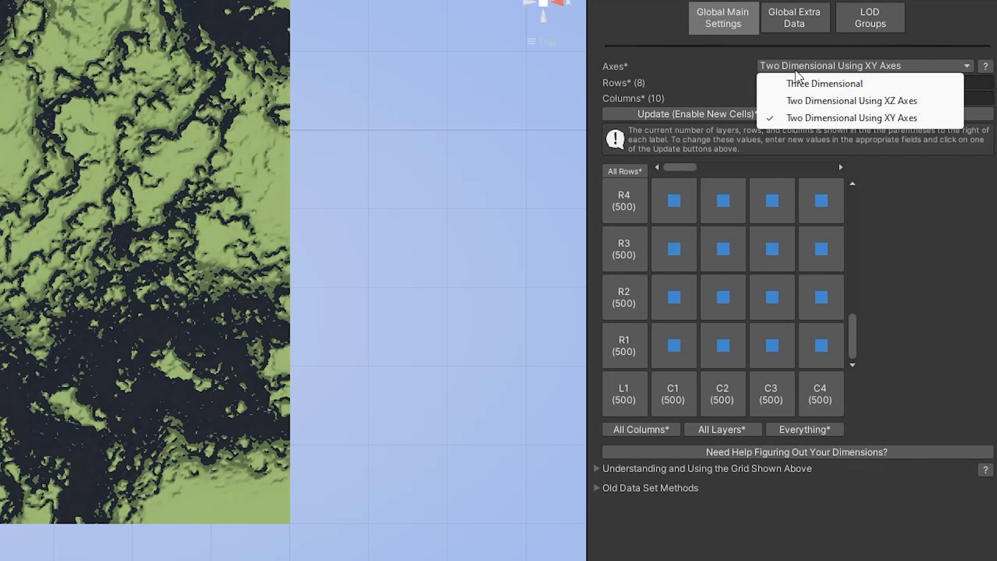
click(804, 90)
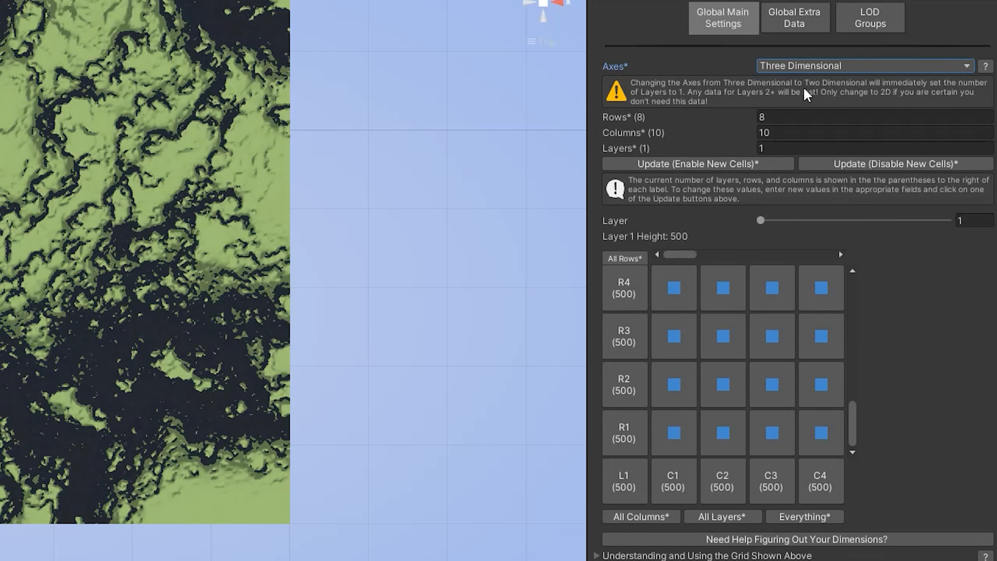
drag(748, 152, 743, 133)
click(747, 117)
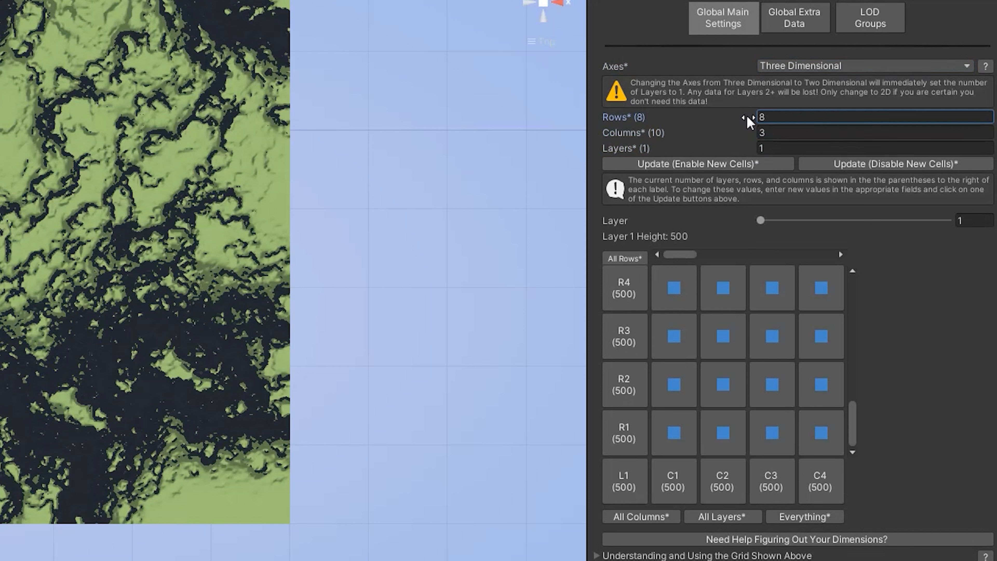
click(800, 65)
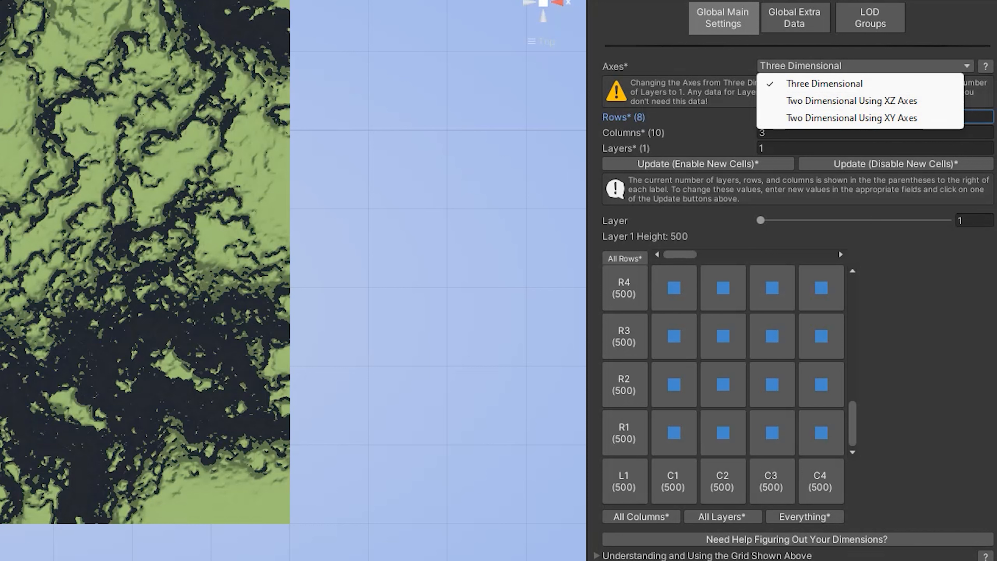
key(Escape)
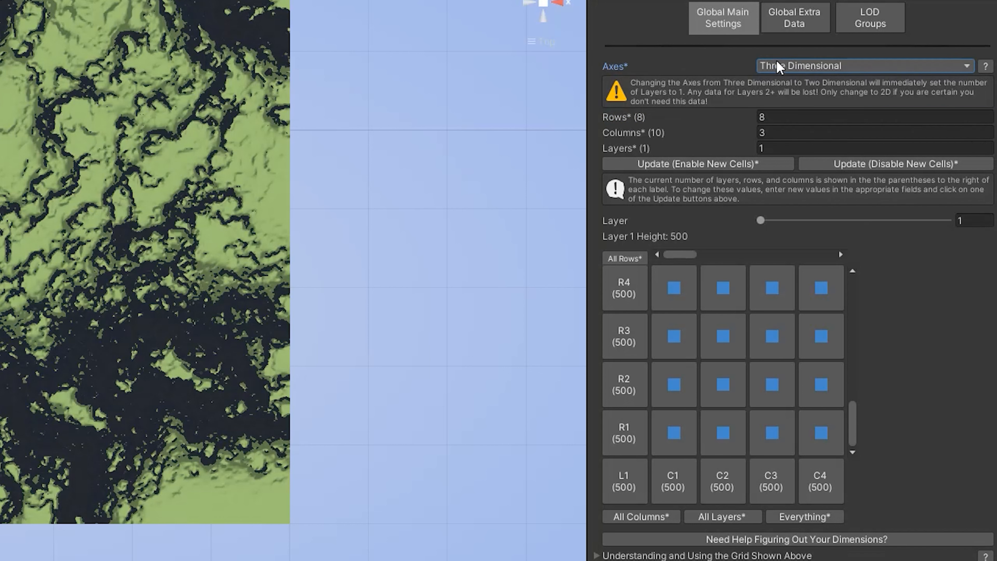
mouse_move(779, 67)
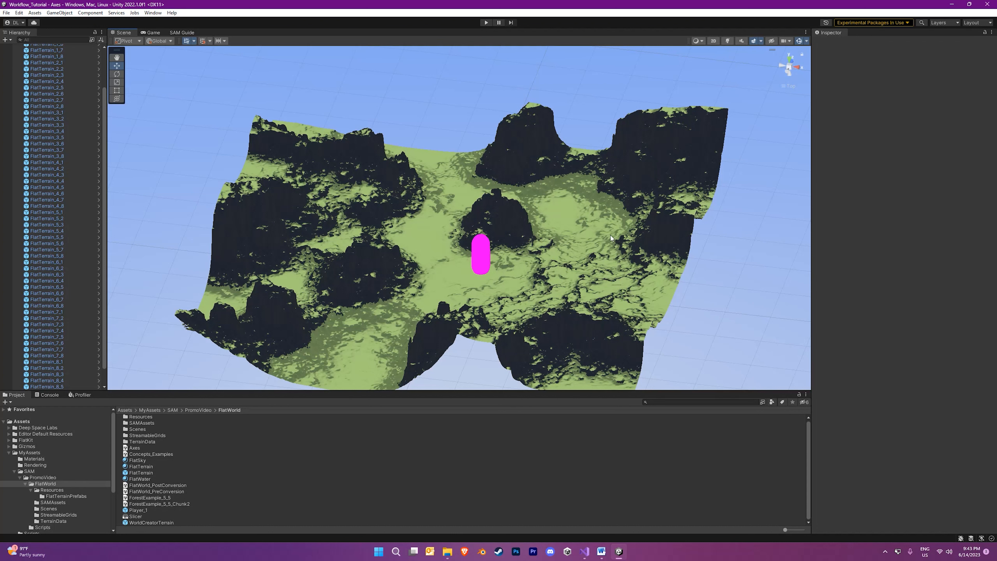
- Step through several FlatTerrain tiles and compare the X, Y and Z positions in their transforms
click(42, 81)
click(46, 119)
click(46, 137)
click(47, 169)
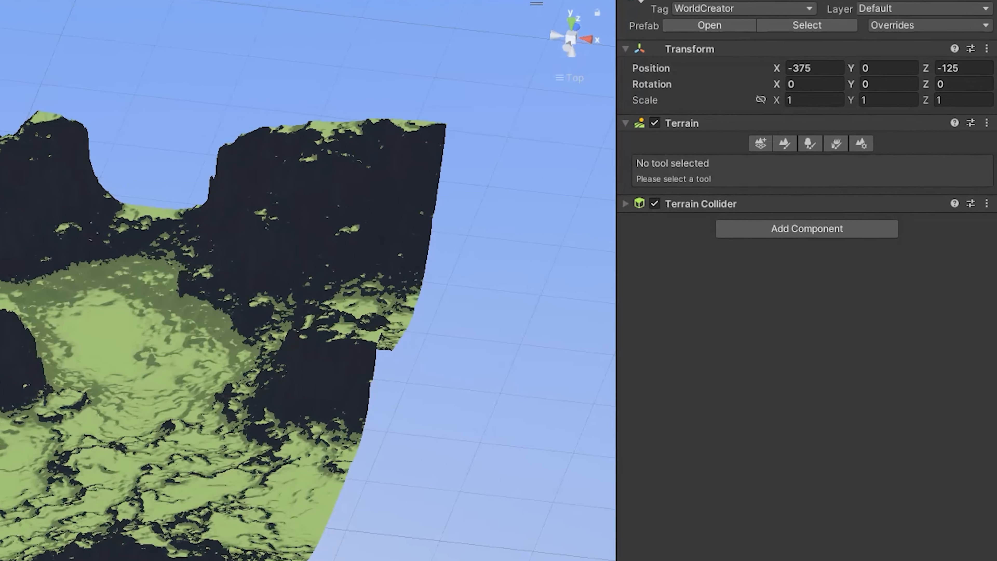
key(Down)
key(Down)
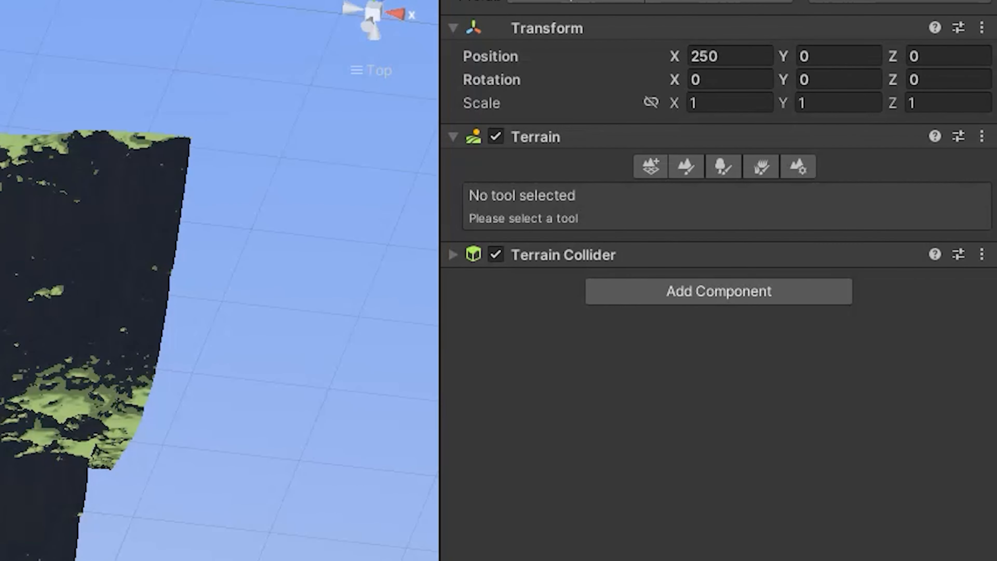
key(Down)
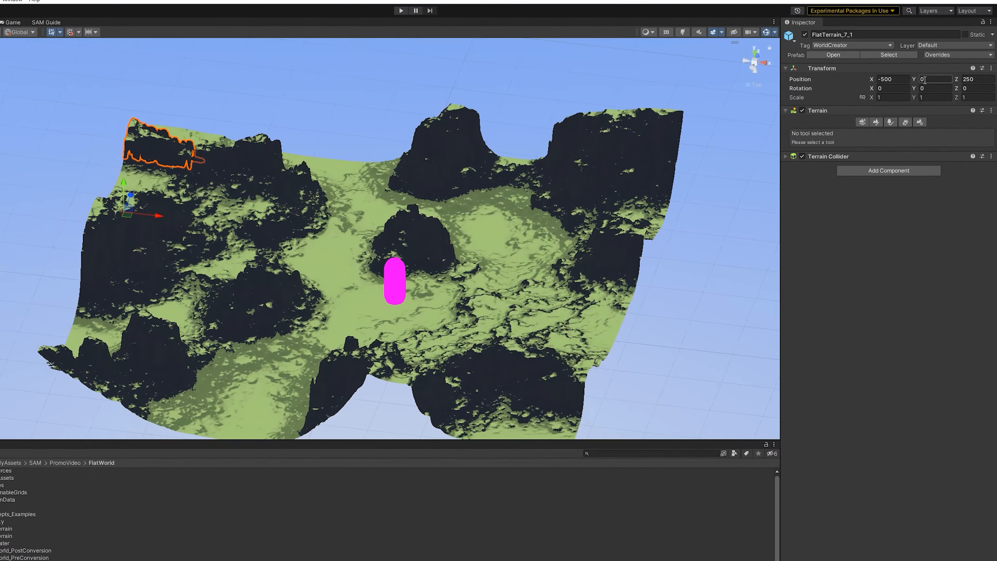
key(Up)
key(Up)
key(Up)
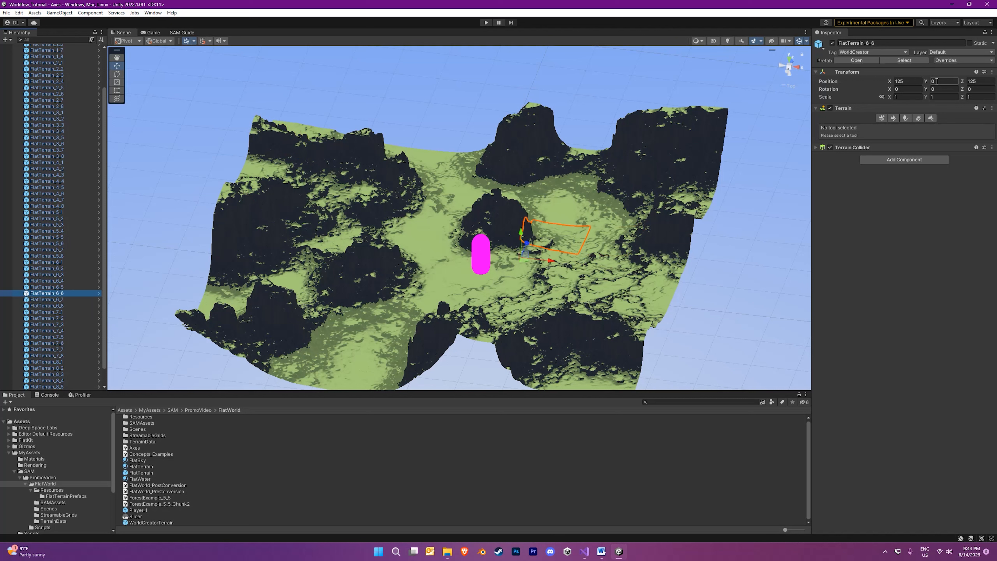
key(Up)
key(Up)
key(Up)
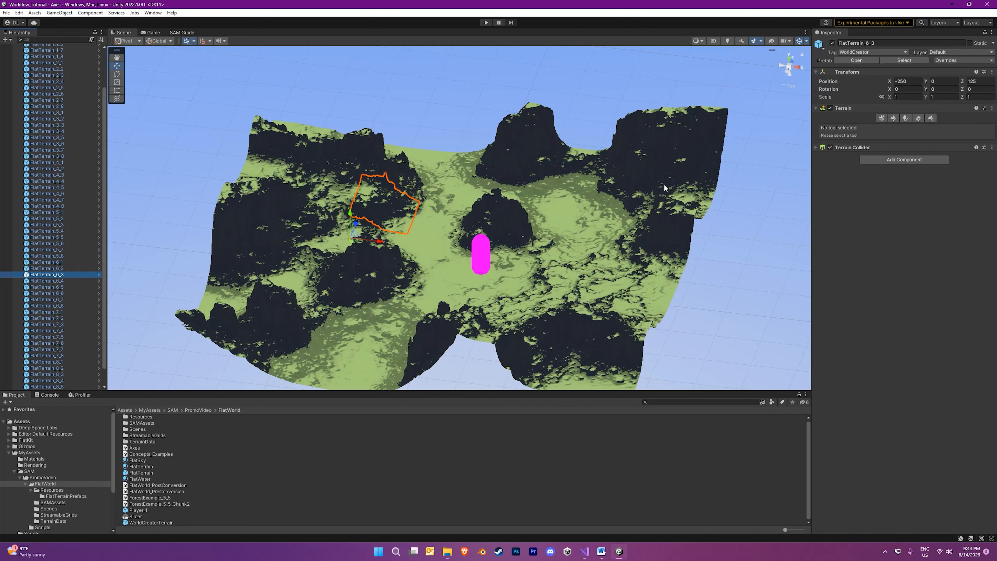
- Examine the terrain from a lower angle with the FlatTerrain_6_5 tile behind the player selected
alt+drag(467, 241, 429, 155)
click(460, 219)
alt+drag(428, 155, 349, 190)
key(ctrl+z)
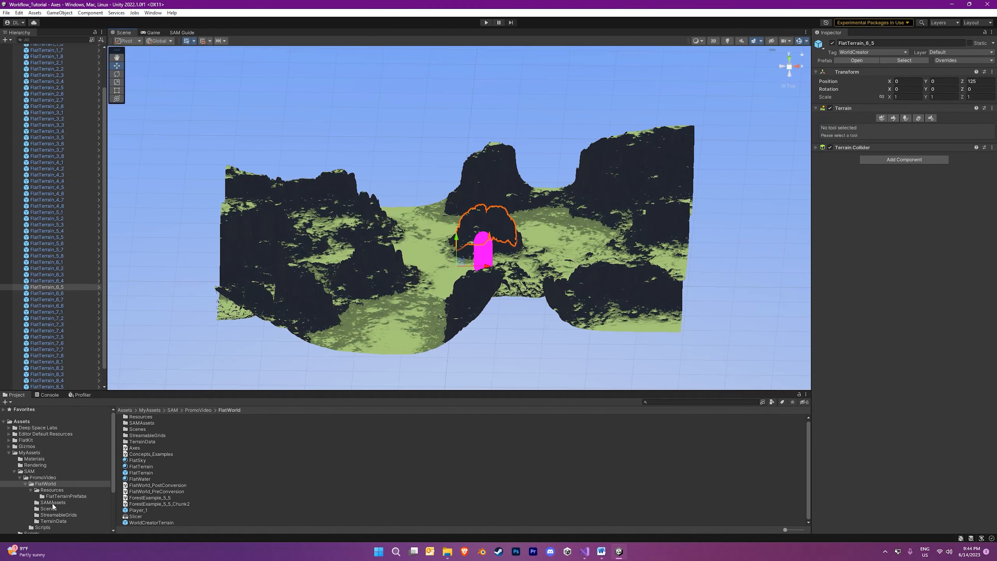
- Open the TerrainGrid asset from the StreamableGrids folder and set its axes to Two Dimensional Using XZ Axes
click(58, 515)
click(140, 419)
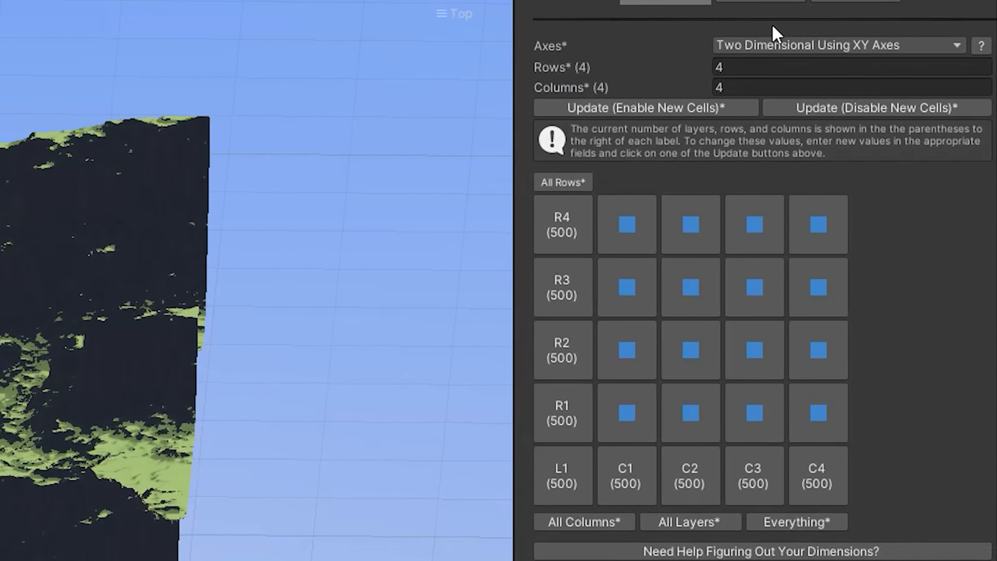
click(780, 46)
click(795, 89)
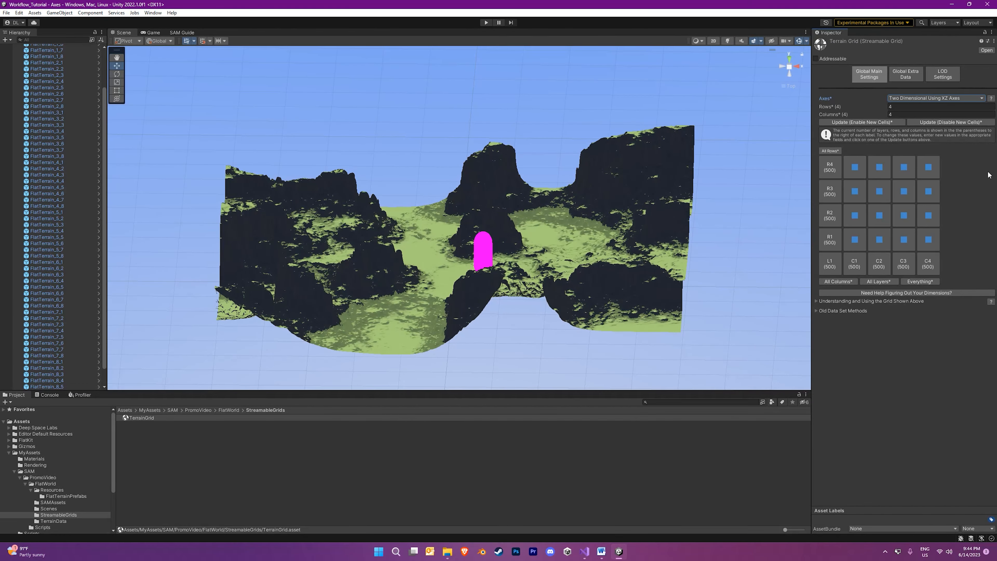
- Select the player object in the scene and raise it along the Y axis to about 71.4
click(487, 254)
alt+drag(383, 278, 494, 235)
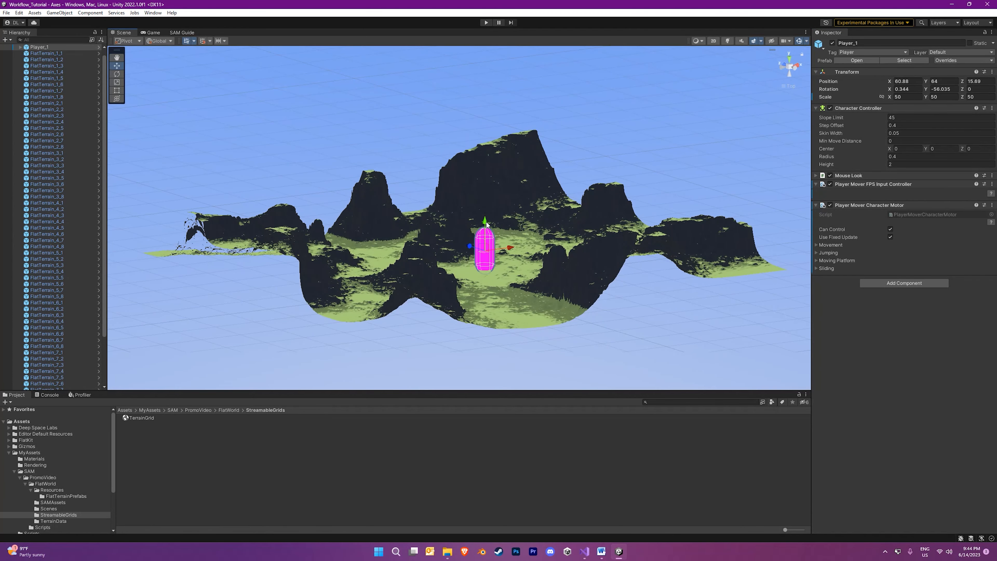
alt+drag(494, 280, 485, 219)
- Switch the scene to the top view and move the player across the terrain along the X and Z axes
click(789, 59)
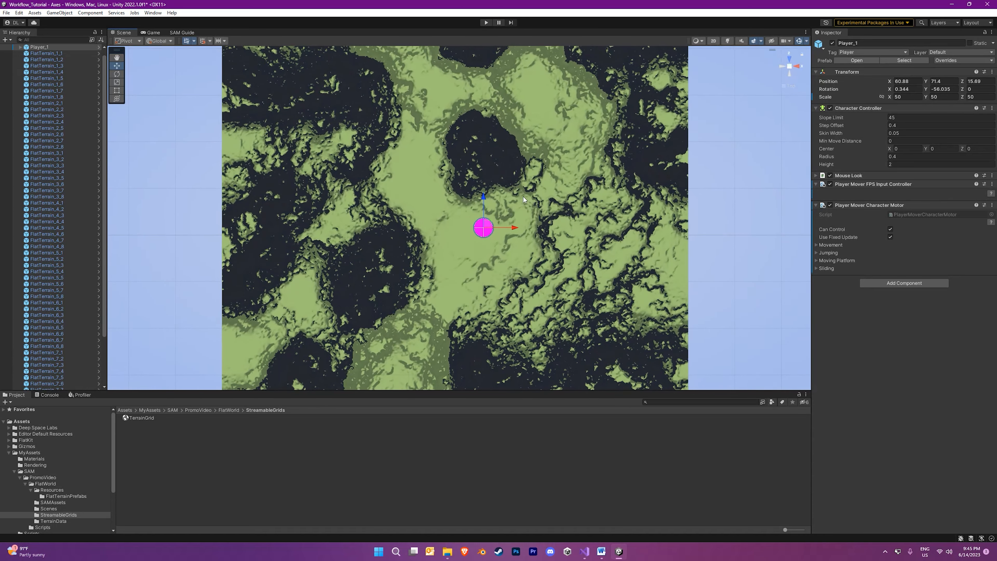
scroll(500, 228, down, 2)
scroll(501, 228, down, 1)
drag(484, 222, 372, 165)
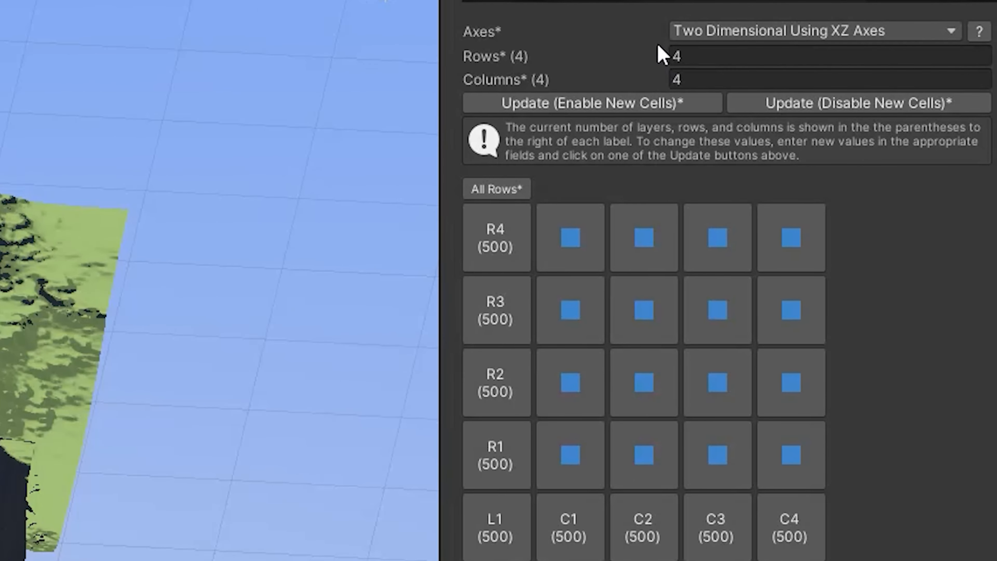
- Highlight the tiles FlatTerrain_1_1 through FlatTerrain_1_8 and examine the terrain from the top view
mouse_move(709, 35)
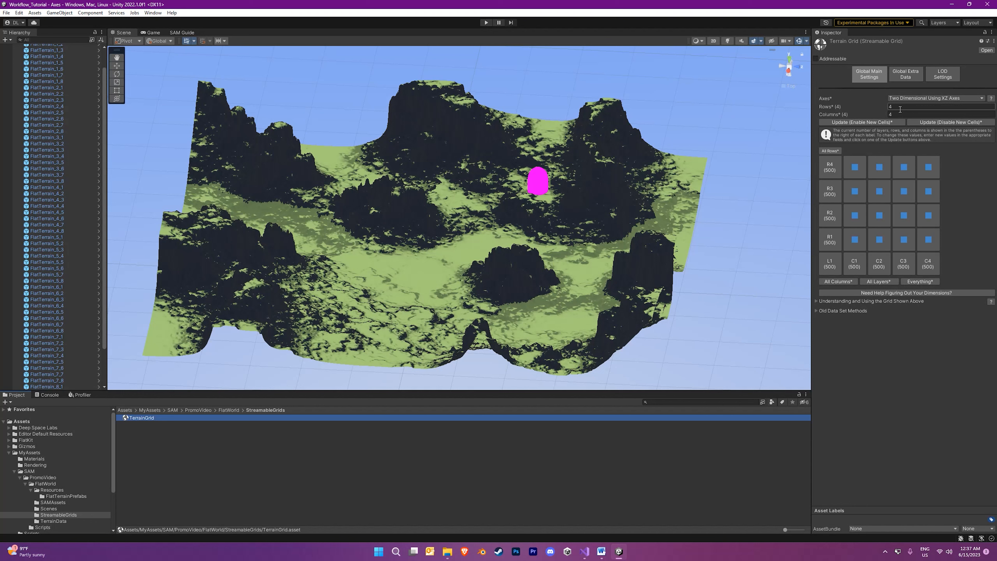
click(326, 219)
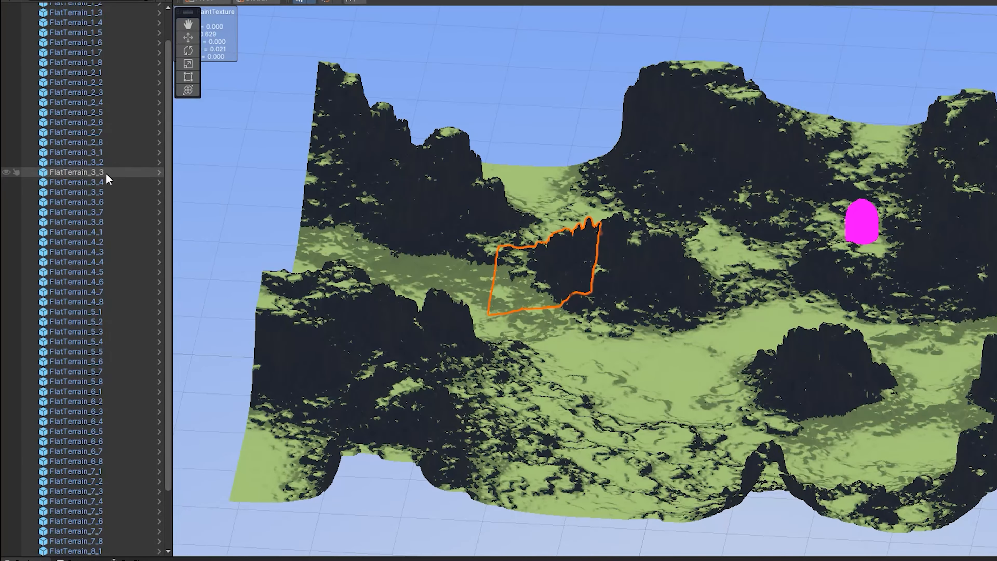
click(98, 28)
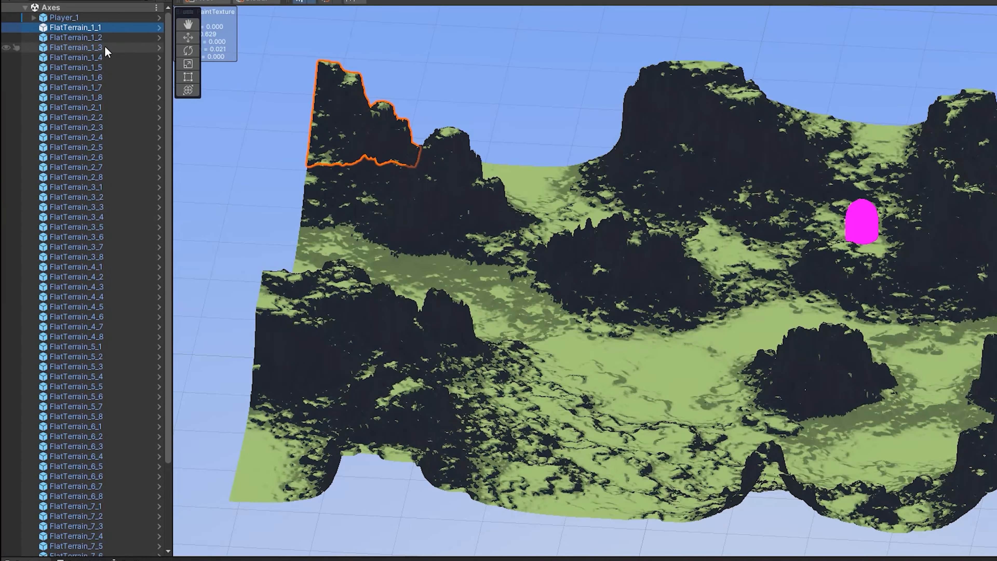
shift+click(103, 98)
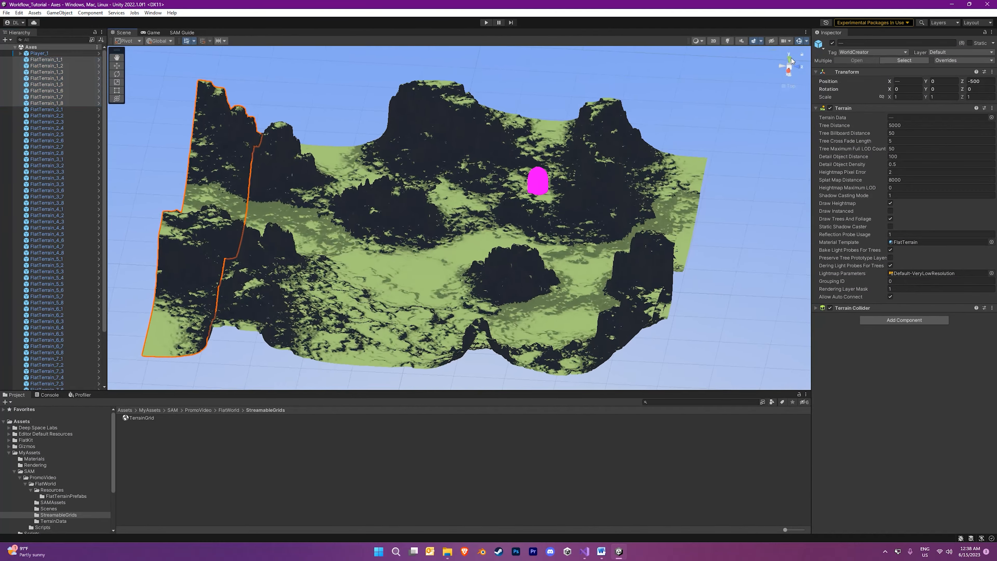
click(790, 59)
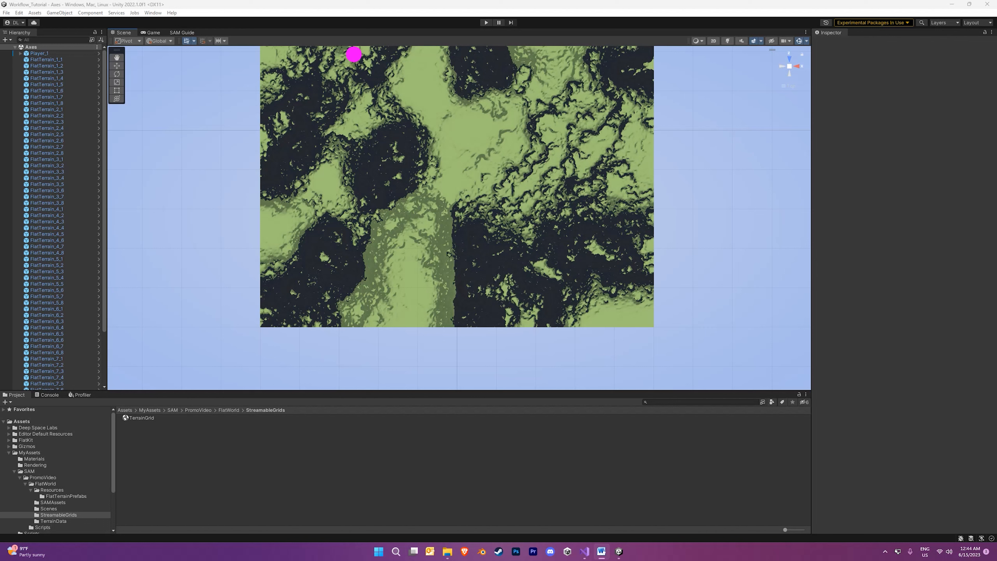
- Check the tile layout using TerrainGrid, tiles FlatTerrain_1_1 through FlatTerrain_1_8, and the end of the FlatTerrain list
click(153, 418)
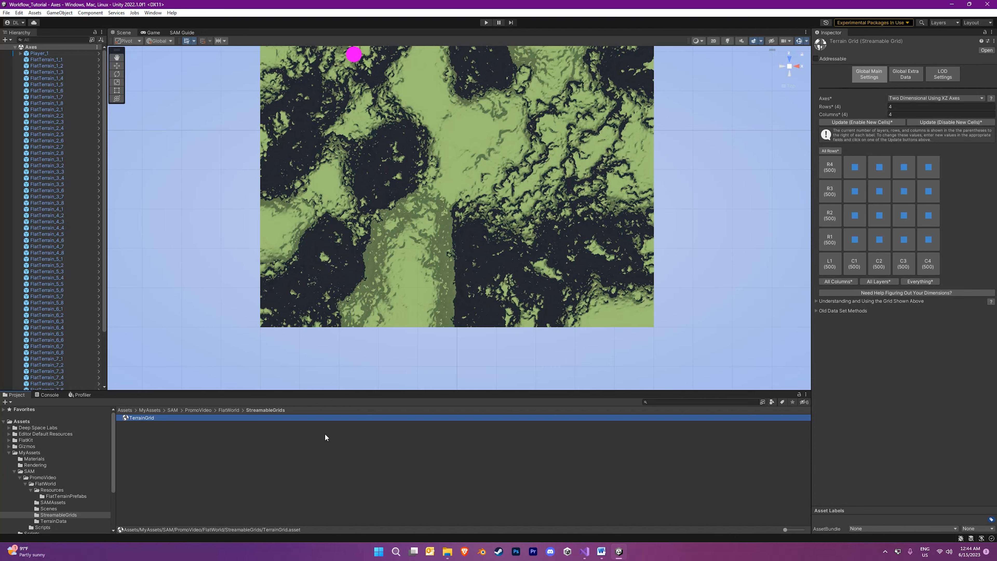
click(66, 59)
shift+click(69, 103)
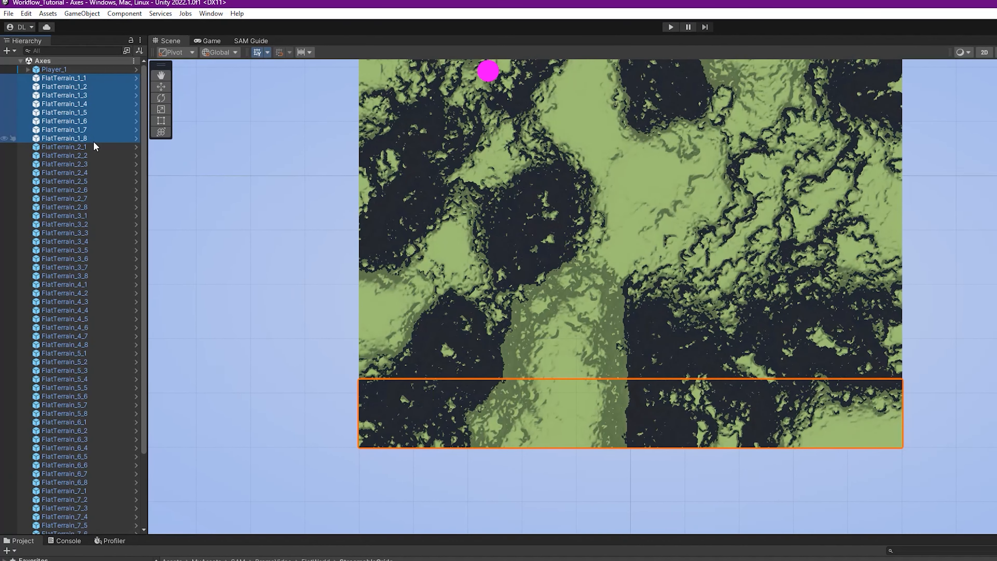
scroll(93, 190, down, 5)
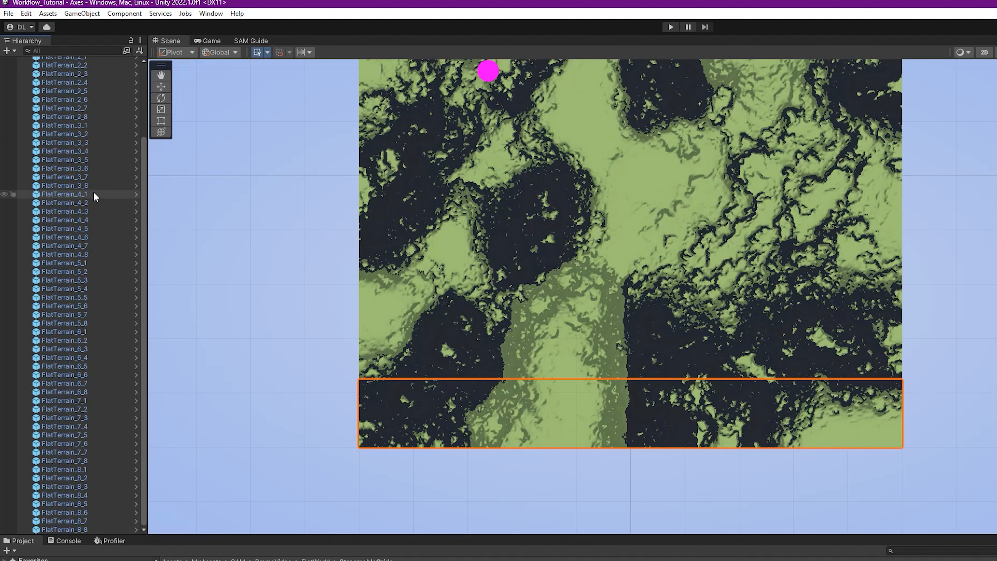
click(80, 529)
scroll(83, 407, up, 5)
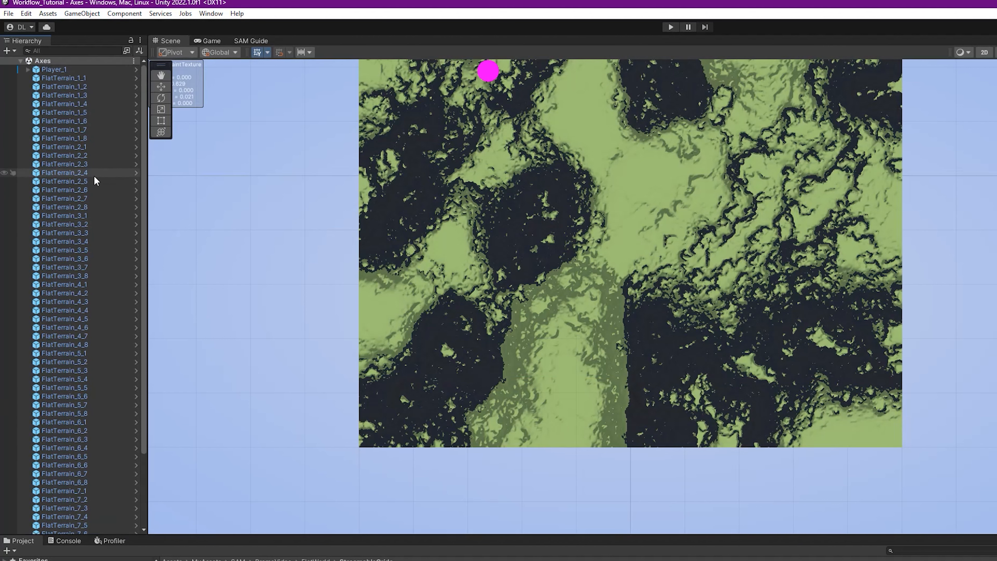
click(86, 77)
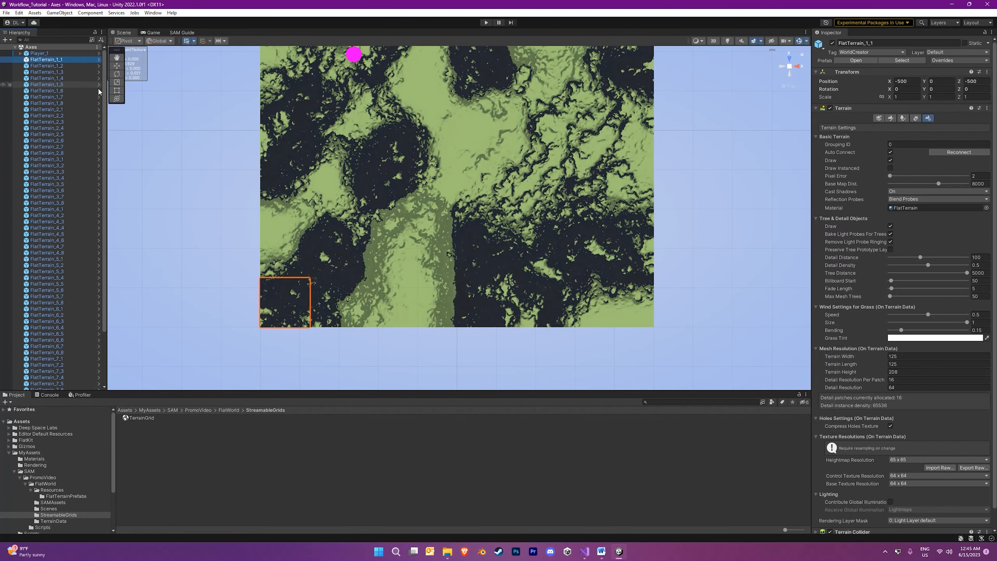
- Update the TerrainGrid asset to 8 rows and 8 columns with the new cells enabled
click(149, 417)
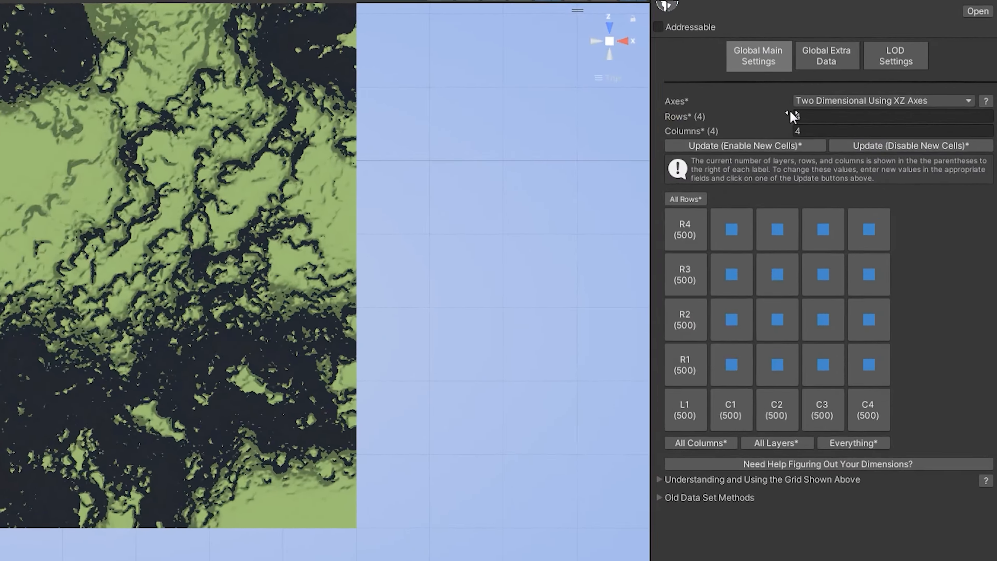
click(903, 106)
text(8)
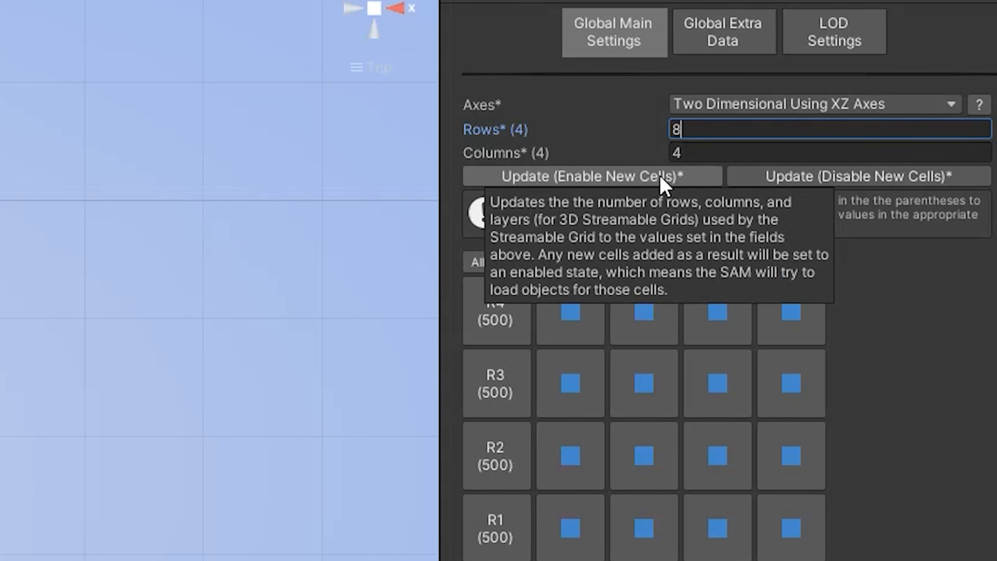
key(Tab)
text(8)
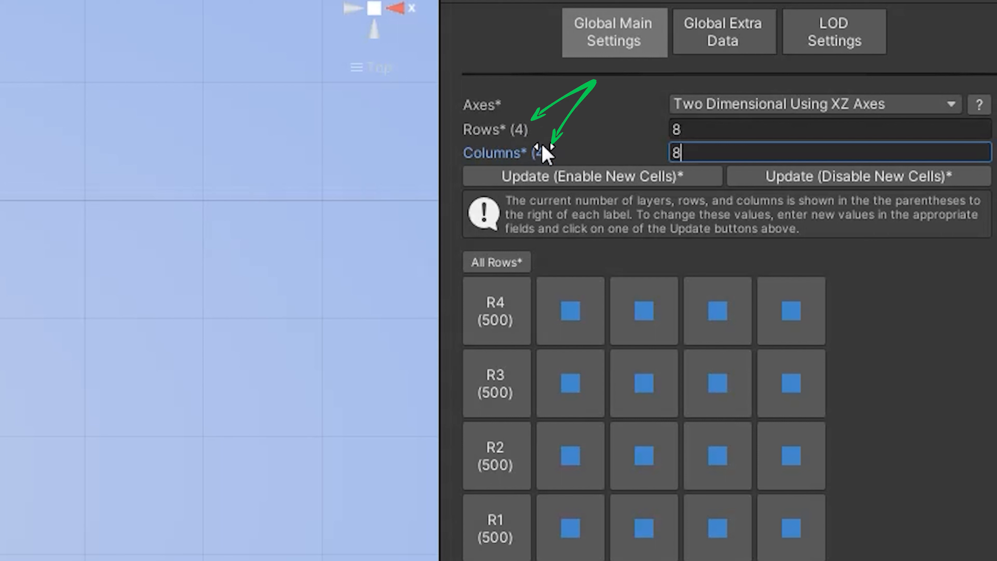
mouse_move(635, 152)
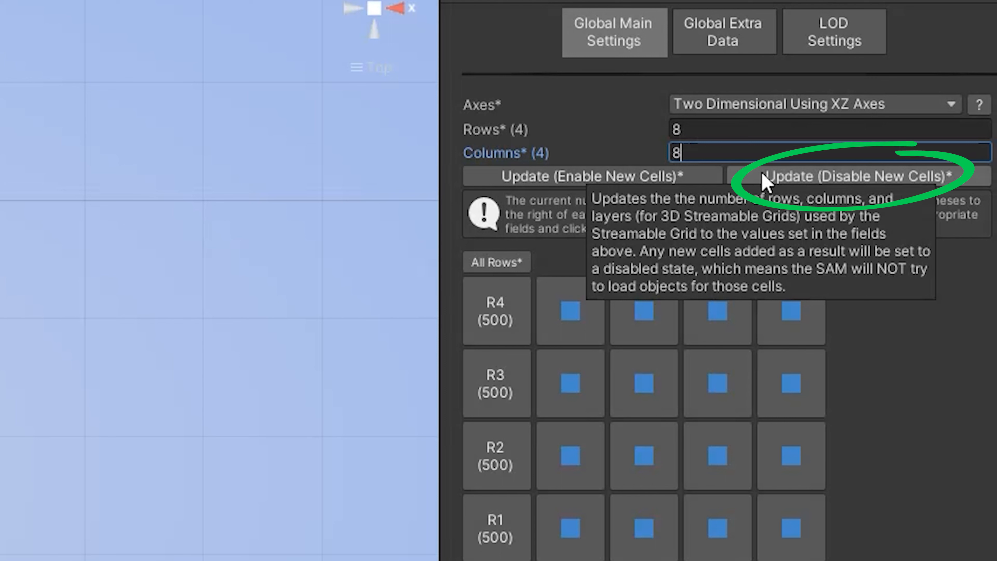
click(647, 178)
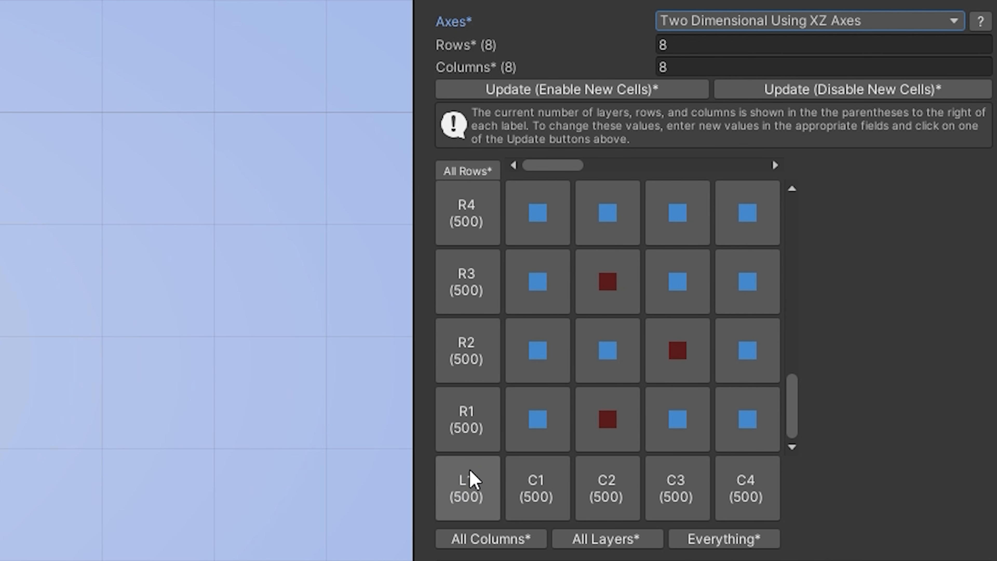
- Enable the grid cell at row 3, column 2 and disable the cell at row 3, column 3
click(608, 291)
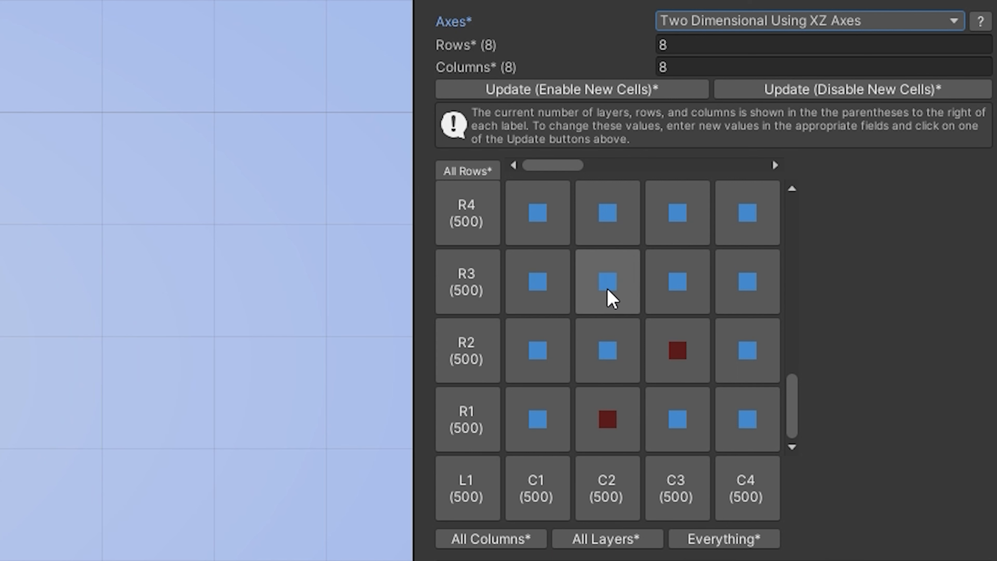
click(678, 287)
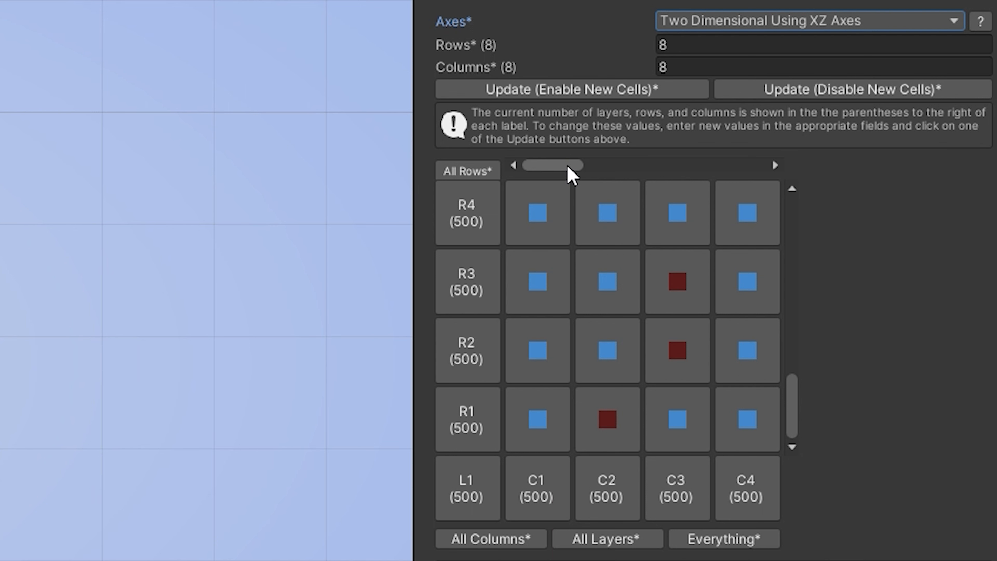
drag(567, 167, 596, 173)
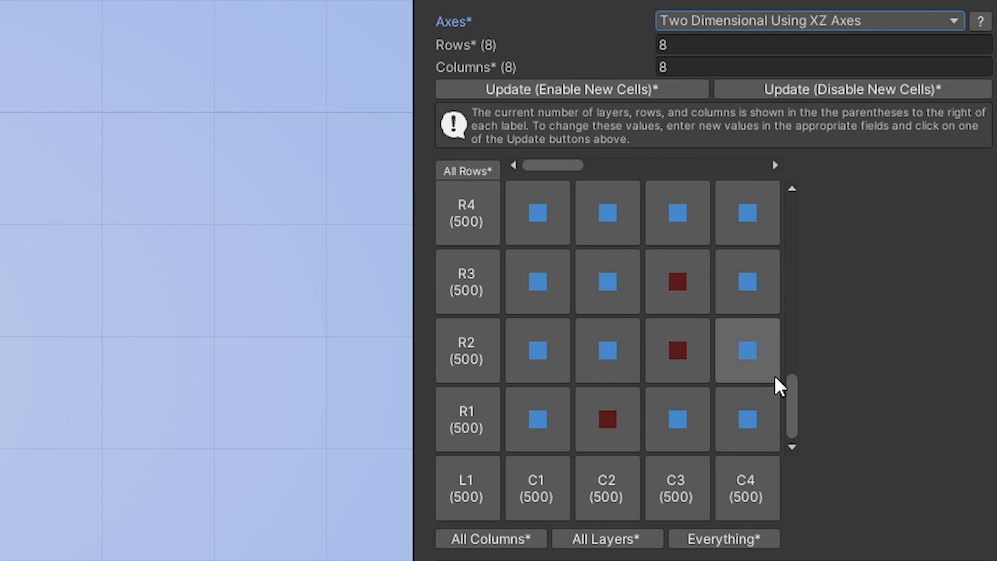
mouse_move(789, 390)
mouse_down()
mouse_move(799, 241)
mouse_move(789, 388)
mouse_up()
drag(788, 333, 798, 360)
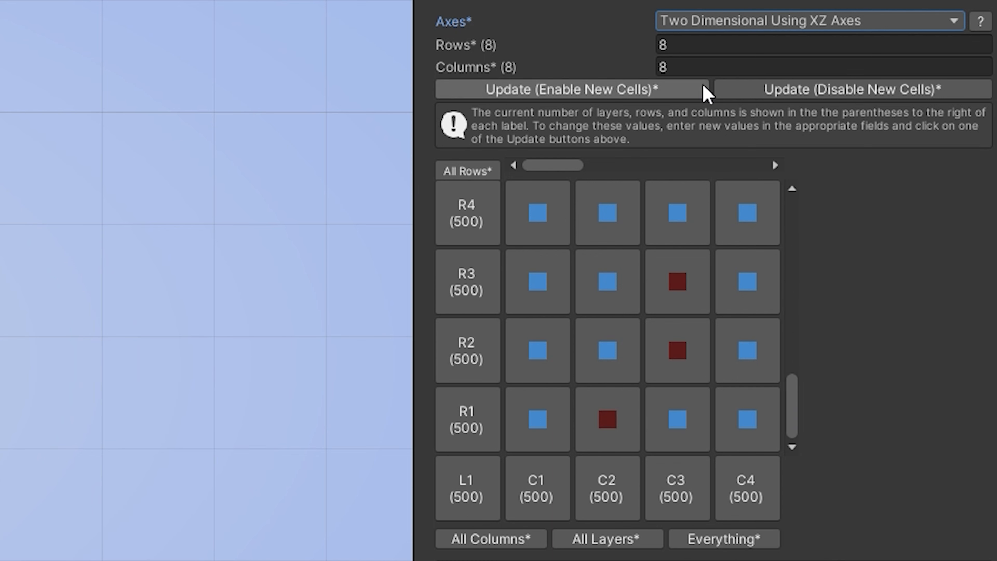
- Set the grid's axes to Three Dimensional and update it to 3 layers with the new cells disabled
click(692, 33)
click(698, 45)
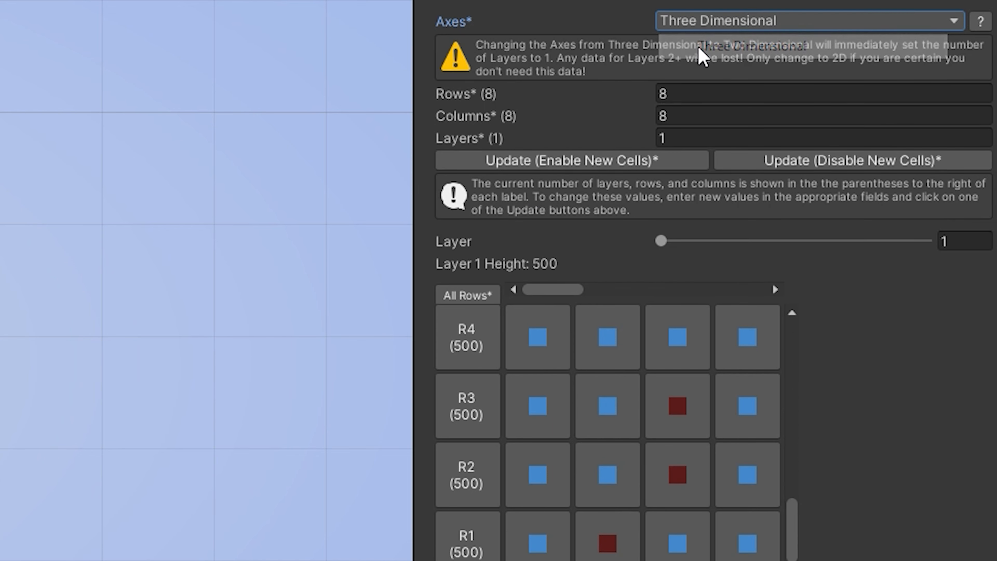
click(696, 142)
text(3)
click(768, 165)
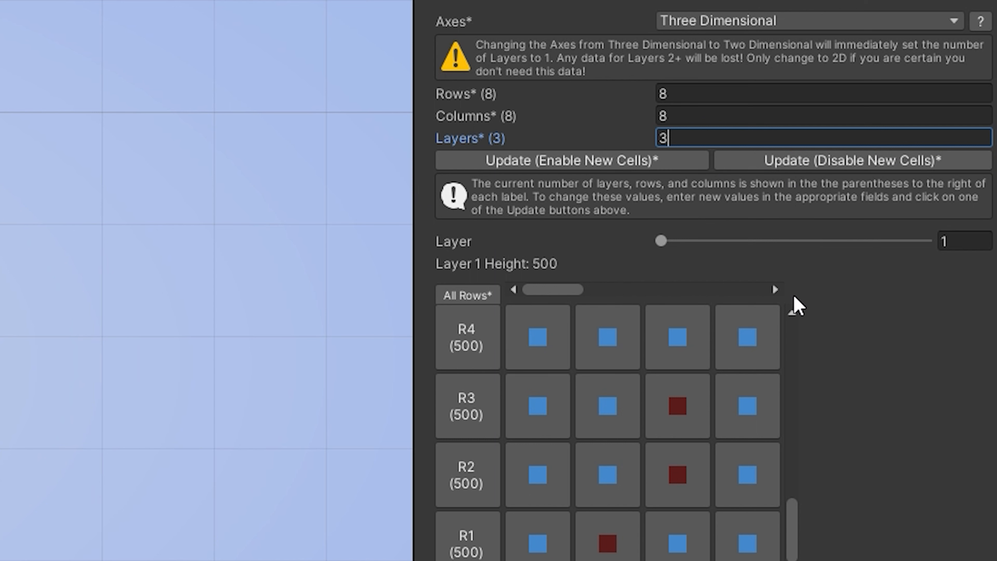
- Set the grid's axes to Two Dimensional Using XZ Axes
mouse_move(658, 247)
mouse_down()
mouse_move(882, 253)
mouse_move(711, 237)
mouse_move(884, 237)
mouse_move(674, 245)
mouse_up()
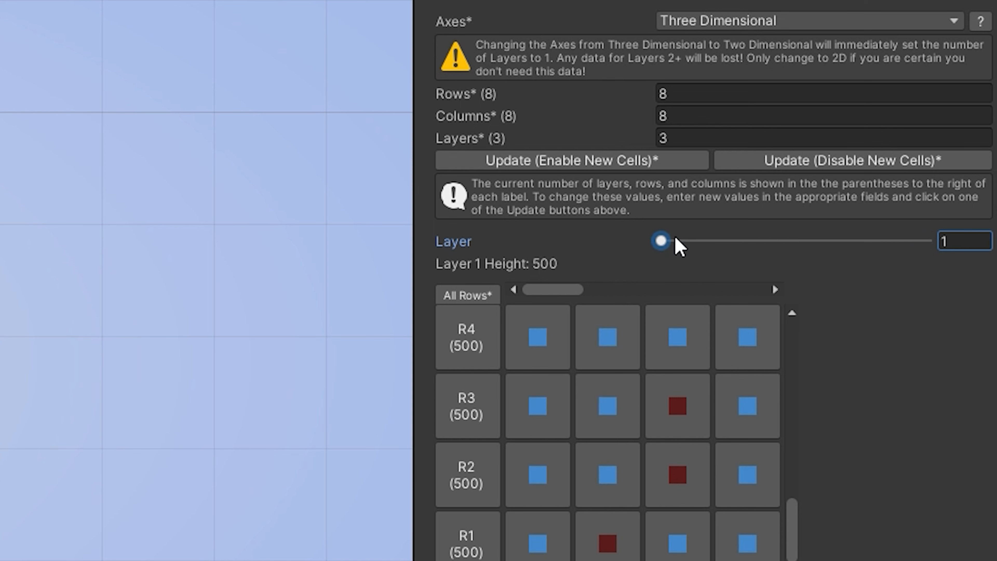
click(674, 26)
click(705, 71)
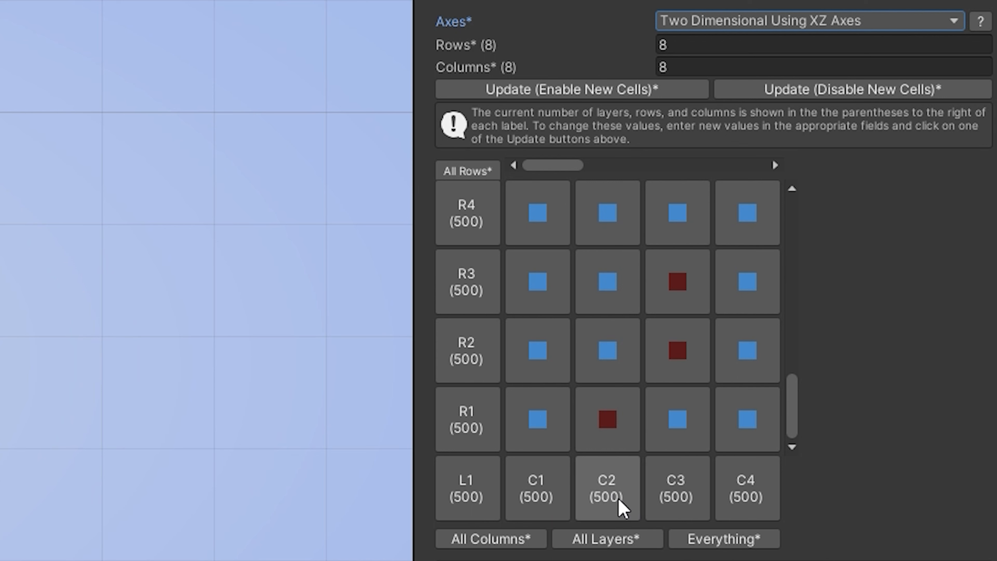
- Set the width of column 2 to 222 and the length of row 2 to 123
click(608, 500)
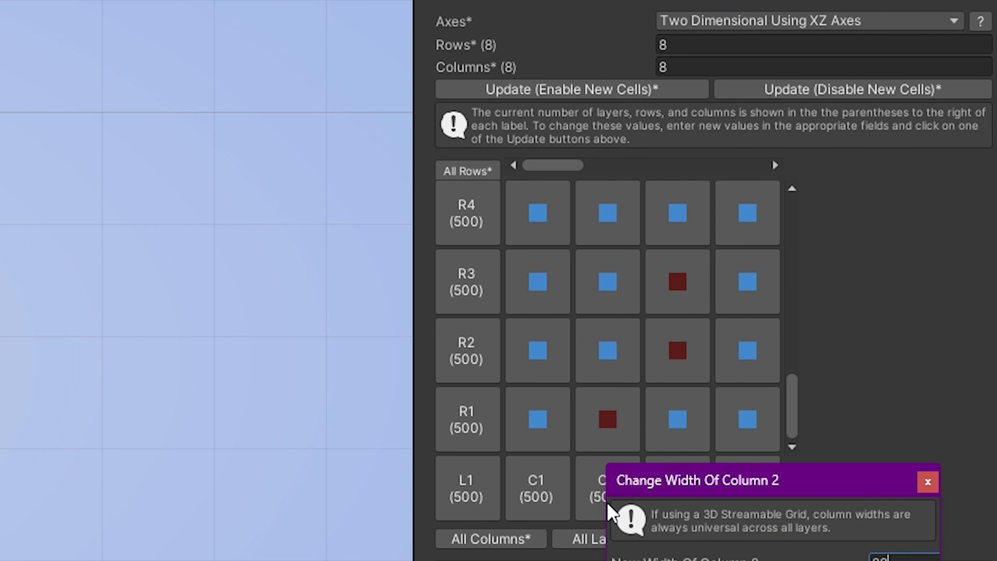
text(222)
key(Return)
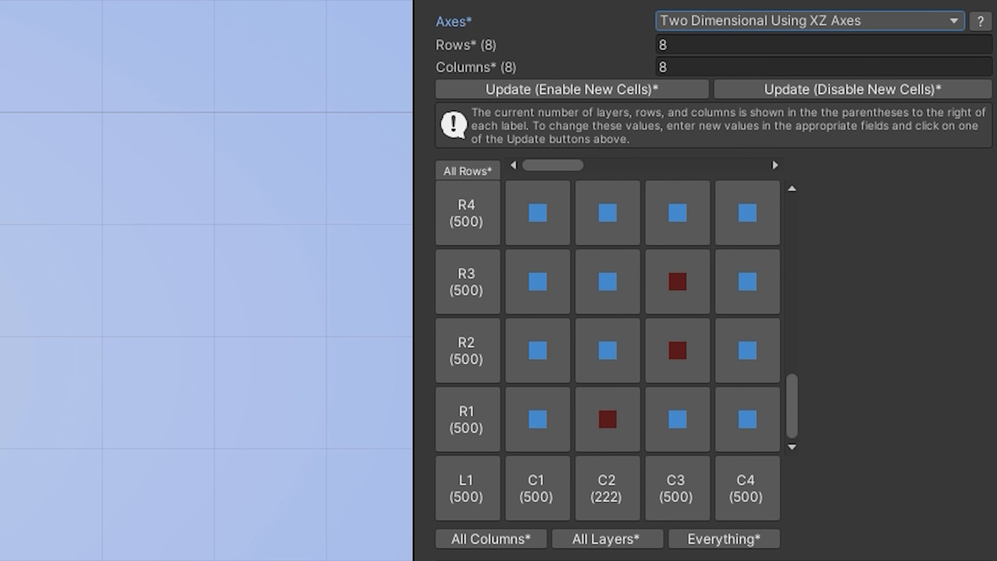
click(485, 353)
text(123)
click(595, 447)
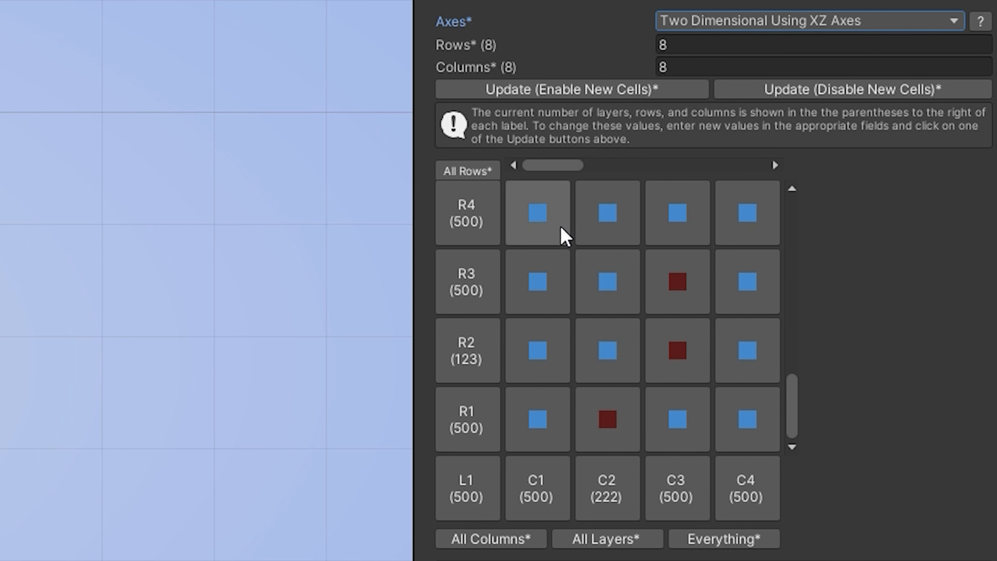
- Set the height of layer 1 to 123
click(490, 506)
text(1)
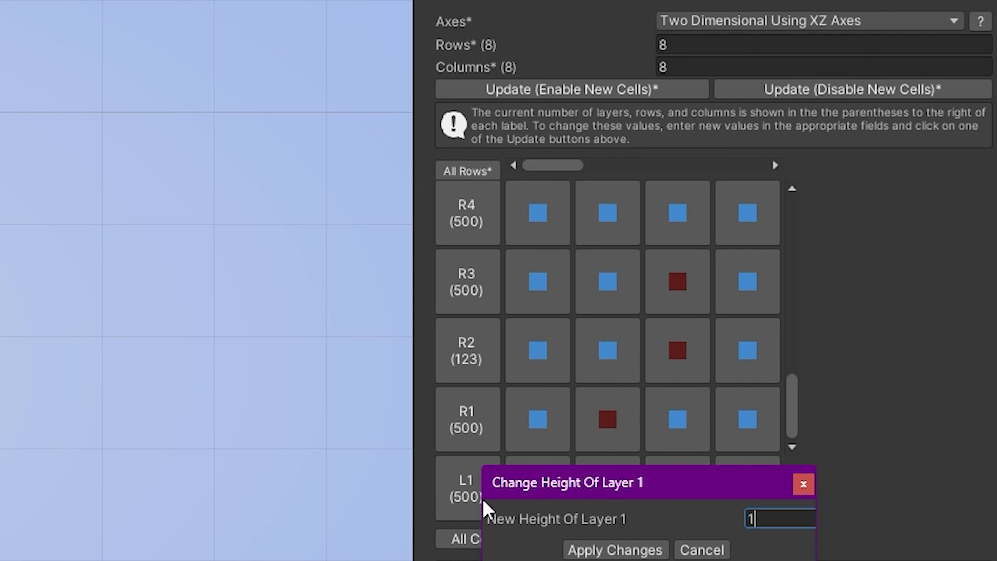
text(23)
click(576, 547)
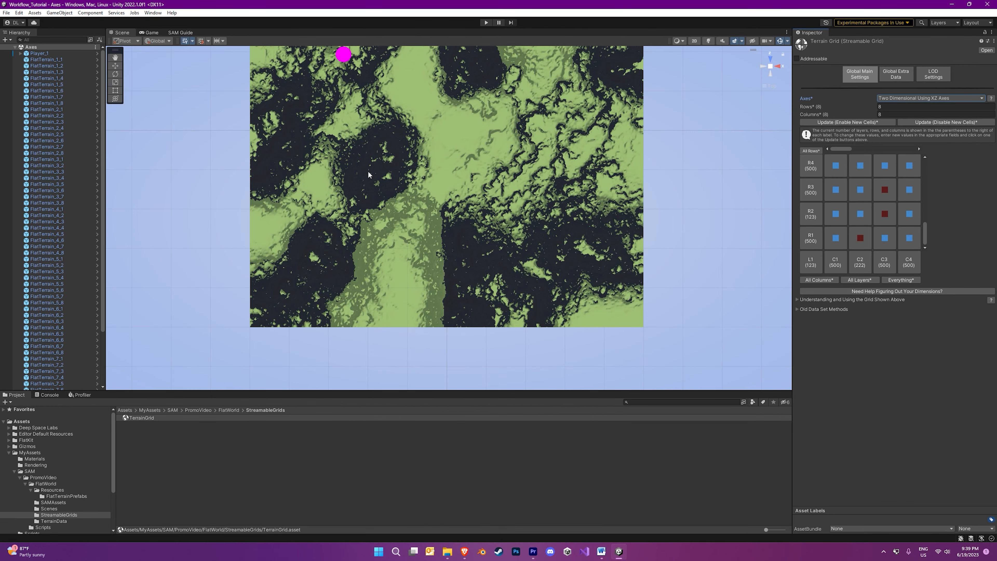
- Check the Terrain Width, Terrain Length and Terrain Height of a terrain tile in the scene, and return to the TerrainGrid asset
click(395, 176)
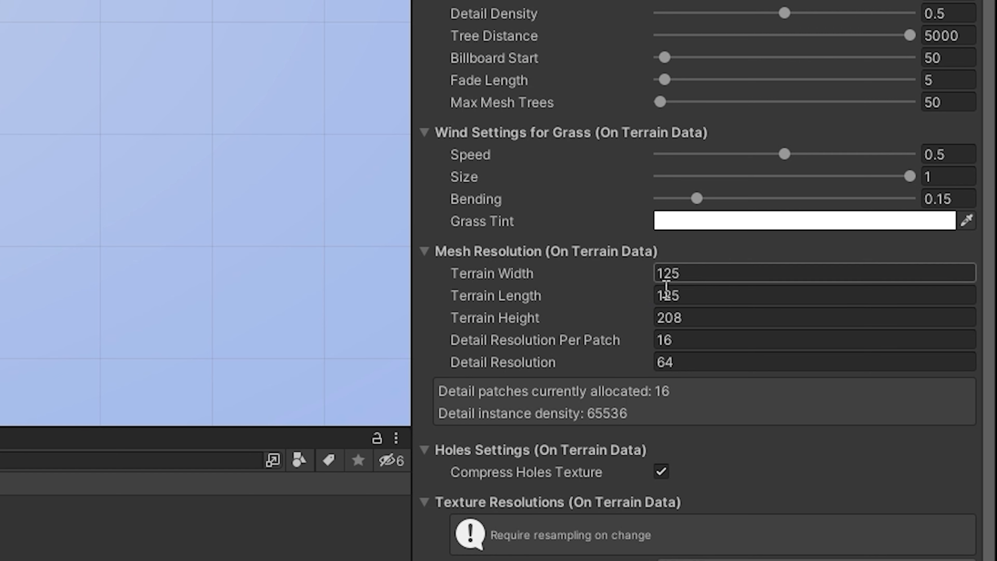
click(694, 317)
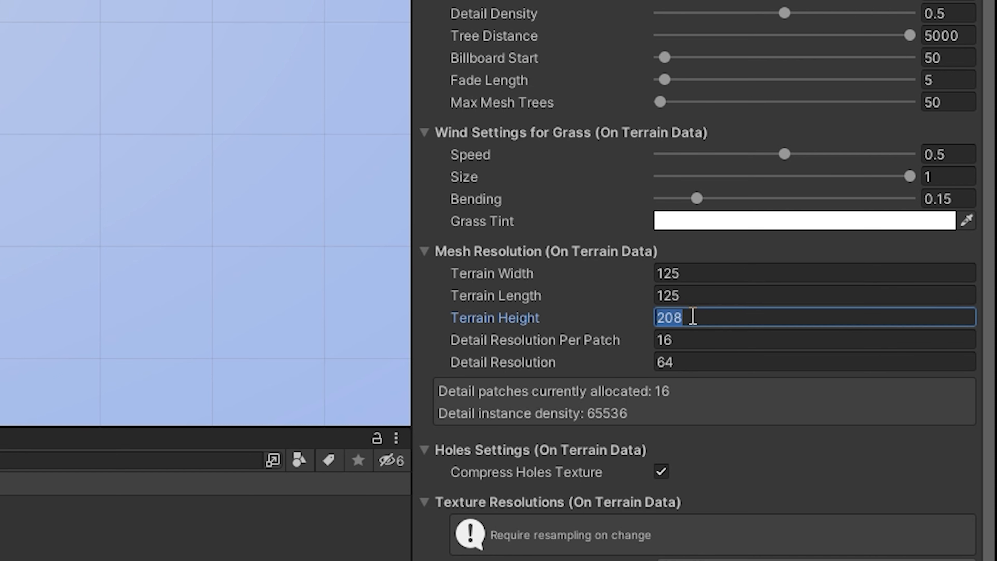
click(688, 296)
click(692, 275)
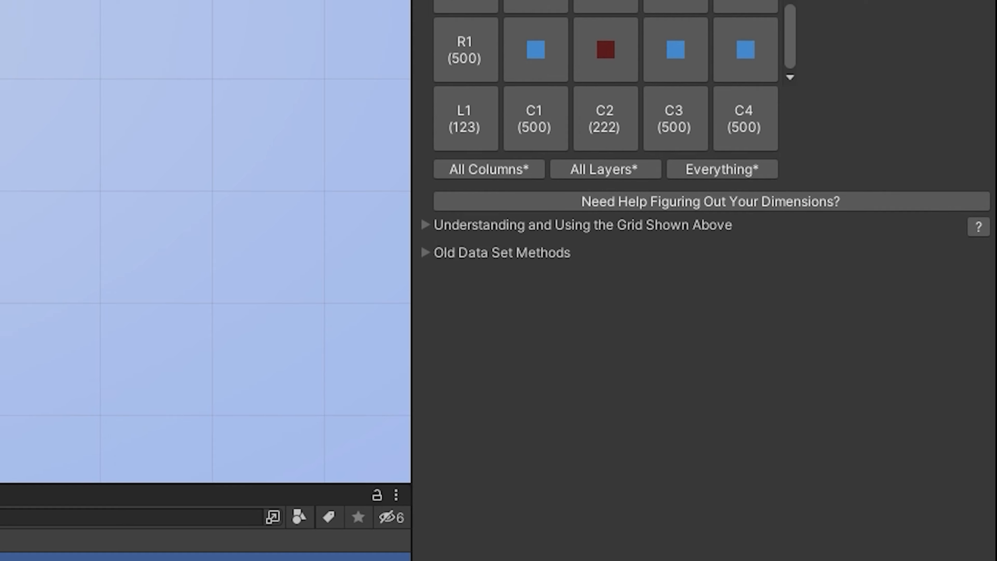
- Set the length of row 4 to 400
scroll(707, 275, up, 5)
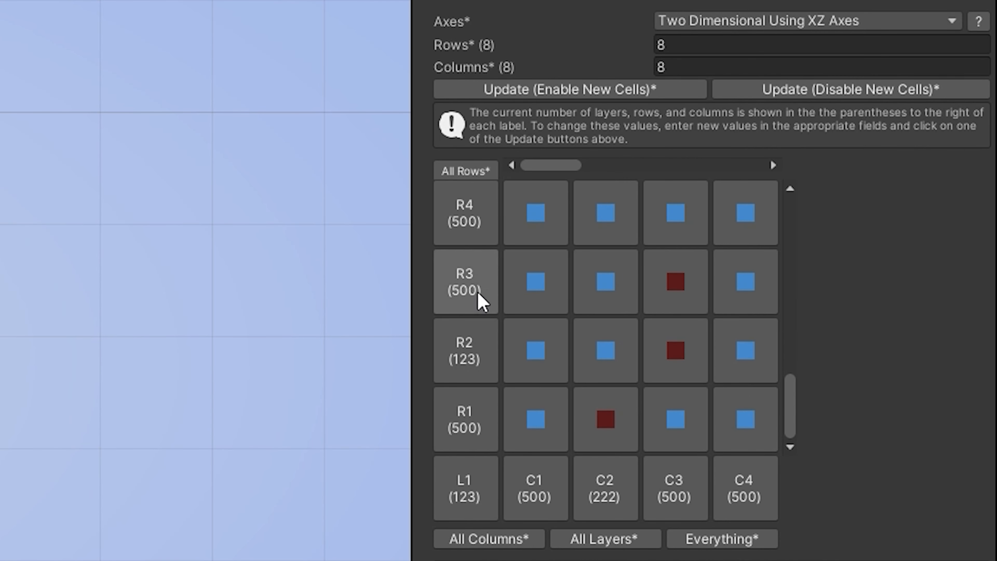
click(477, 234)
text(400)
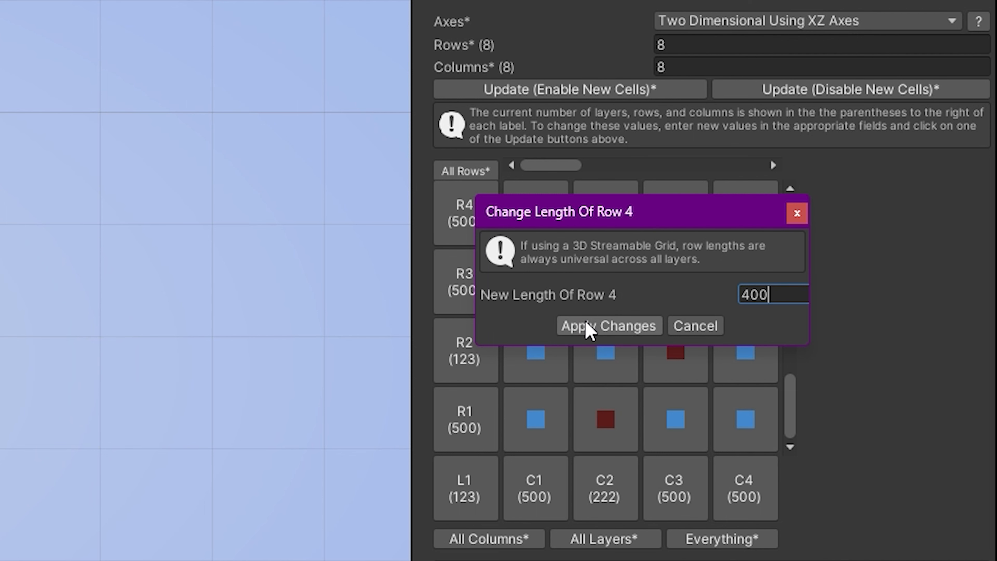
click(589, 327)
- Set the length of row 4 to 125
click(475, 229)
text(12)
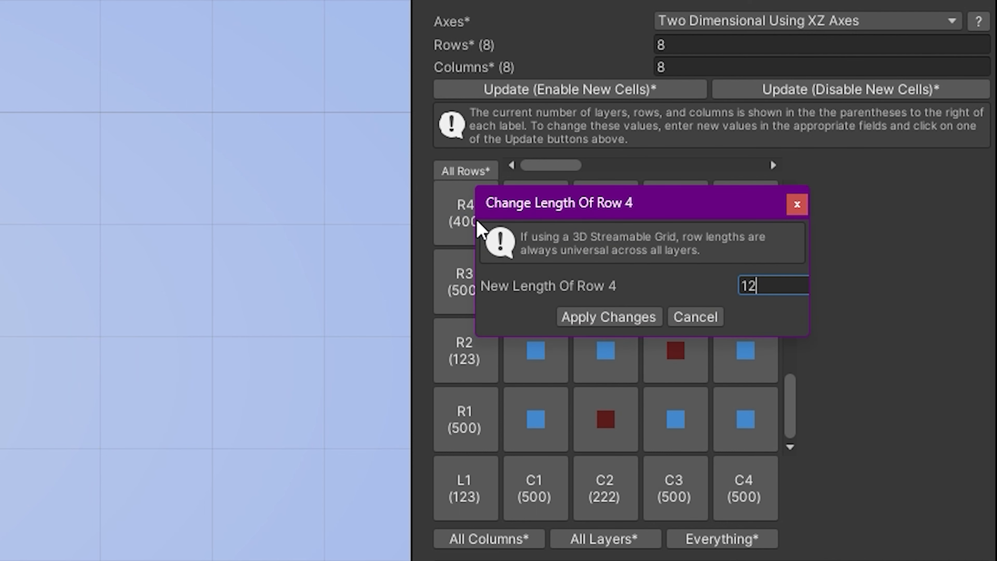
text(5)
click(596, 319)
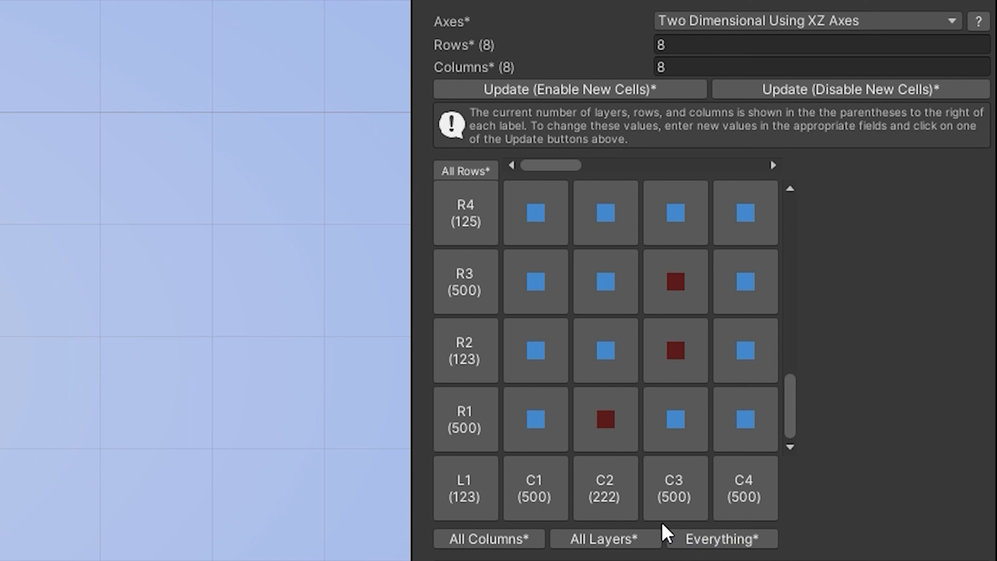
- Set the length of every row in the grid to 125
click(477, 172)
text(125)
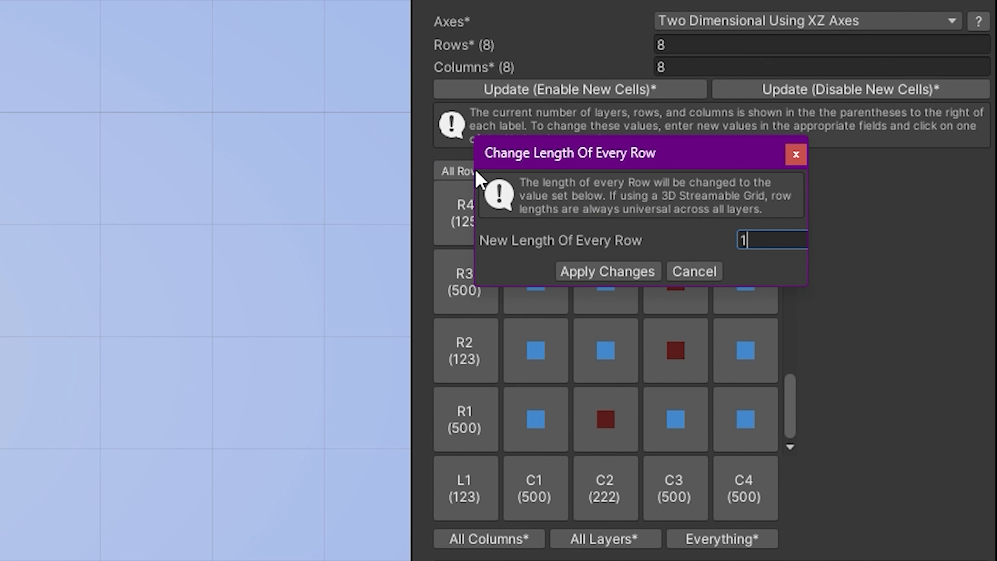
click(601, 271)
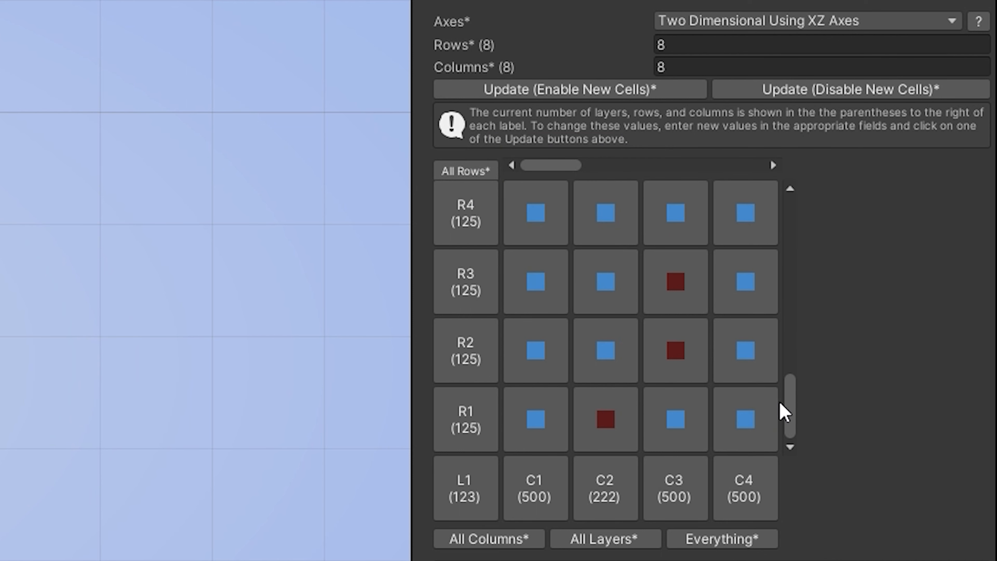
- Set the dimensions of all rows, columns and layers at once to 125
mouse_move(792, 391)
mouse_down()
mouse_move(792, 240)
mouse_move(799, 392)
mouse_up()
click(765, 540)
scroll(758, 491, down, 3)
text(125)
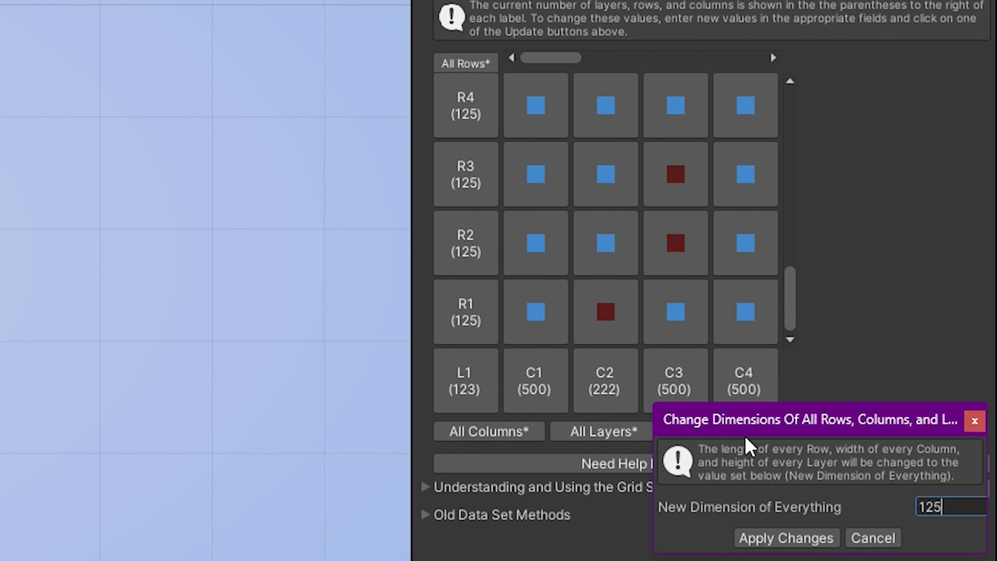
click(790, 537)
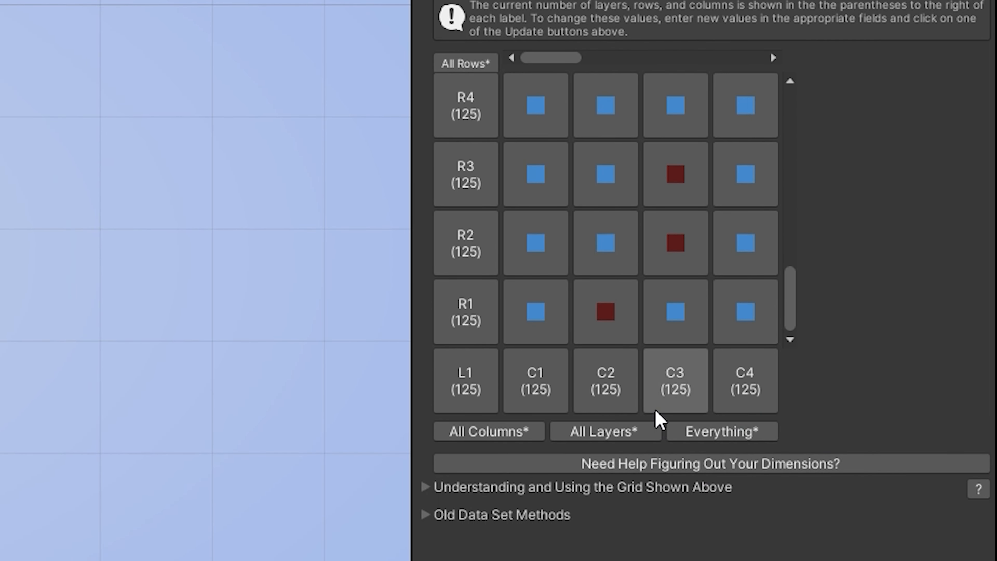
- Set the height of layer 1 to 208 to match the terrain height
mouse_move(566, 59)
mouse_down()
mouse_move(764, 66)
mouse_move(552, 64)
mouse_up()
click(454, 398)
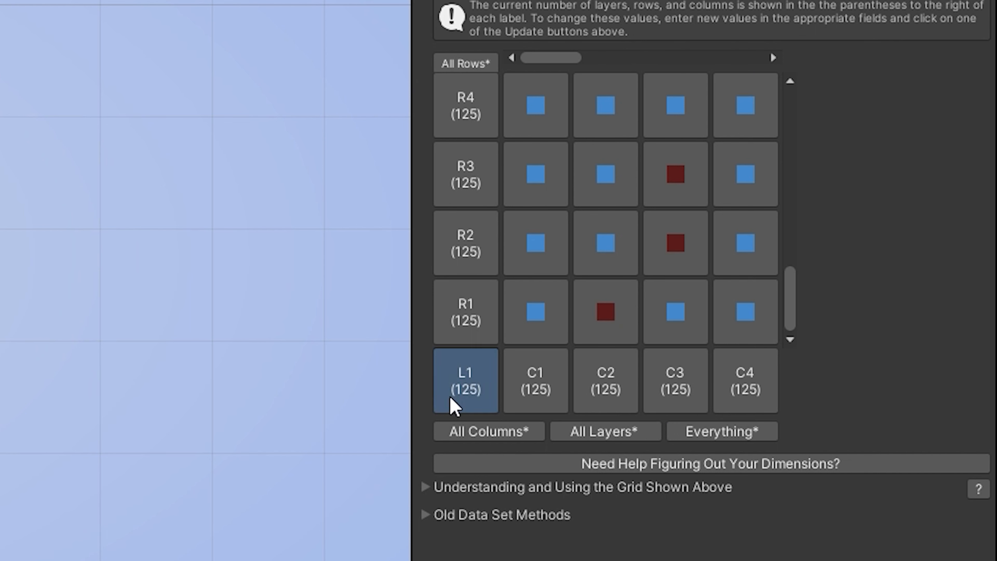
text(208)
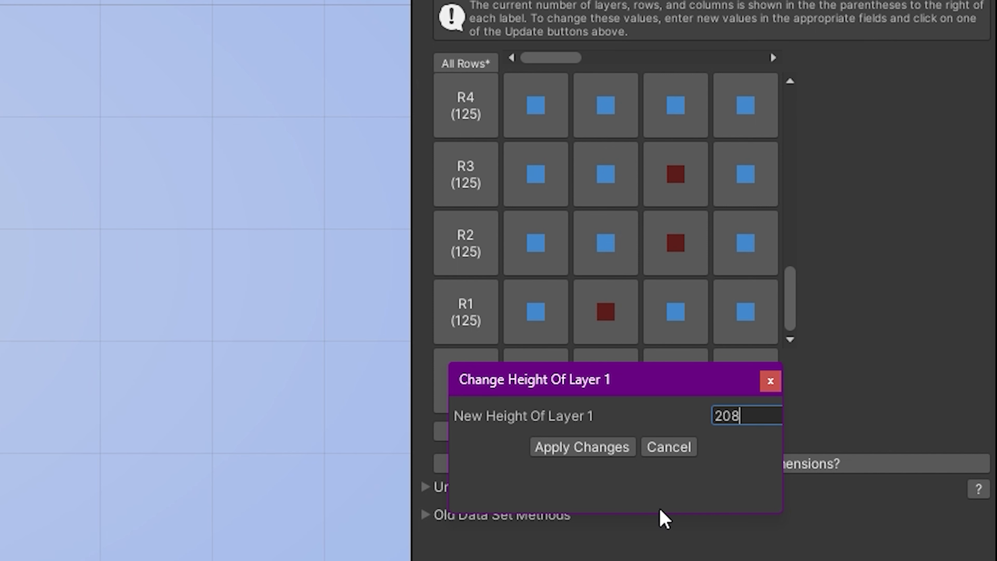
key(Return)
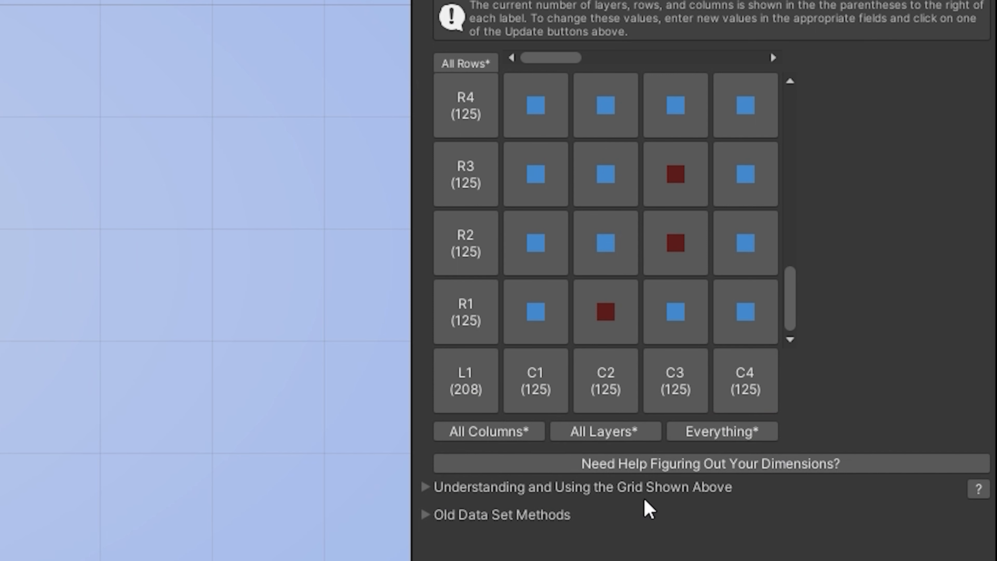
click(473, 405)
click(596, 451)
- Update the grid to Three Dimensional axes with 4 layers and the new cells disabled, and view its other layers
scroll(660, 353, up, 3)
click(745, 18)
click(738, 44)
click(691, 135)
text(4)
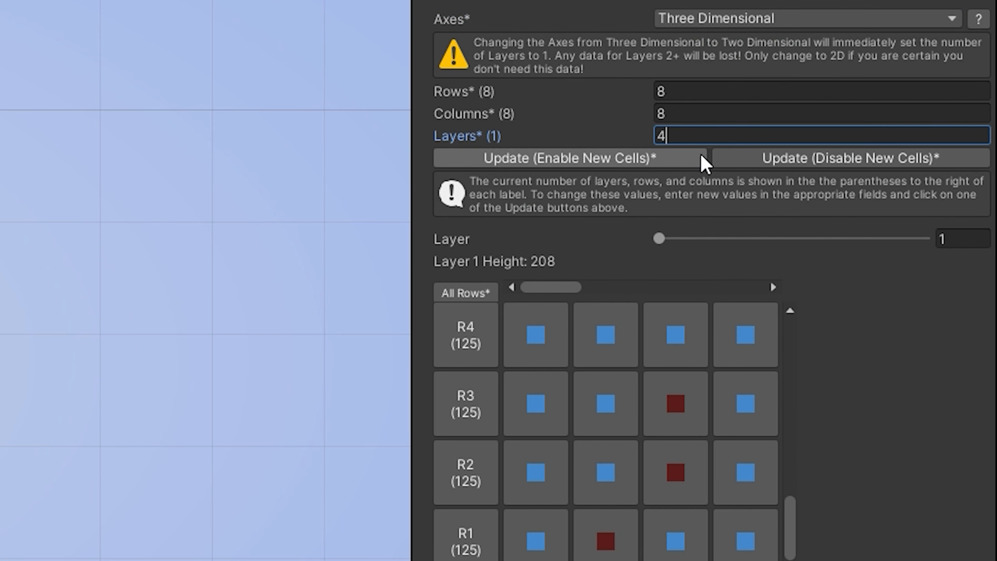
click(766, 163)
scroll(767, 169, down, 3)
drag(659, 157, 765, 123)
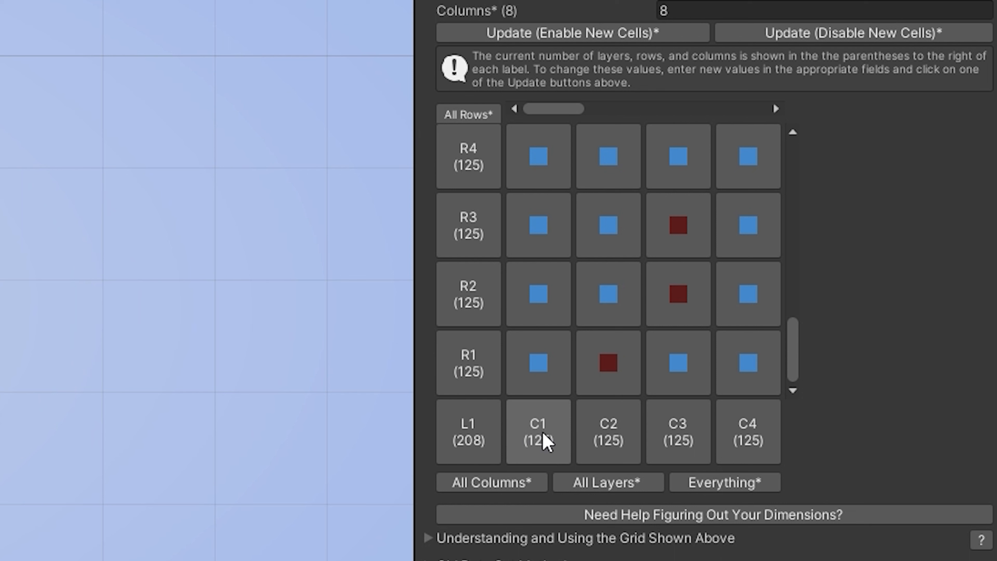
- Disable all cells in column 1 of the grid and re-enable them
click(547, 441)
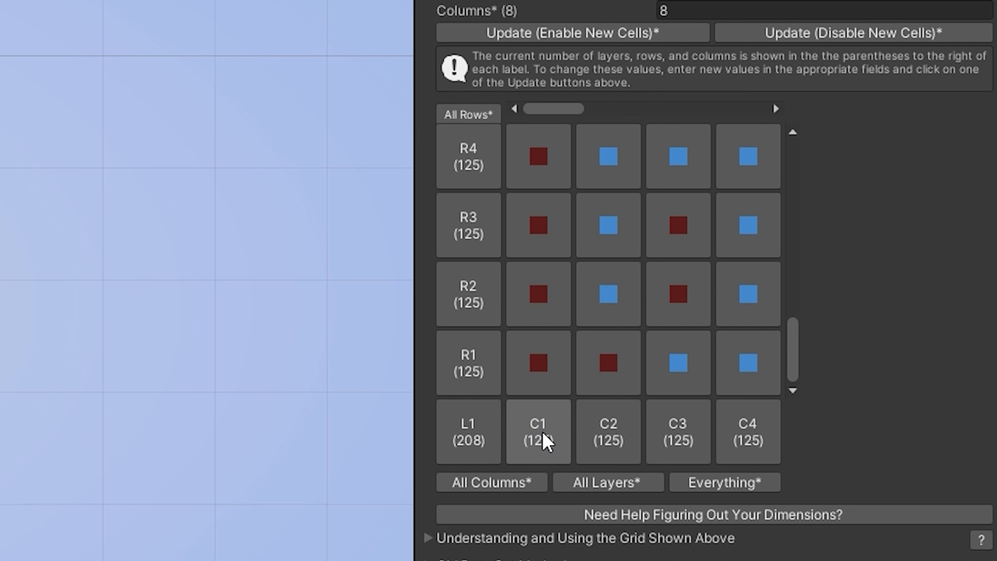
click(547, 440)
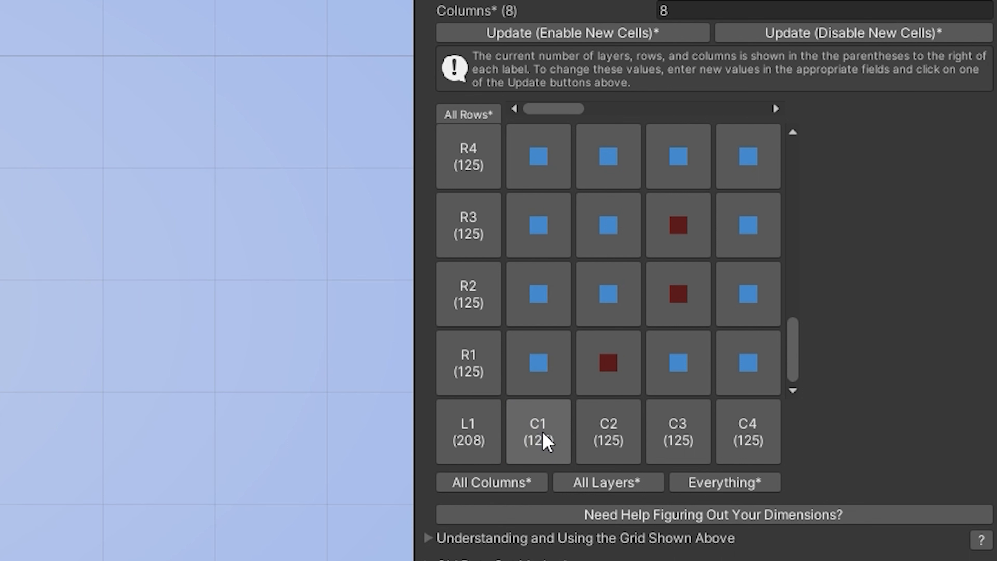
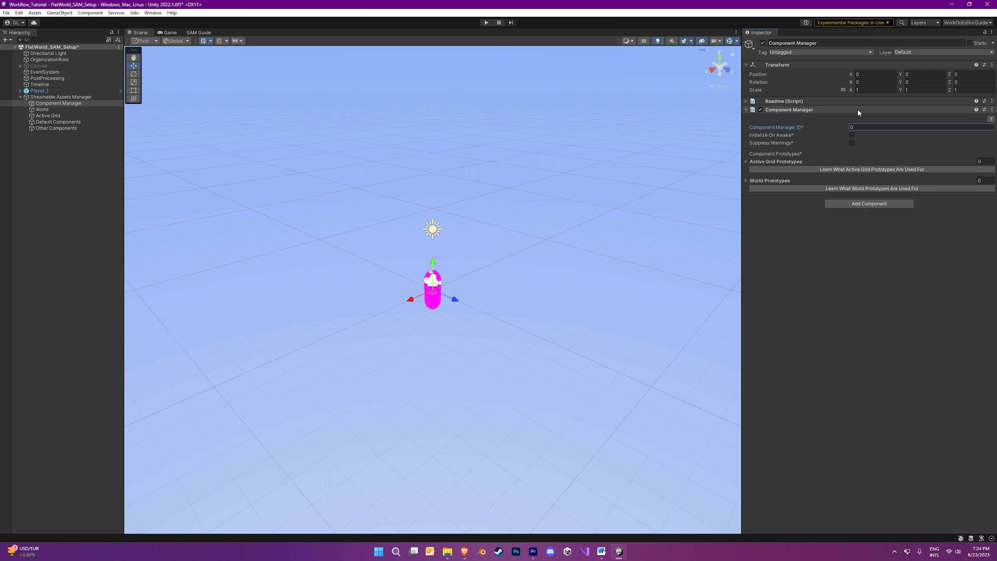
- Enable Initialize On Awake on the Component Manager and choose its Perform Gradual Initialization command
click(852, 135)
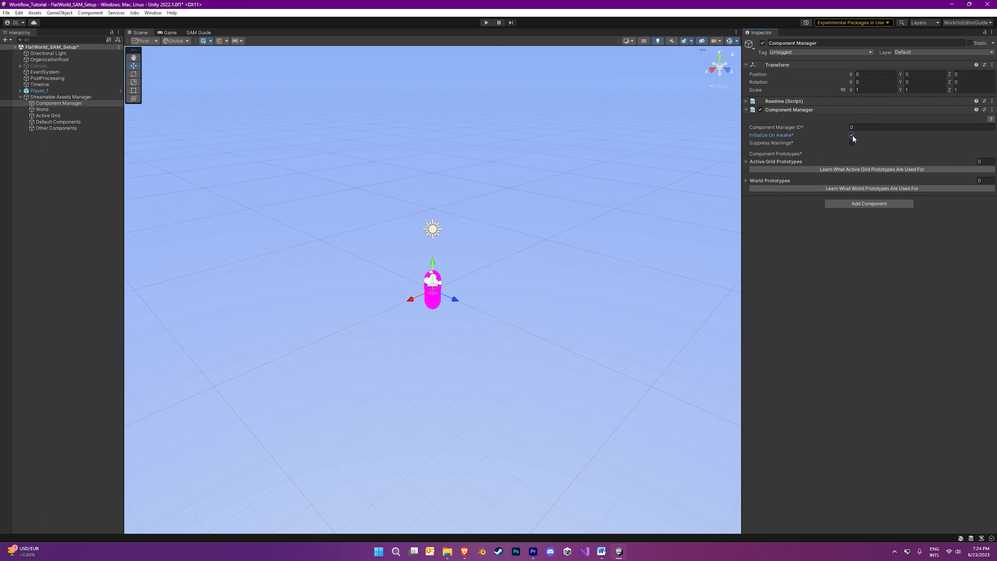
click(992, 109)
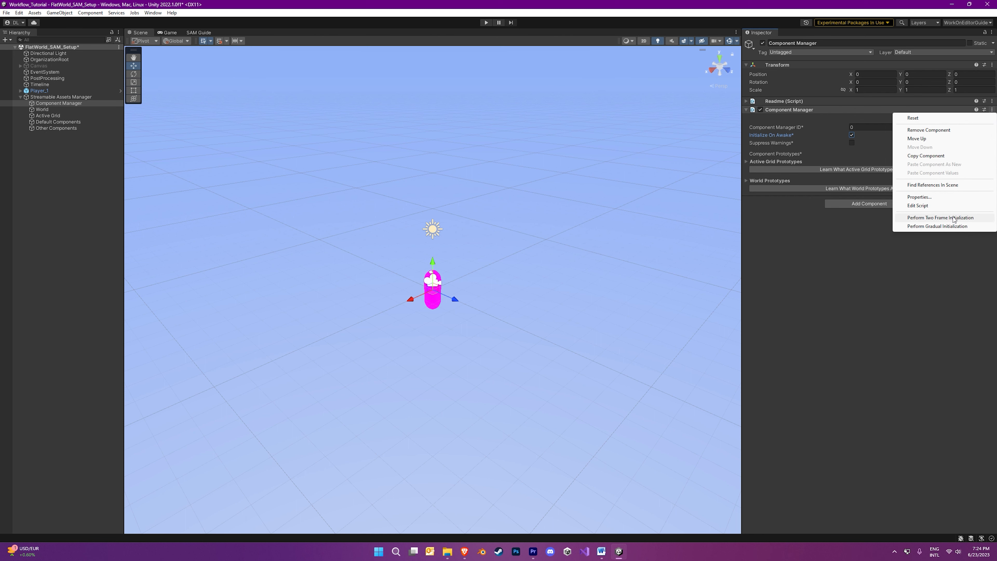
click(952, 227)
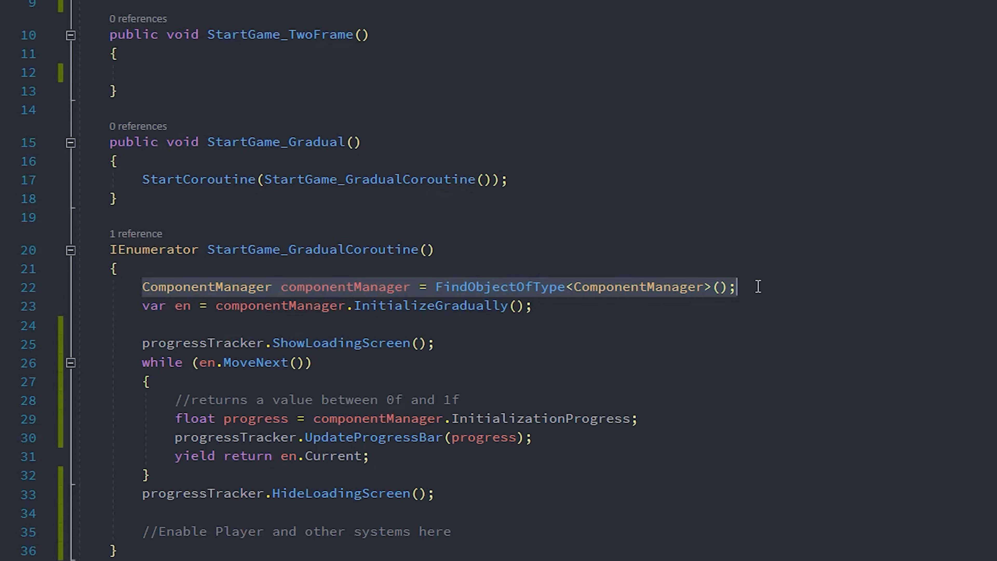
- In the code editor, fill StartGame_TwoFrame() with ComponentManager componentManager = FindObjectOfType<ComponentManager>(); followed by componentManager.Initialize();
click(165, 72)
text(ComponentManager componentManager = FindObjectOfType<ComponentManager>();)
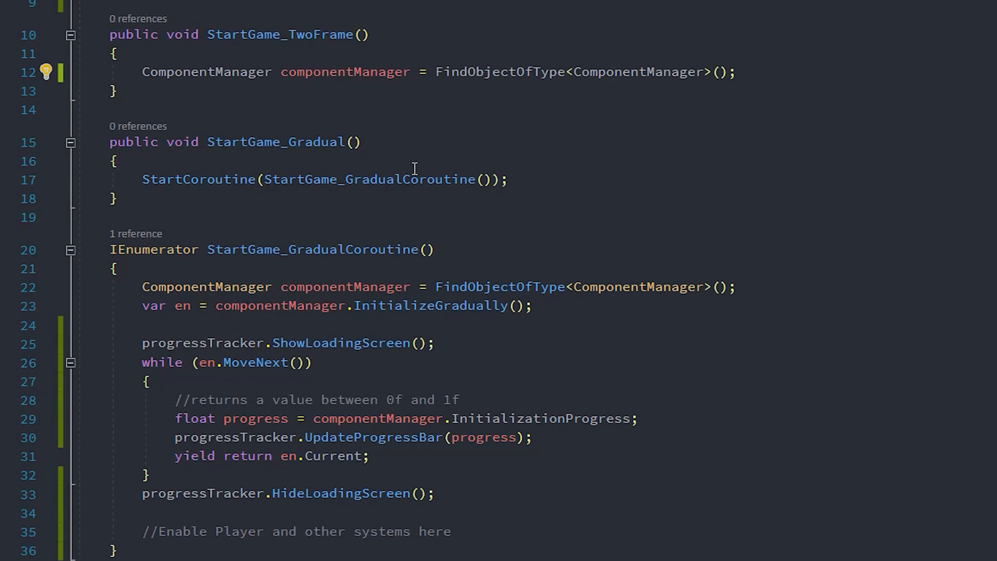
key(Return)
text(componentManager.Ini)
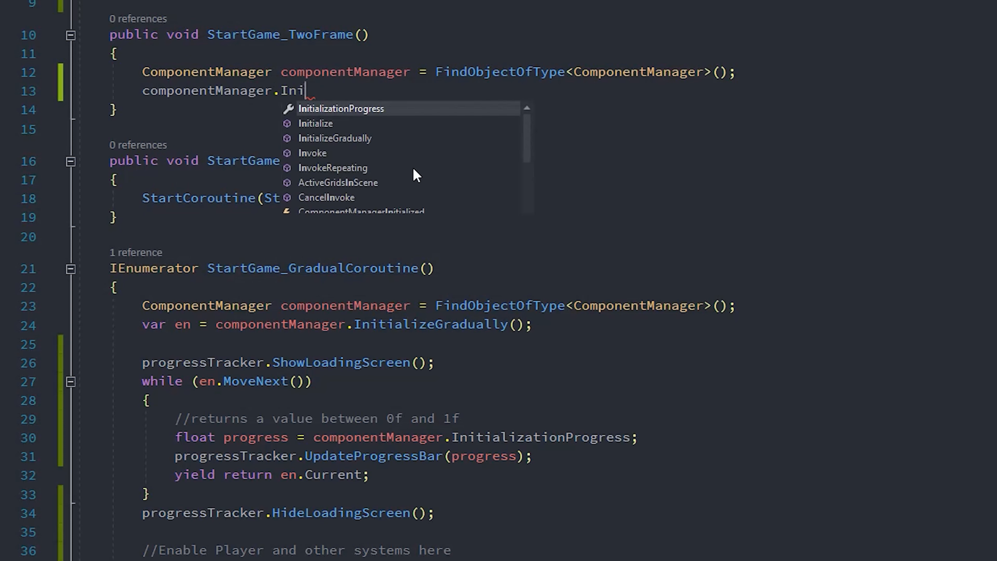
key(Down)
key(Tab)
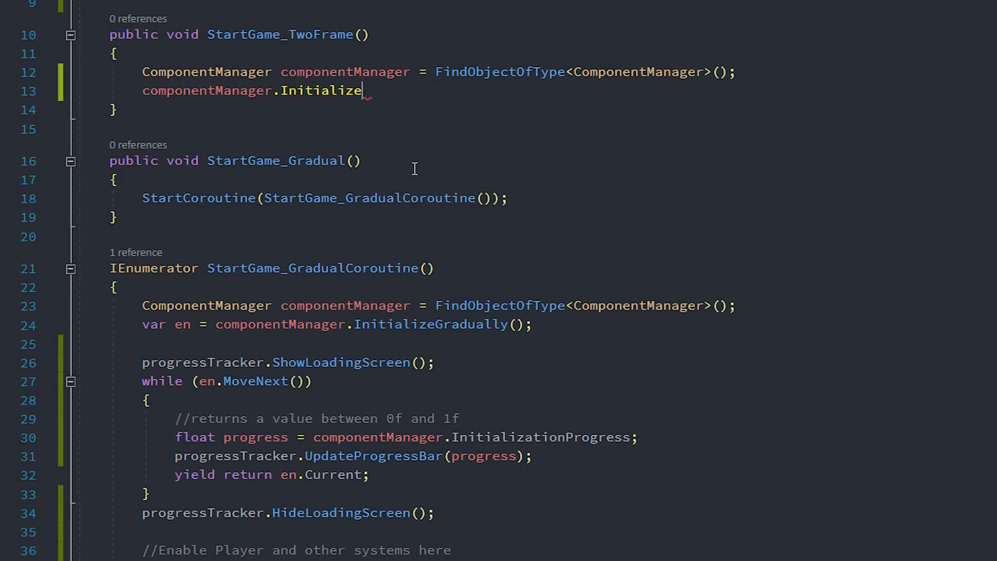
text(();)
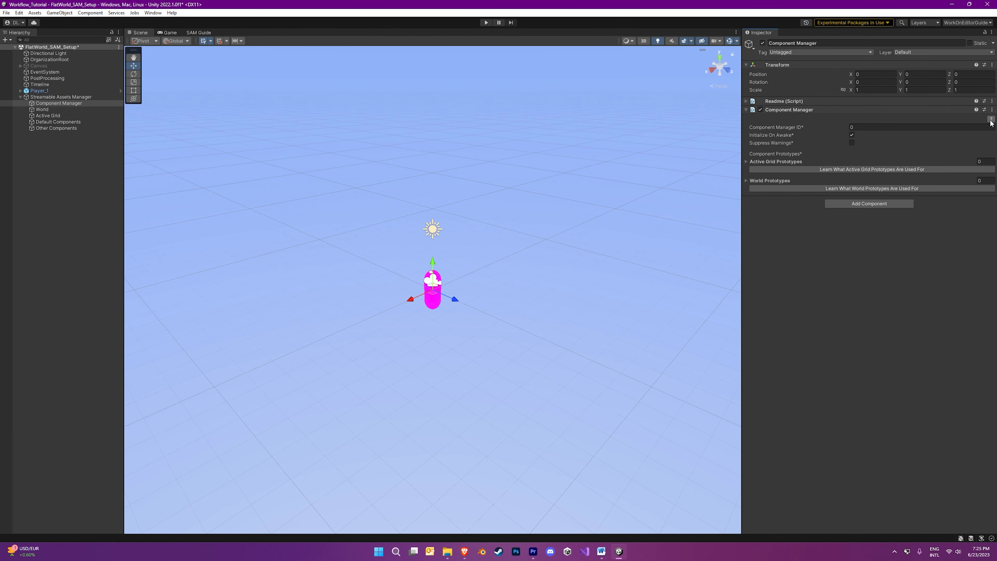
- Open the Component Managers guide section and its ComponentManager API page in the web browser
click(991, 119)
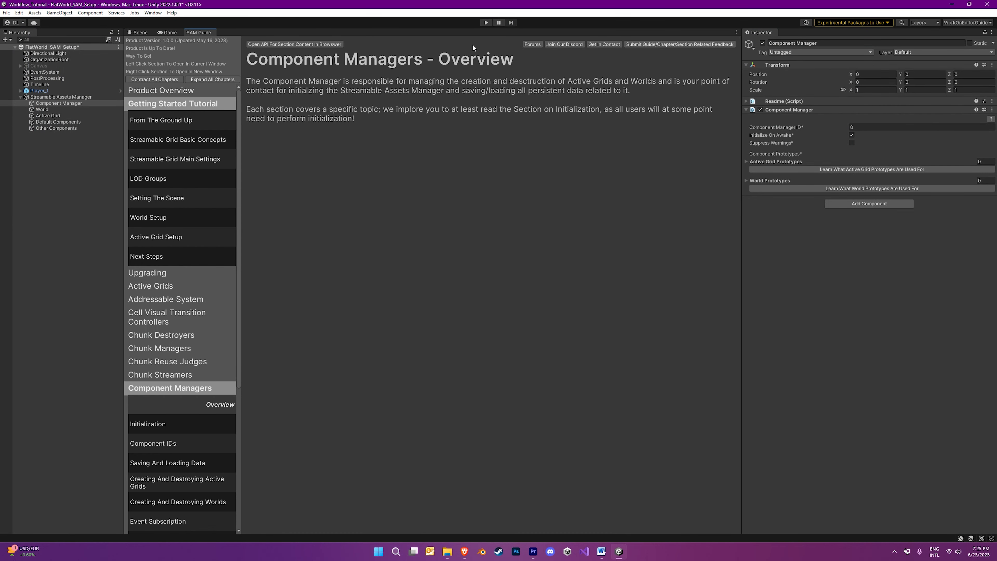
click(321, 44)
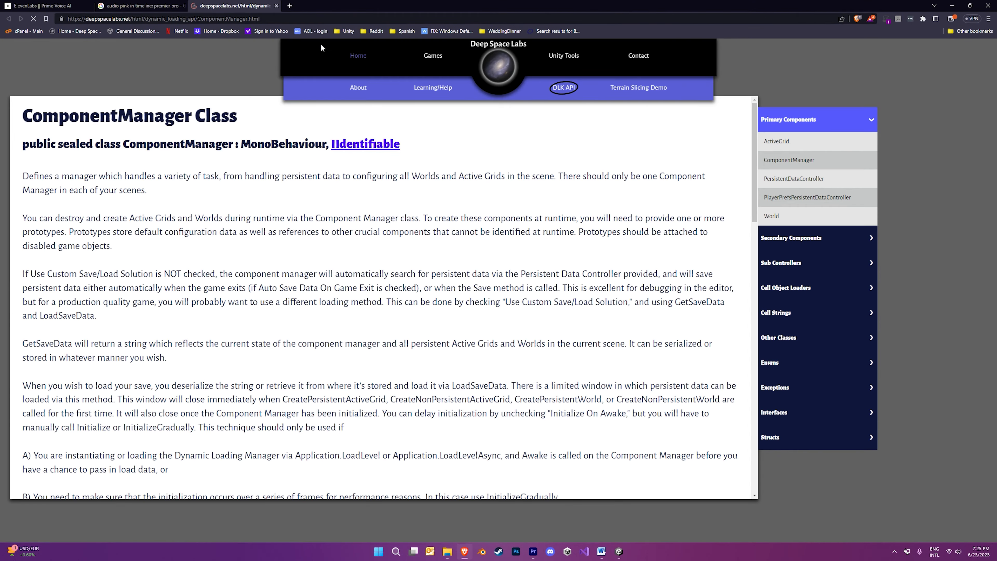
- Read through the ComponentManager API page down to its Methods list and close the page
scroll(409, 183, down, 15)
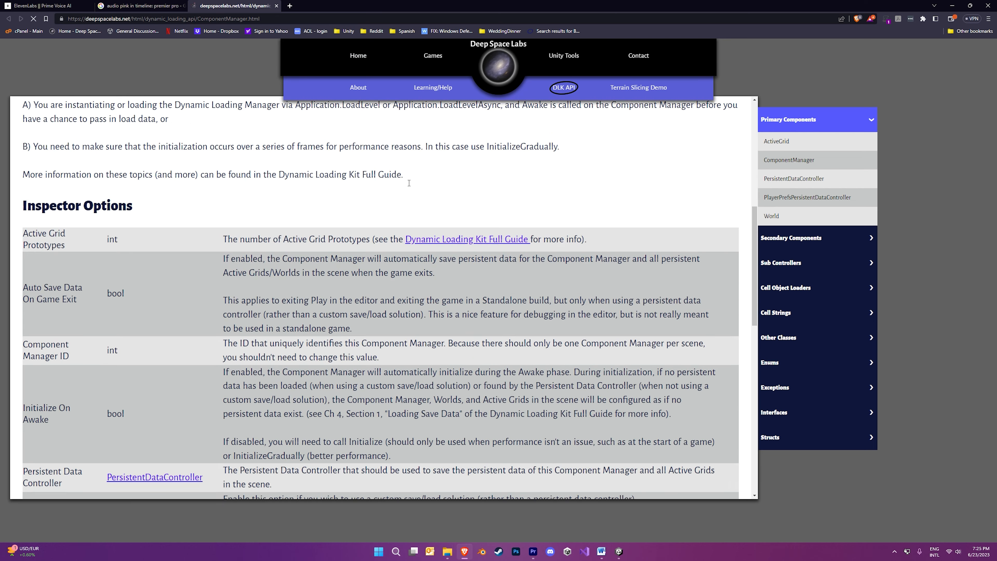
scroll(409, 183, down, 10)
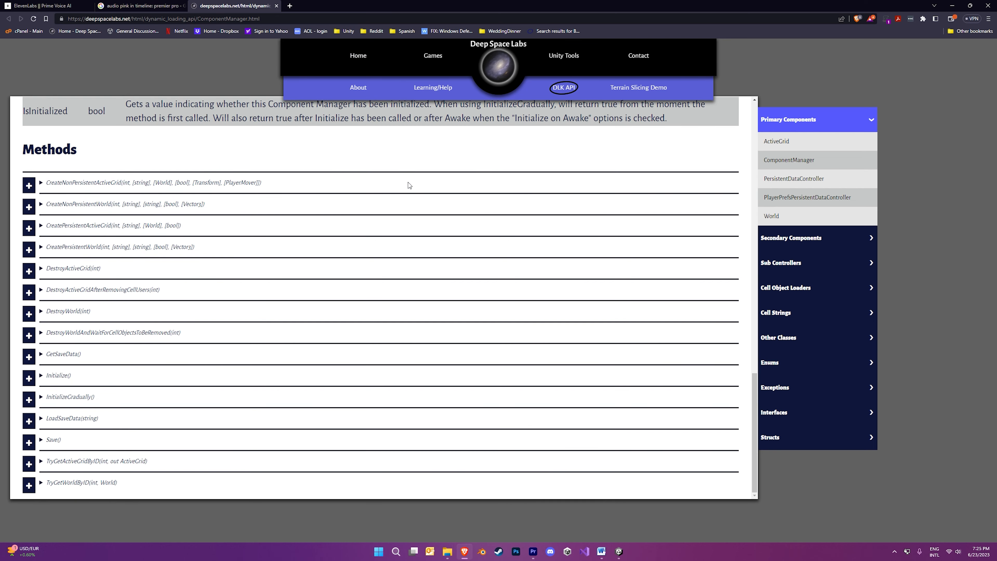
click(276, 5)
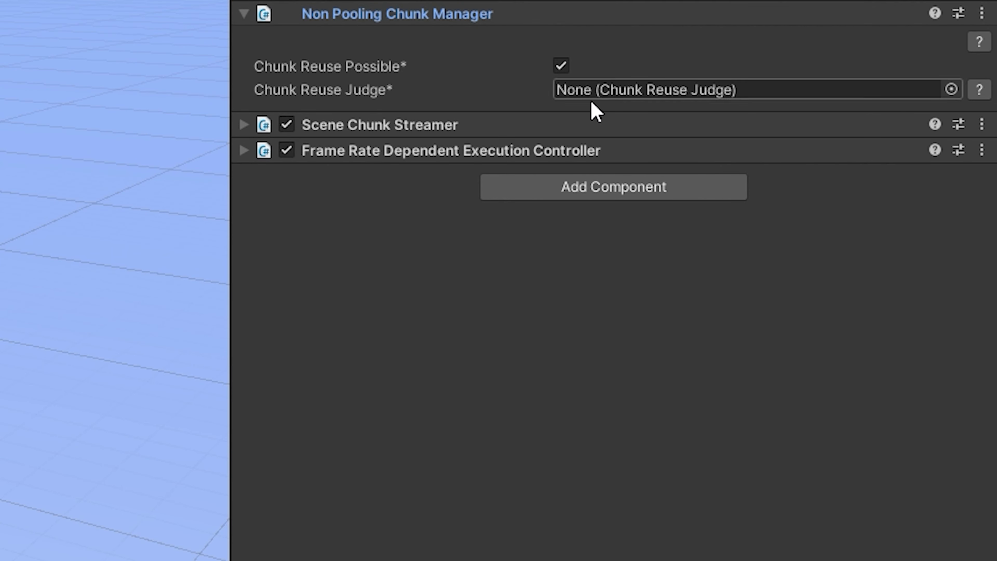
- Add a Pooling Chunk Manager component from the Deep Space Labs SAM Chunk Managers to the Default Components object
click(615, 186)
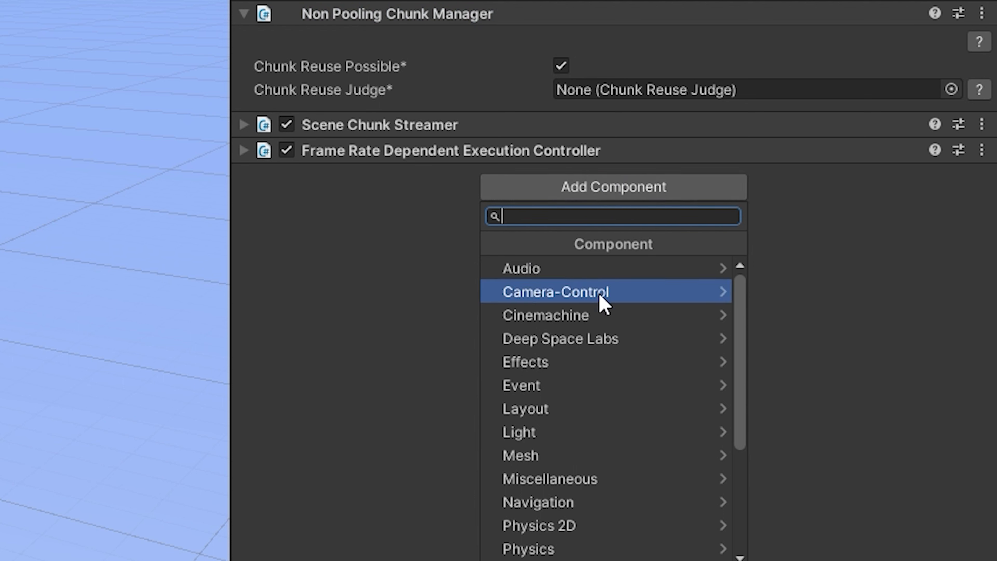
click(595, 342)
click(579, 273)
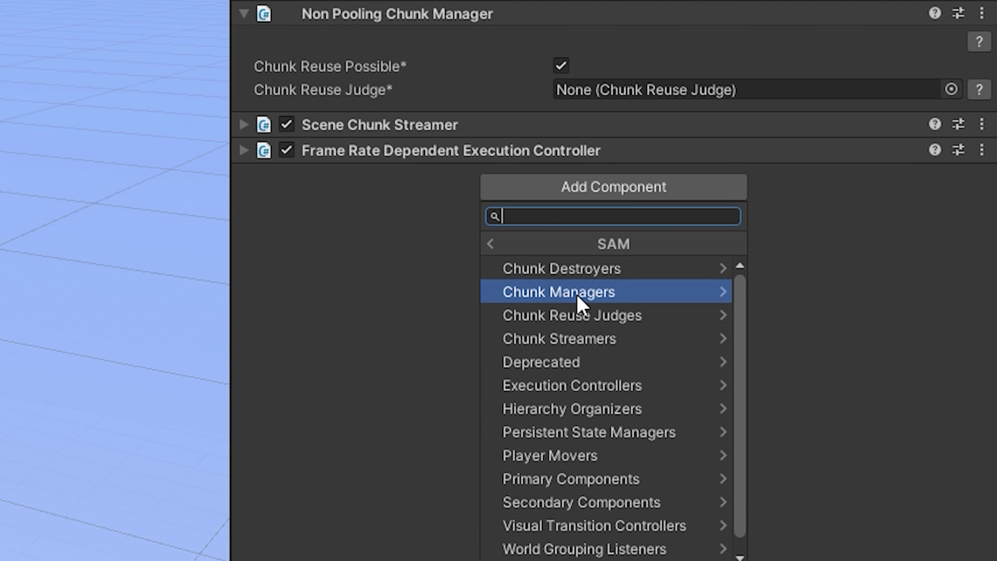
click(580, 293)
click(579, 316)
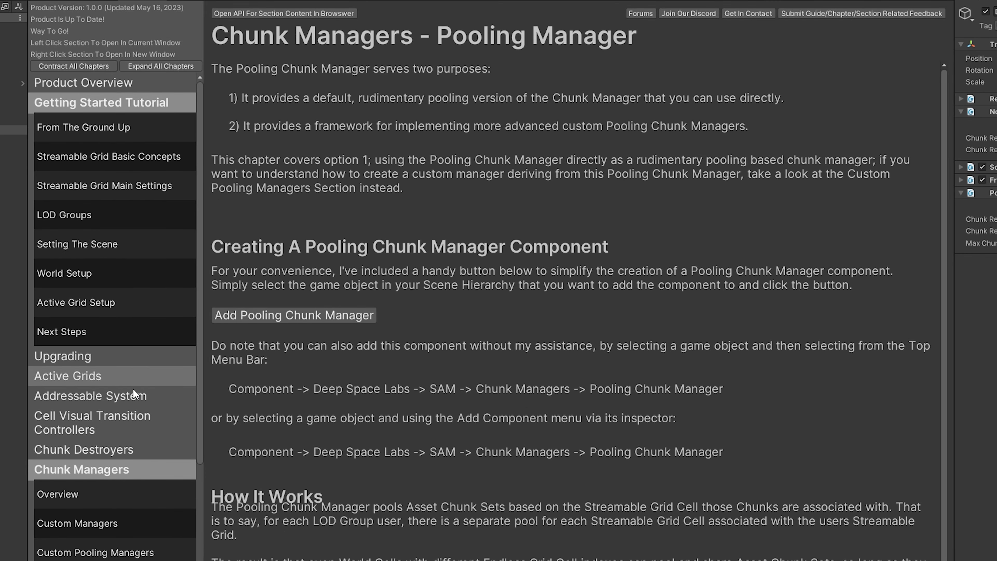
- Look through the Distance Pooling Manager, Custom Pooling Managers and Custom Managers sections of the guide's Chunk Managers chapter
scroll(112, 314, down, 5)
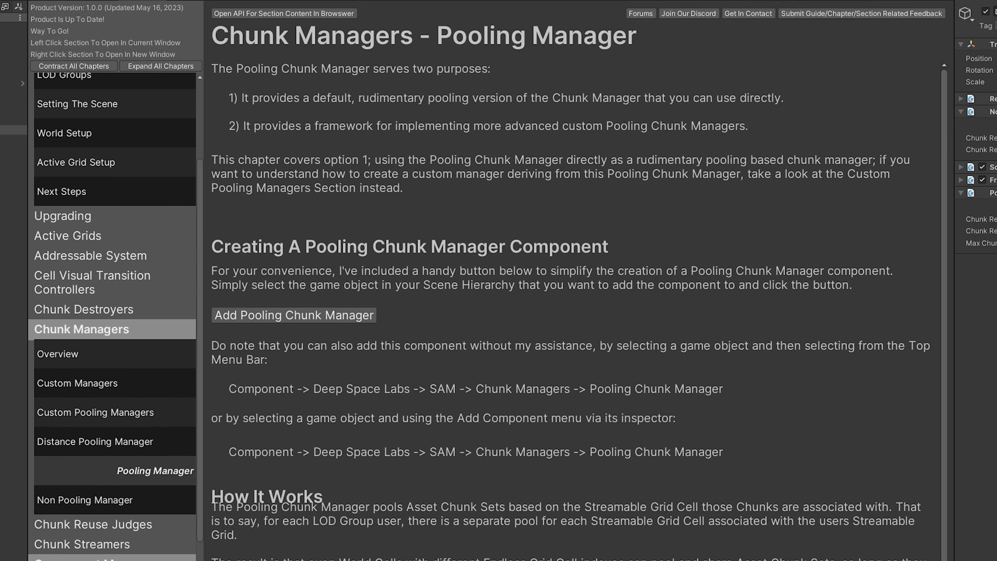
scroll(112, 314, up, 3)
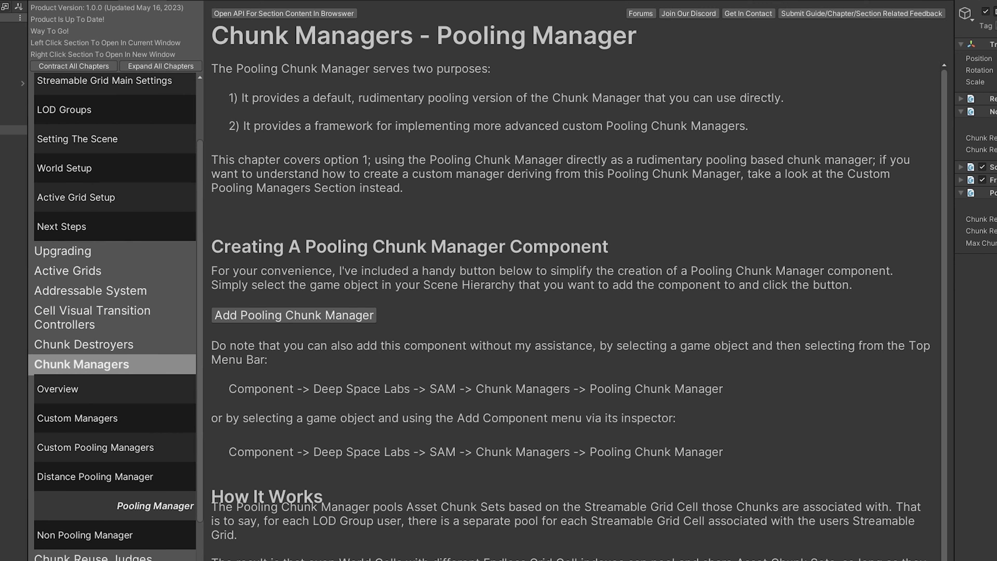
click(118, 475)
click(113, 447)
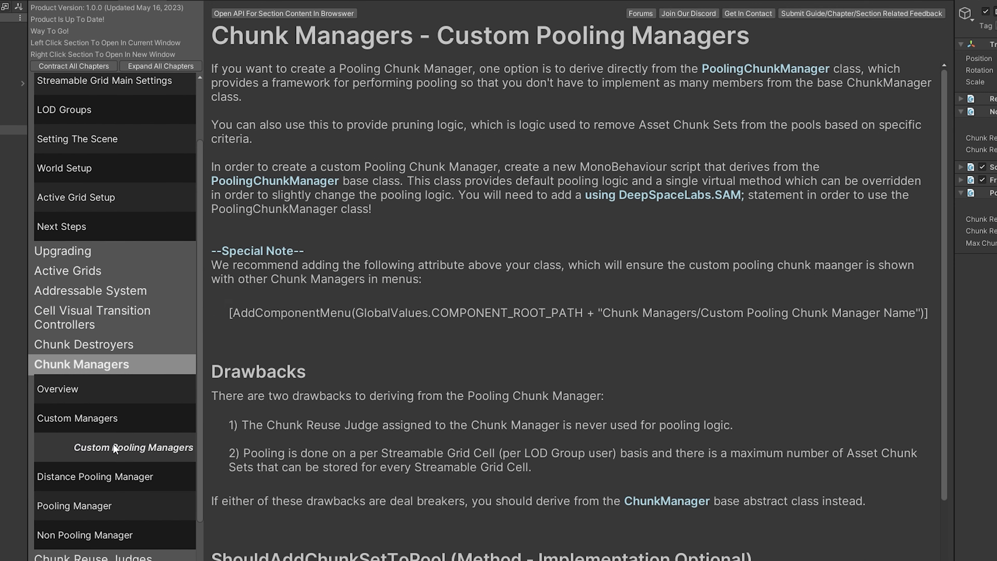
click(112, 419)
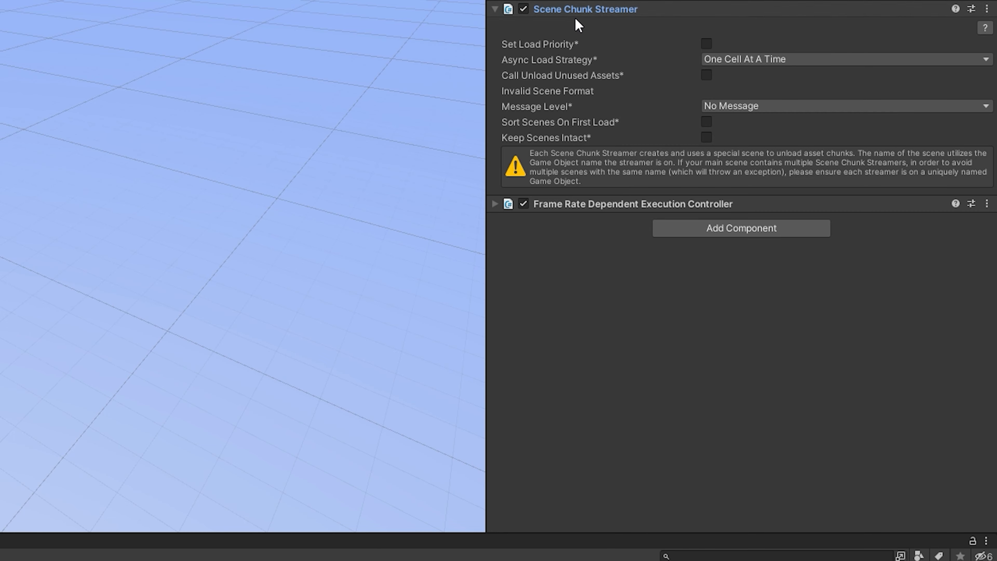
- View the Scenes In Build list in the project's Build Settings and close it
click(9, 9)
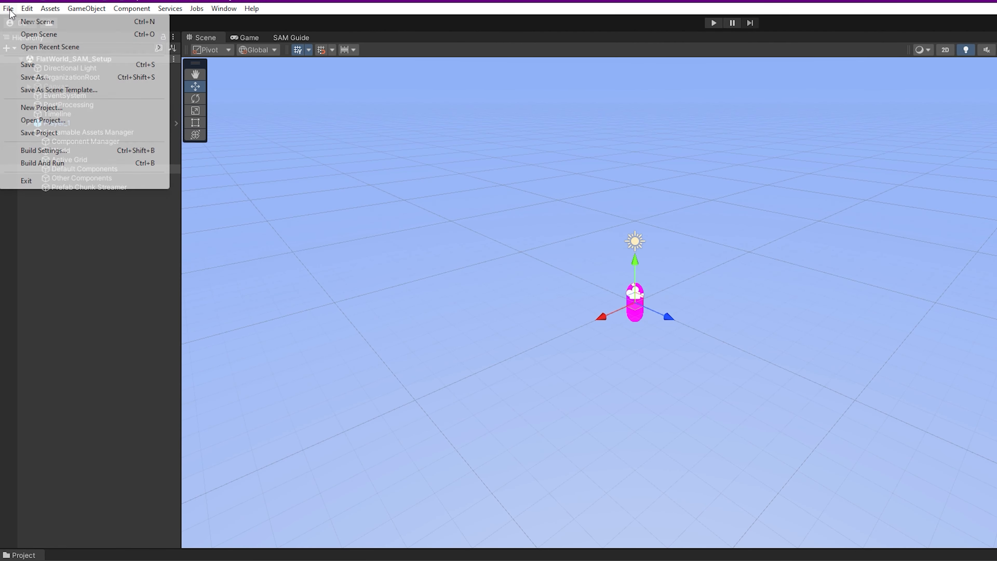
click(51, 151)
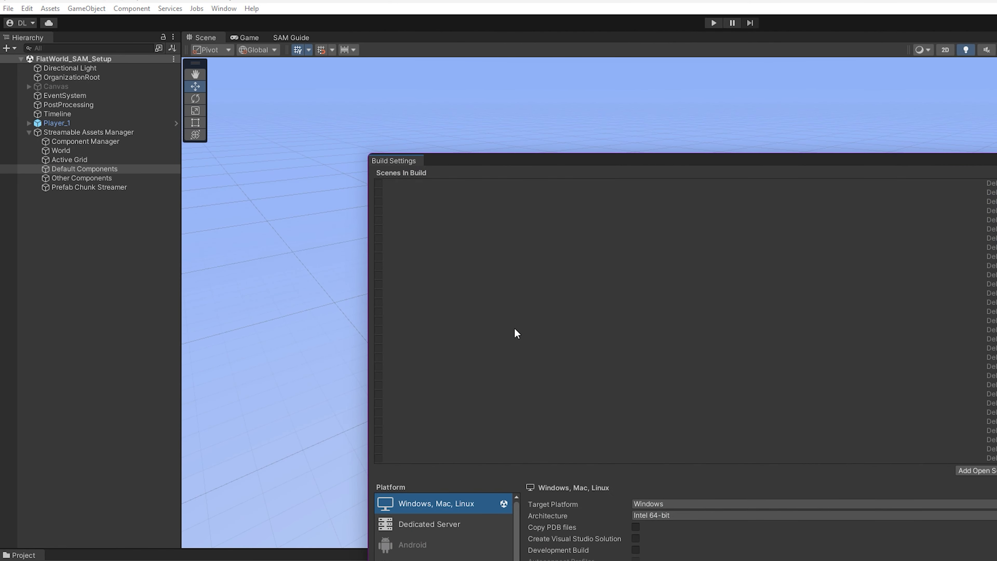
click(996, 159)
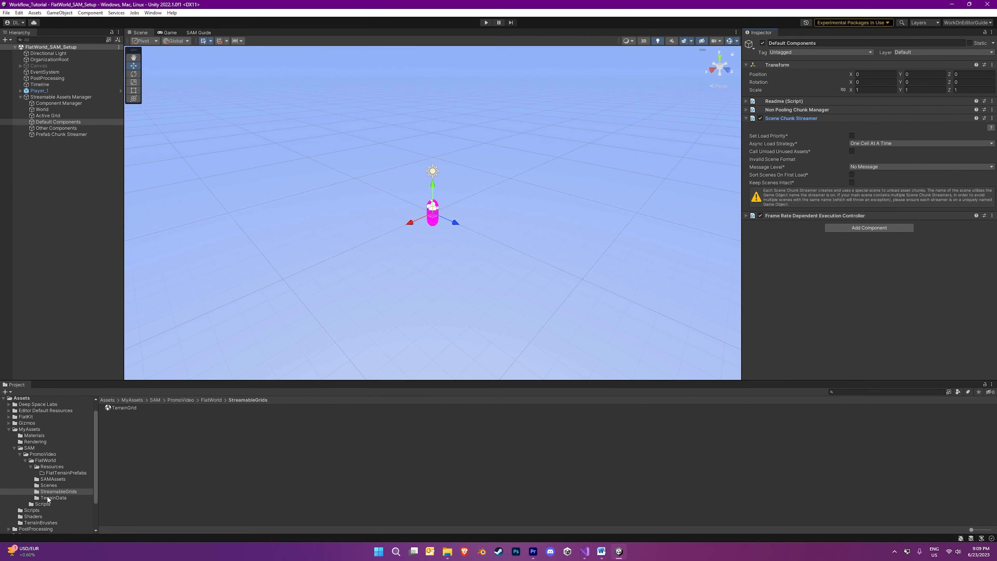
- Inspect the FlatTerrain_1_1 prefab and browse the other terrain prefabs in FlatWorld's Resources folder
click(46, 467)
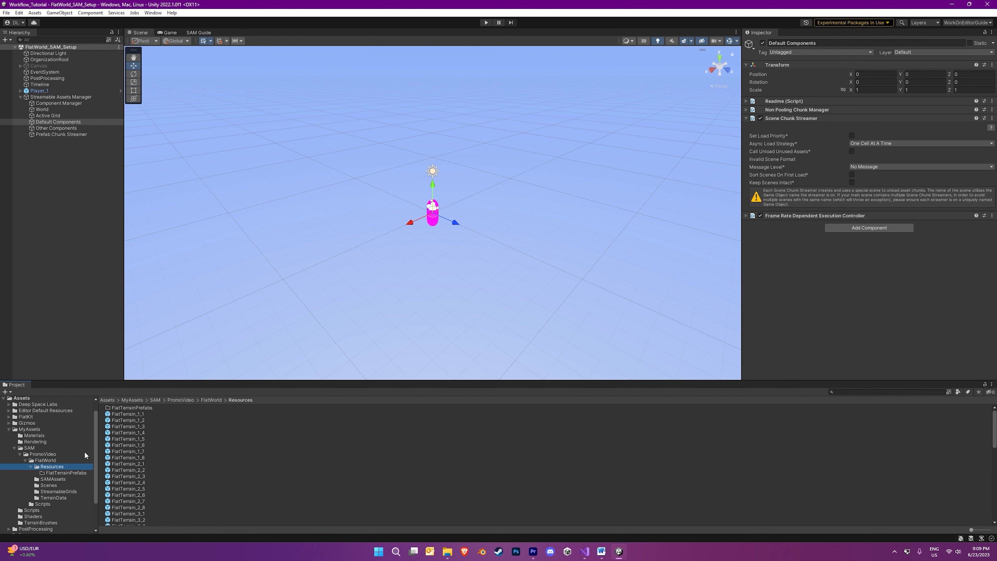
click(121, 415)
scroll(125, 429, down, 3)
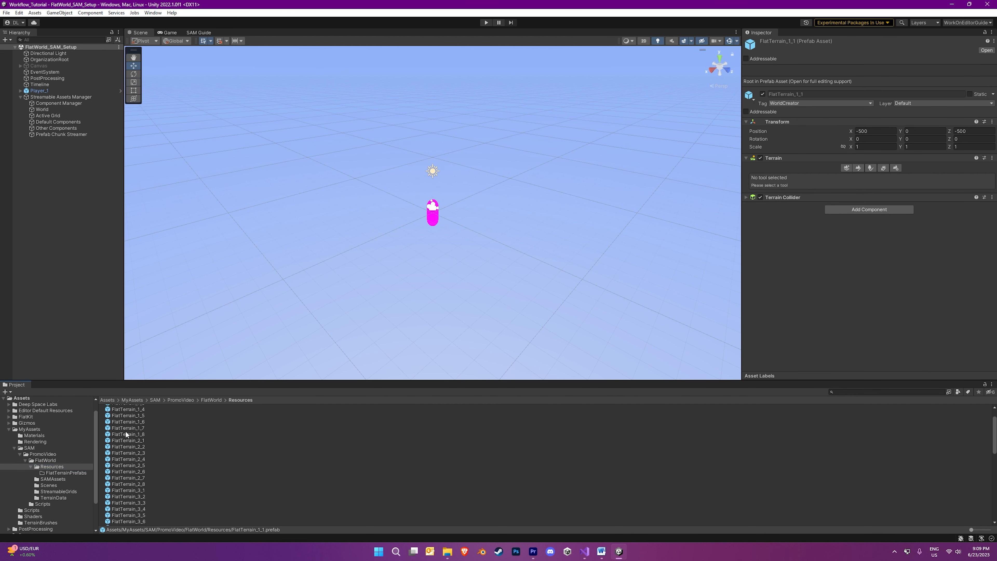
scroll(125, 430, up, 3)
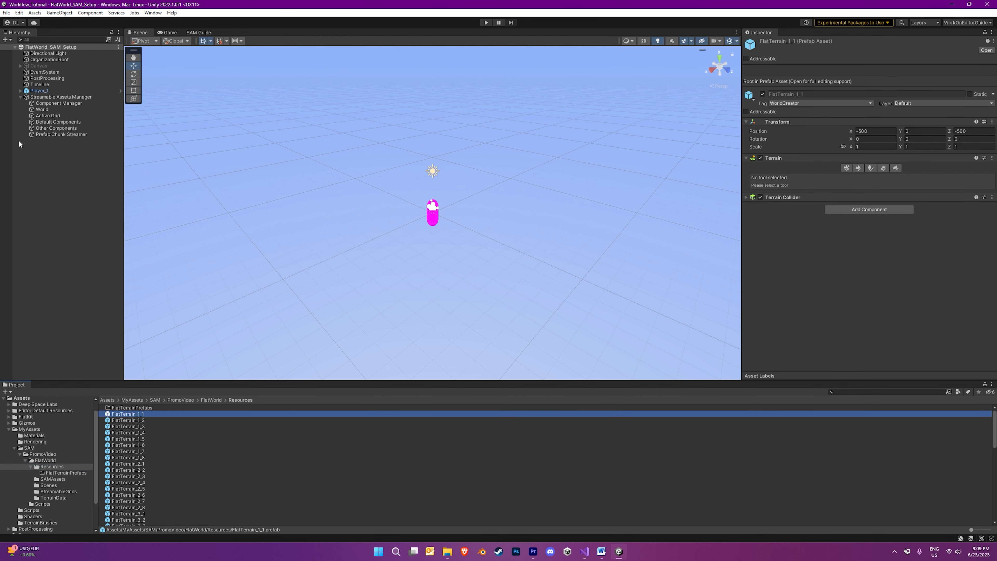
- On Default Components, review the Scene Chunk Streamer's component commands and the SAM Chunk Streamers available to add, without changing anything
click(56, 121)
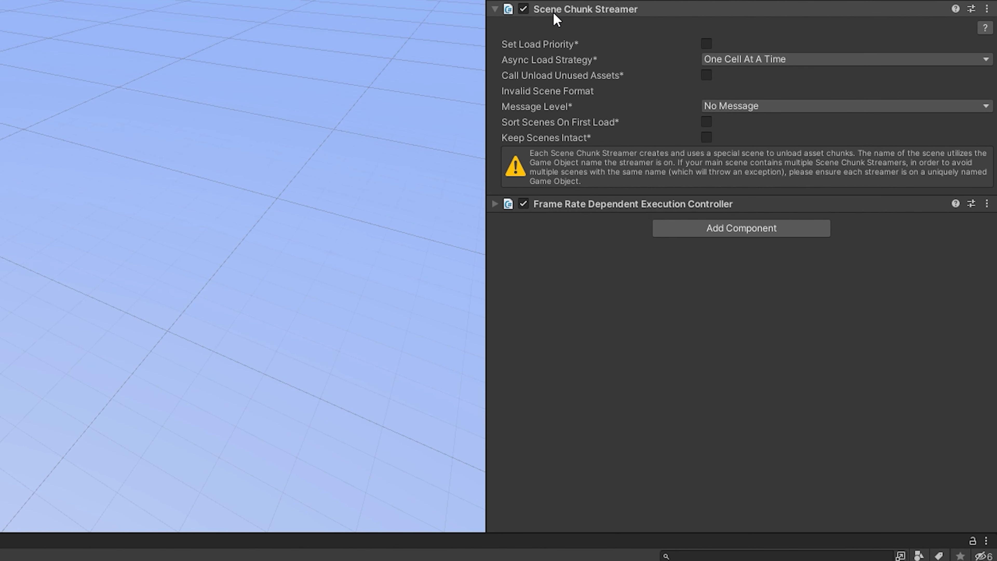
right_click(555, 14)
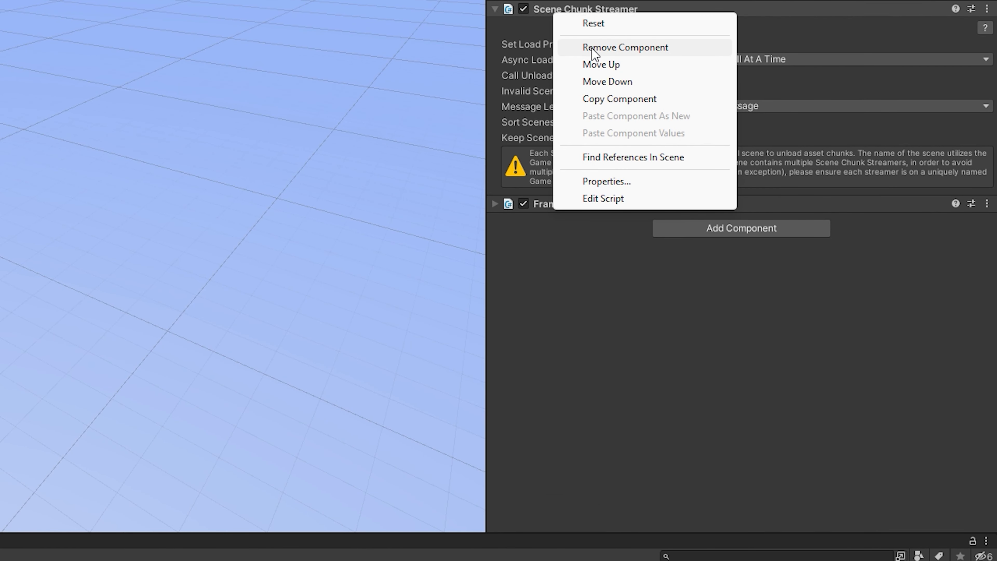
click(721, 346)
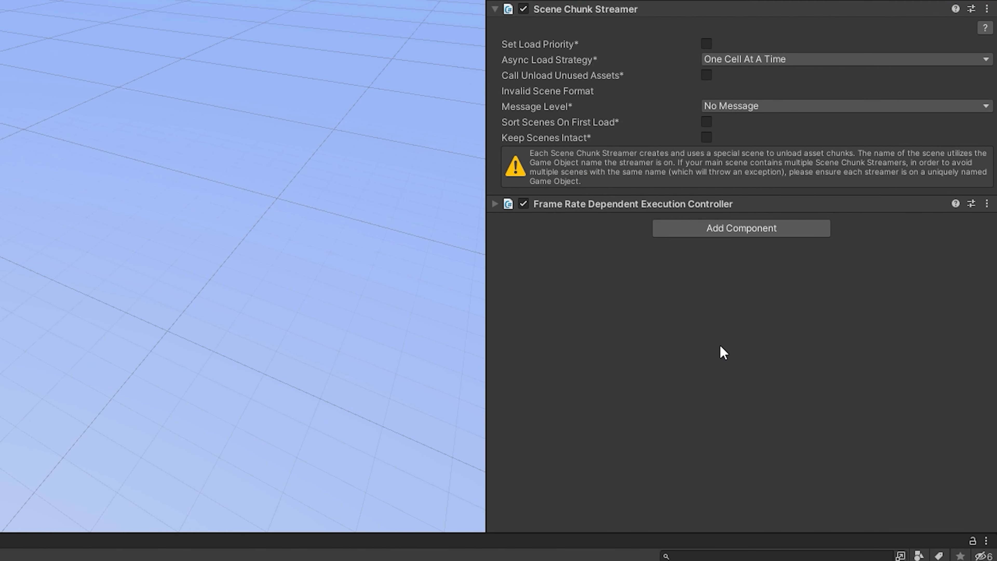
click(714, 228)
click(706, 329)
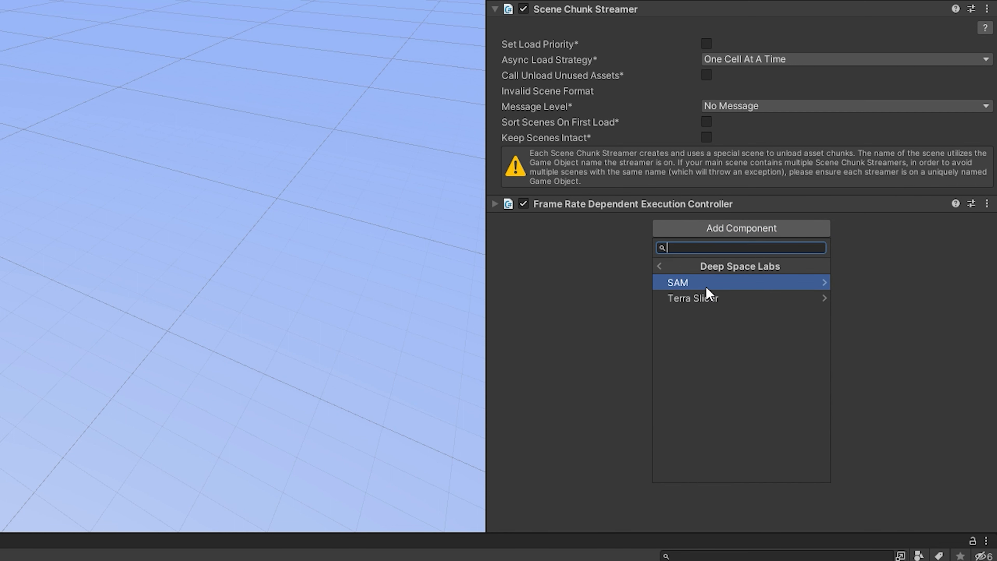
click(705, 286)
click(708, 329)
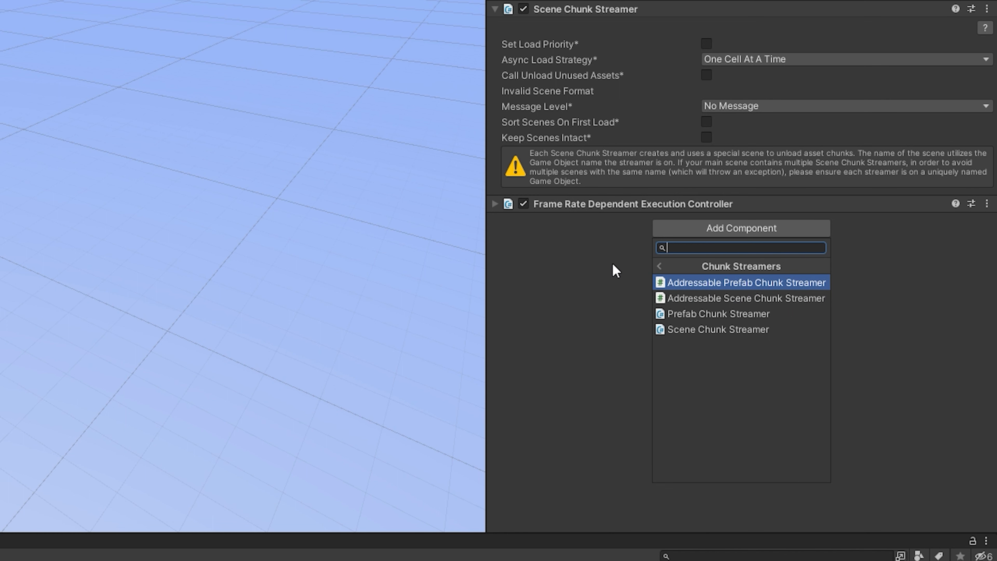
click(558, 265)
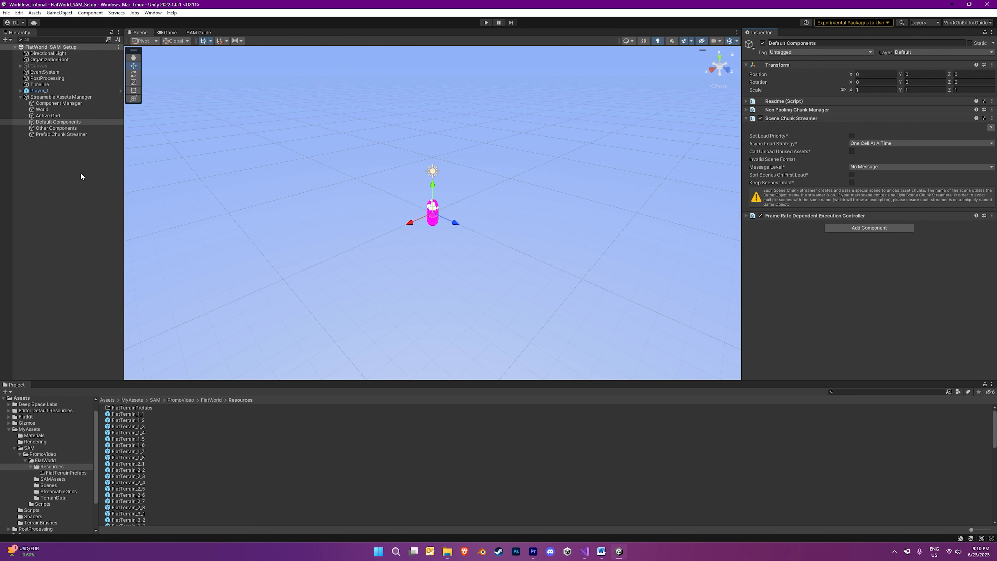
- Add the SAM Prefab Chunk Streamer component to the Prefab Chunk Streamer game object
click(59, 134)
click(780, 127)
click(767, 203)
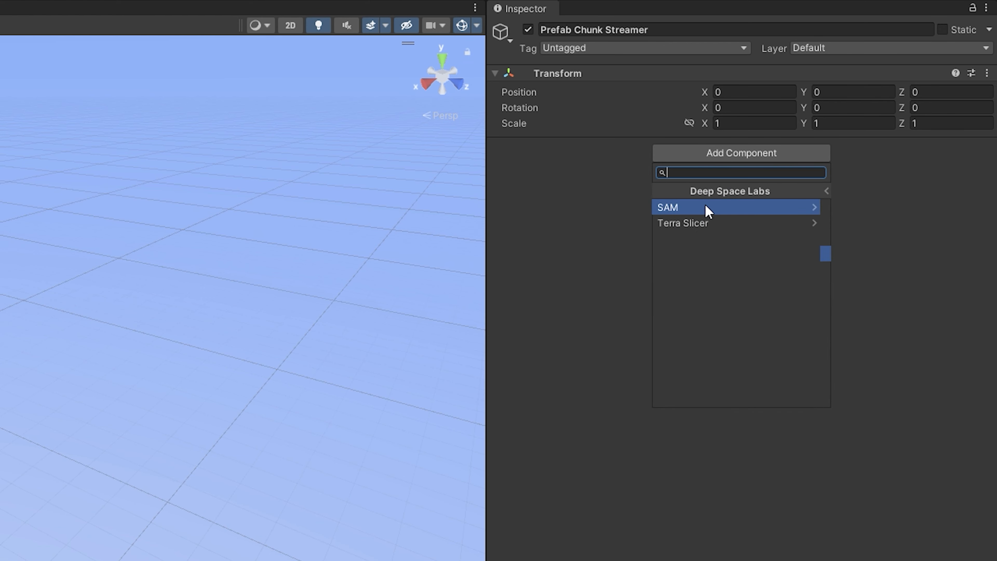
click(706, 208)
click(706, 253)
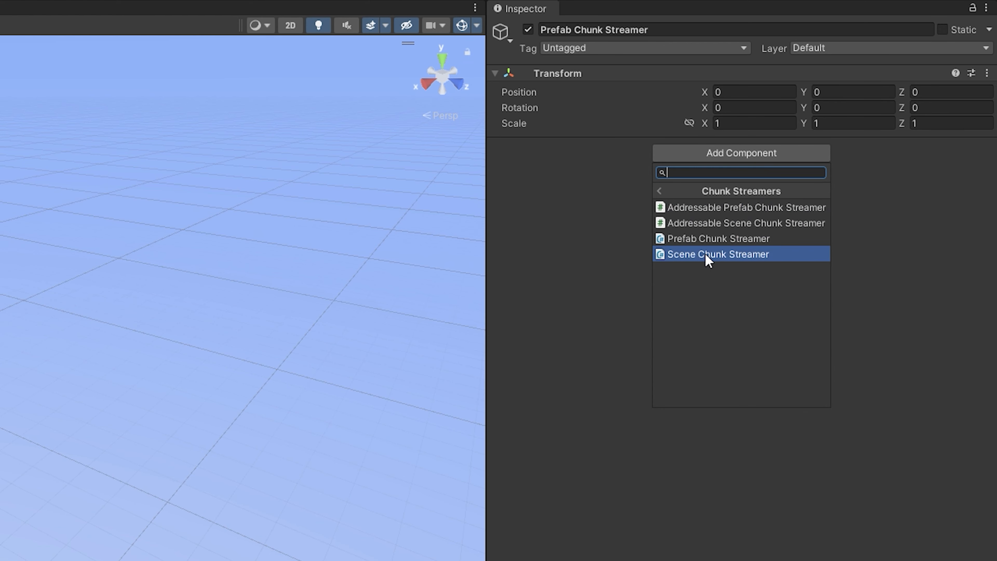
click(738, 238)
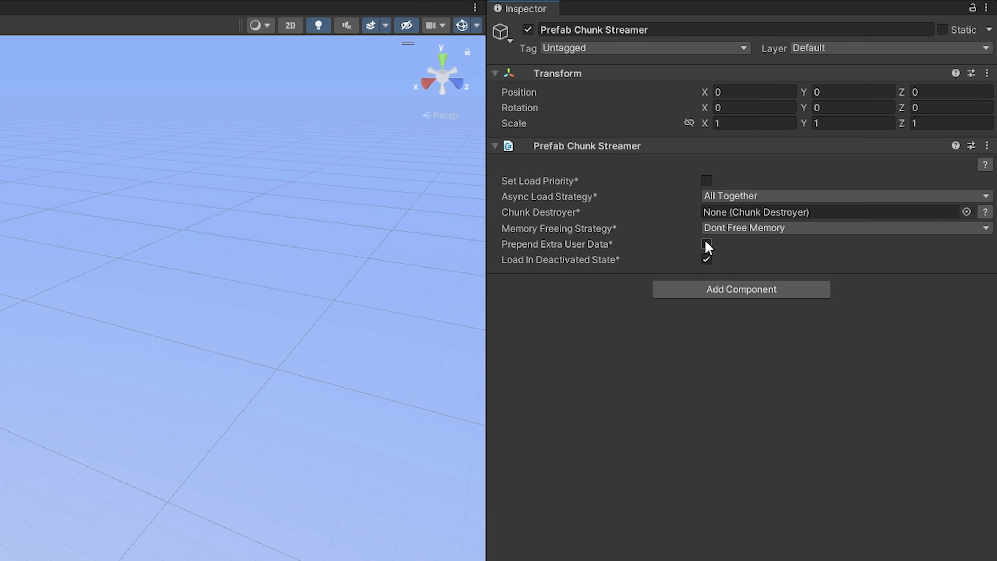
- Assign the Prefab Chunk Streamer game object in the World component's Overridable Settings
click(120, 185)
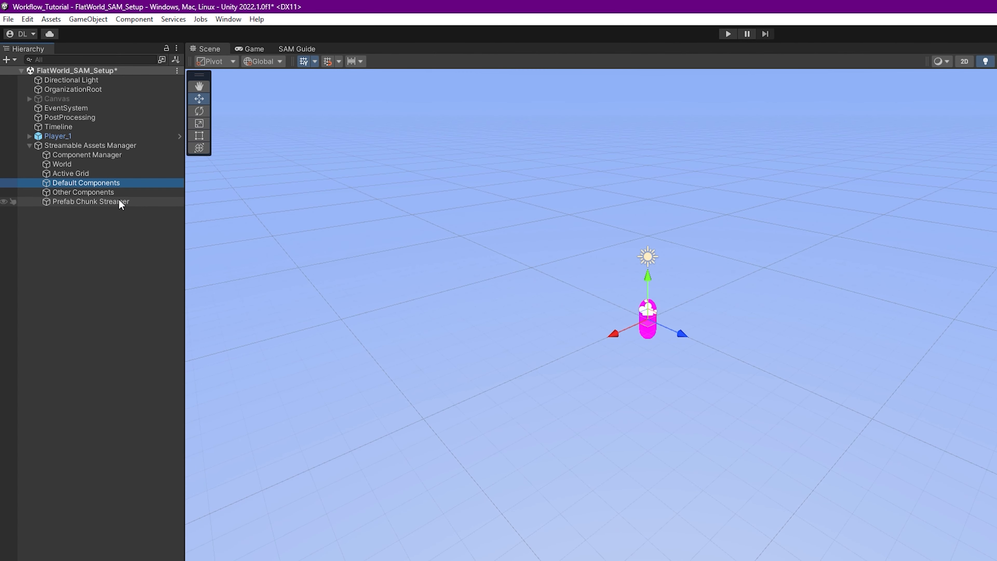
click(122, 205)
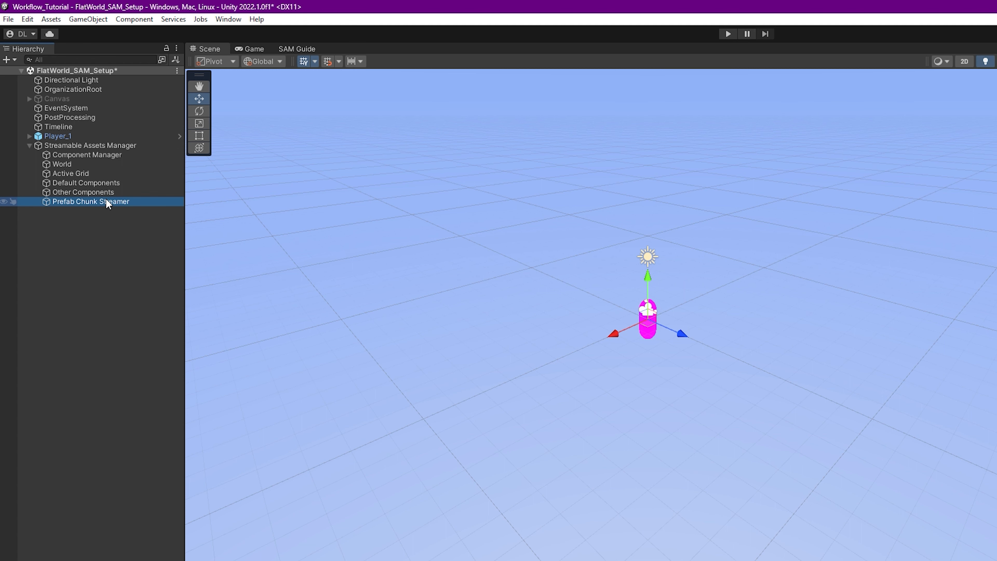
click(76, 162)
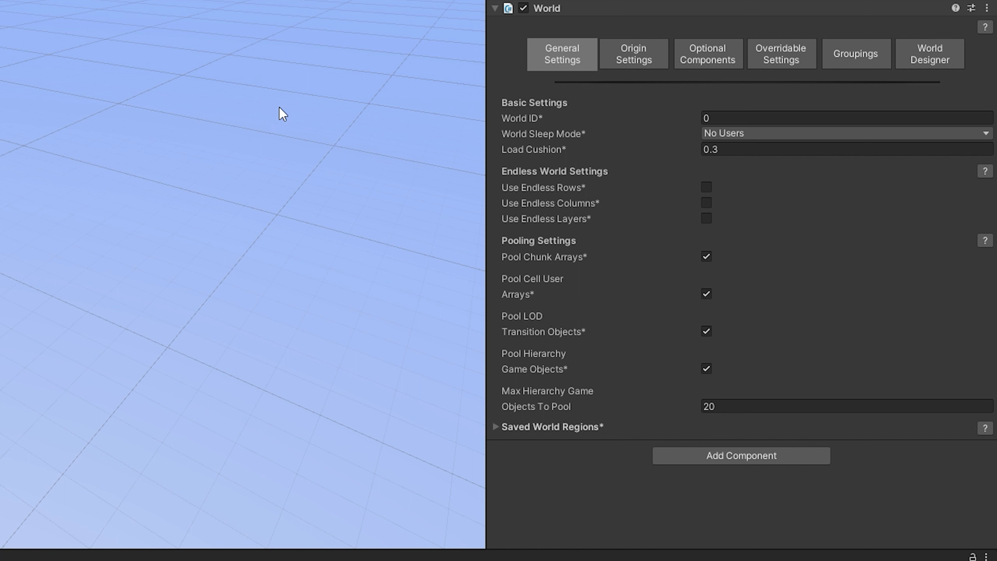
click(792, 63)
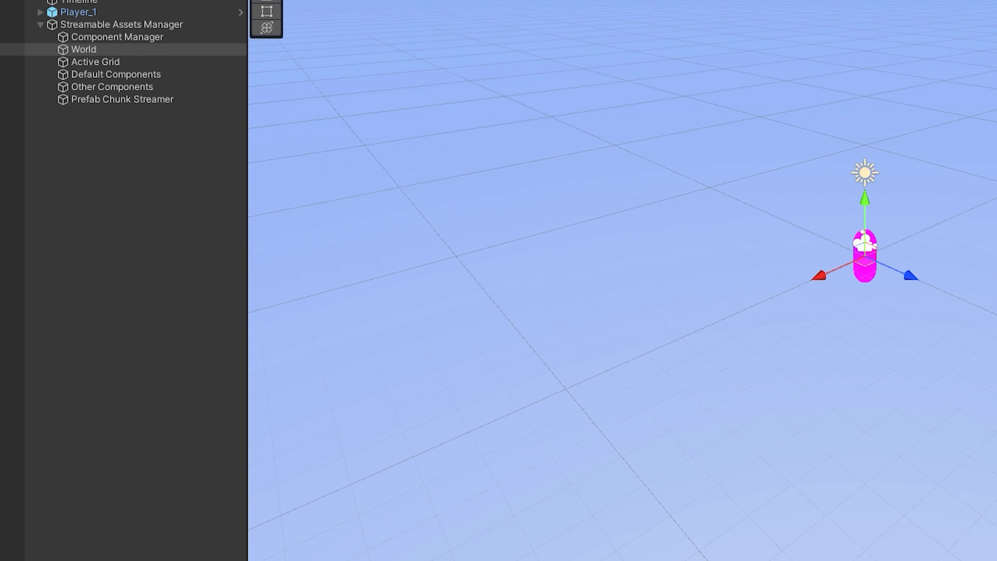
drag(137, 102, 748, 258)
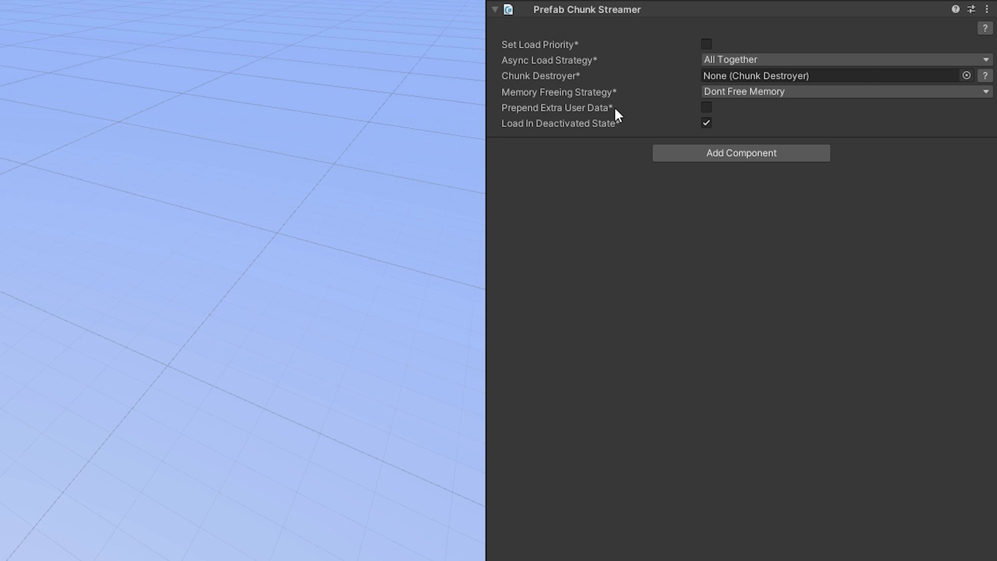
- Read the explanation of Prepend Extra User Data and enable that option on the Prefab Chunk Streamer
mouse_move(594, 112)
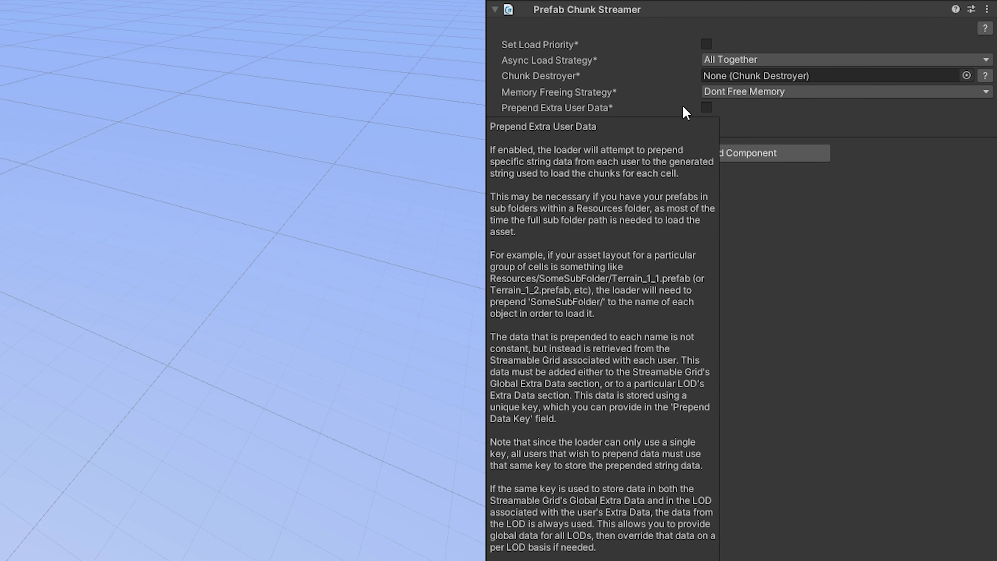
click(707, 107)
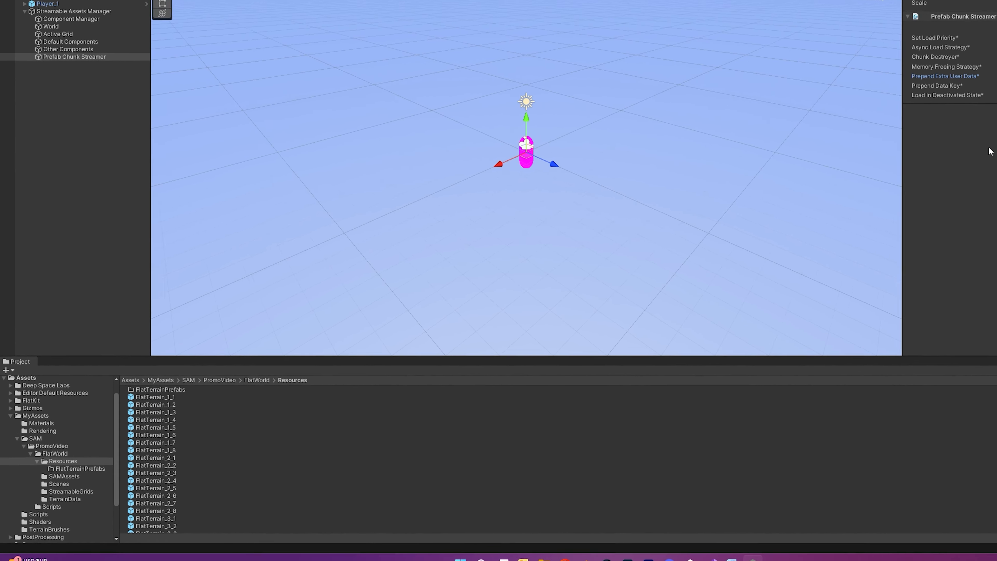
- Move the prefabs FlatTerrain_1_1 through FlatTerrain_8_8 from Resources into its FlatTerrainPrefabs subfolder and open that folder
click(179, 387)
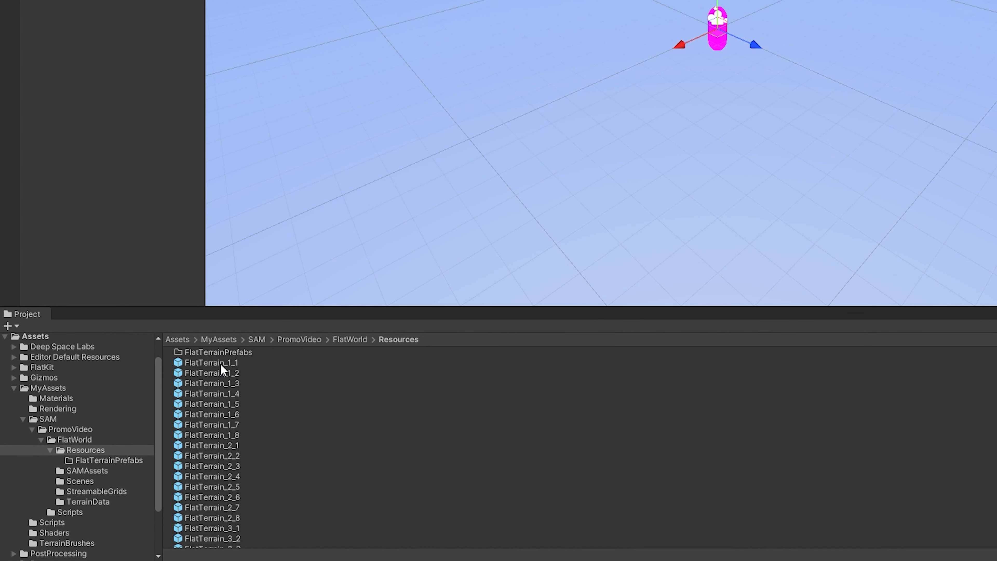
scroll(219, 463, down, 15)
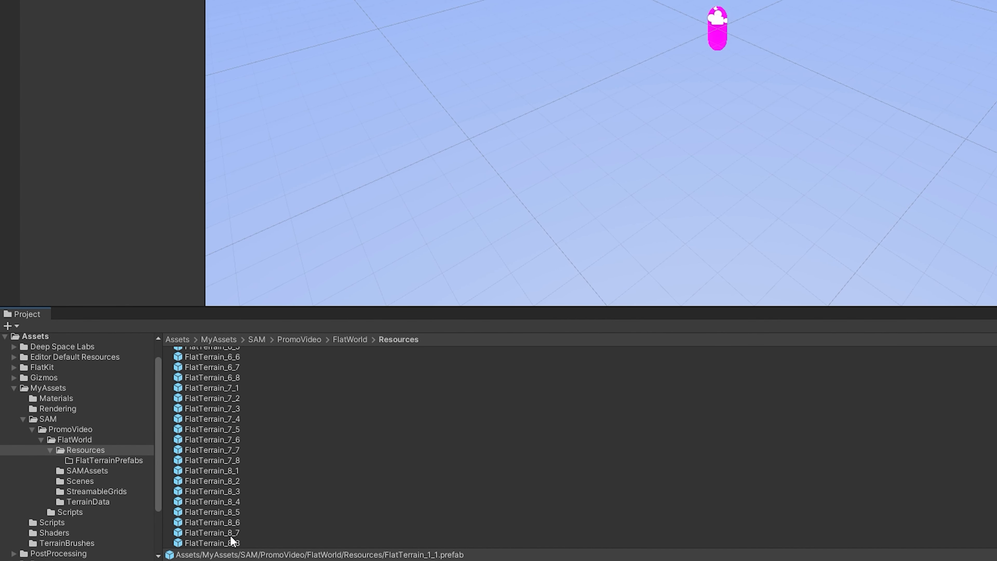
shift+click(231, 543)
drag(201, 417, 110, 461)
click(109, 460)
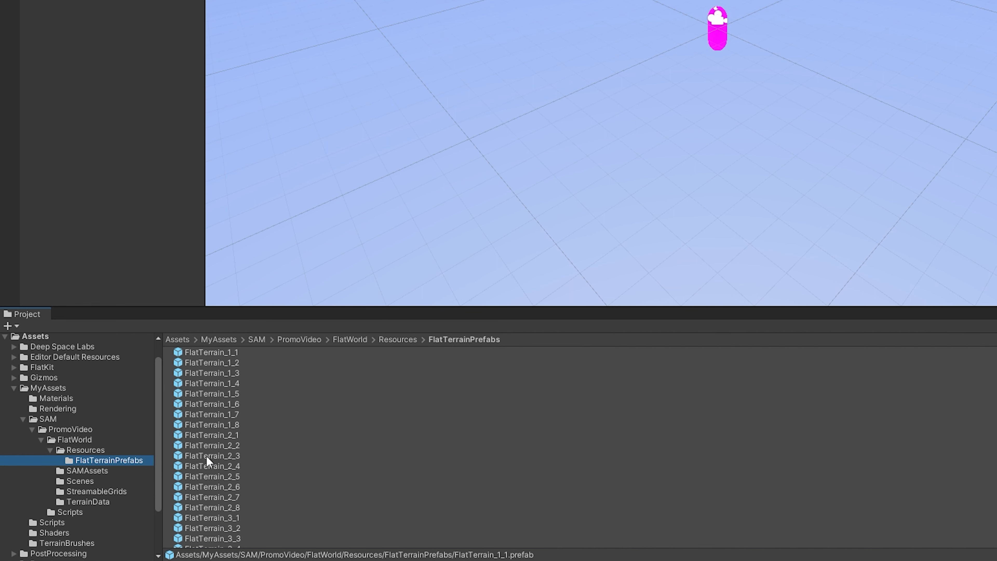
- Open the TerrainGrid asset from StreamableGrids and look through its Global Extra Data and LOD group settings, ending on LOD group 1's Extra Data
click(88, 492)
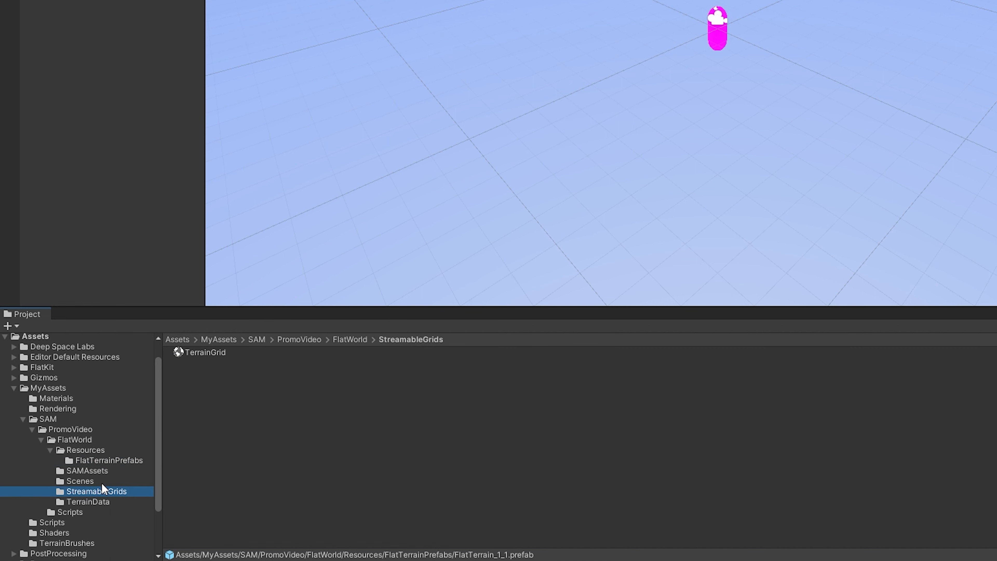
click(196, 352)
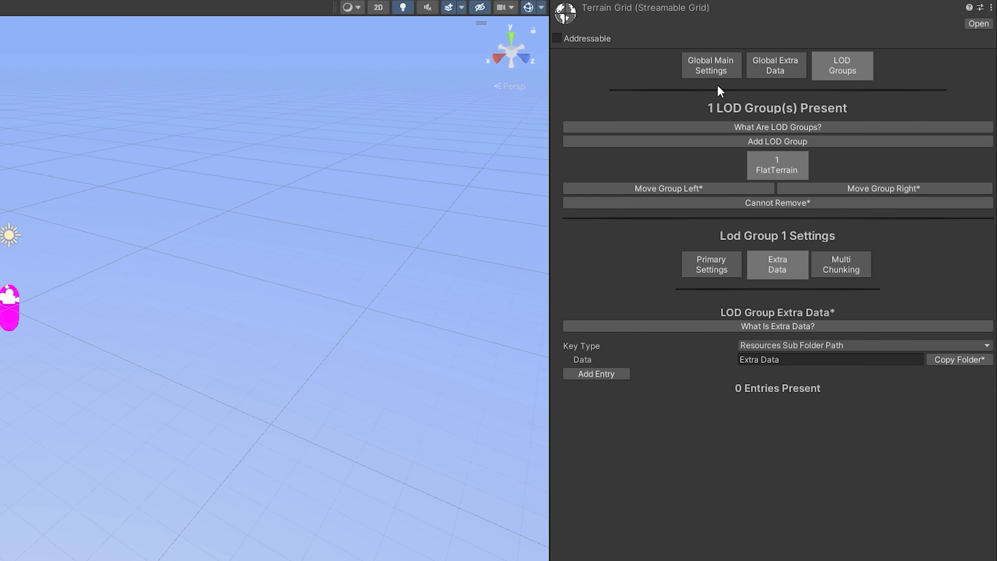
click(772, 64)
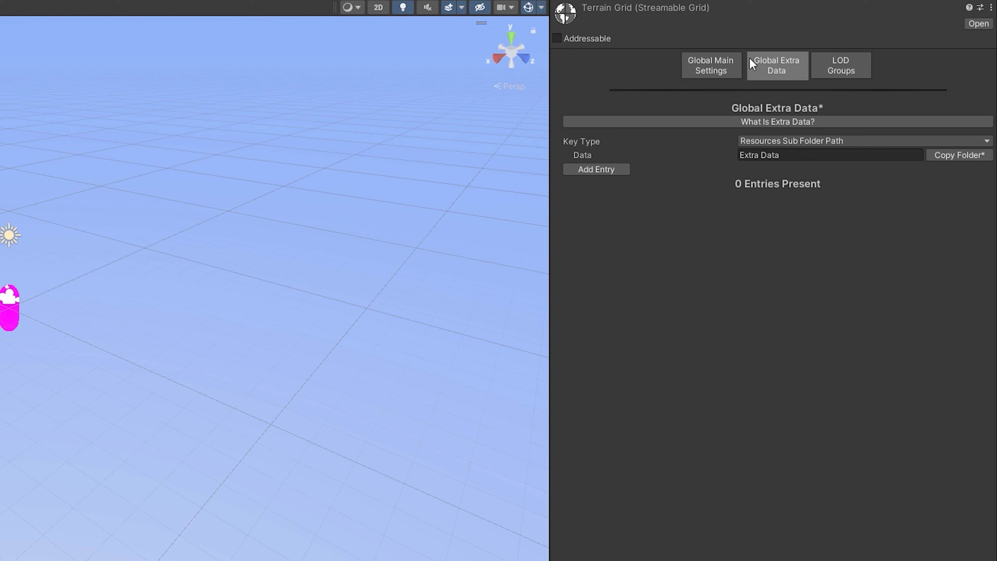
click(839, 65)
click(702, 264)
click(773, 262)
click(833, 262)
click(778, 264)
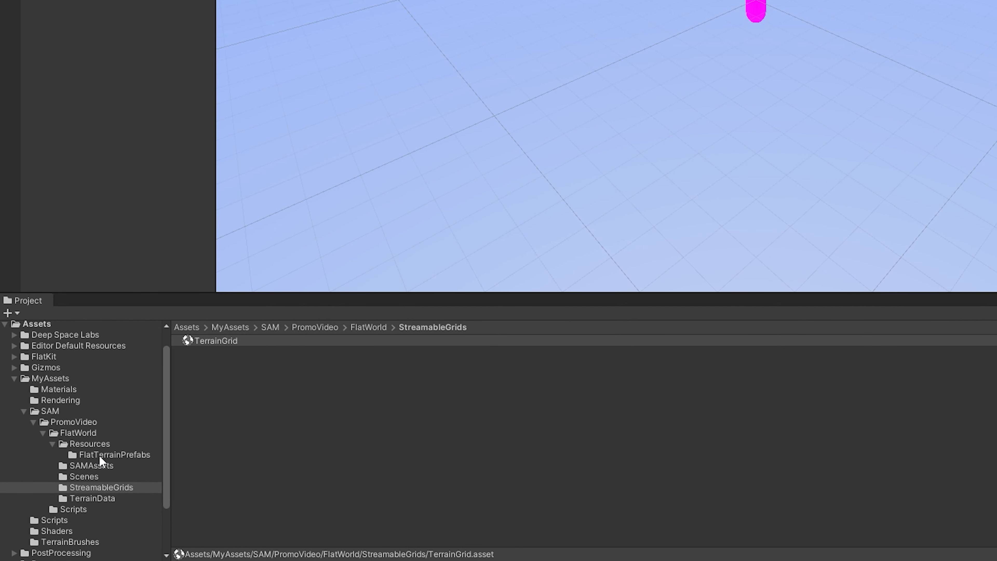
- Copy the FlatTerrainPrefabs folder into LOD group 1's Resources Sub Folder Path extra data and add the entry
click(99, 456)
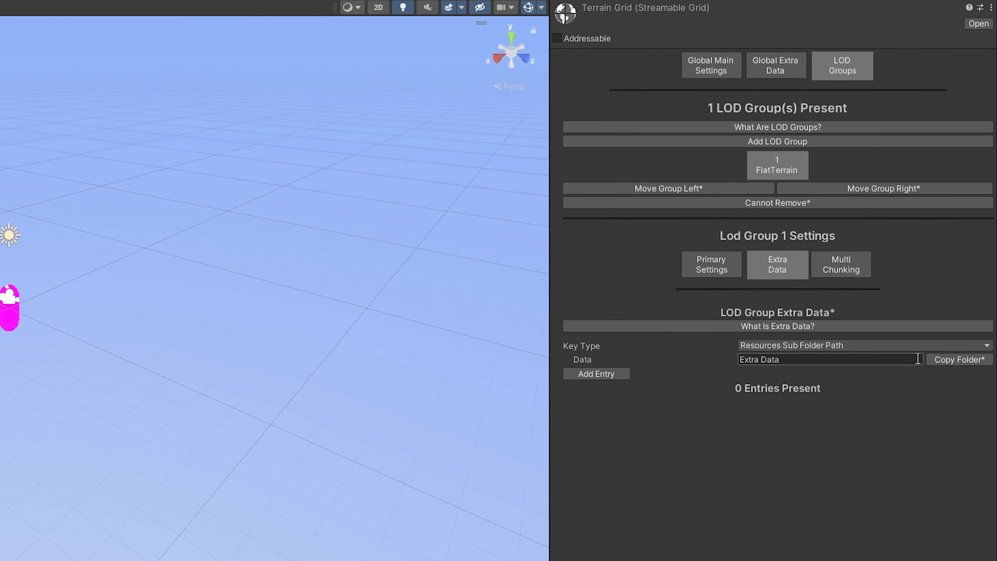
click(947, 361)
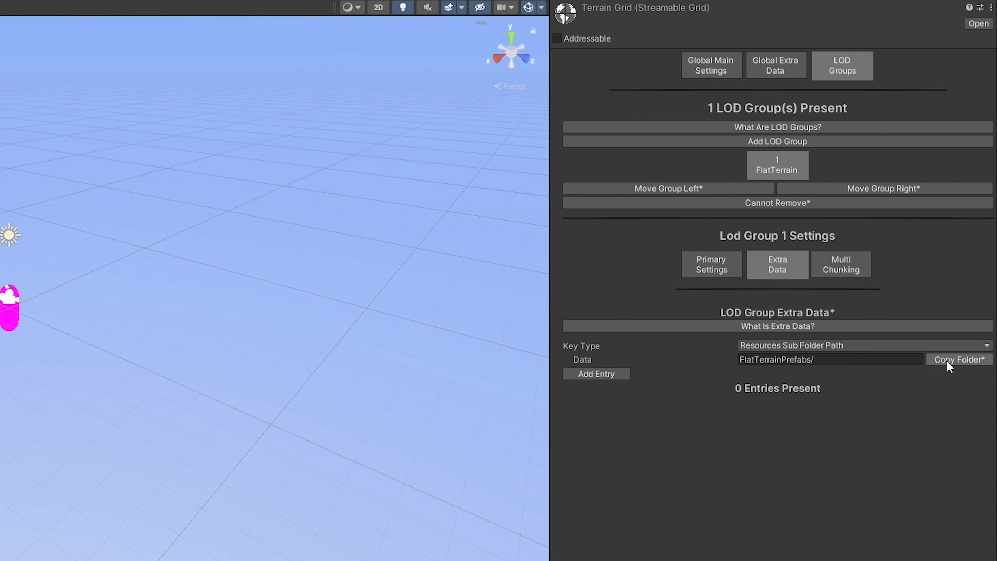
click(594, 379)
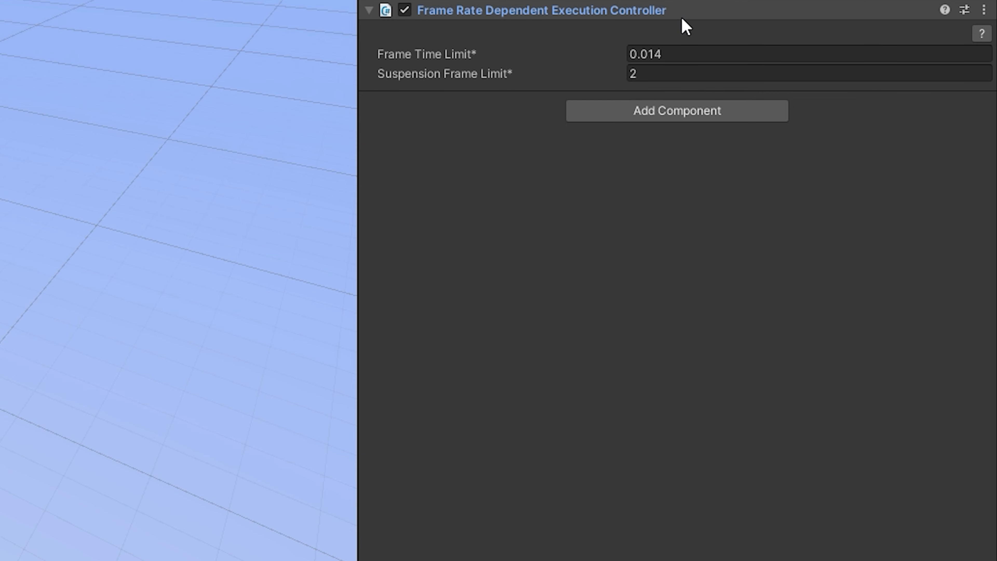
- Examine the Frame Time Limit of the Frame Rate Dependent Execution Controller and browse the available SAM execution controller components
click(671, 53)
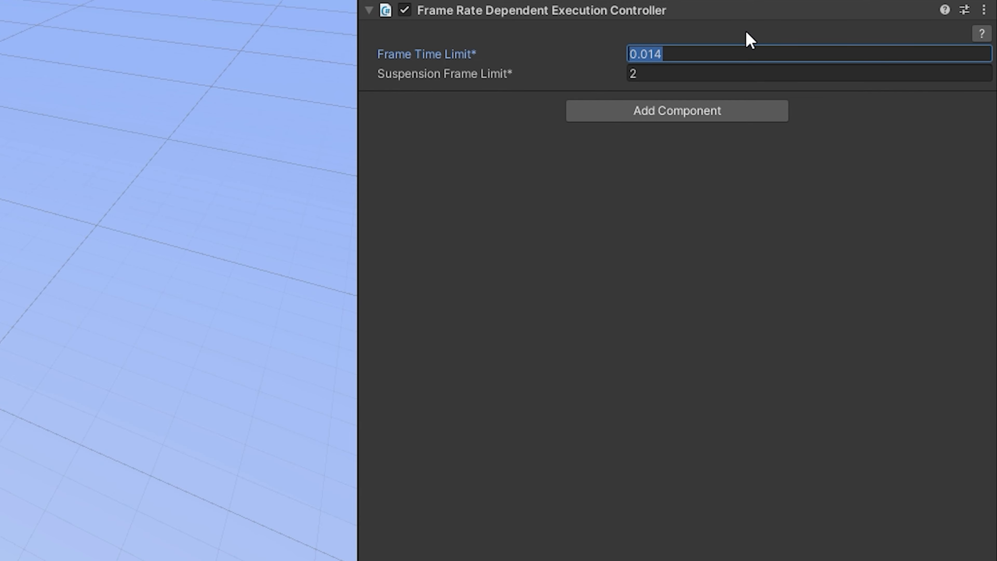
click(696, 114)
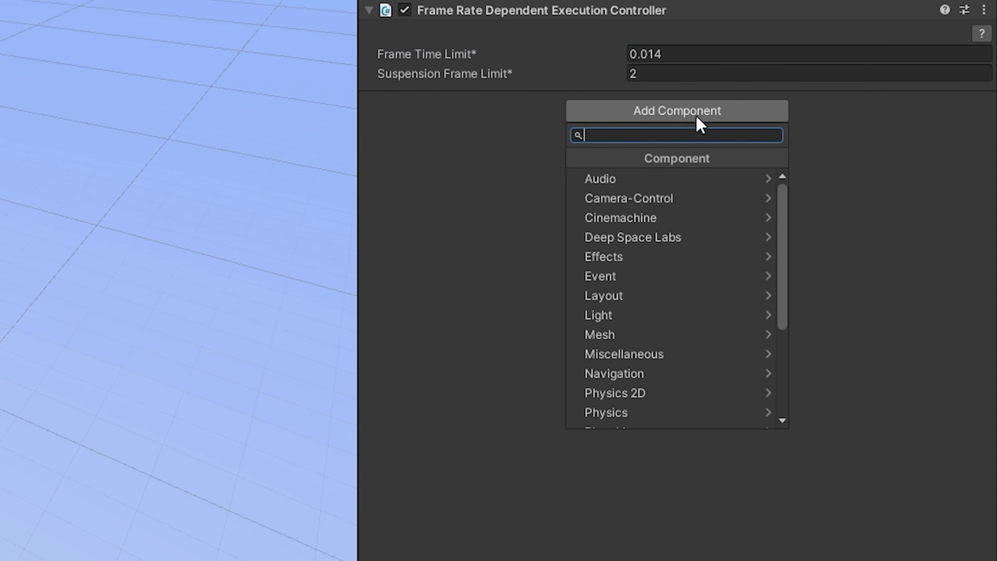
click(695, 237)
click(684, 185)
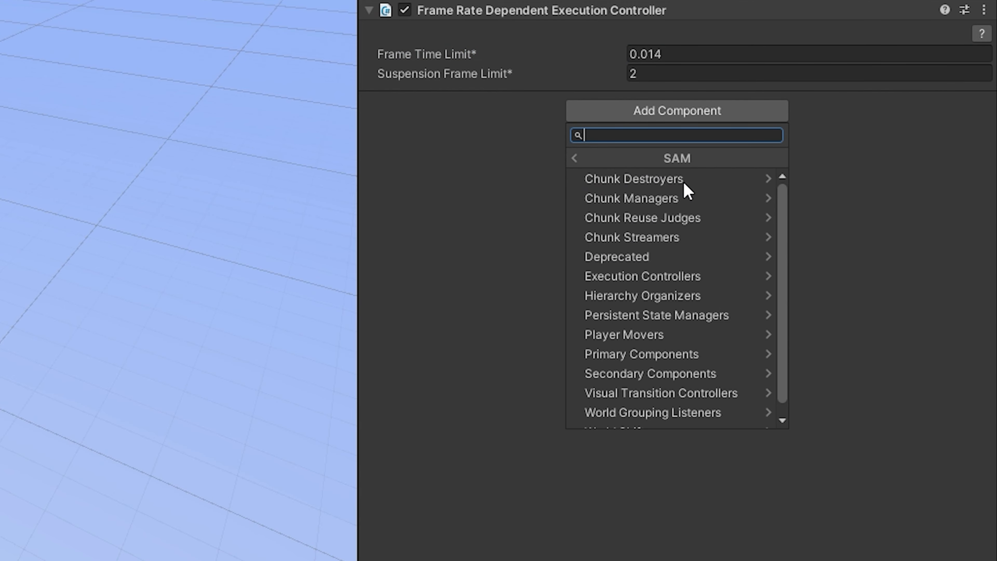
click(682, 277)
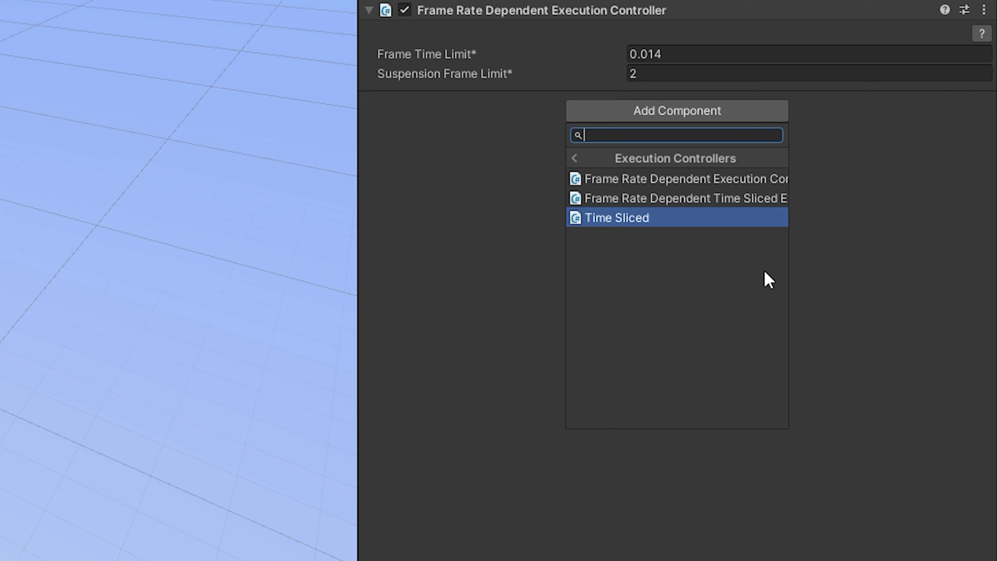
click(831, 244)
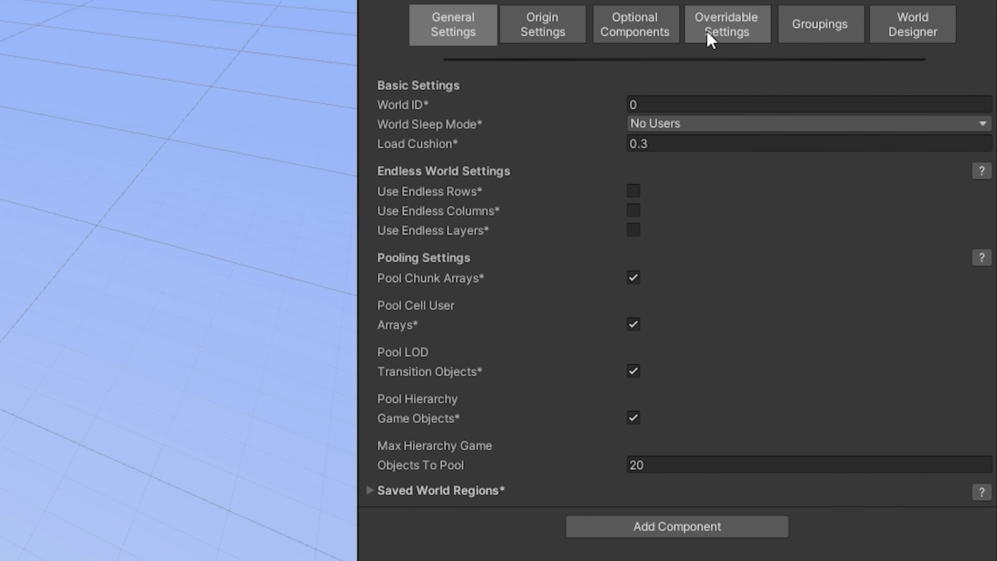
- Read the SAM Guide's Execution Controllers chapter, from the overview and custom controllers through the Time Sliced Controller
click(668, 22)
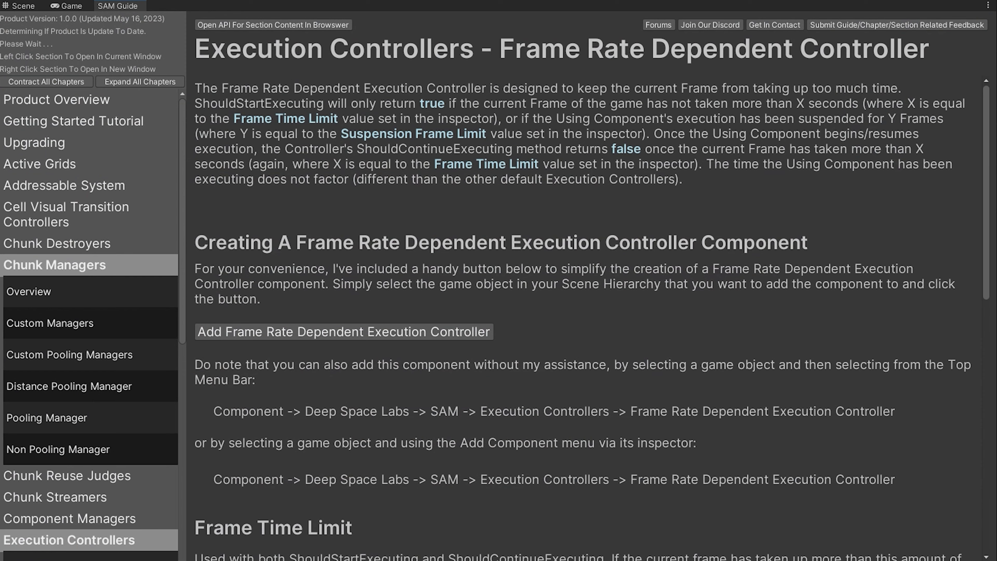
scroll(80, 297, down, 6)
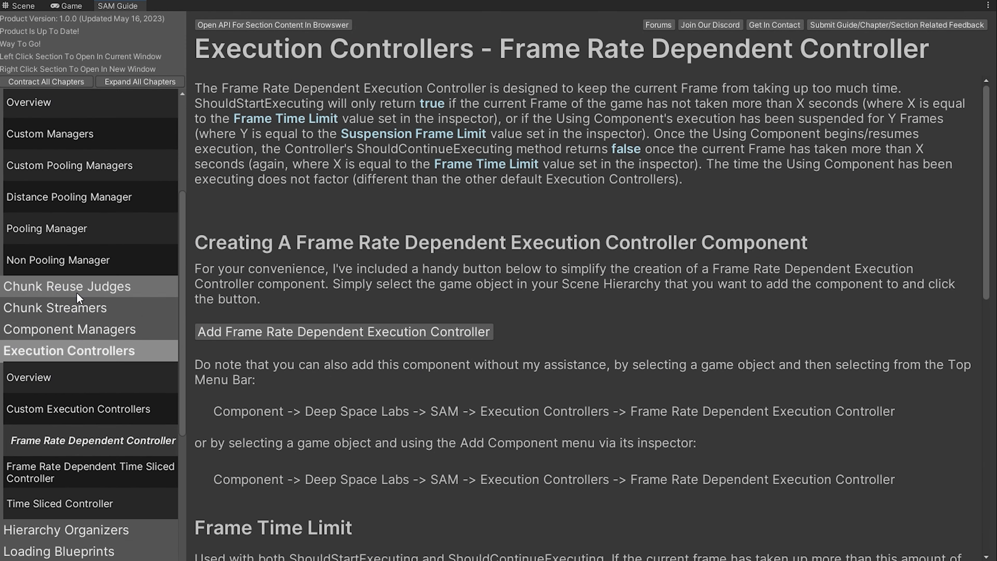
click(99, 269)
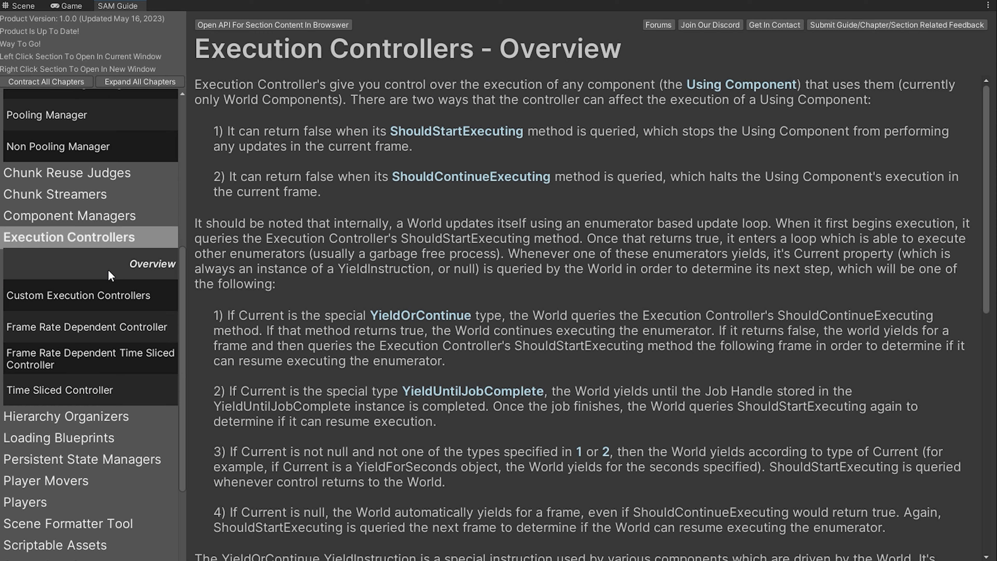
scroll(218, 291, down, 4)
click(117, 297)
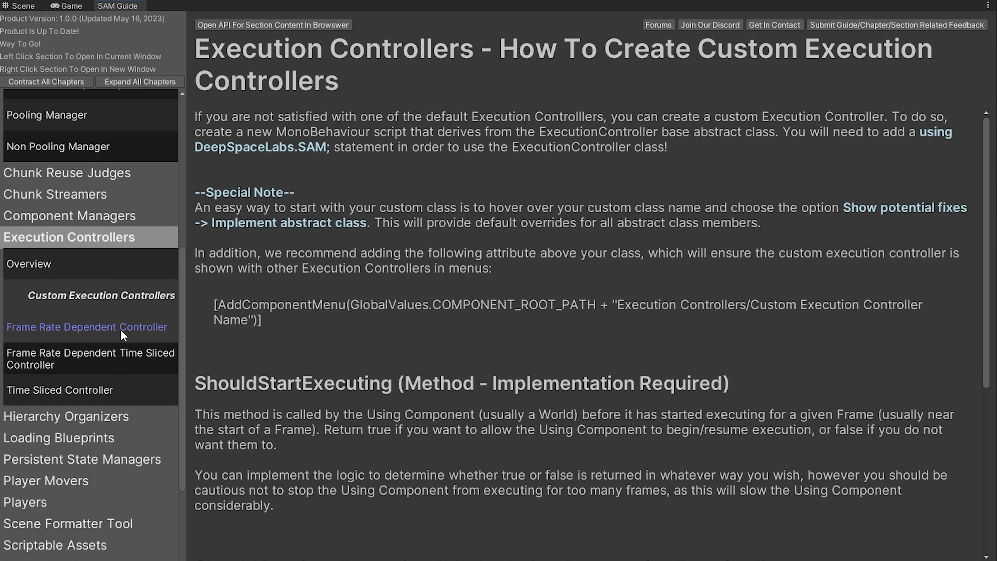
click(121, 329)
click(124, 355)
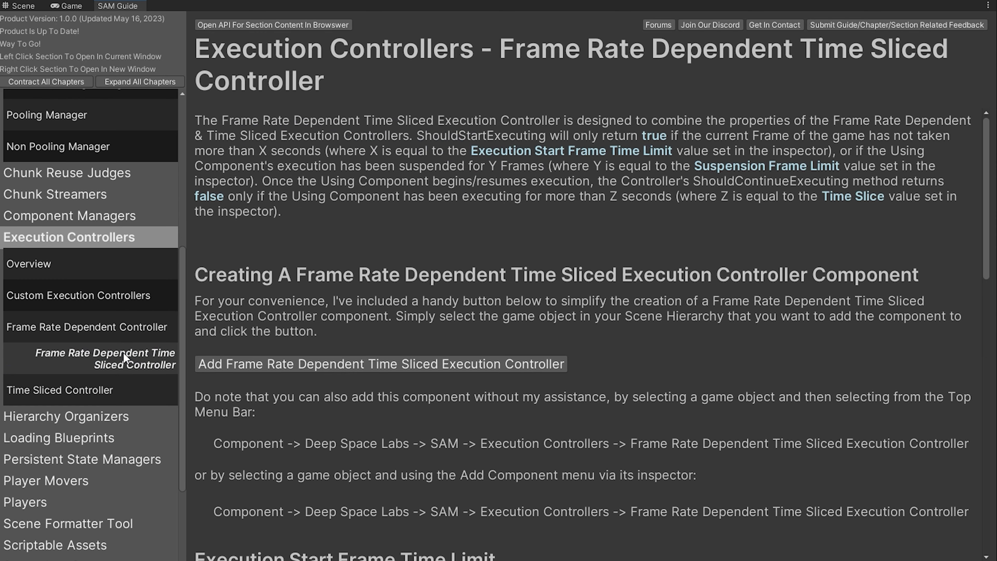
click(124, 382)
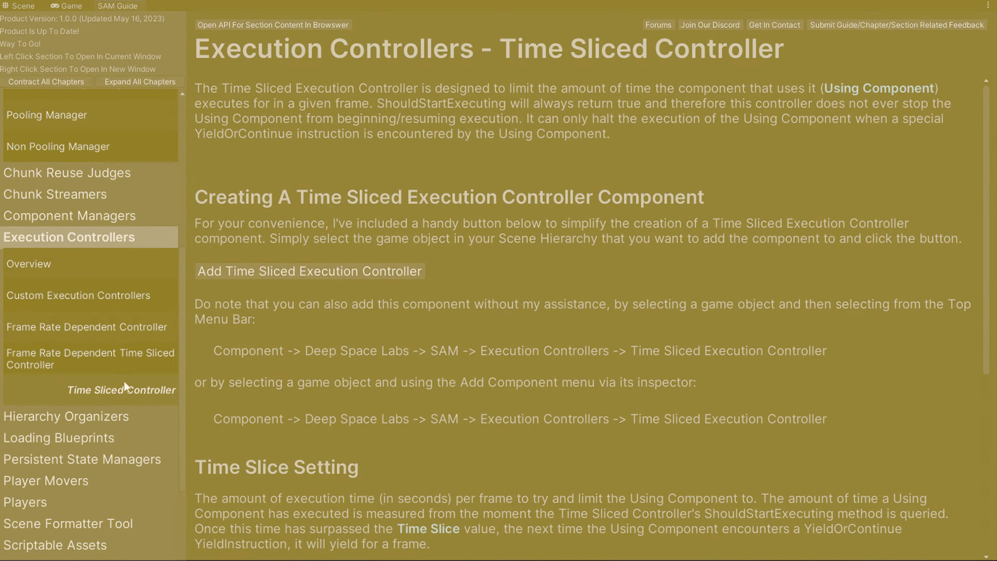
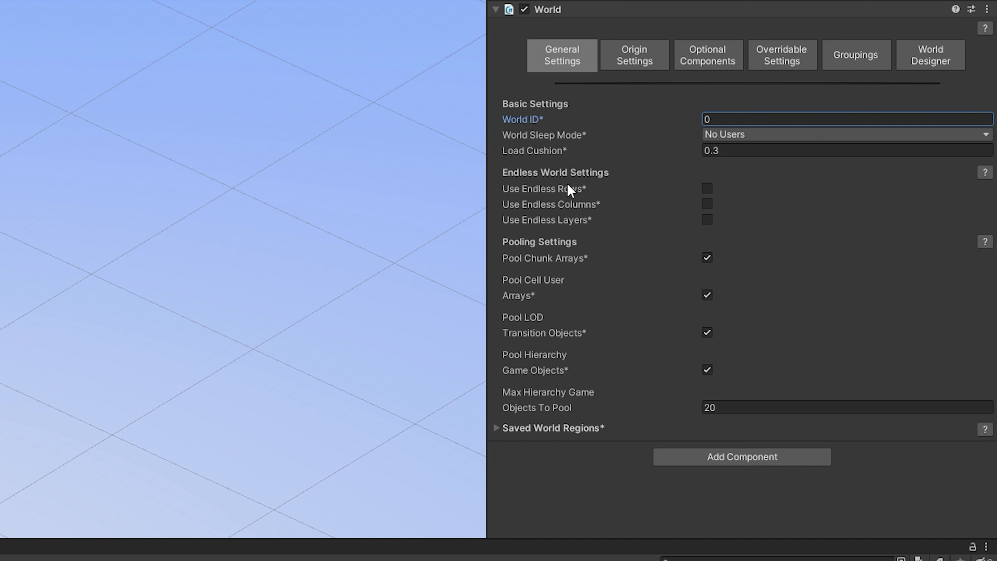
- Review the World's Endless World Settings, return to the Scene view and examine the World's Optional Components
mouse_move(561, 189)
mouse_move(557, 207)
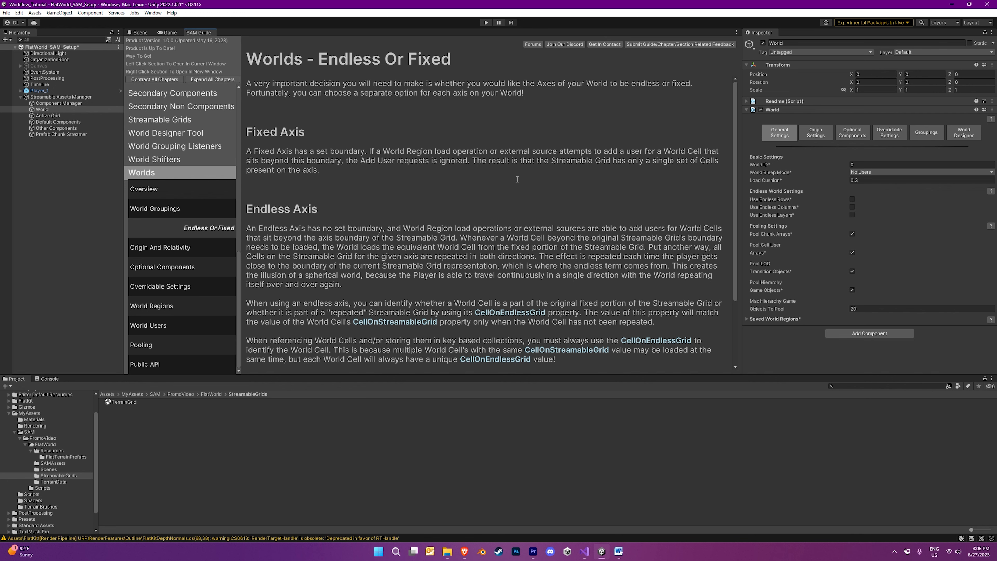
click(138, 33)
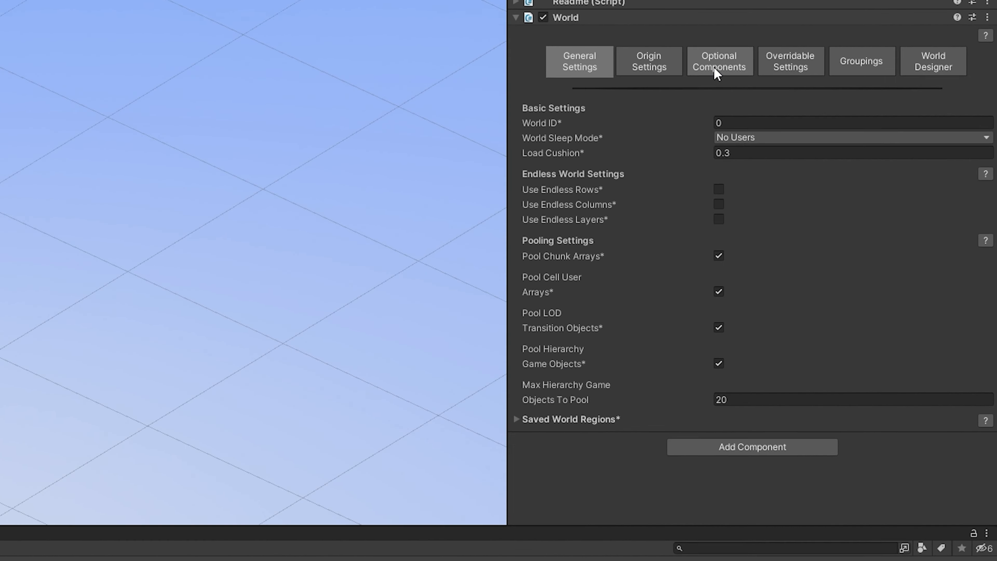
click(852, 135)
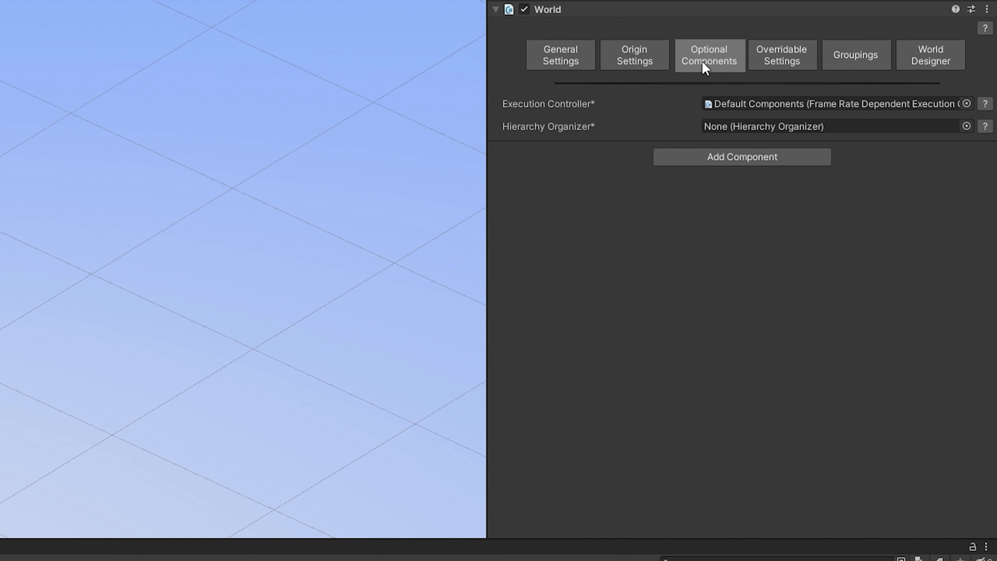
mouse_move(579, 112)
mouse_move(567, 133)
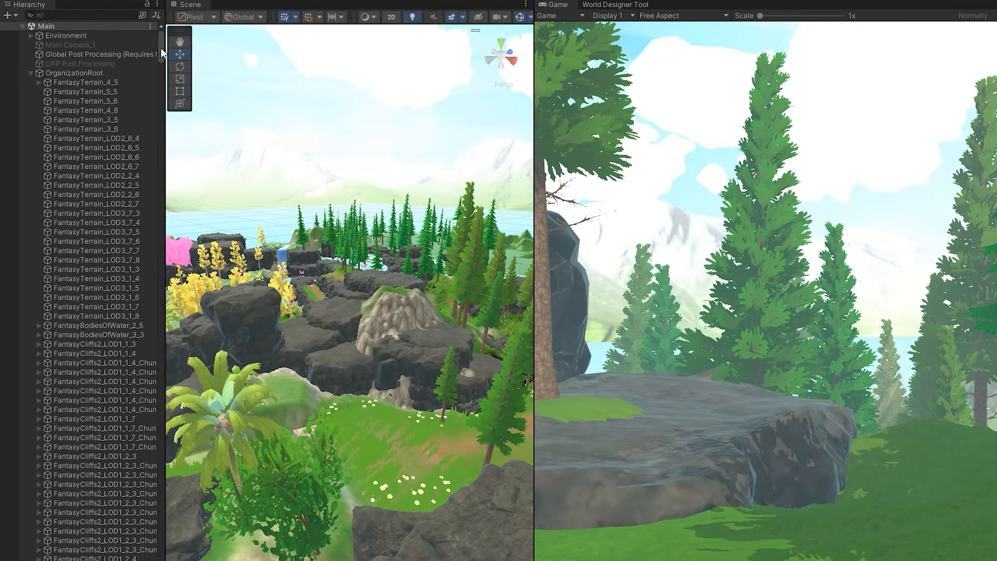
- Examine the streamed objects in the scene hierarchy, expanding the LOD_1 groups under World_Grouping_2 and World_Grouping_4
drag(160, 47, 161, 444)
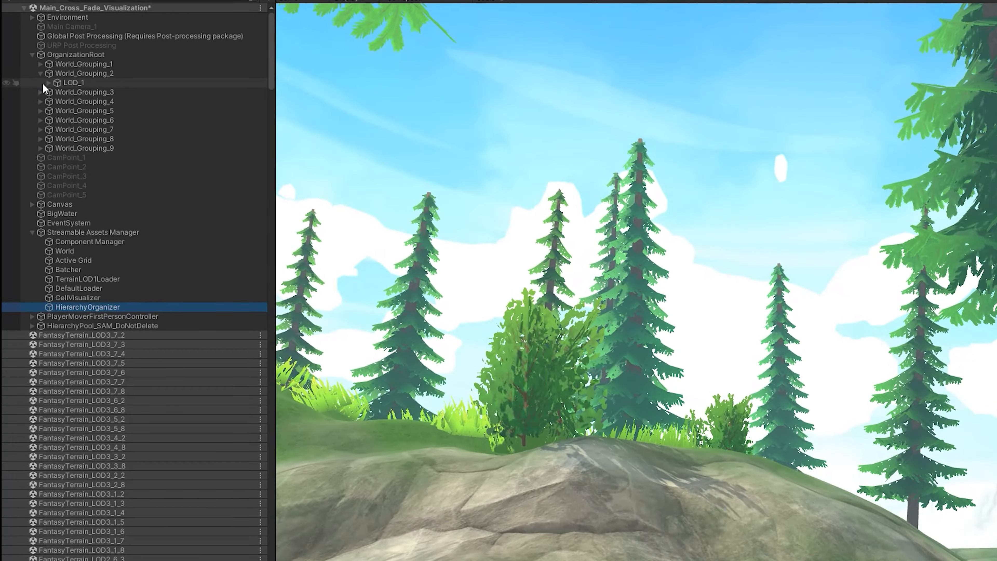
click(45, 82)
click(48, 82)
click(41, 120)
click(48, 130)
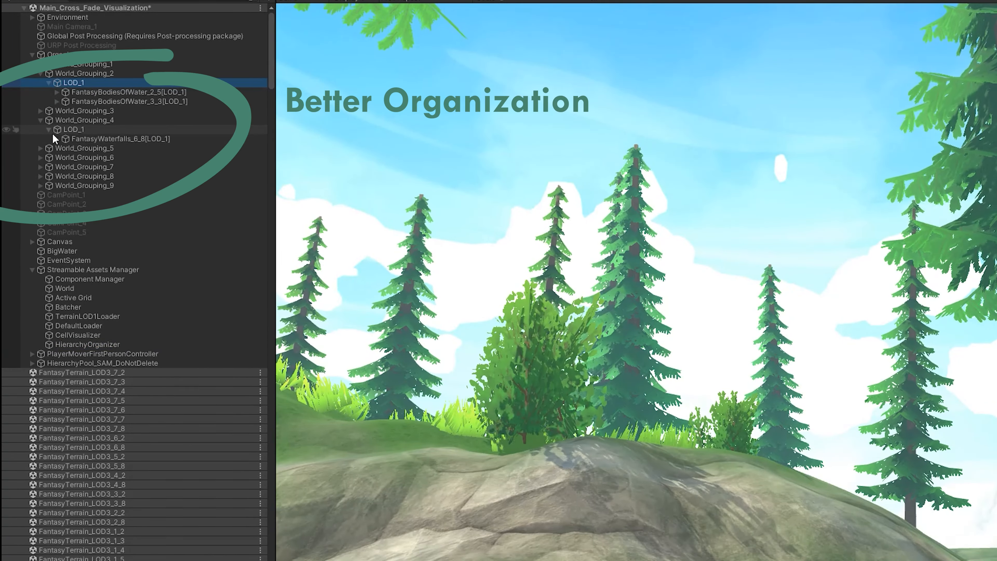
click(57, 138)
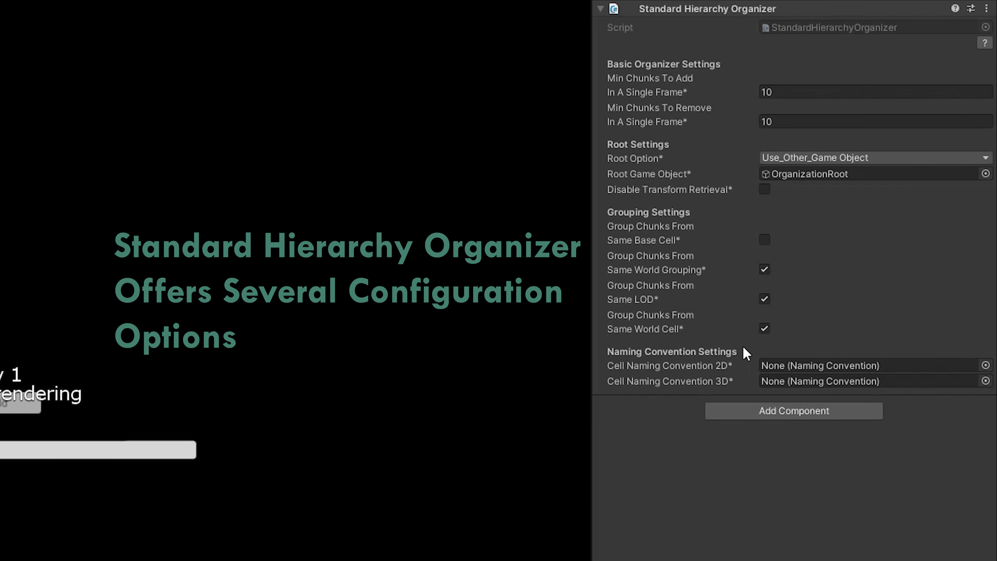
- Turn off chunk grouping by same World Grouping and same LOD in the Standard Hierarchy Organizer, leaving same World Cell grouping enabled
click(764, 329)
click(765, 299)
click(764, 269)
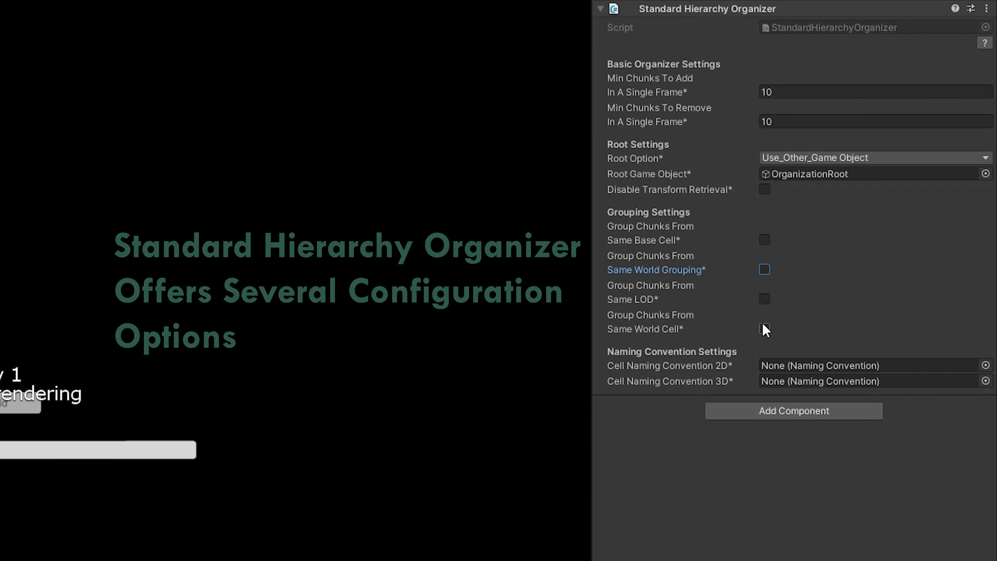
click(764, 329)
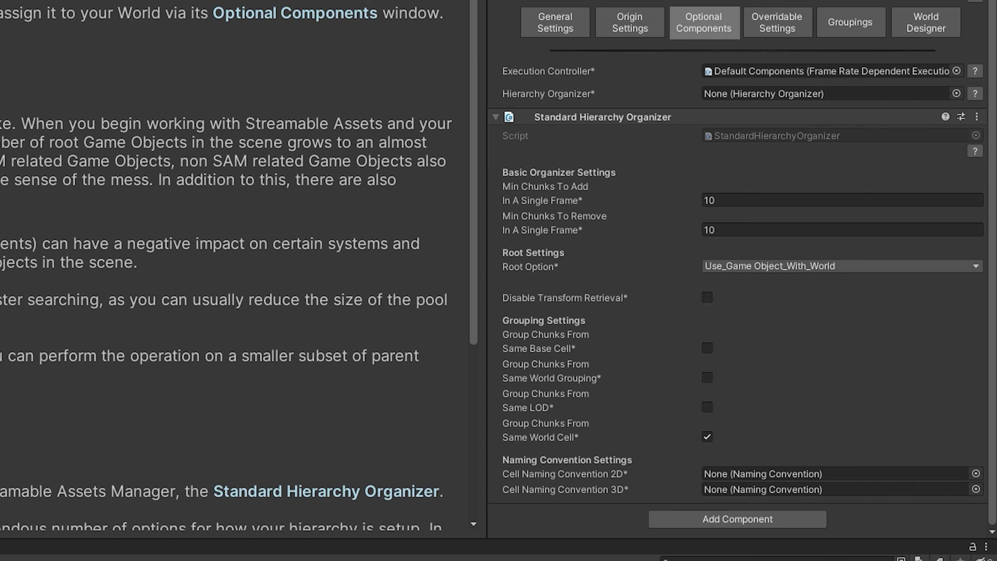
- Read the guide's Standard Hierarchy Organizer section and review the chunk activation and deactivation options in the World's Overridable Settings
scroll(236, 275, down, 6)
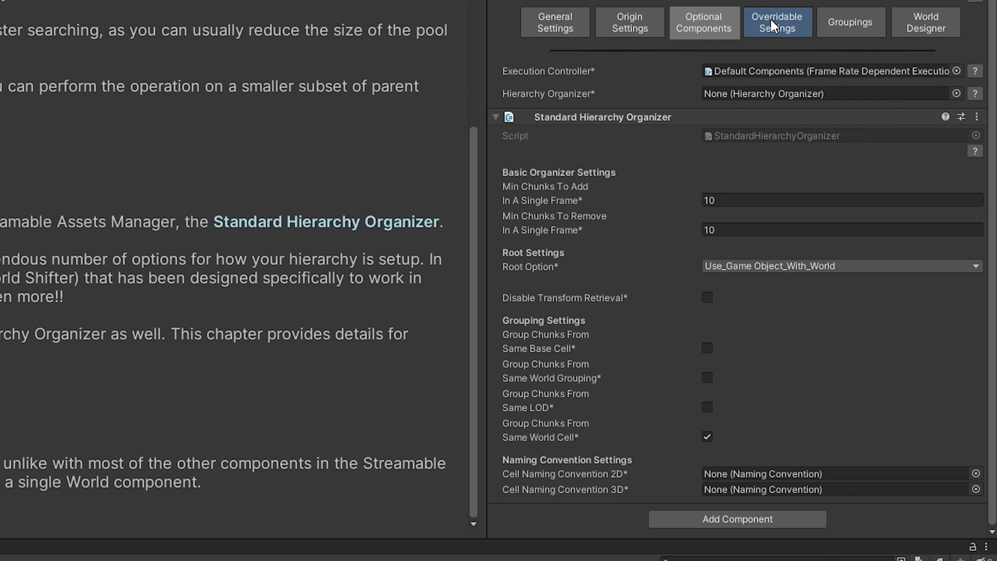
click(773, 26)
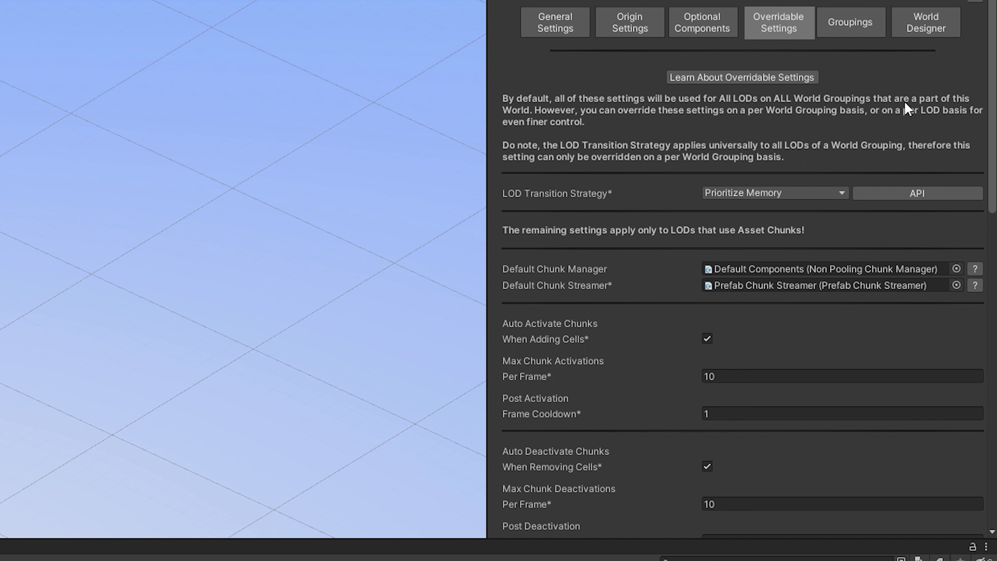
scroll(907, 108, down, 3)
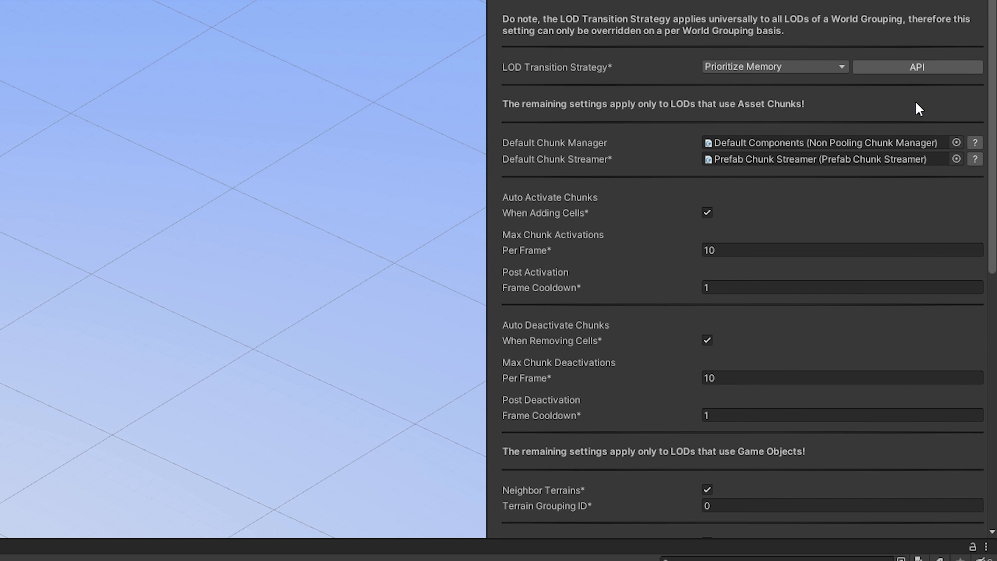
scroll(911, 131, down, 1)
scroll(909, 131, down, 1)
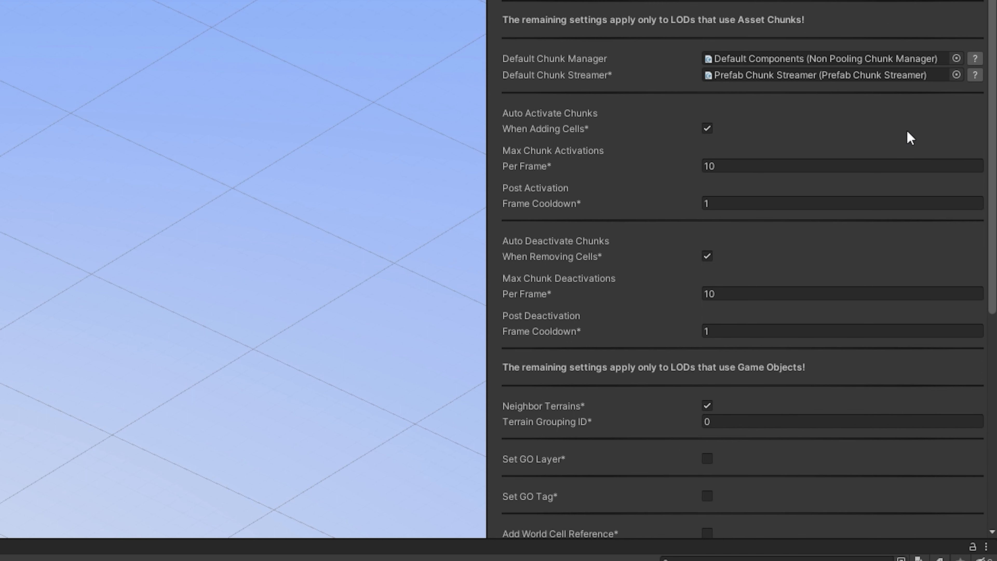
scroll(907, 131, up, 1)
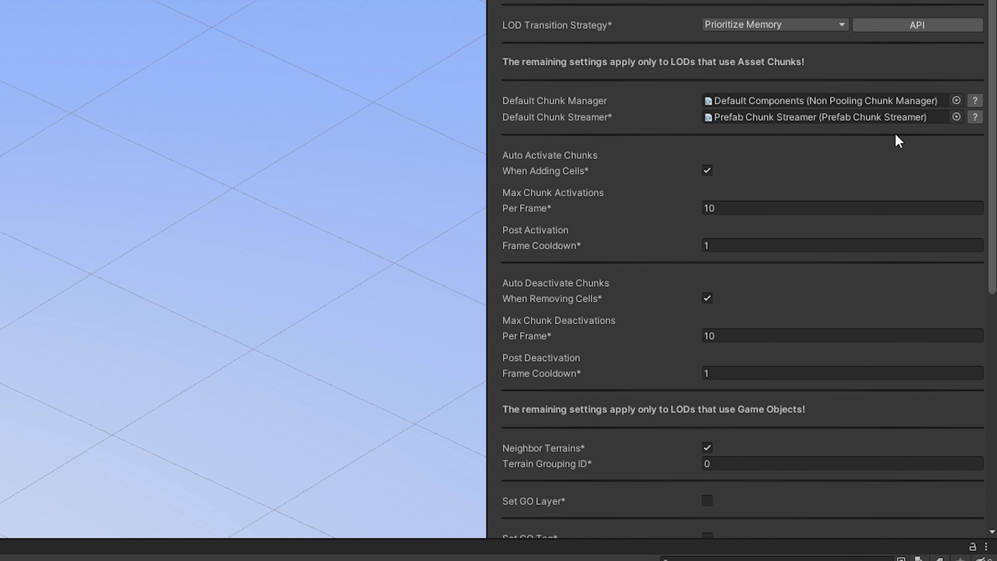
- Toggle automatic chunk activation and deactivation off and back on, and look over the Game Object LOD settings
click(707, 170)
click(707, 171)
click(707, 299)
click(707, 298)
scroll(707, 298, down, 5)
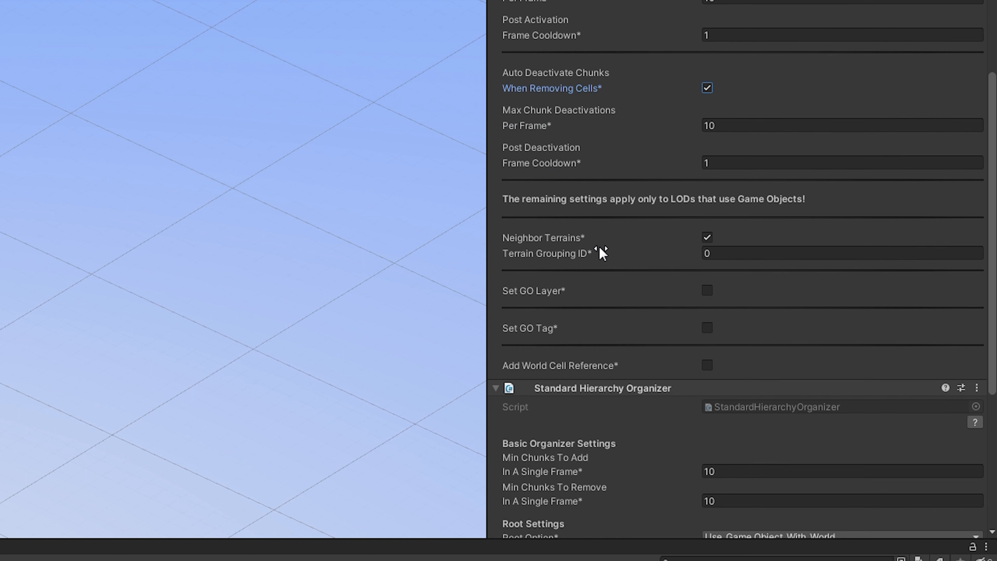
scroll(592, 246, down, 1)
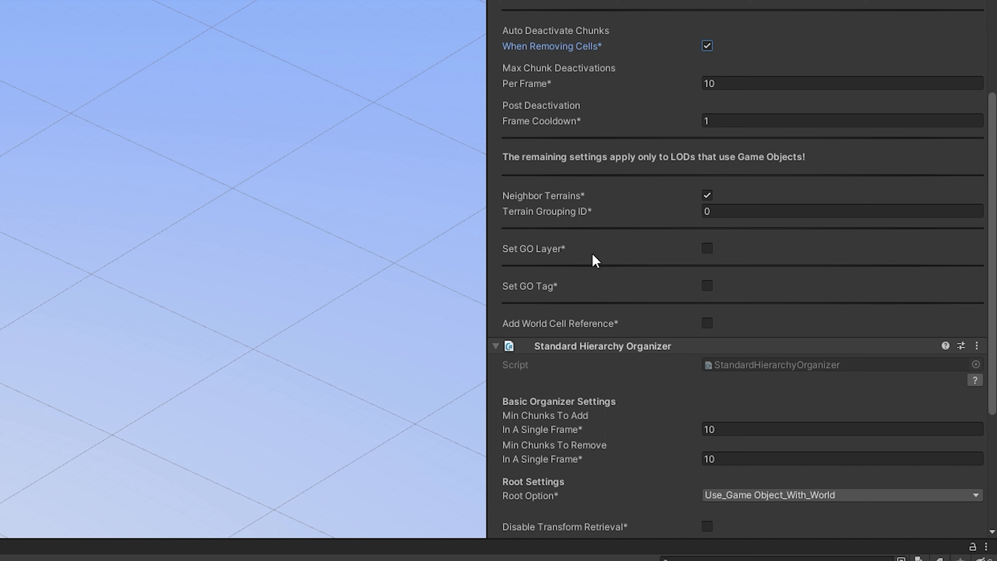
- Toggle Set GO Layer and Set GO Tag on and back off, and enable Add World Cell Reference in the World's Overridable Settings
click(707, 248)
click(707, 248)
click(707, 286)
click(707, 248)
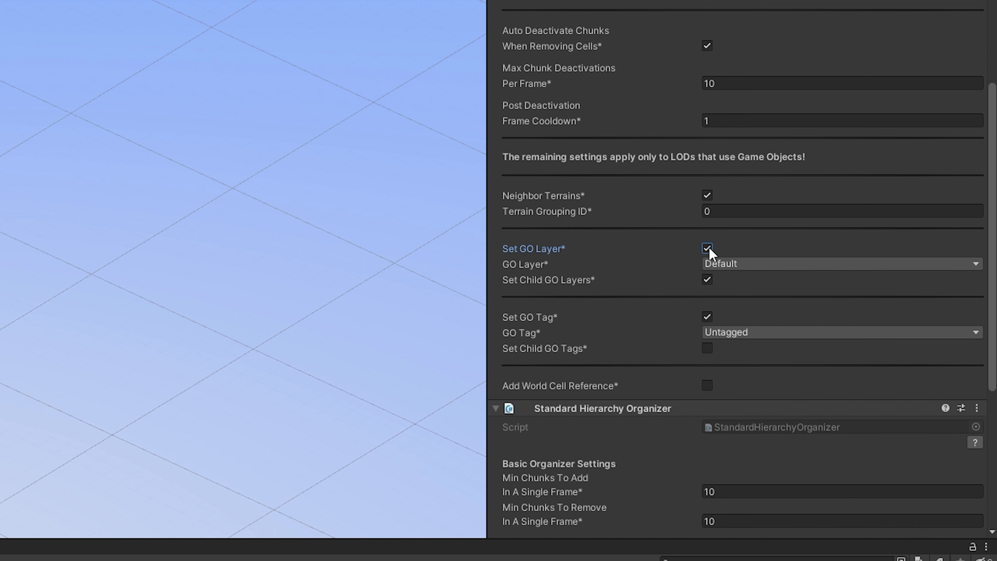
click(708, 248)
click(707, 286)
click(707, 323)
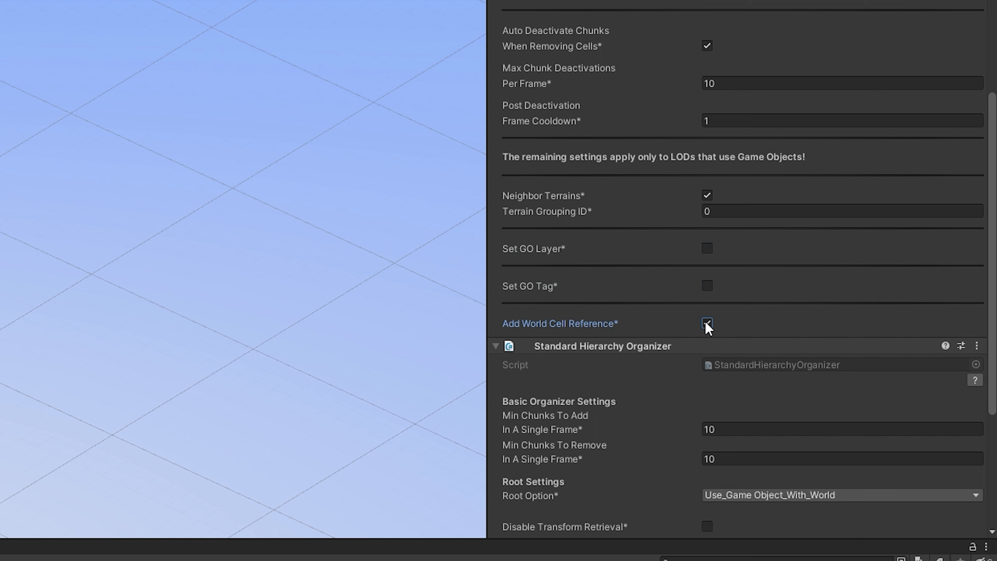
- Add a second World Grouping in the World's Groupings settings and remove it again, leaving only the Base Grouping
scroll(705, 314, up, 10)
click(836, 59)
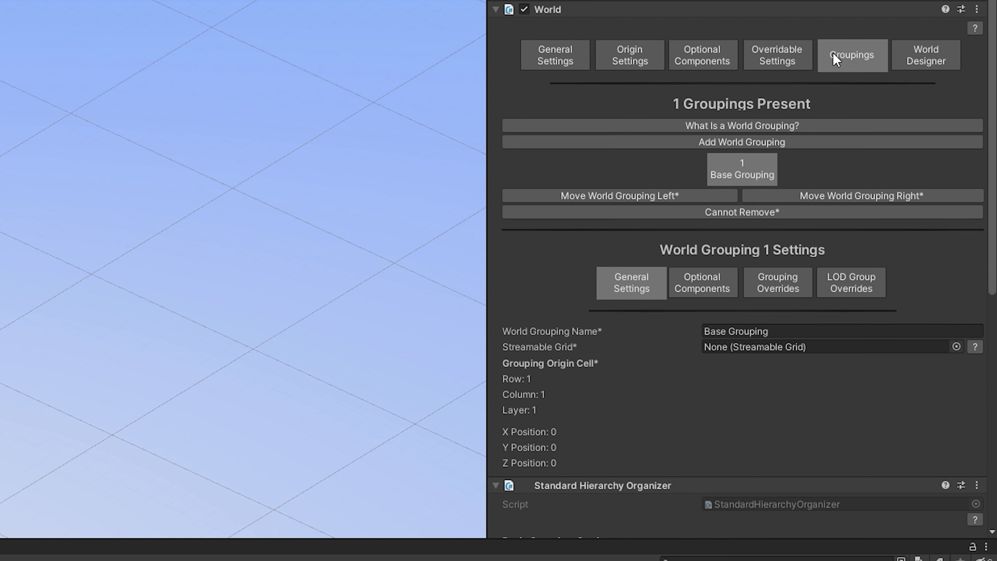
scroll(833, 73, down, 3)
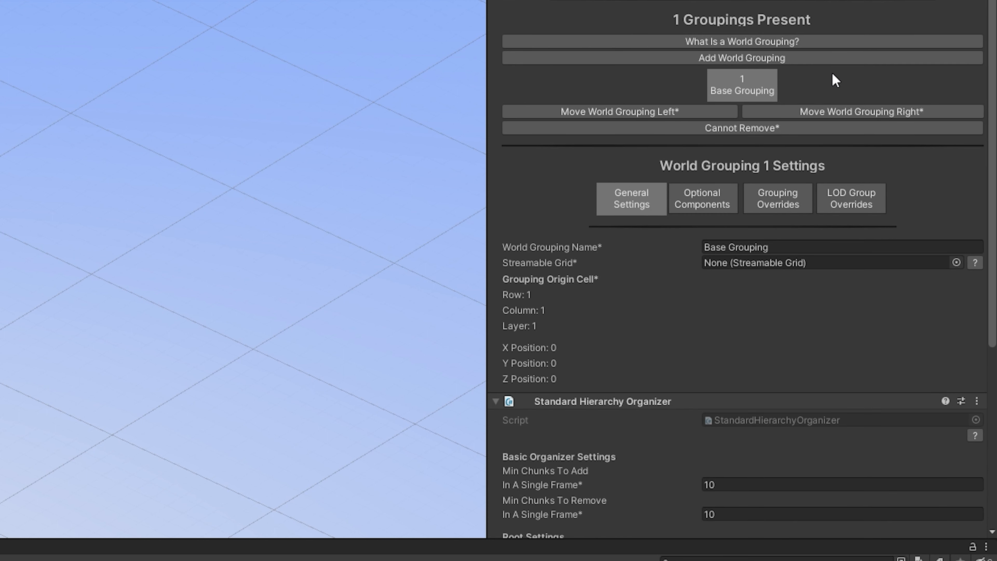
scroll(836, 80, down, 2)
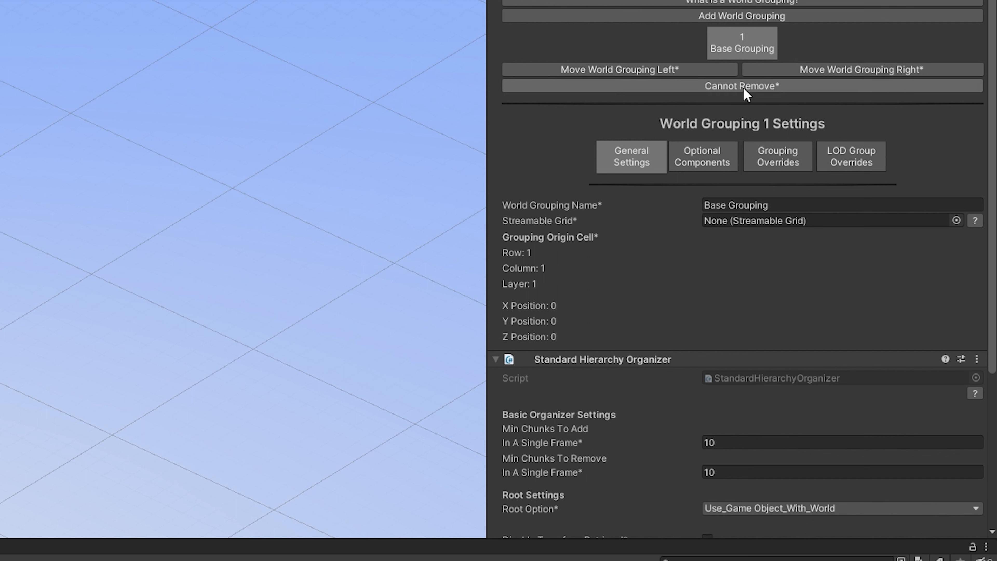
click(741, 17)
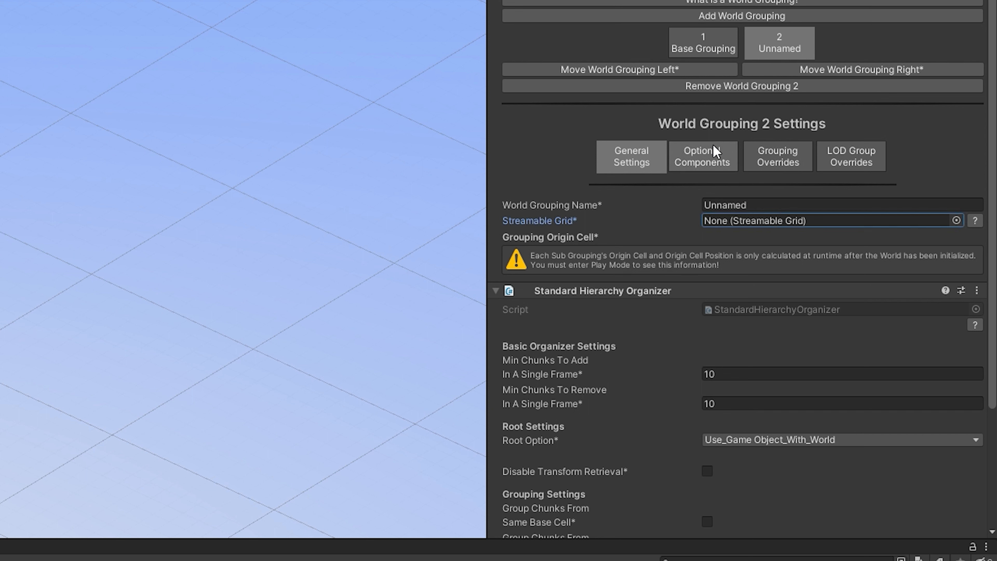
click(740, 86)
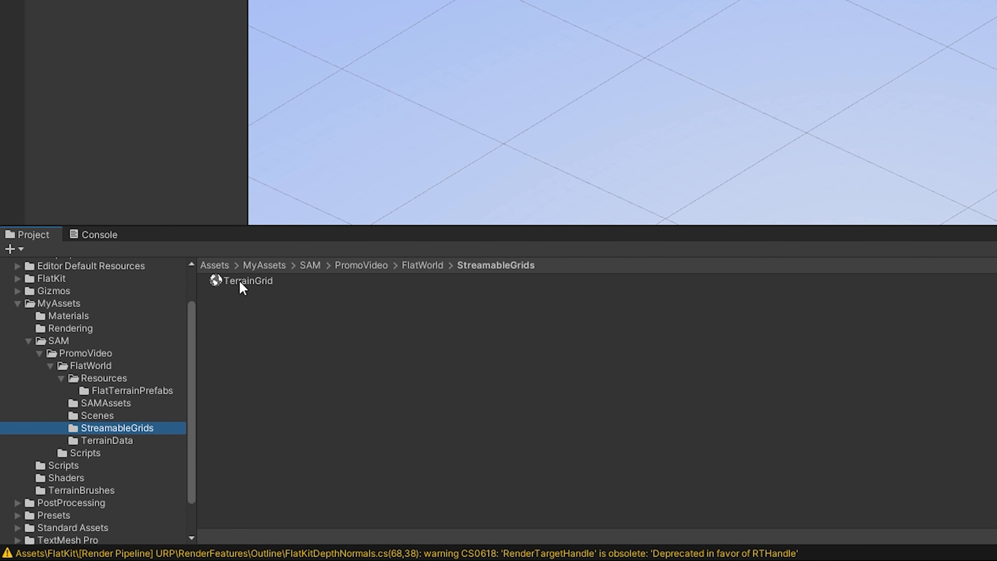
- Assign the TerrainGrid asset as the Base Grouping's Streamable Grid, and view the guide's World Groupings page
drag(240, 282, 751, 216)
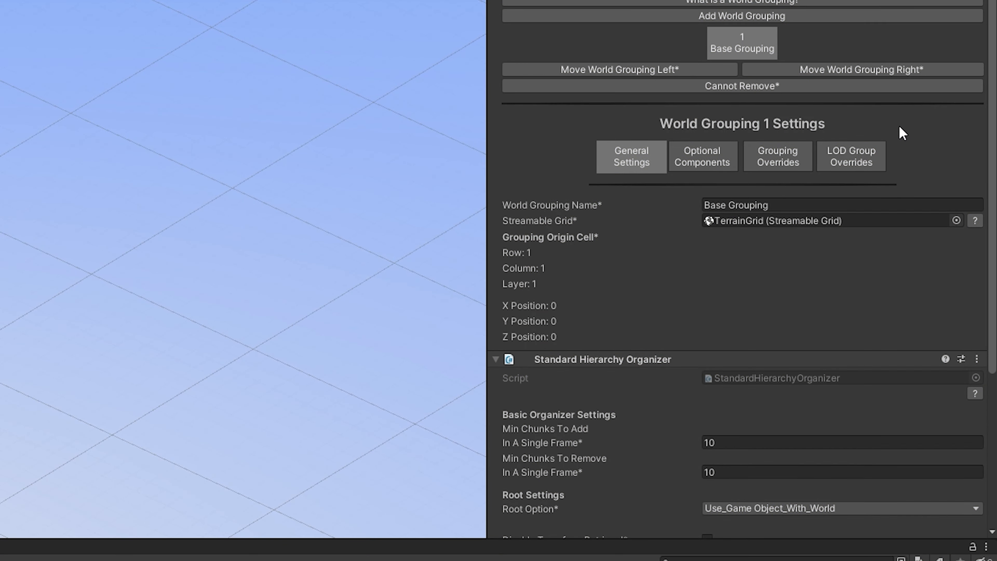
scroll(903, 134, up, 2)
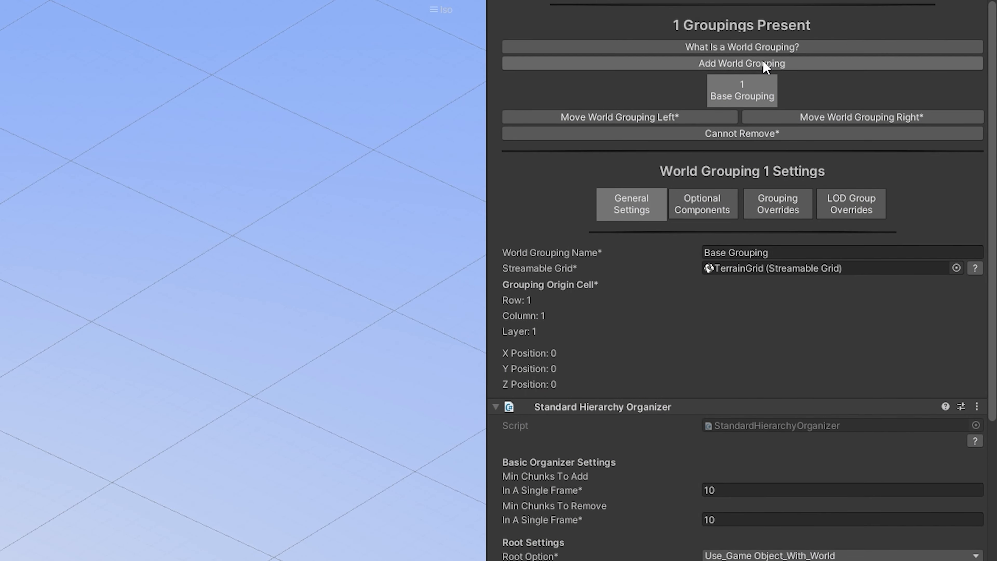
click(760, 48)
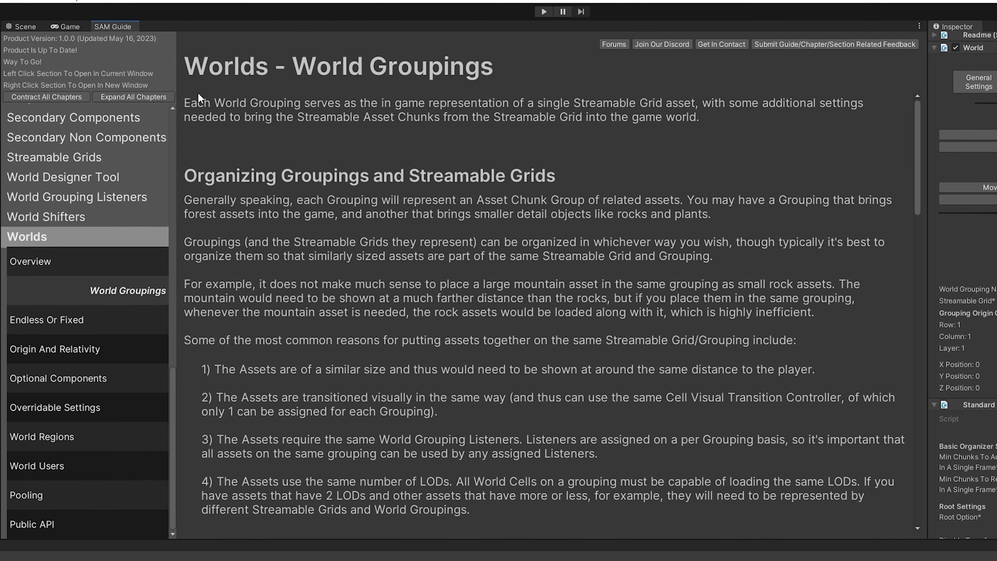
click(25, 27)
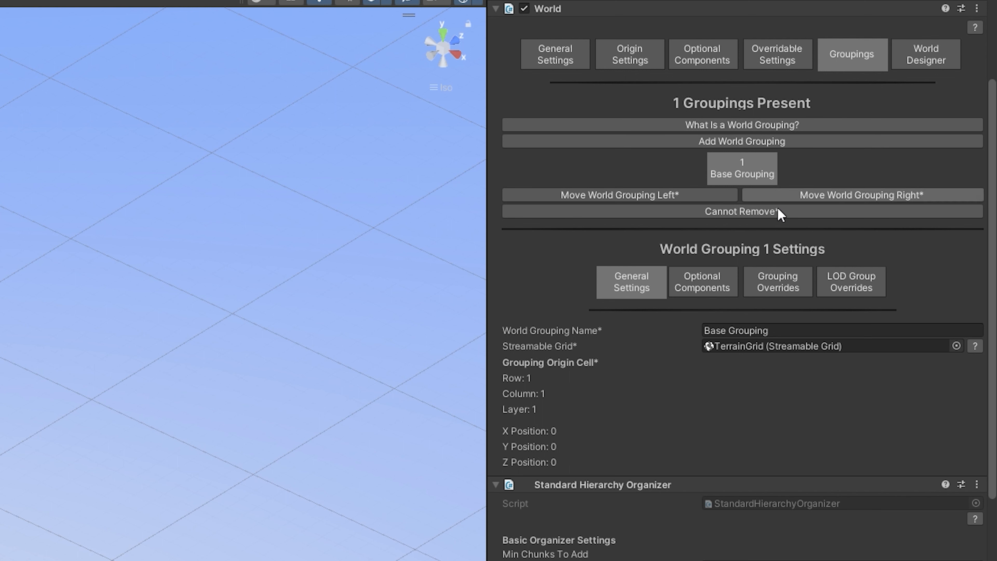
- View the Base Grouping's optional components, and remove the Standard Hierarchy Organizer component from the World object
click(711, 281)
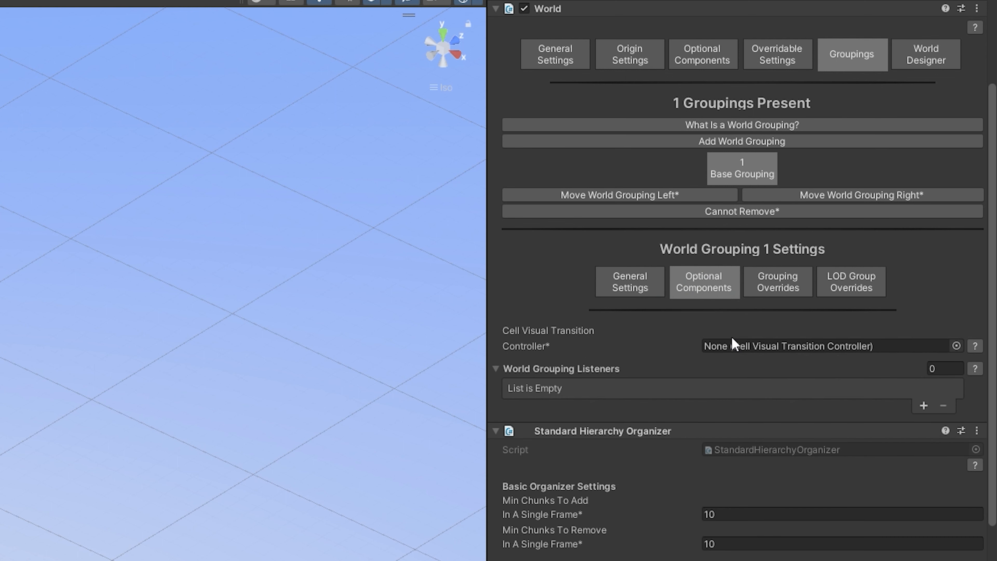
scroll(732, 341, down, 5)
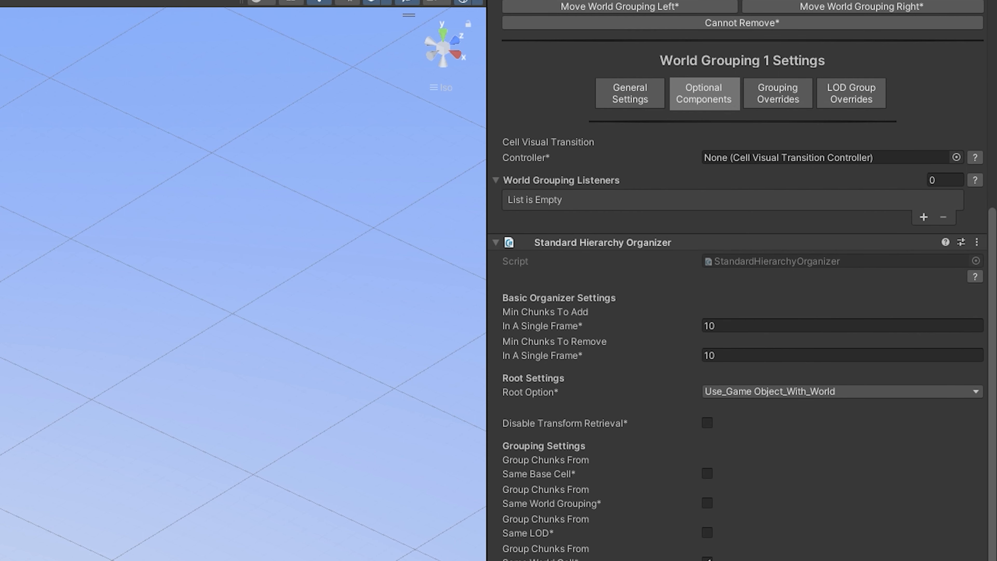
right_click(640, 245)
click(667, 279)
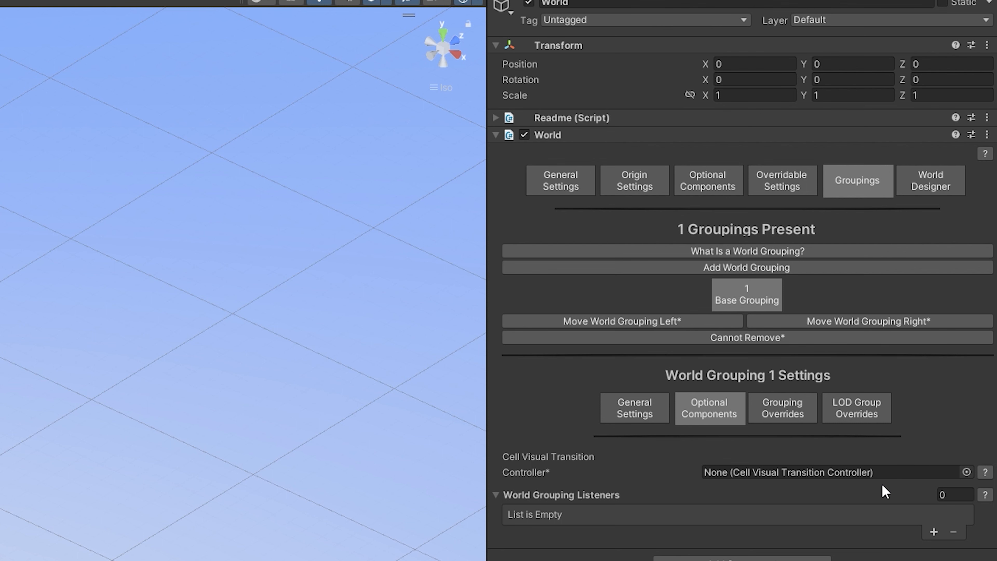
- Try resizing the World Grouping Listeners list to 5 and back to 0, and adding and removing individual elements
click(942, 496)
text(5)
key(Return)
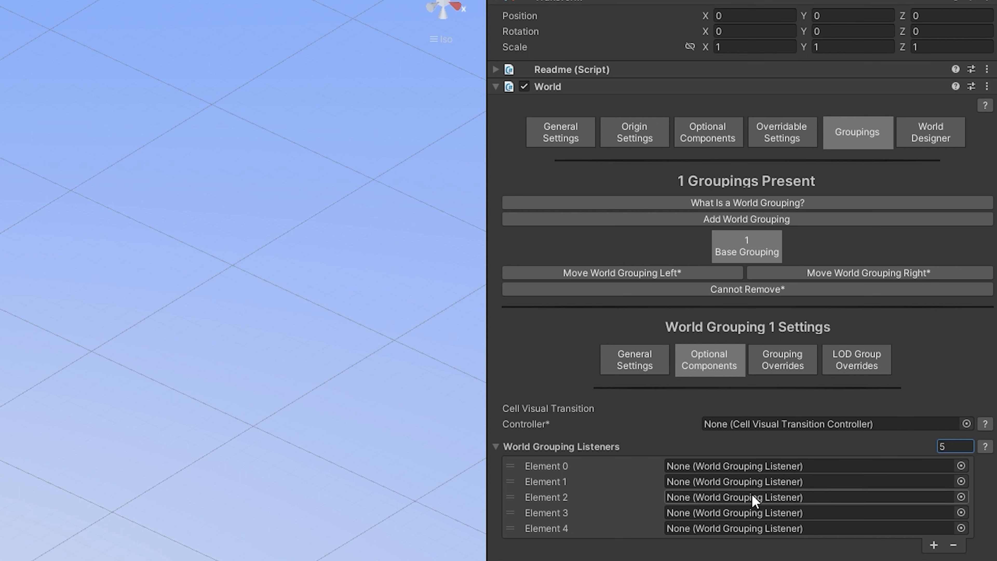
click(956, 447)
text(0)
key(Return)
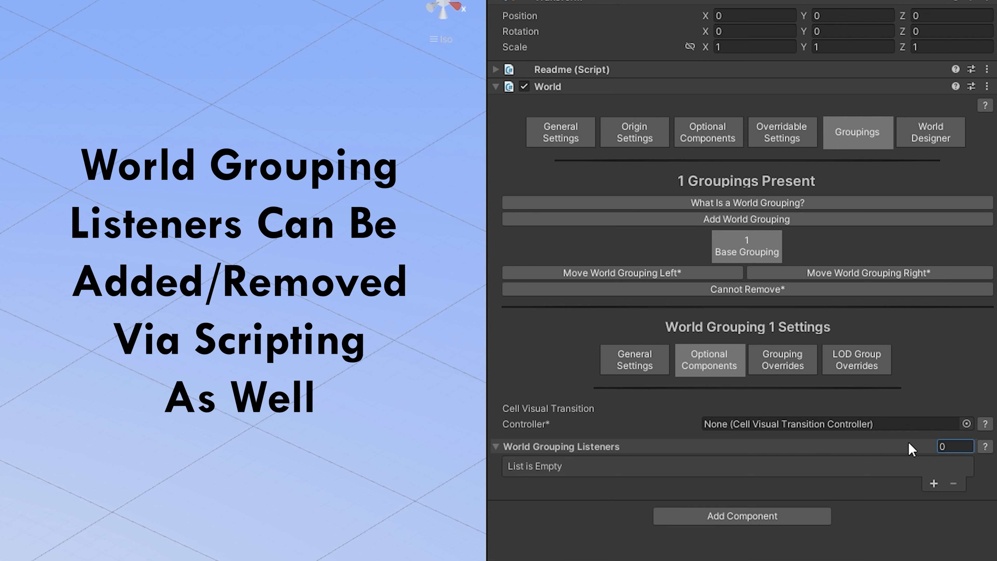
click(934, 483)
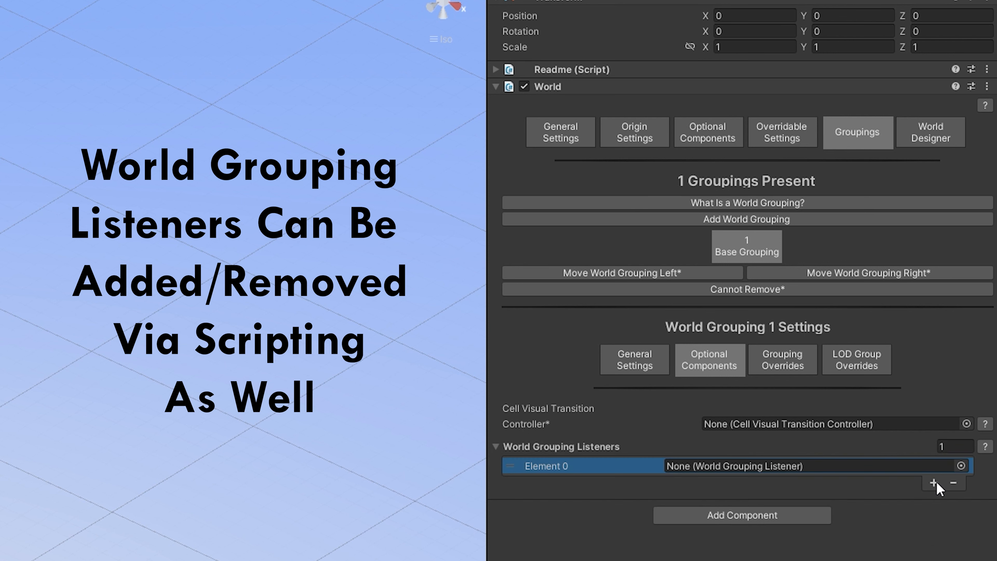
click(933, 483)
click(954, 498)
click(953, 484)
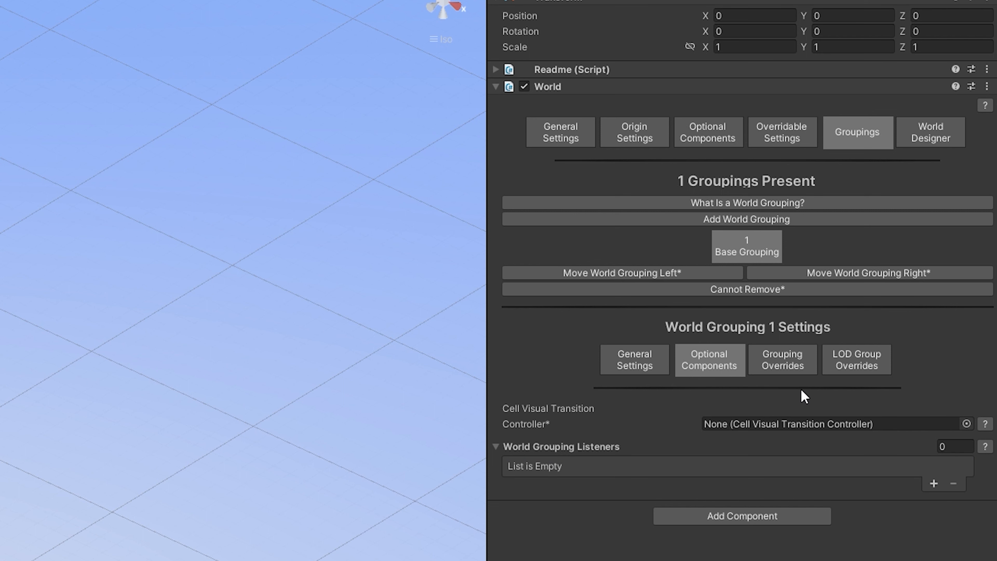
- View the World component's World Designer settings
click(930, 136)
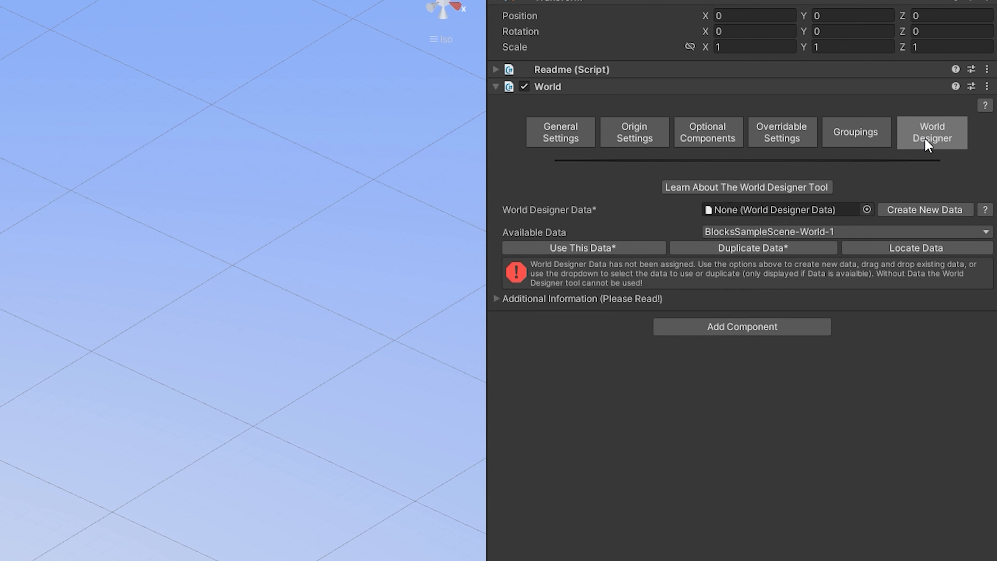
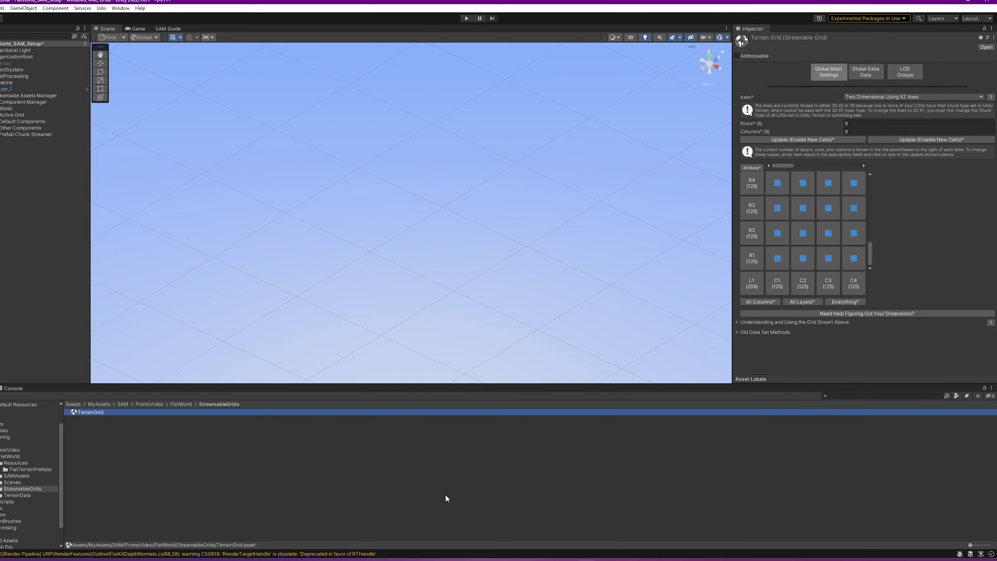
- Open the Windows Calculator, keep it on top in its compact view, and calculate 125/2
click(379, 552)
text(calculator)
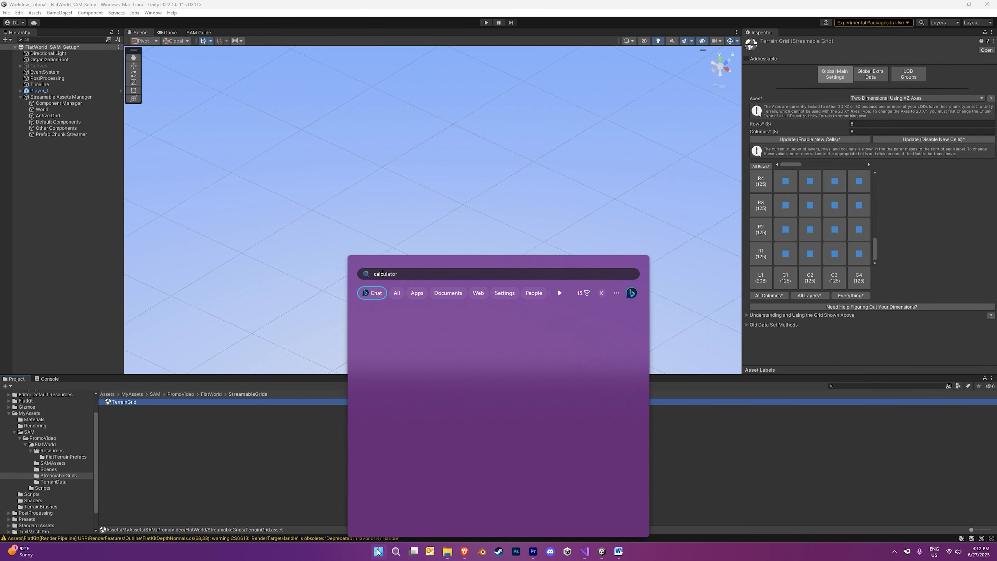
key(Return)
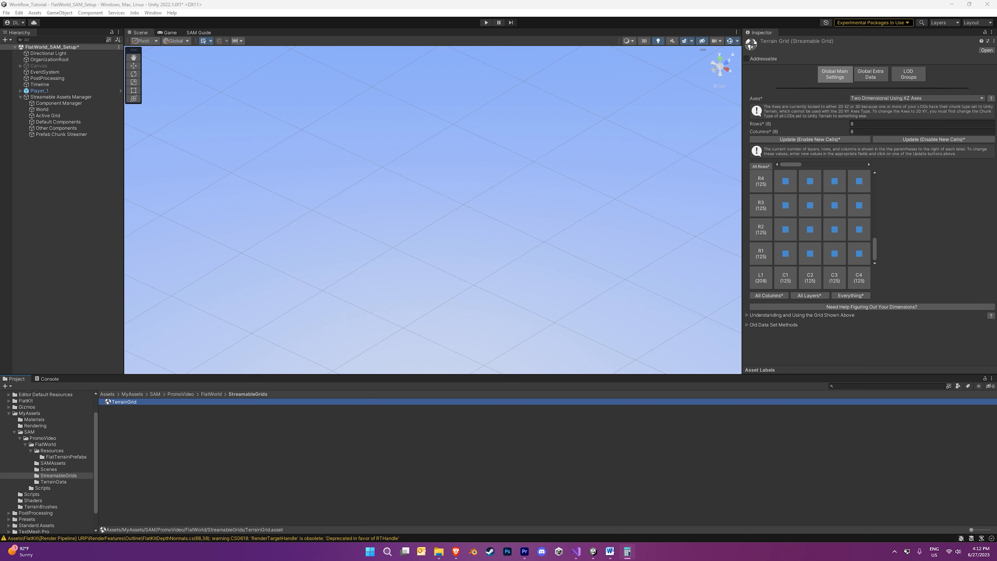
click(435, 197)
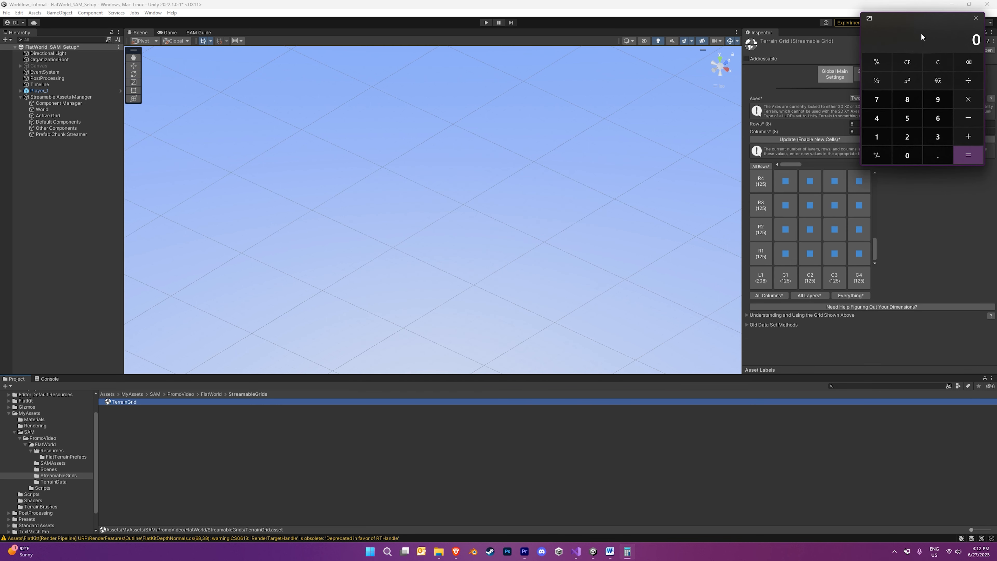
text(125/2)
key(Return)
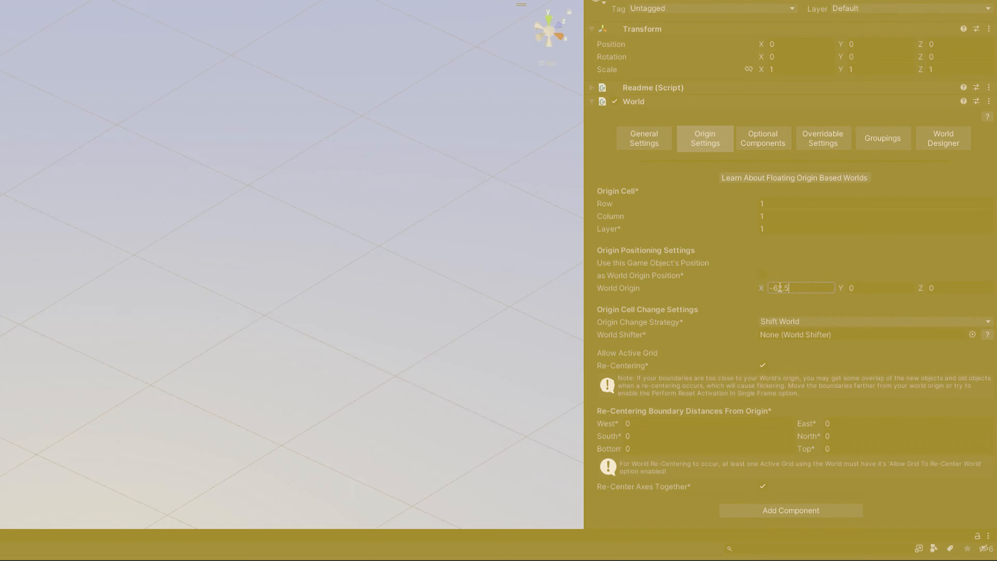
- Set the World Origin to X -62.5, Y -104, Z -62.5 in the World's Origin Settings
text(-104)
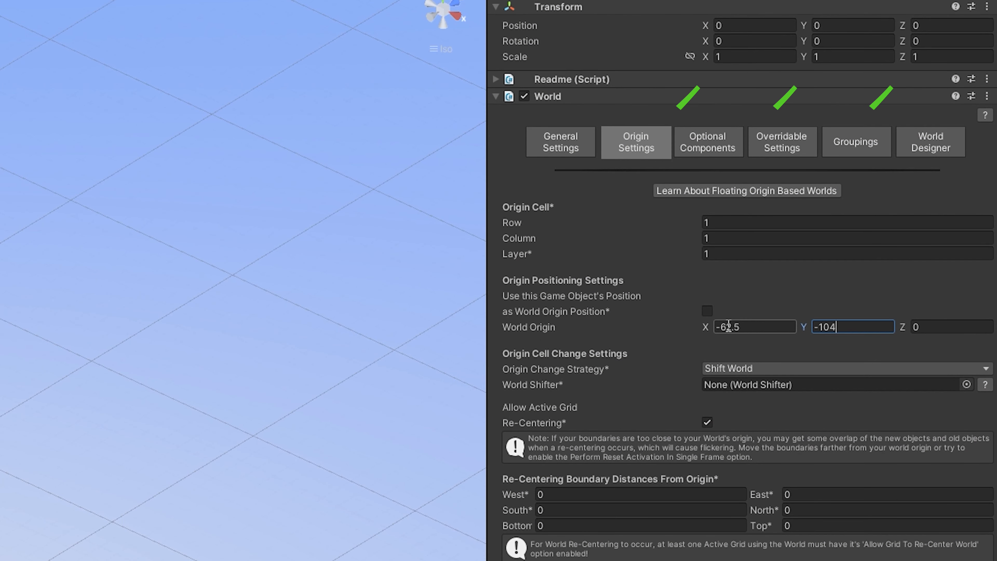
key(Tab)
text(-)
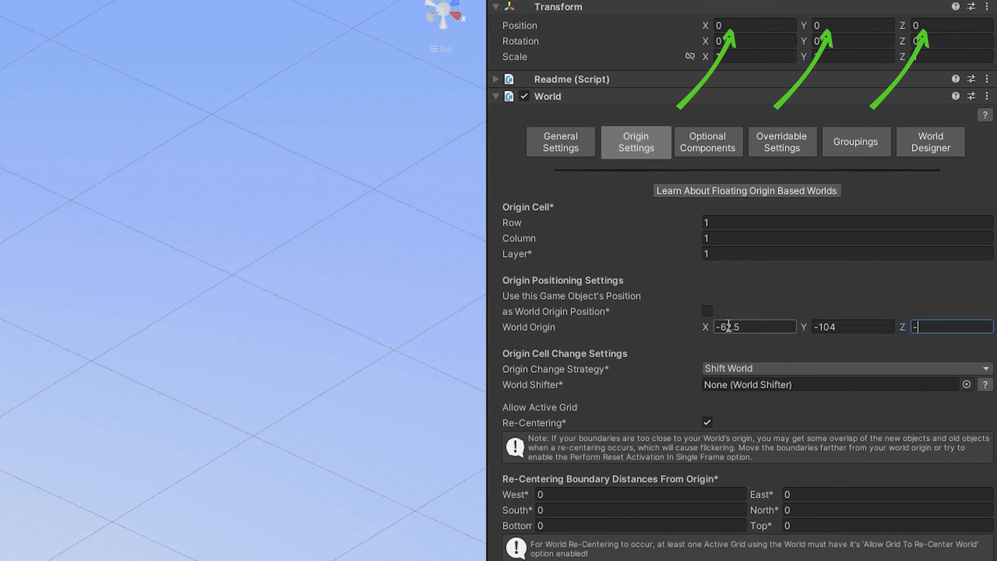
text(62.5)
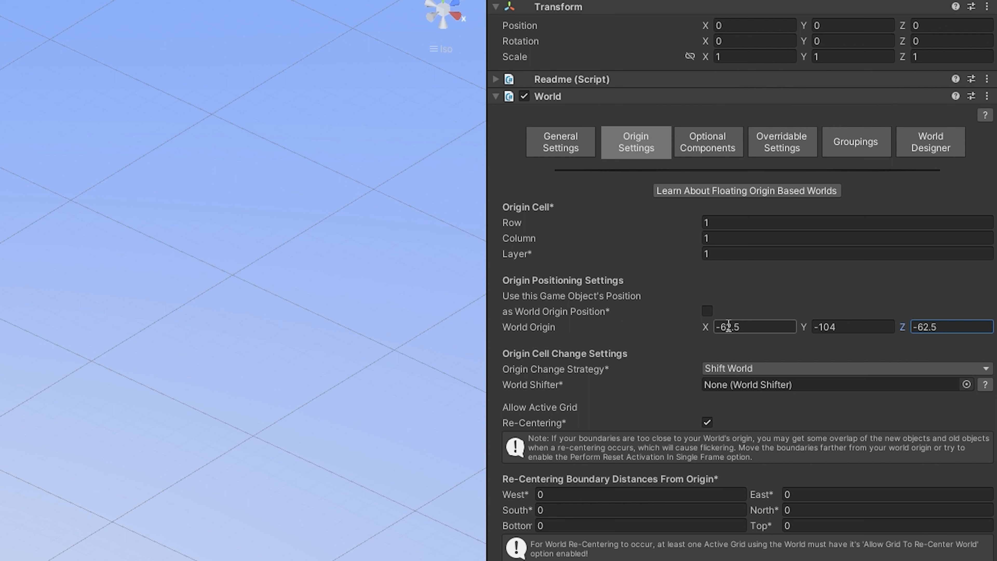
- Set the World's origin cell to row 3 and column 4
mouse_move(677, 314)
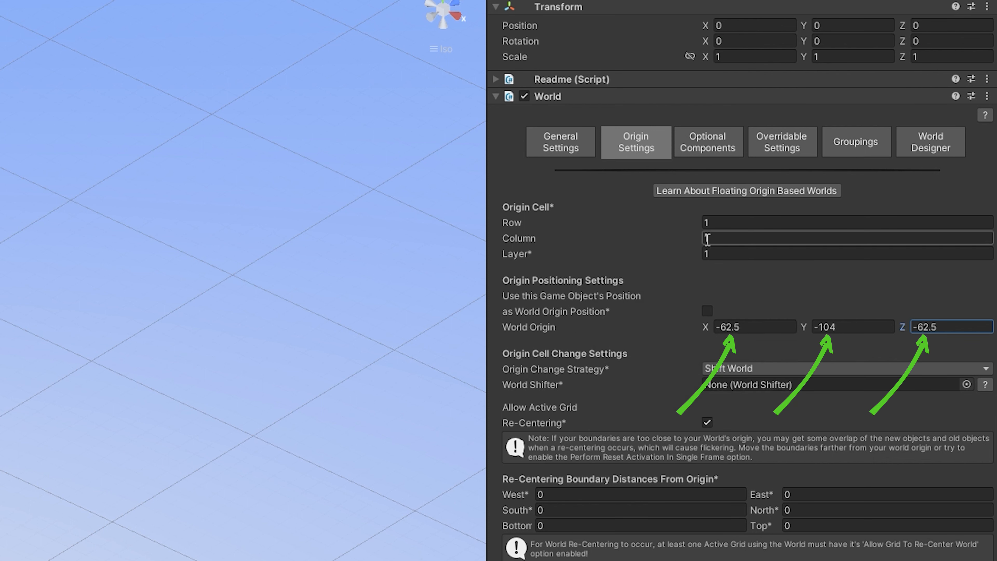
click(714, 222)
text(3)
click(721, 237)
text(4)
- Use the game object's position as the World origin position, and set the object's position to X -500 and Z -500
click(707, 311)
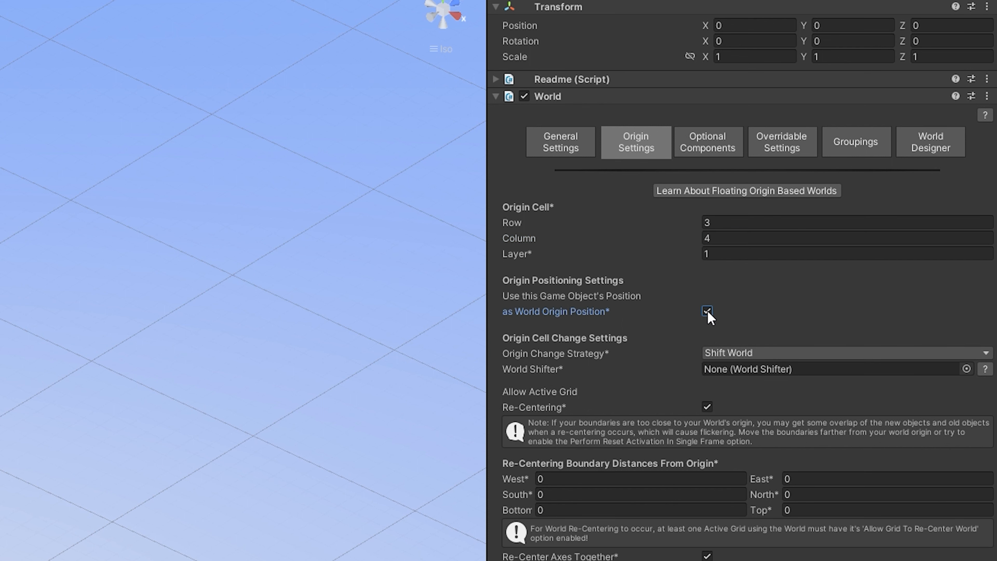
click(733, 25)
text(-500)
key(Tab)
key(Tab)
text(-)
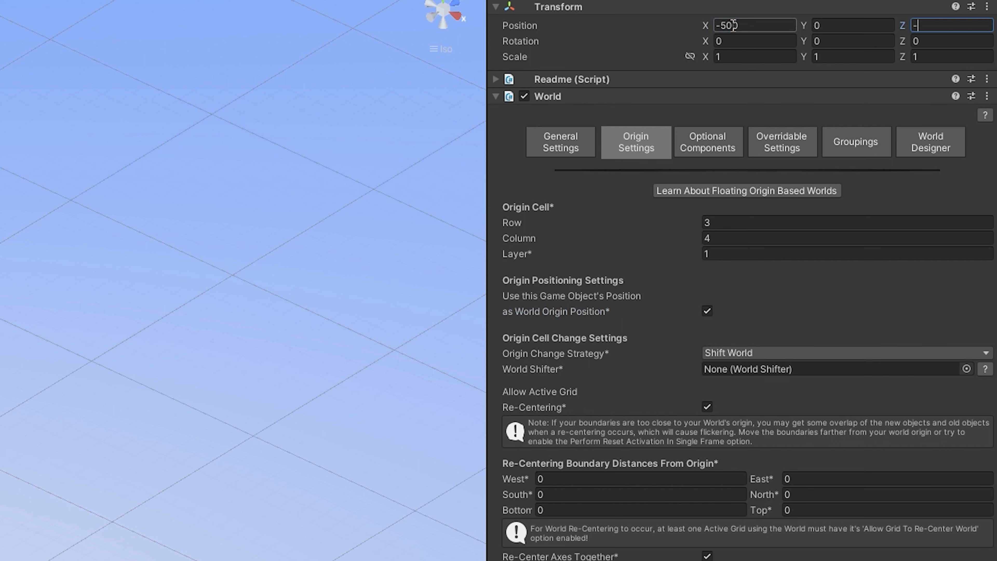
text(500)
- Try Duplicate World as the Origin Change Strategy, and restore Shift World
click(749, 354)
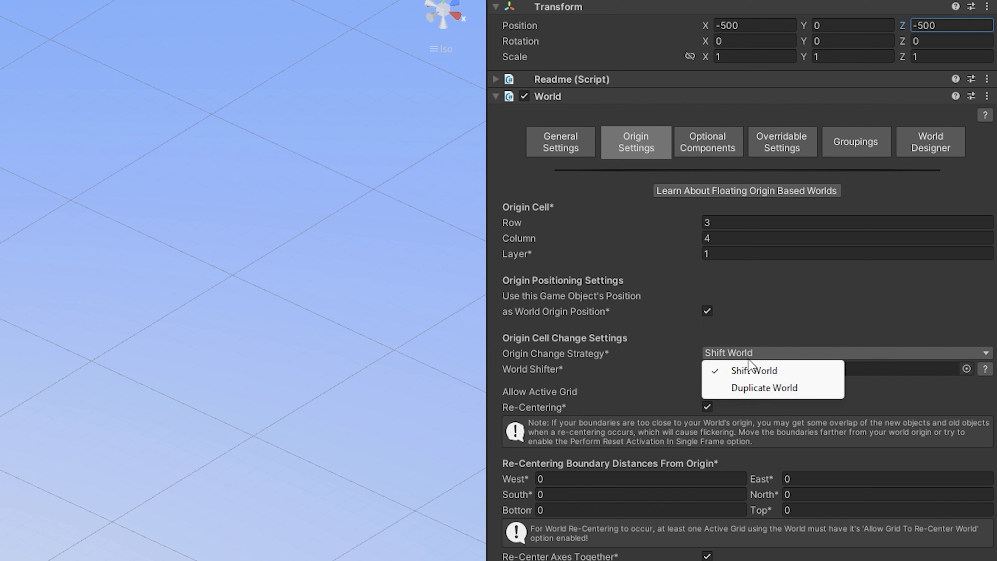
click(747, 386)
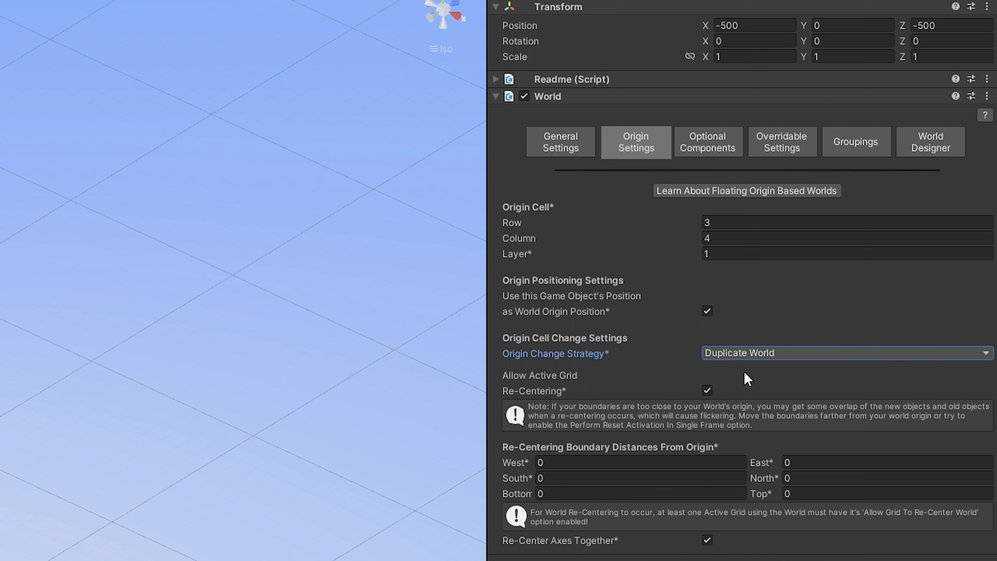
click(763, 354)
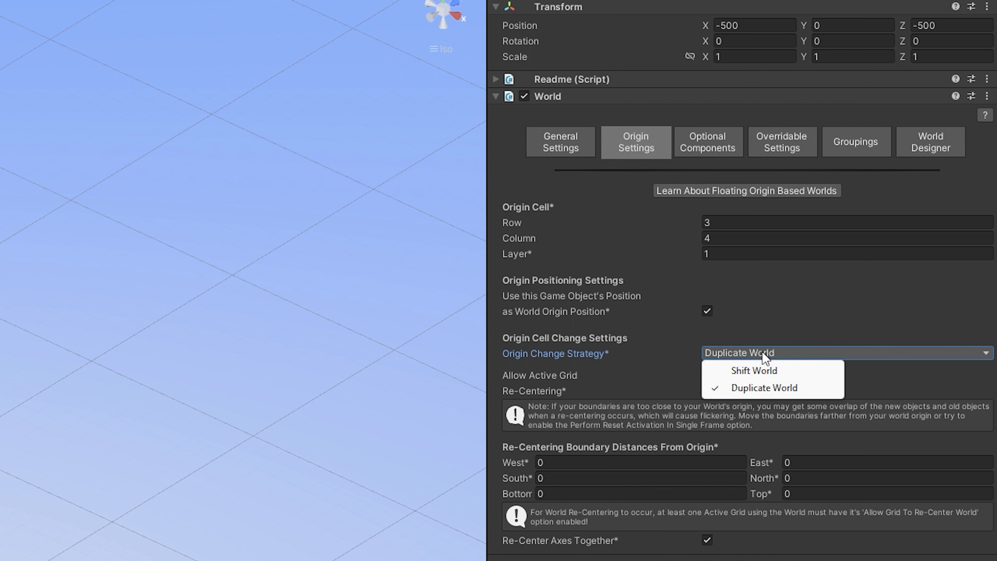
click(763, 376)
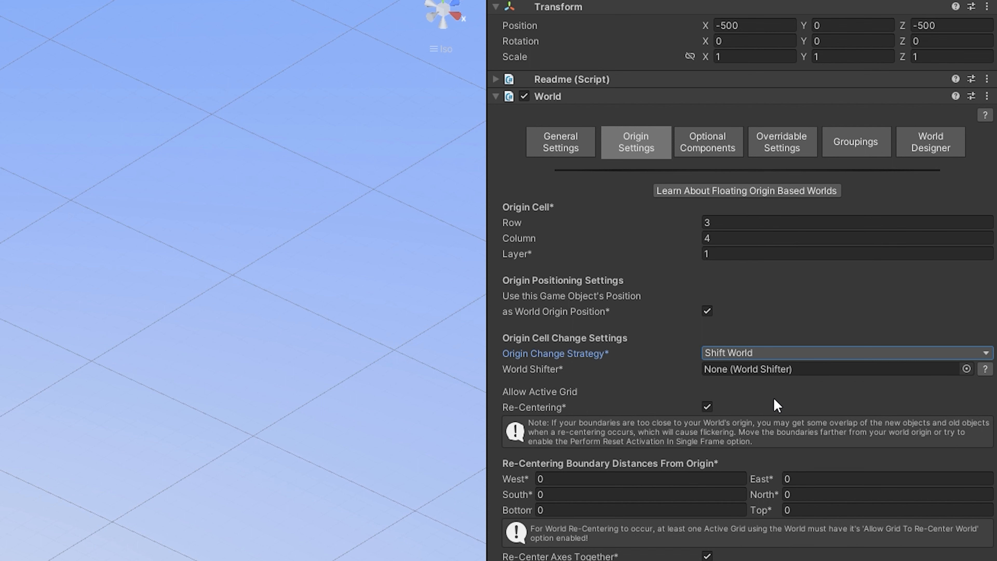
scroll(775, 404, down, 8)
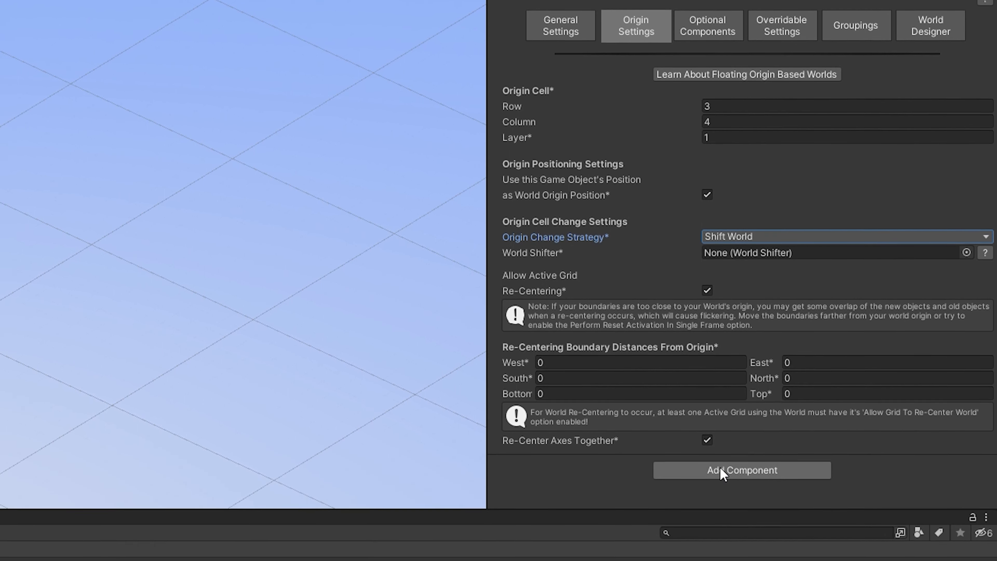
- Add a Standard Hierarchy World Shifter component to the World object and assign it as the World Shifter
click(722, 444)
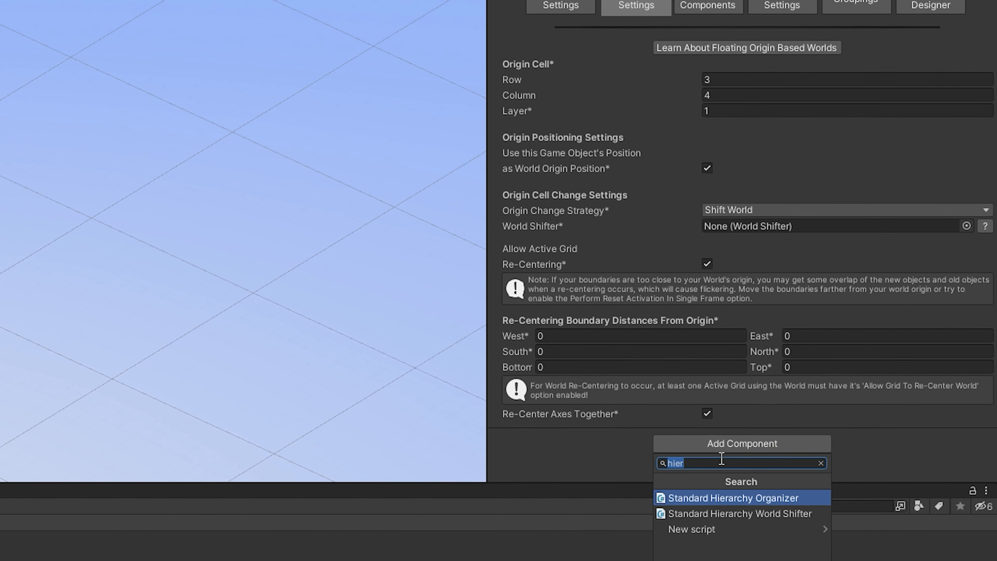
click(738, 513)
scroll(717, 437, down, 10)
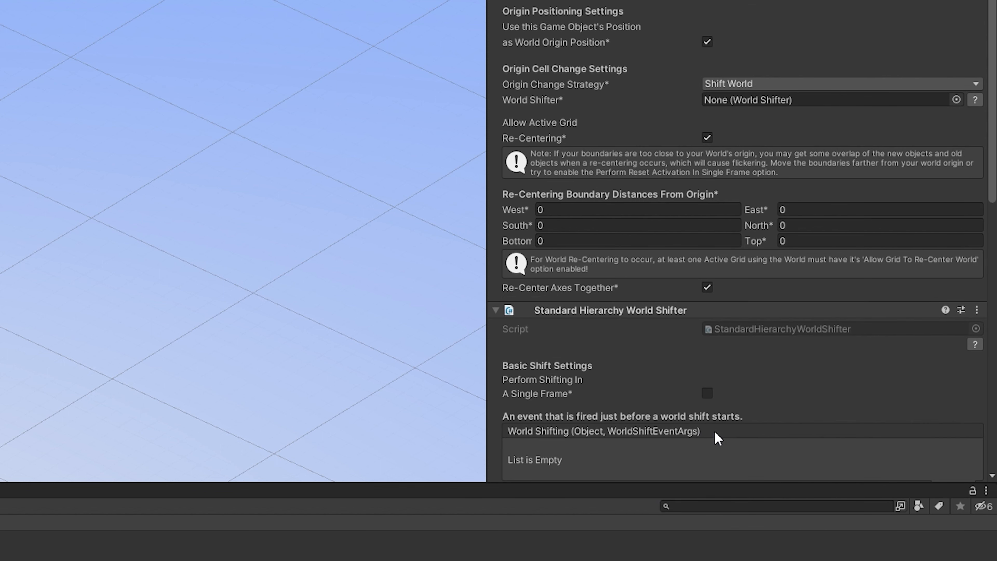
drag(658, 228, 746, 13)
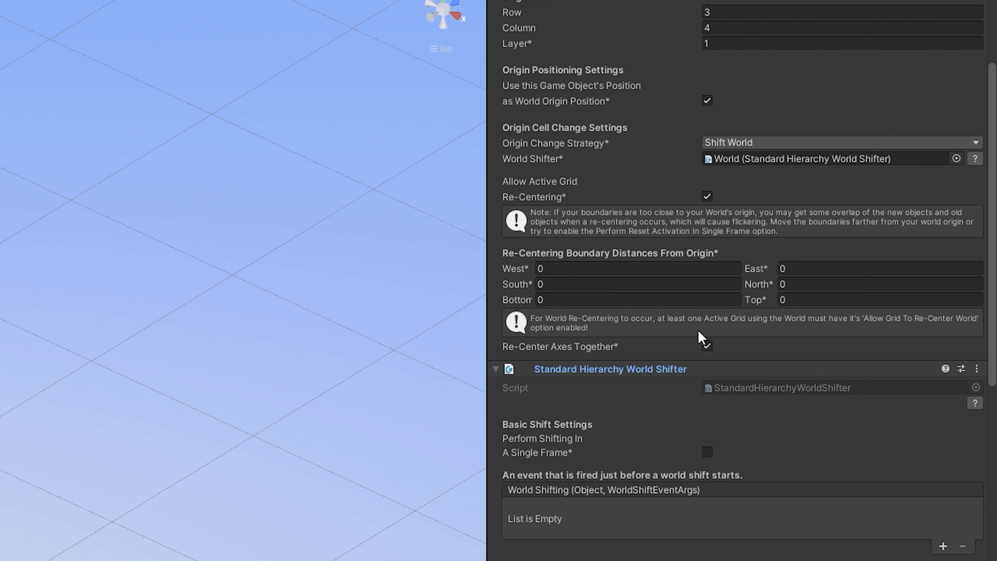
scroll(703, 396, down, 12)
scroll(700, 337, up, 12)
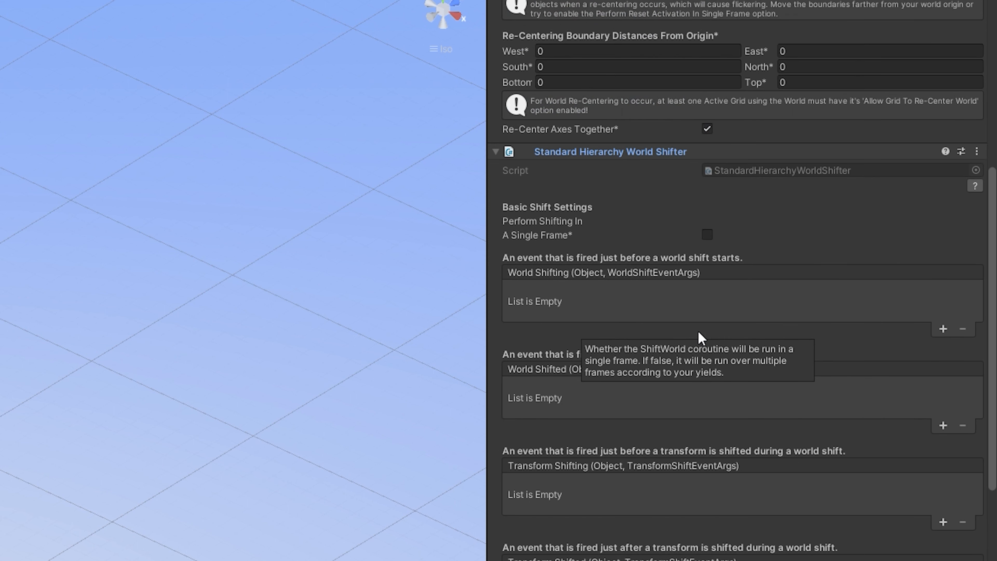
- Remove the Standard Hierarchy World Shifter component and set the Origin Change Strategy to Duplicate World, keeping Active Grid re-centering allowed
right_click(671, 409)
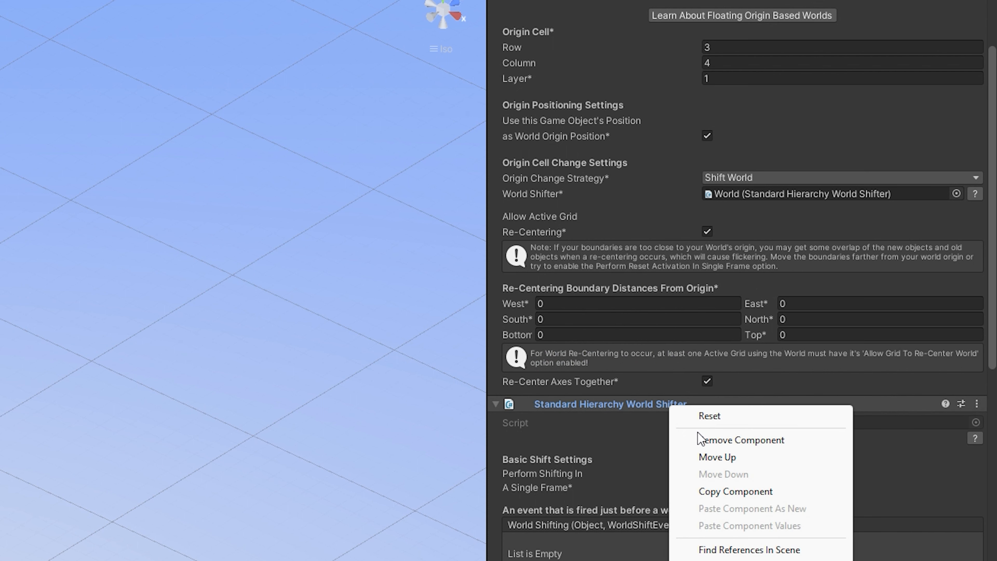
click(704, 439)
click(740, 353)
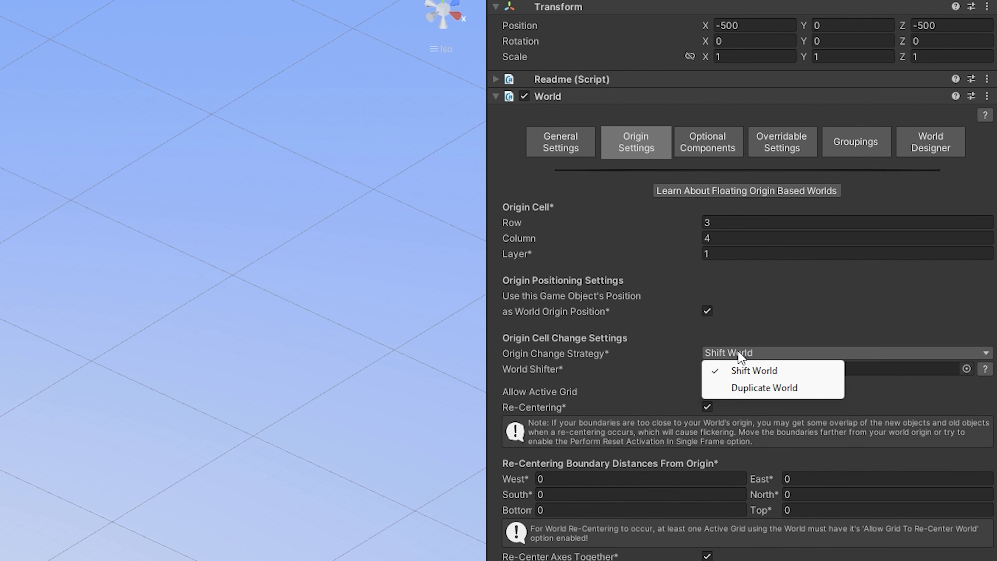
click(746, 388)
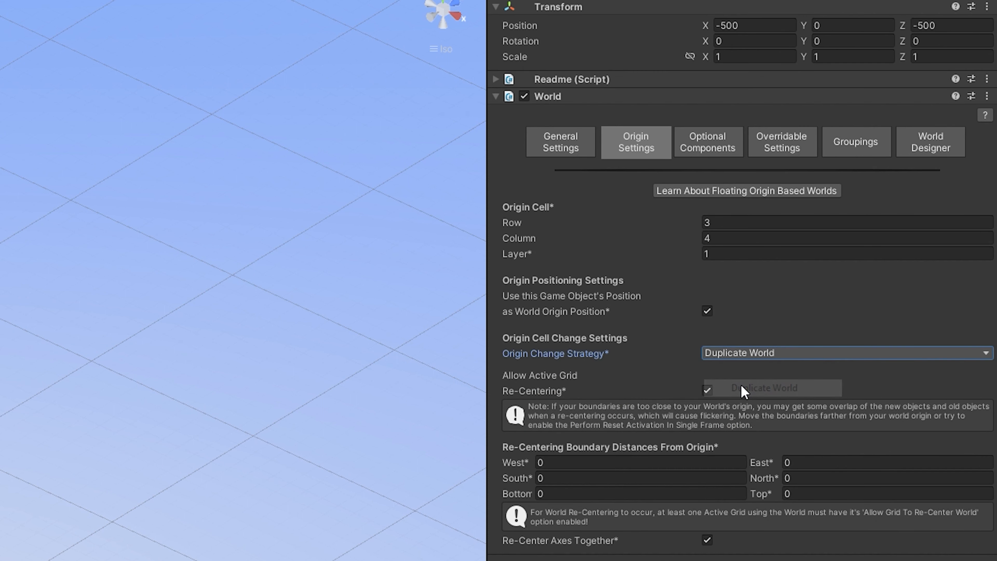
click(707, 390)
click(708, 391)
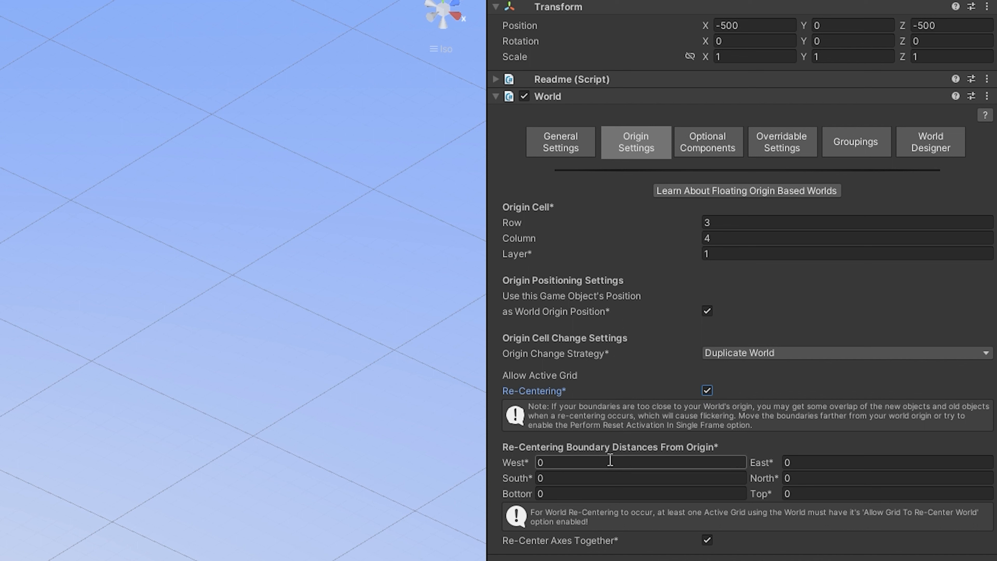
- Set the West, East, North and South re-centering boundary distances from the origin to 7500
click(693, 468)
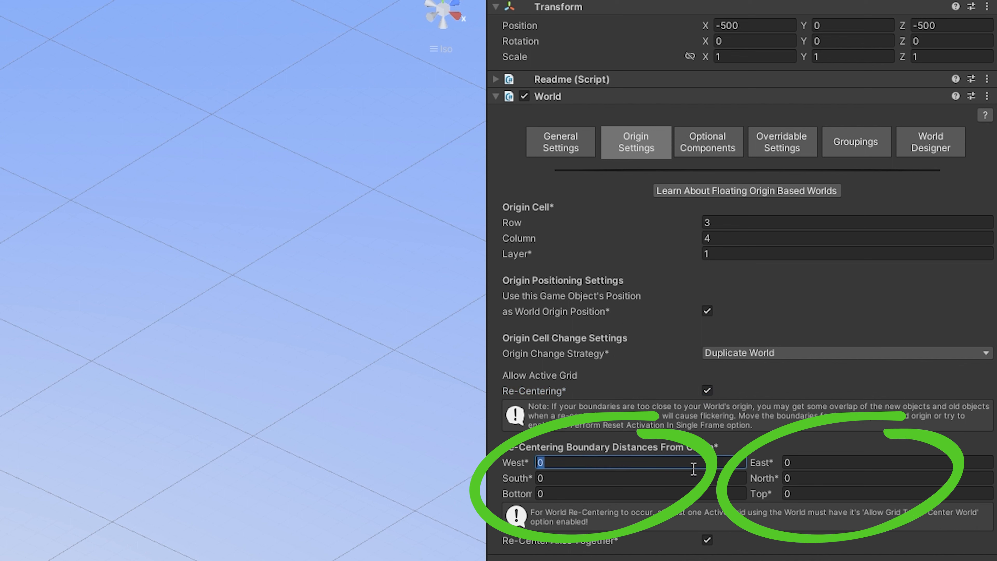
text(7500)
key(Tab)
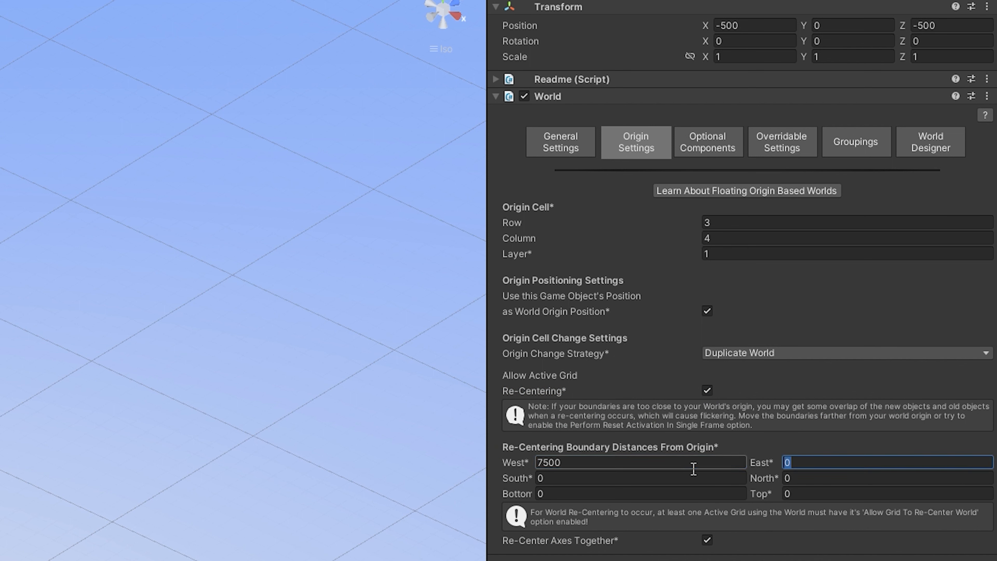
text(7500)
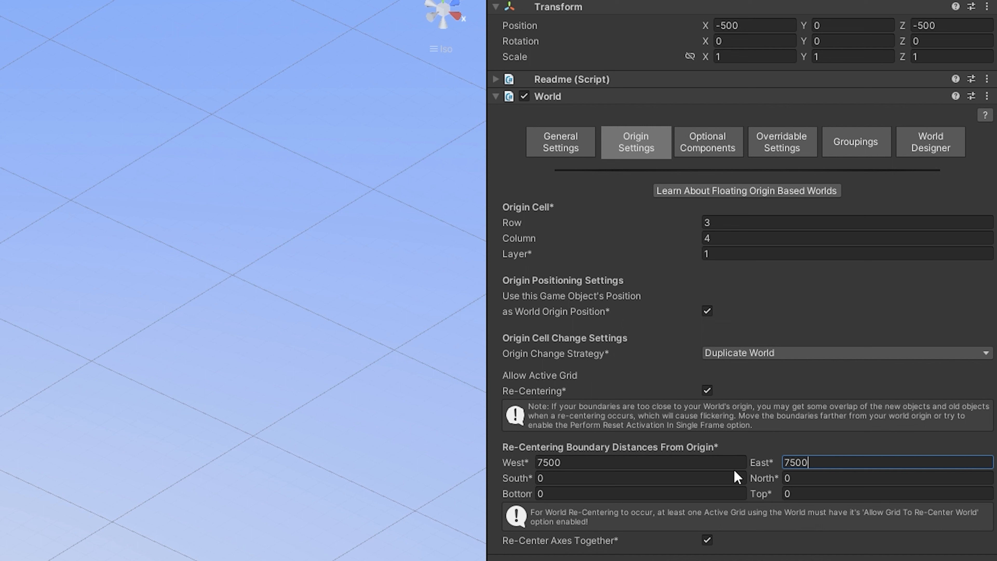
drag(832, 460, 748, 461)
key(ctrl+c)
click(806, 479)
key(ctrl+v)
click(704, 480)
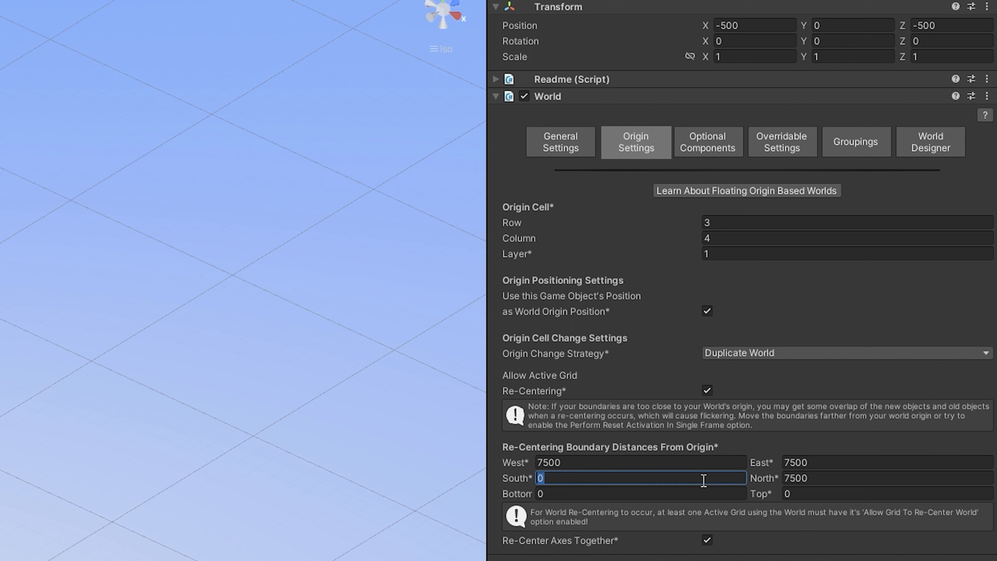
key(ctrl+v)
- Set the Bottom and Top re-centering boundary distances from the origin to 7500
mouse_move(761, 494)
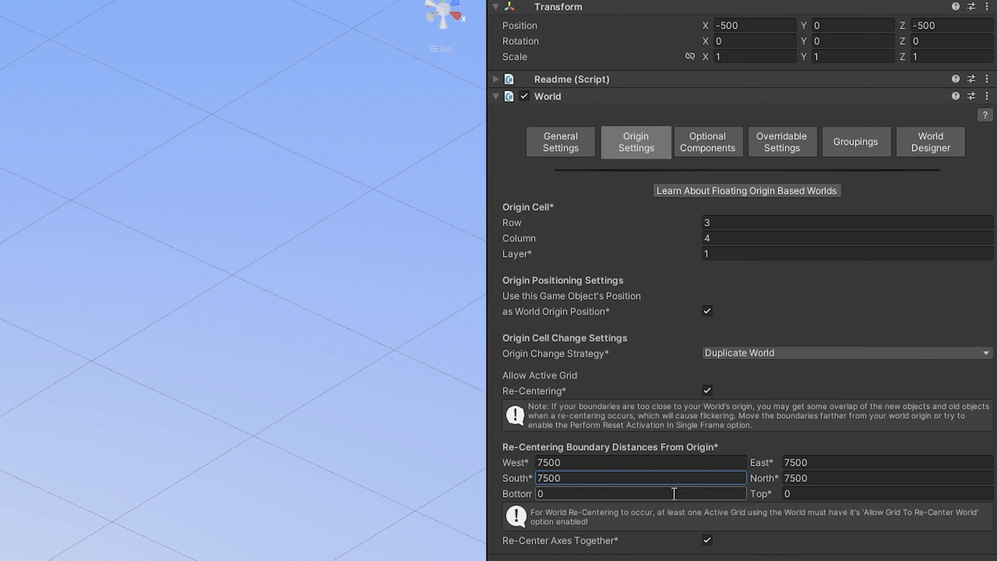
click(651, 494)
key(ctrl+v)
click(788, 493)
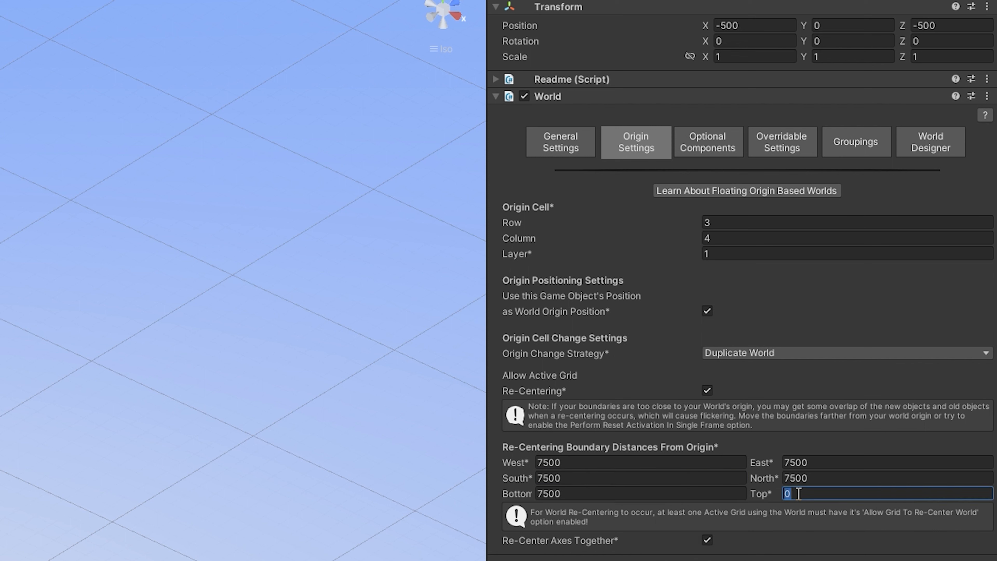
key(ctrl+v)
double_click(799, 493)
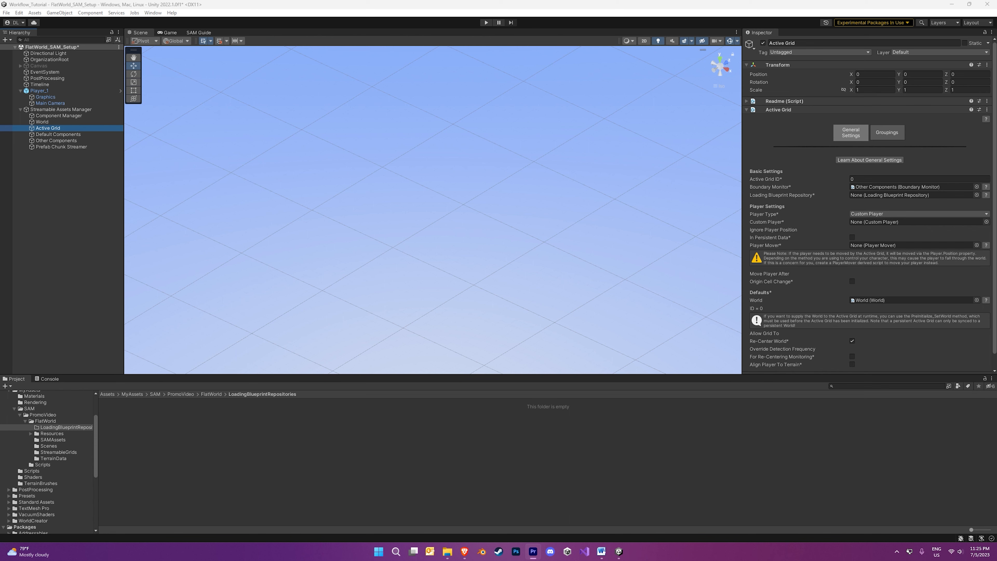
- Review the World's General Settings and expand its Saved World Regions section
click(76, 122)
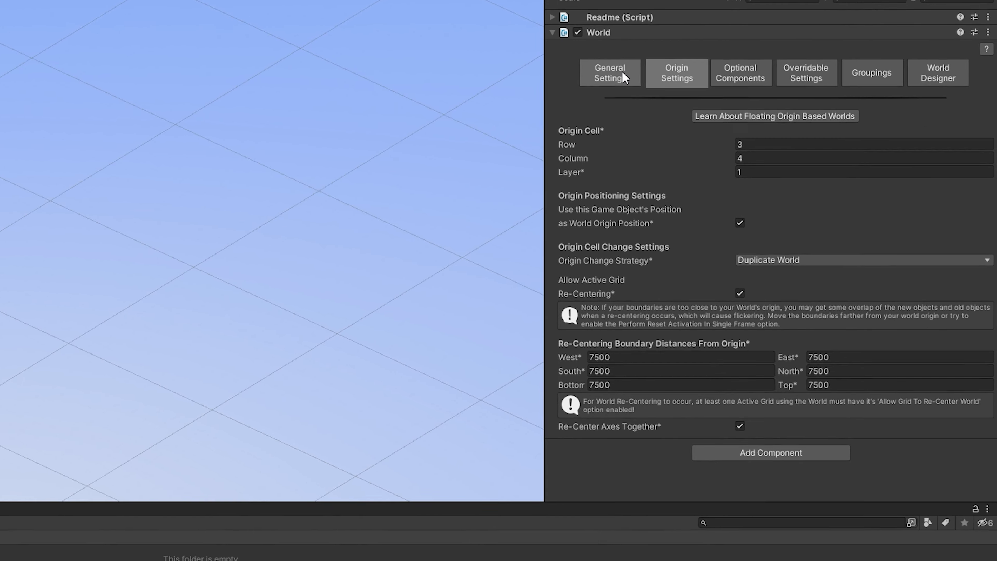
click(622, 71)
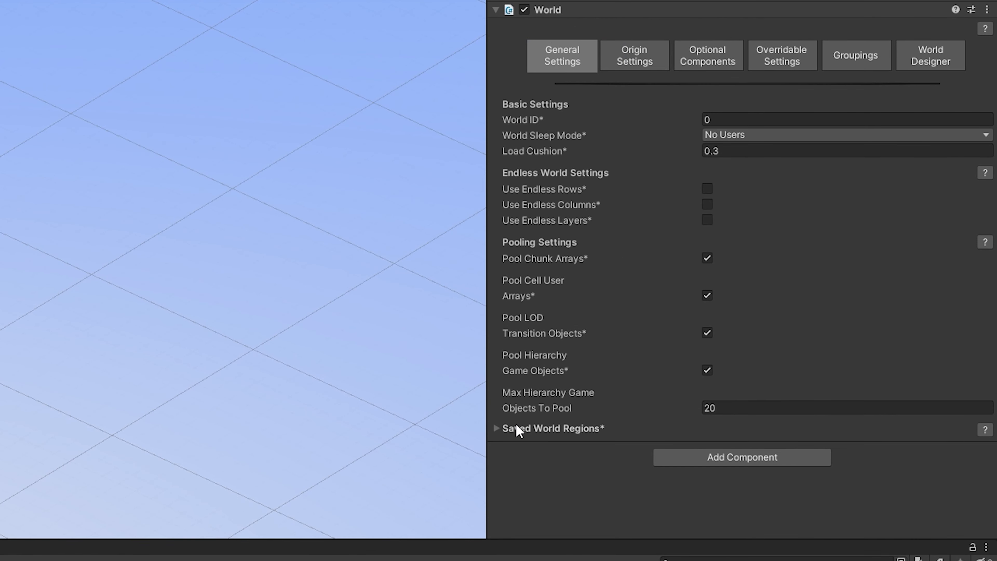
click(496, 428)
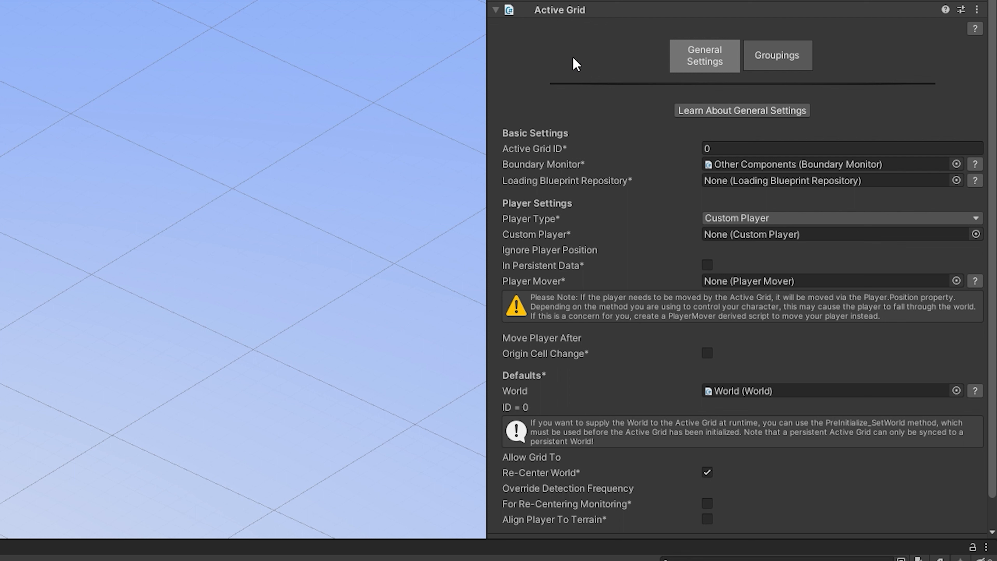
- Add two trial groupings to the Active Grid and remove both of them
click(759, 63)
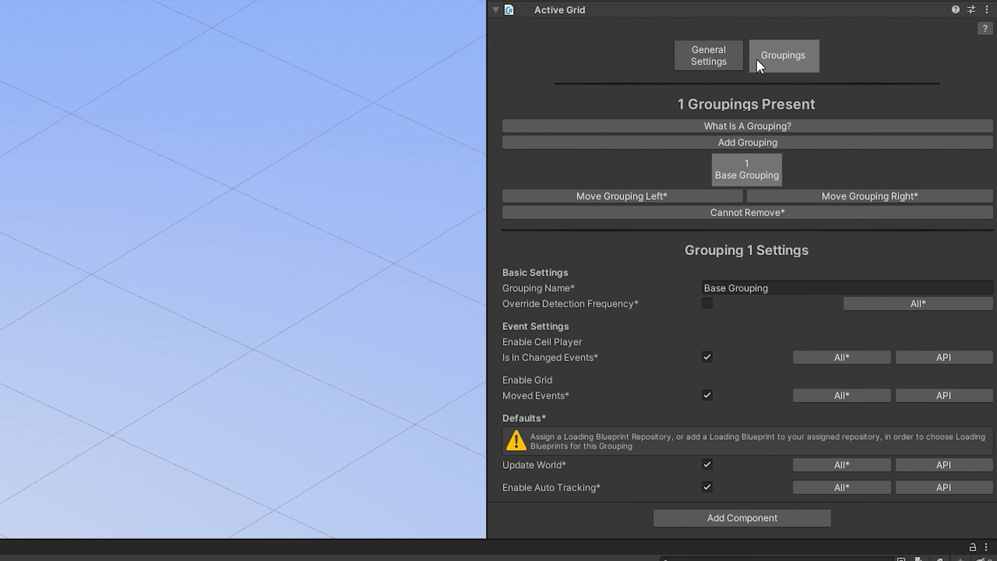
click(753, 145)
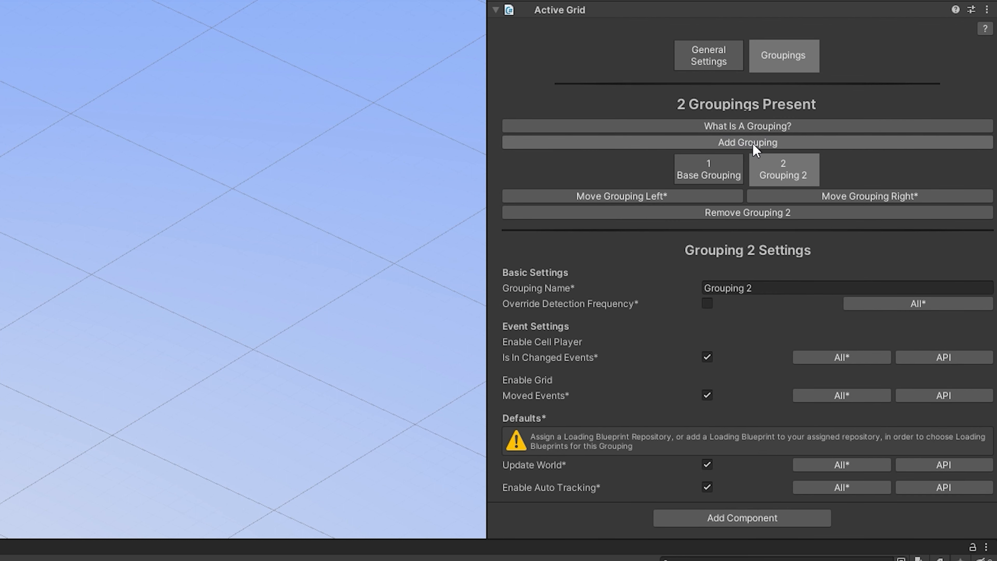
click(754, 144)
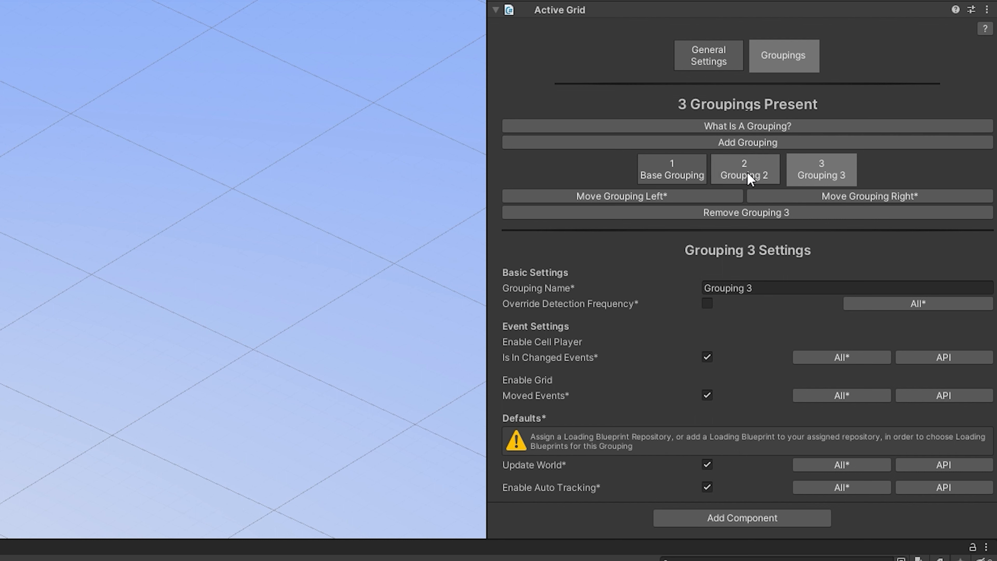
click(751, 213)
click(752, 214)
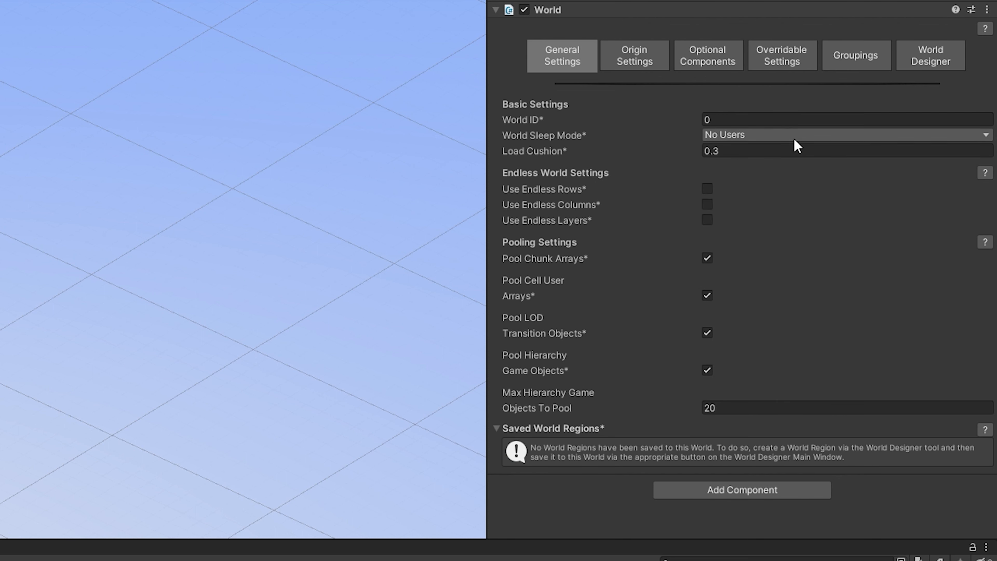
- Check the World's groupings, and add and remove two more trial groupings on the Active Grid for comparison
click(857, 56)
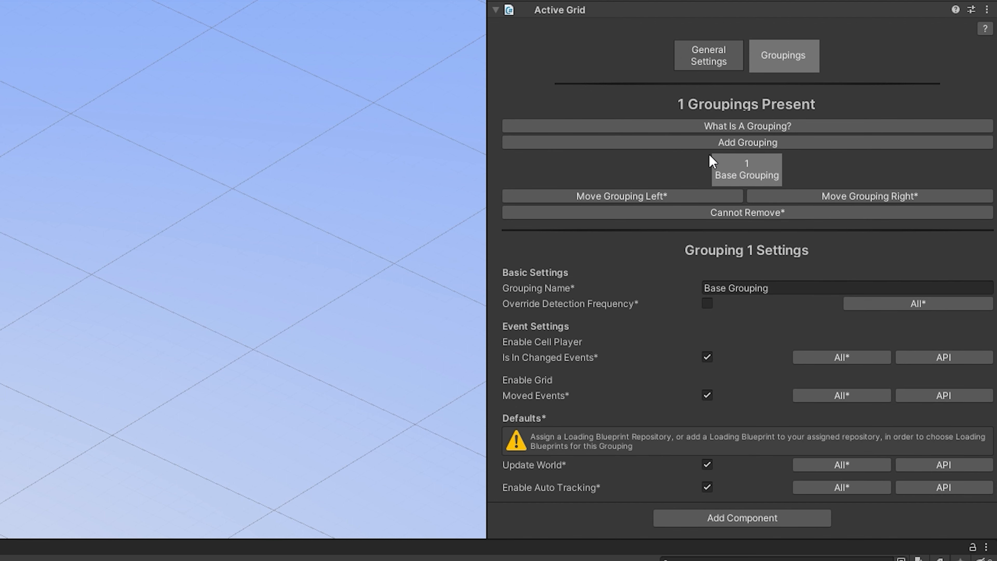
click(717, 63)
click(763, 57)
click(755, 145)
click(755, 145)
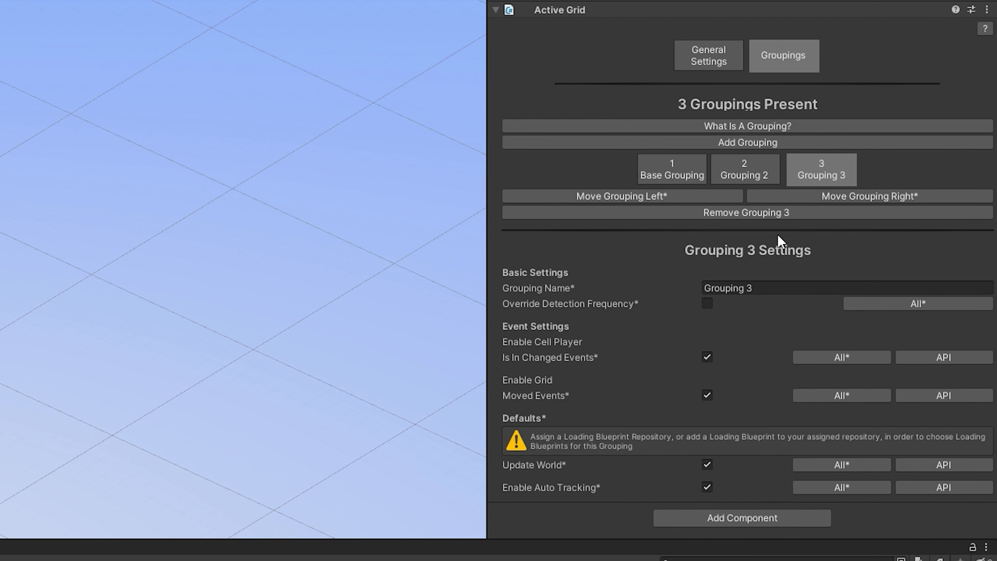
click(786, 214)
click(786, 213)
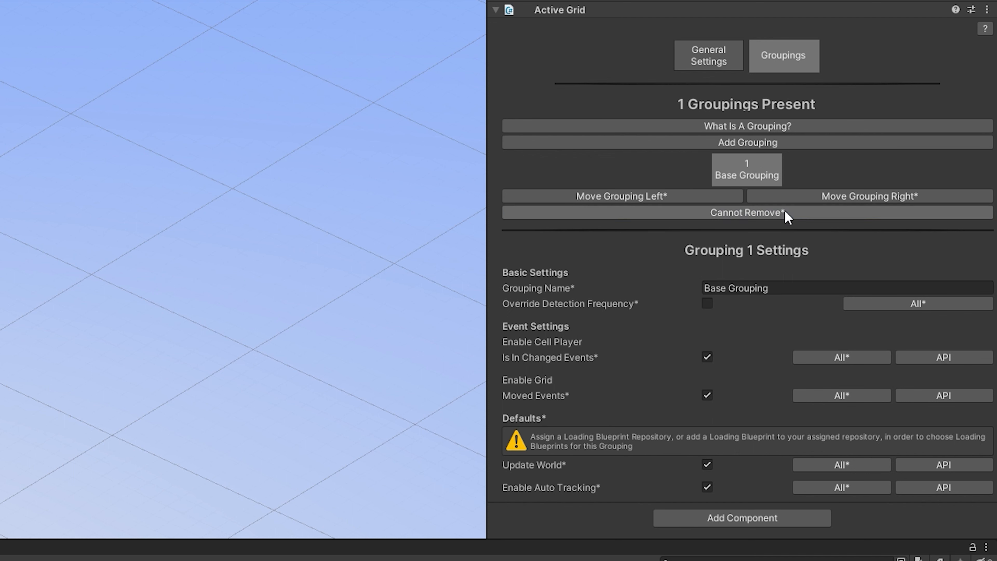
- Review the World reference in the Active Grid's General Settings and inspect the Boundary Monitor's Detection Frequency
click(717, 60)
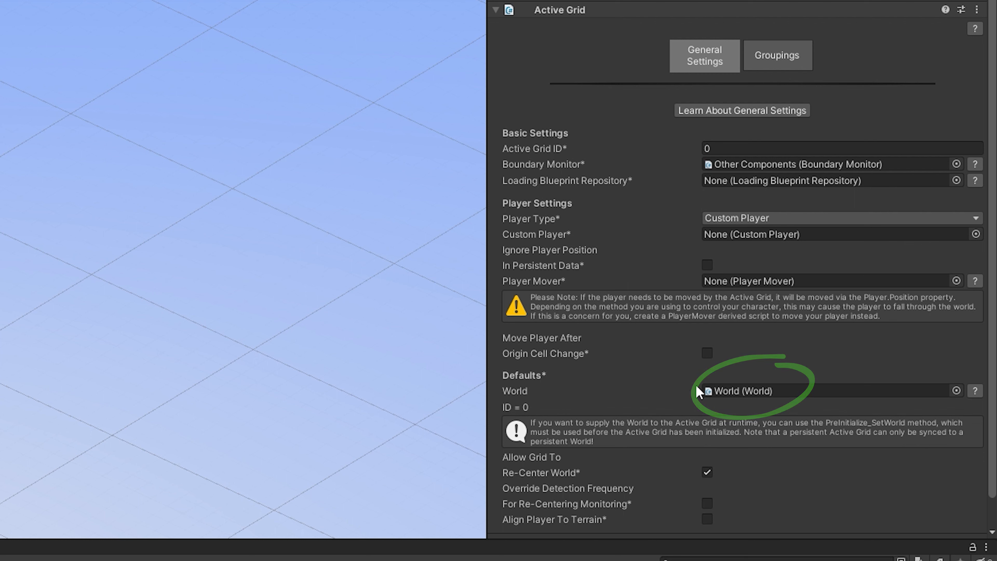
click(767, 394)
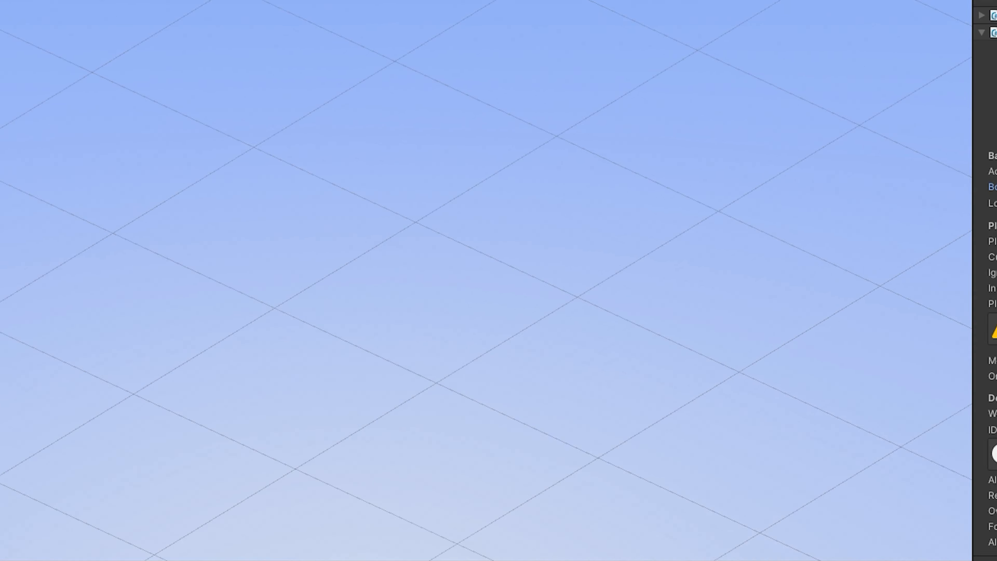
click(114, 73)
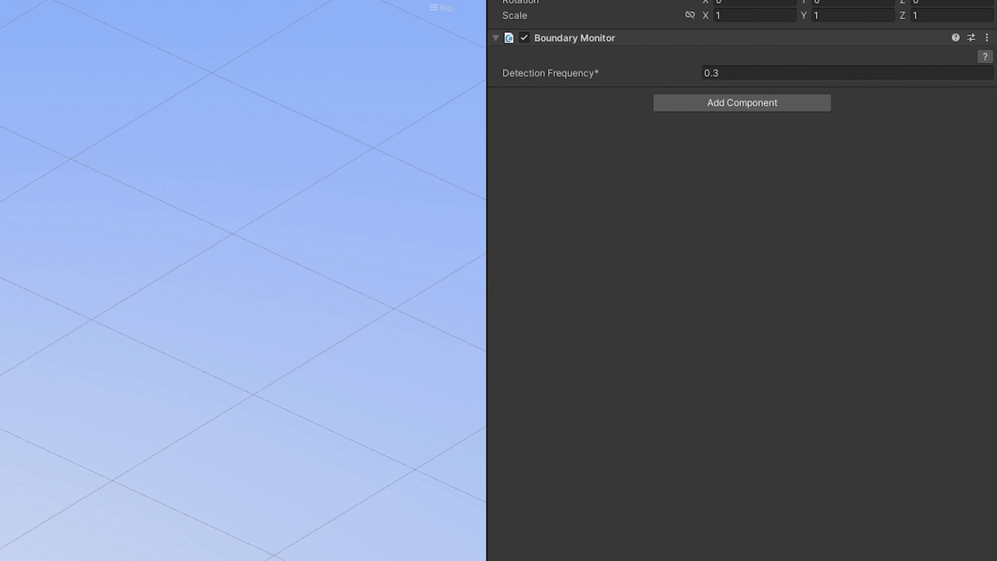
scroll(565, 377, down, 2)
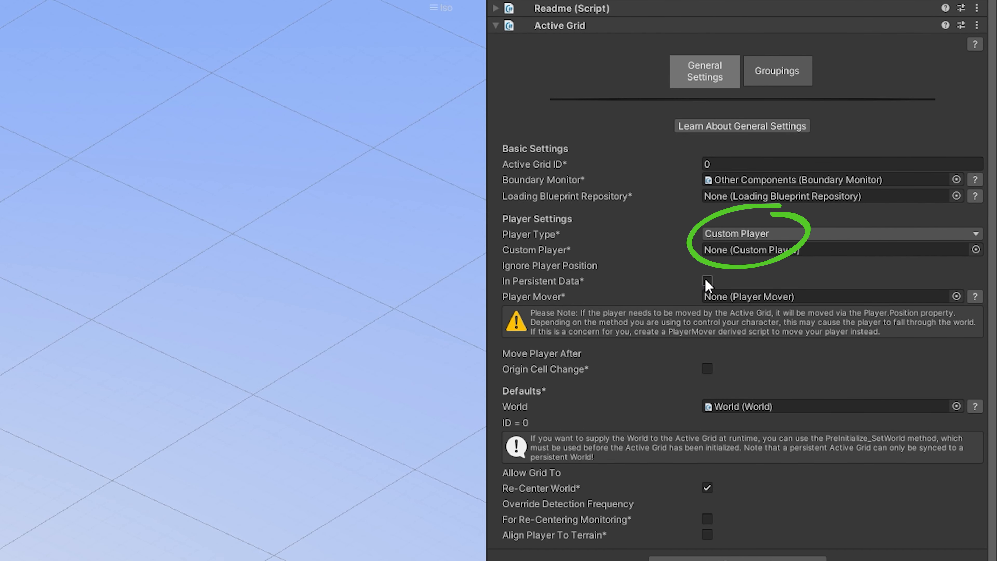
- Set the Active Grid's Player Type to Transform Player and assign the Player_1 root object as its Player Transform
click(717, 237)
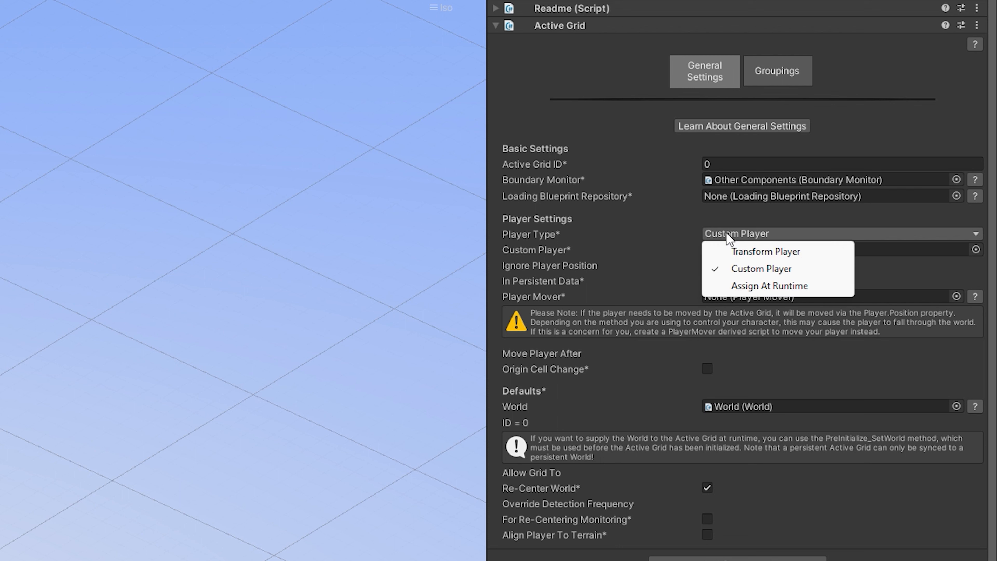
click(738, 254)
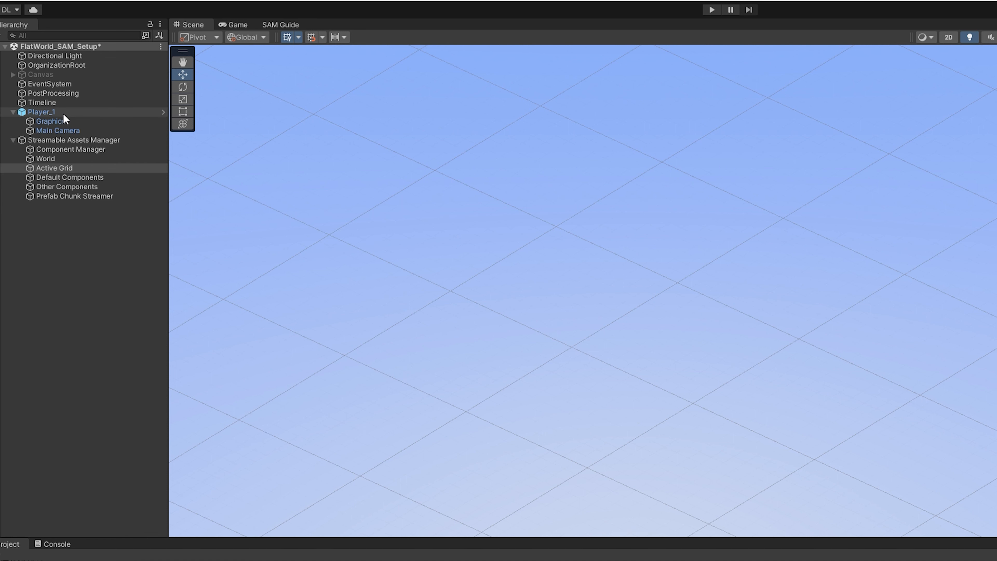
drag(64, 118, 816, 291)
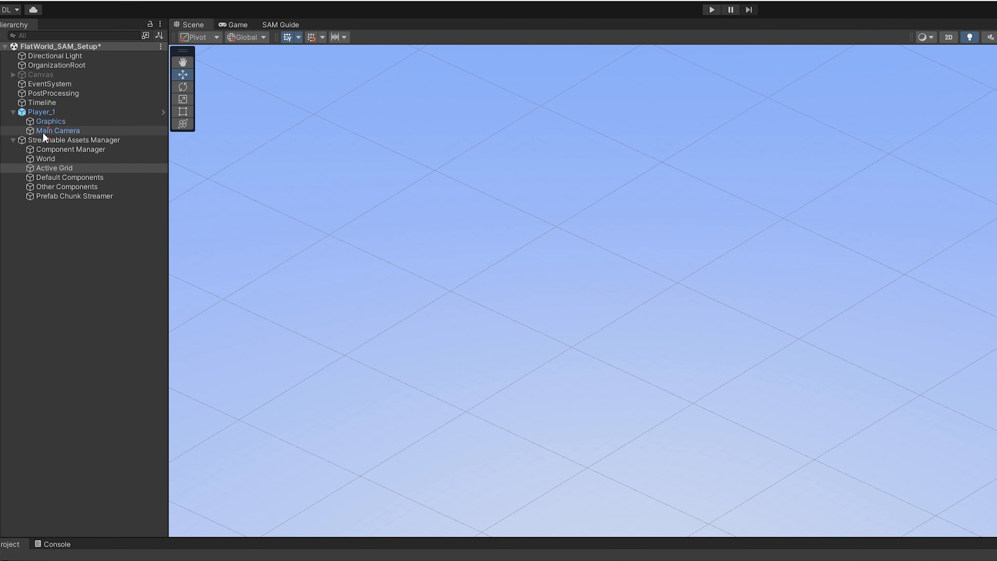
click(46, 112)
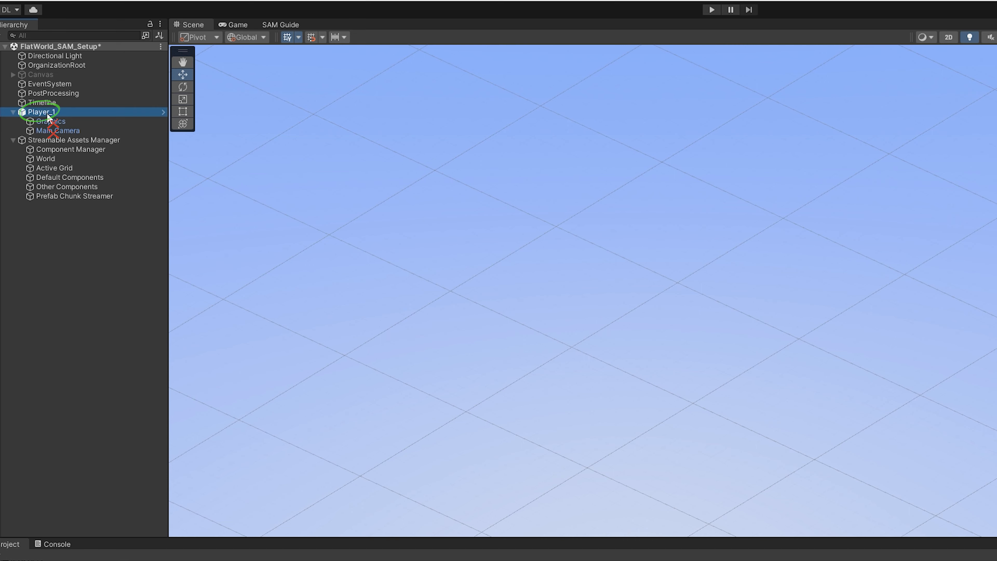
click(55, 169)
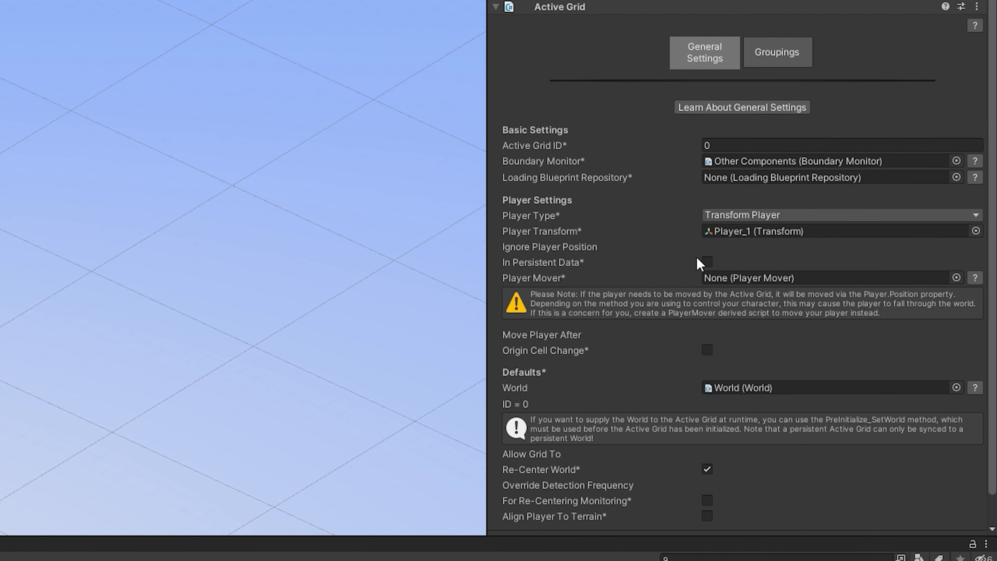
click(772, 217)
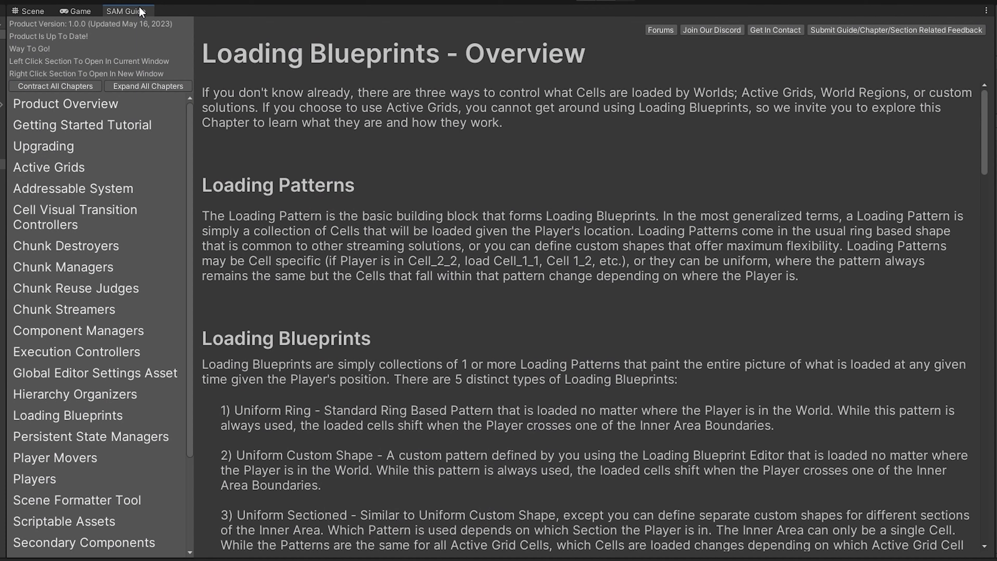
- Read The Player section of the Active Grids General Settings guide, covering the Player Type options and Player Movers
click(88, 172)
click(91, 228)
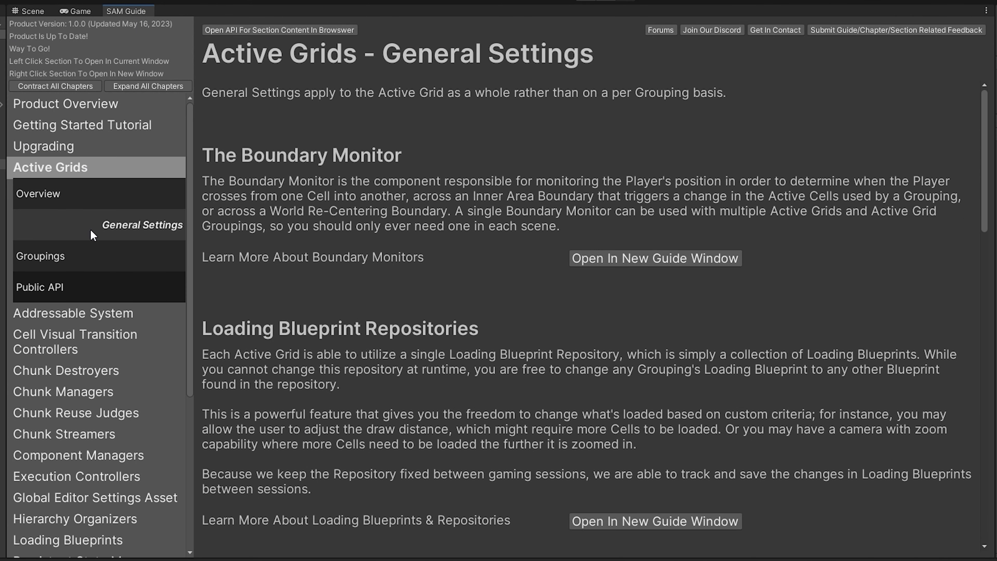
scroll(432, 271, down, 8)
scroll(432, 267, down, 3)
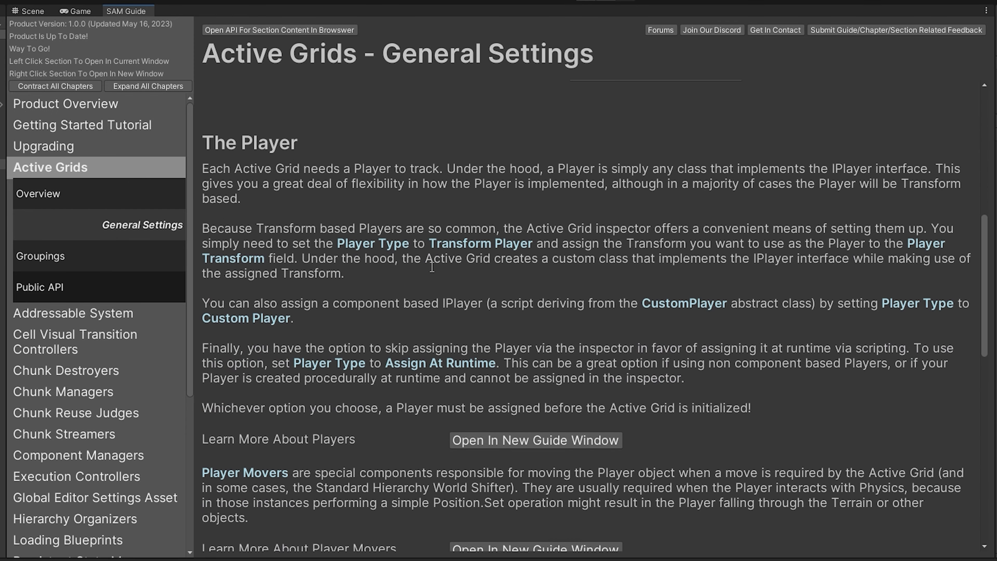
scroll(459, 338, down, 1)
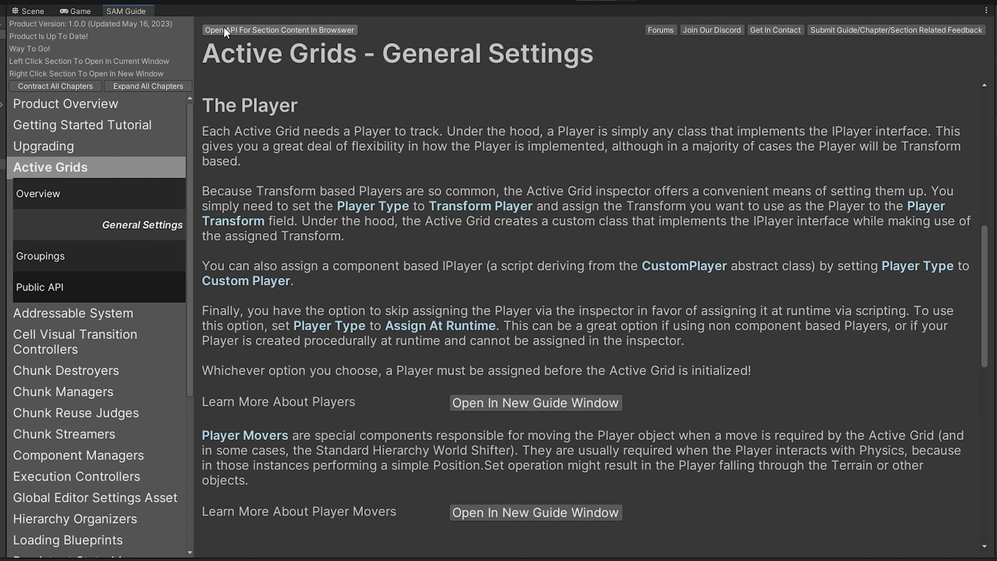
click(36, 11)
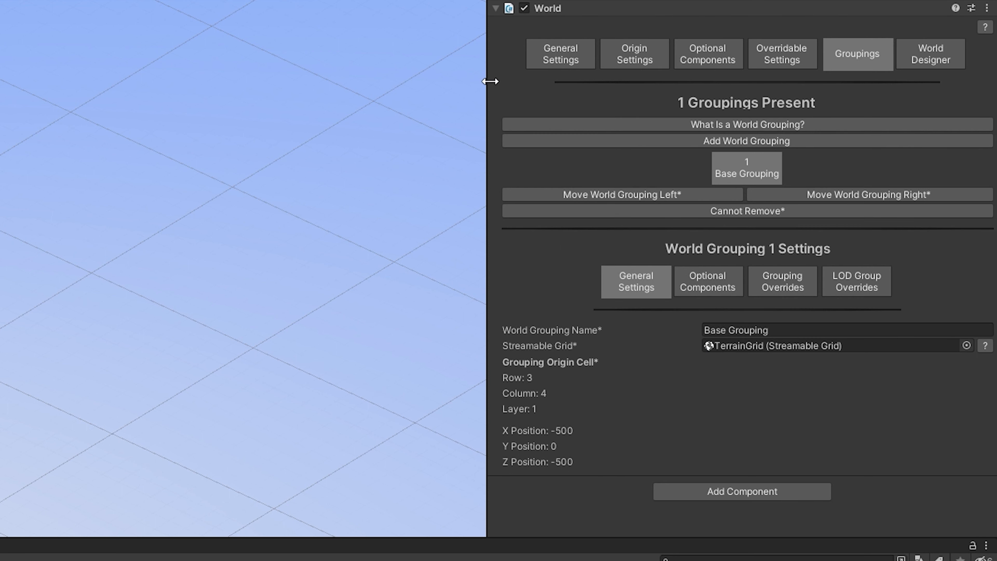
- Review the World's Origin Settings and enable Move Player After Origin Cell Change on the Active Grid
click(622, 65)
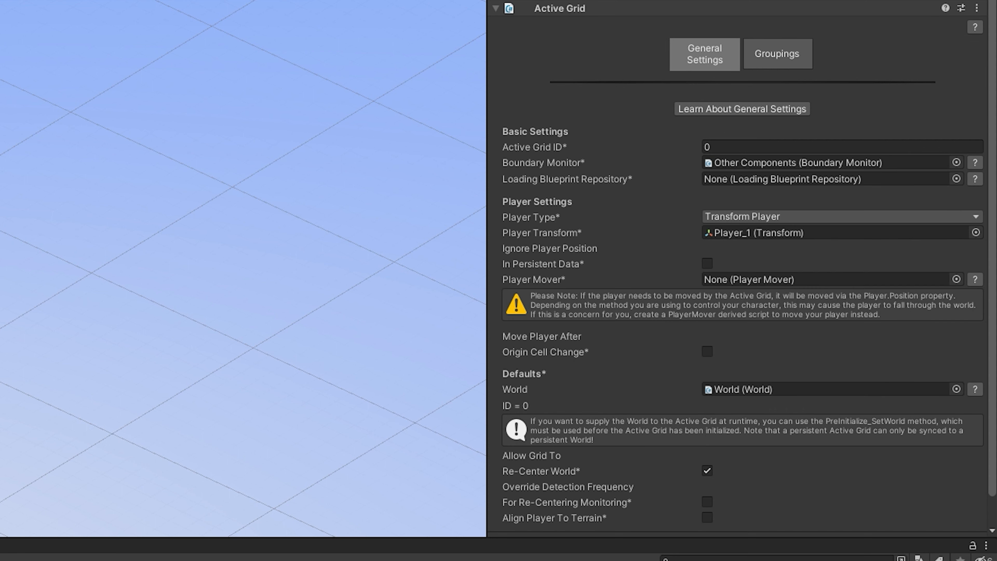
scroll(750, 473, down, 2)
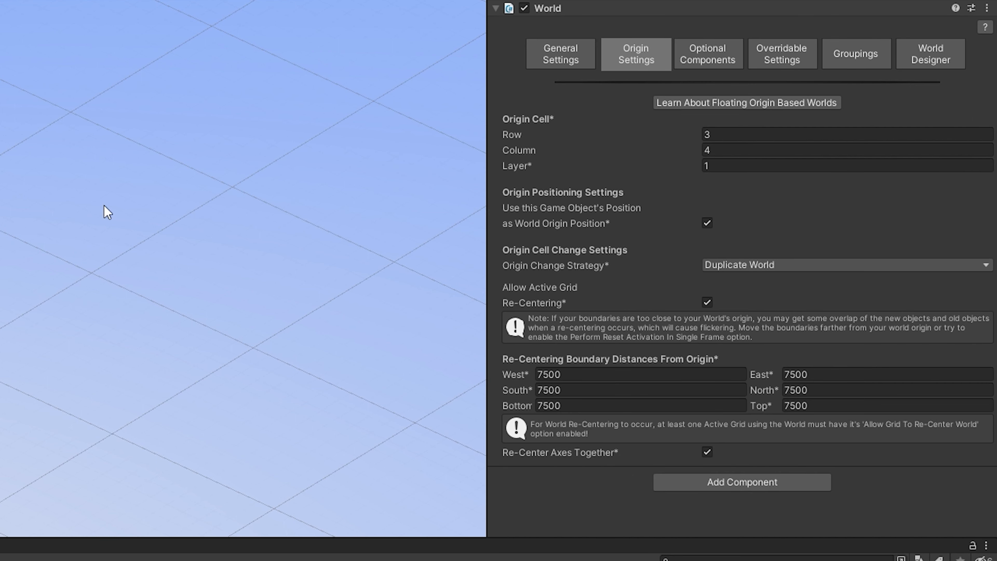
click(719, 264)
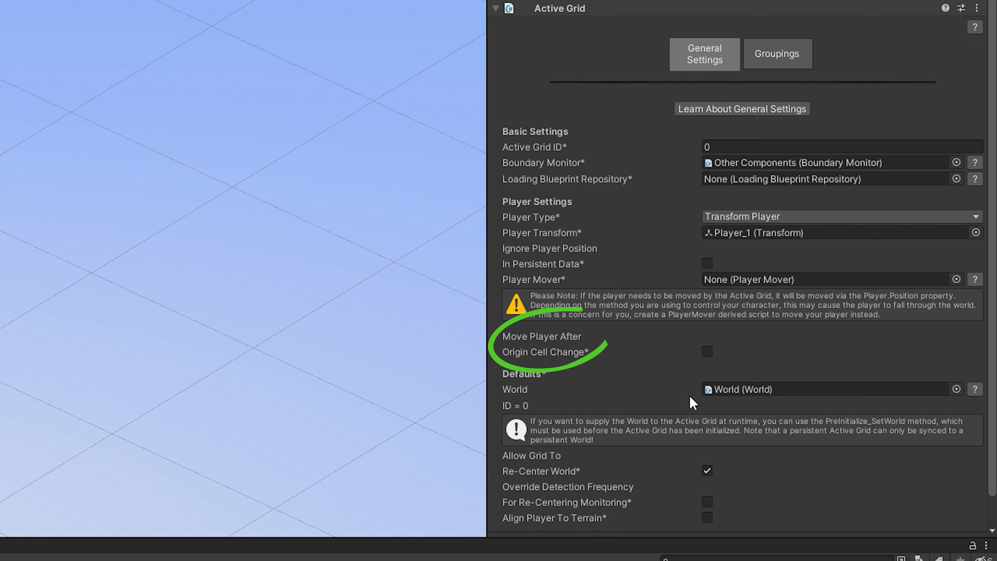
click(708, 351)
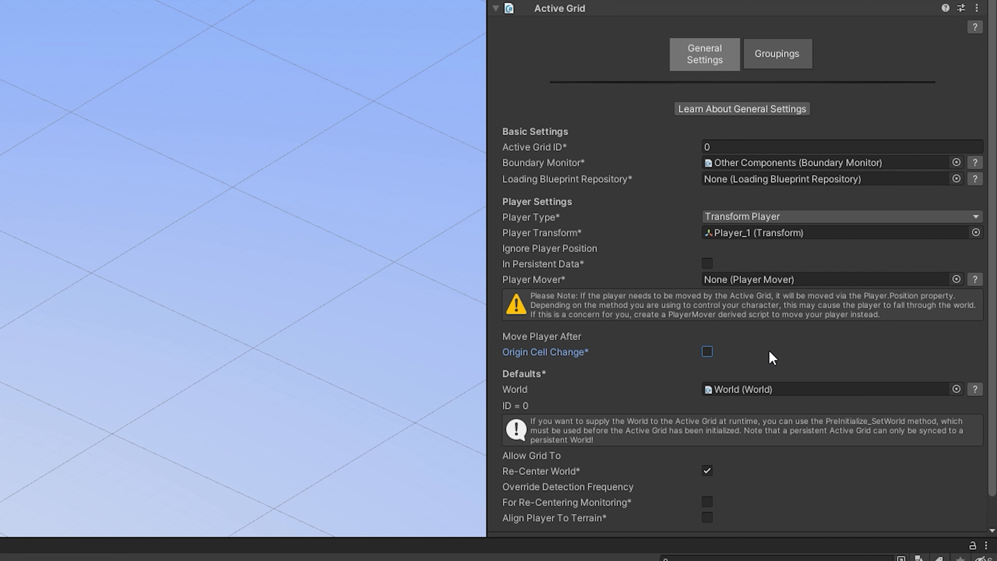
click(709, 353)
- Enable Align Player To Terrain with a Y Offset of 0.5, and check the Active Grid's Base Grouping settings
scroll(742, 381, down, 2)
mouse_move(566, 491)
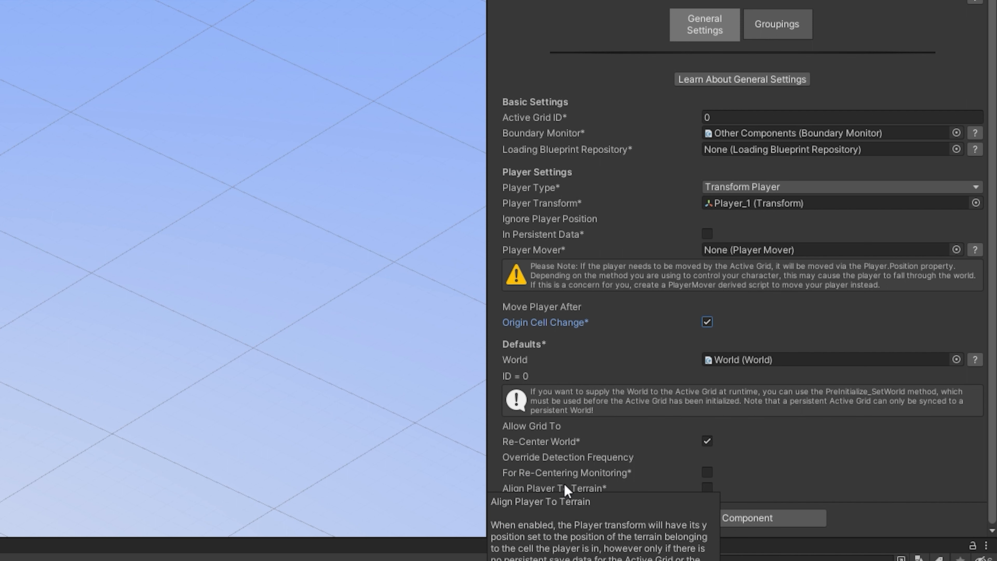
click(706, 488)
scroll(786, 473, down, 2)
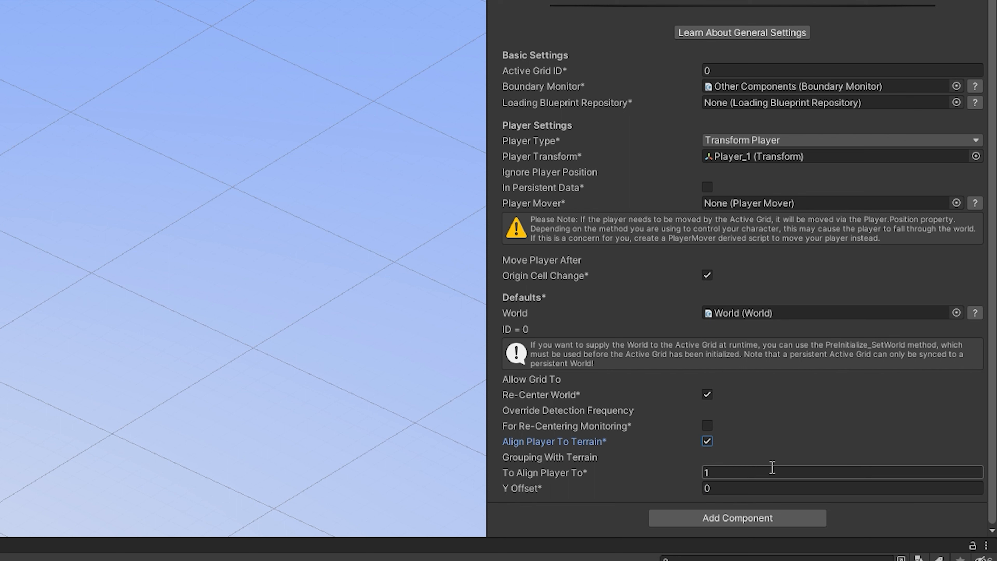
mouse_move(772, 456)
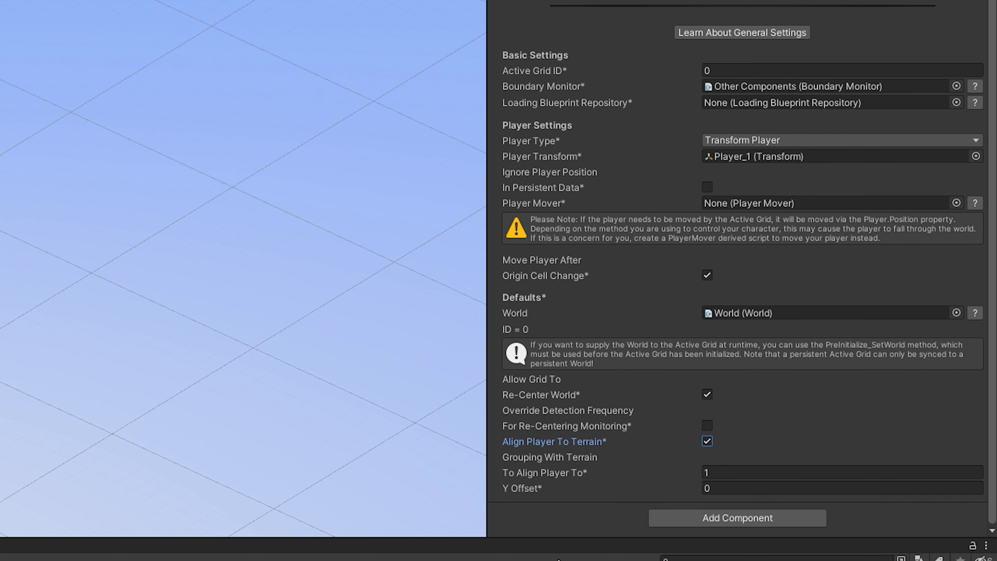
click(726, 489)
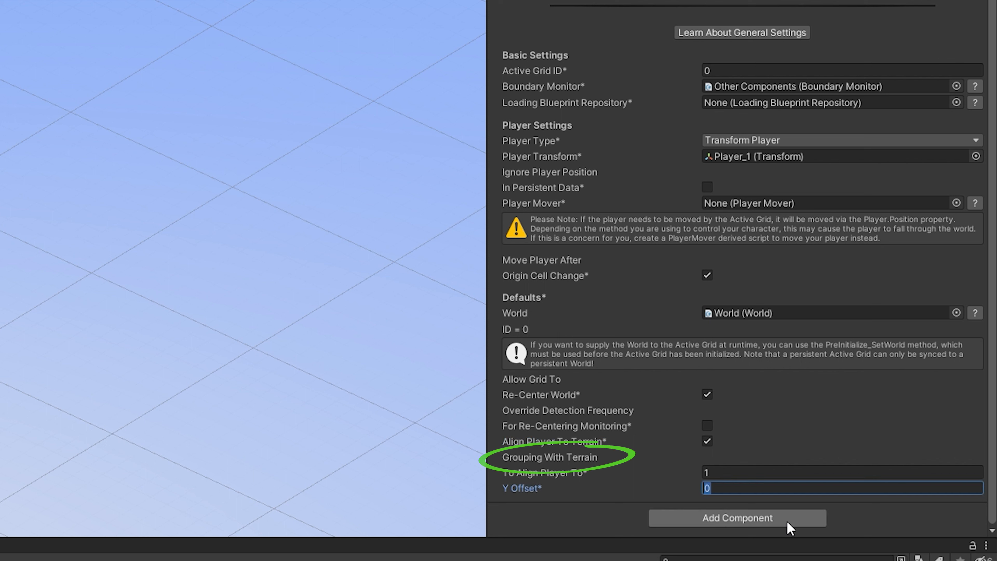
text(0.5)
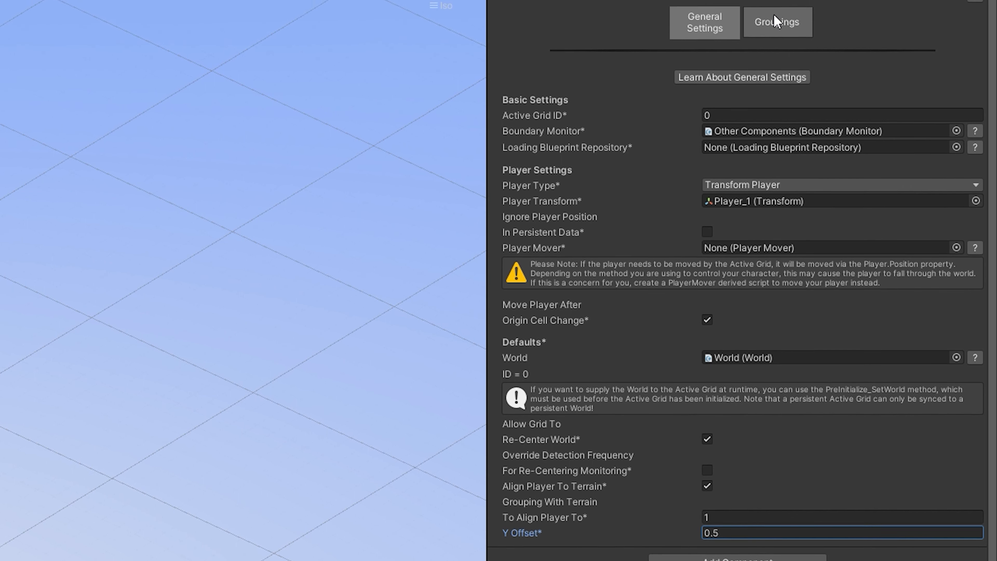
click(774, 61)
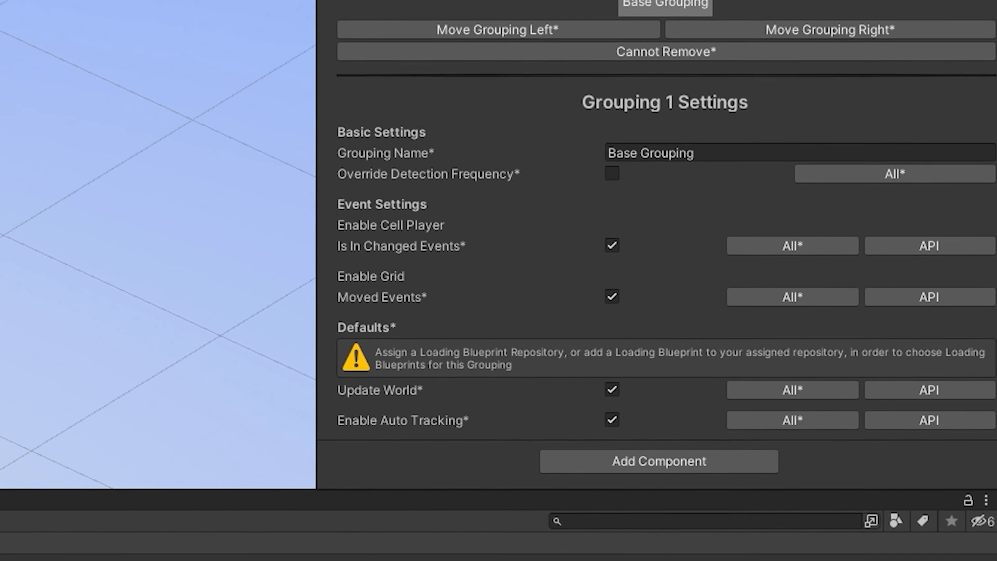
click(725, 49)
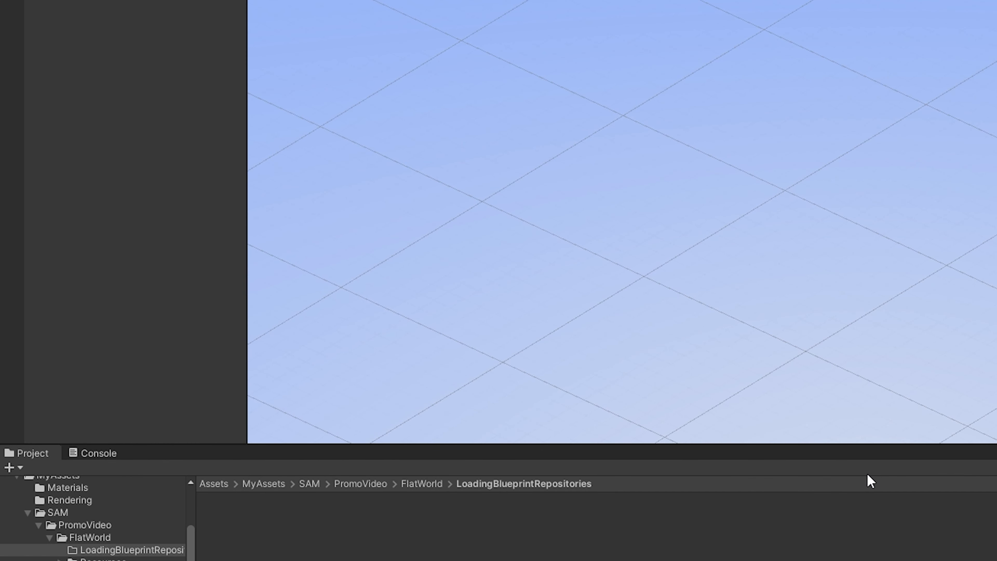
- Create a SAM Loading Blueprint Repository in the LoadingBlueprintRepositories folder and name it StartingRepository
right_click(351, 556)
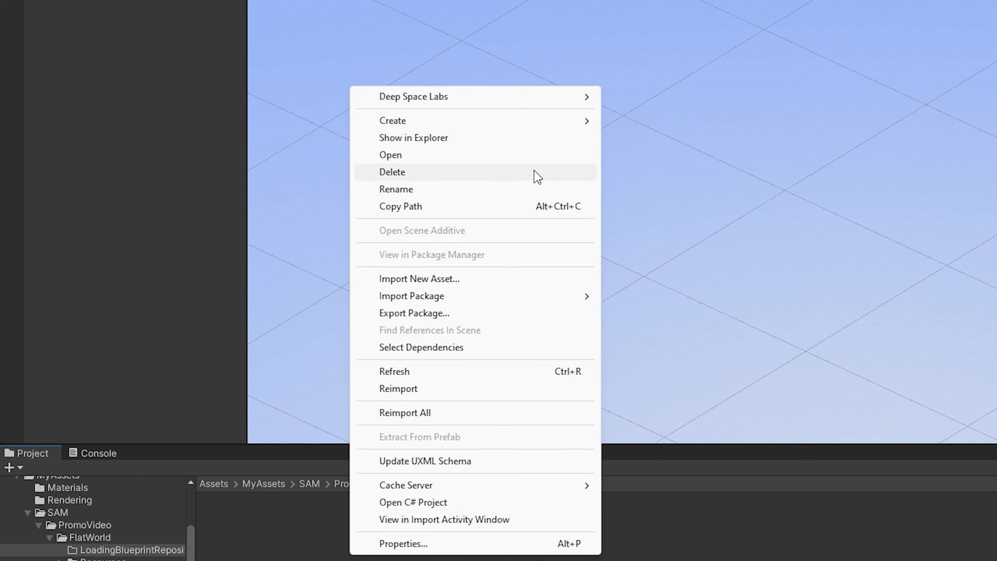
mouse_move(560, 124)
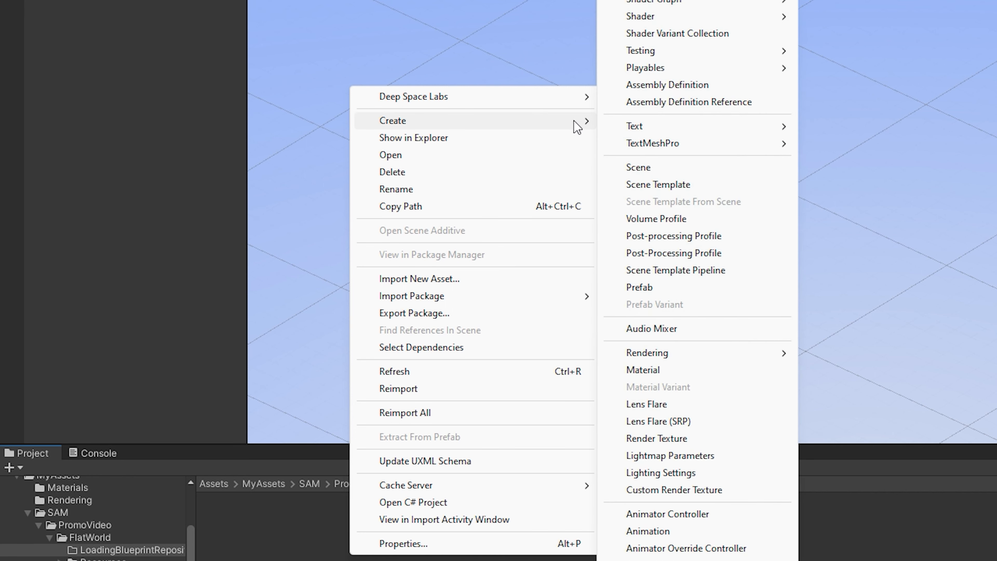
mouse_move(724, 77)
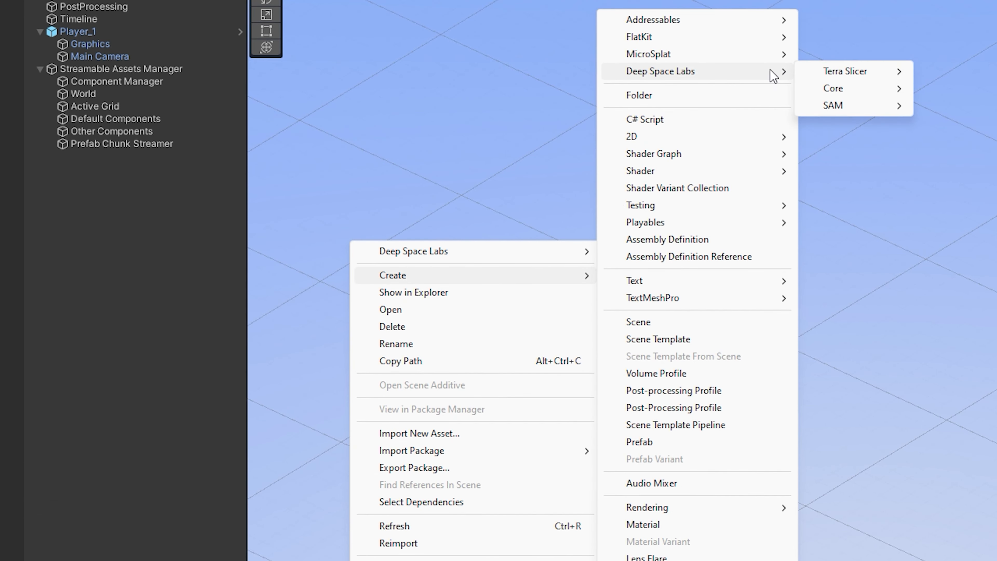
mouse_move(875, 105)
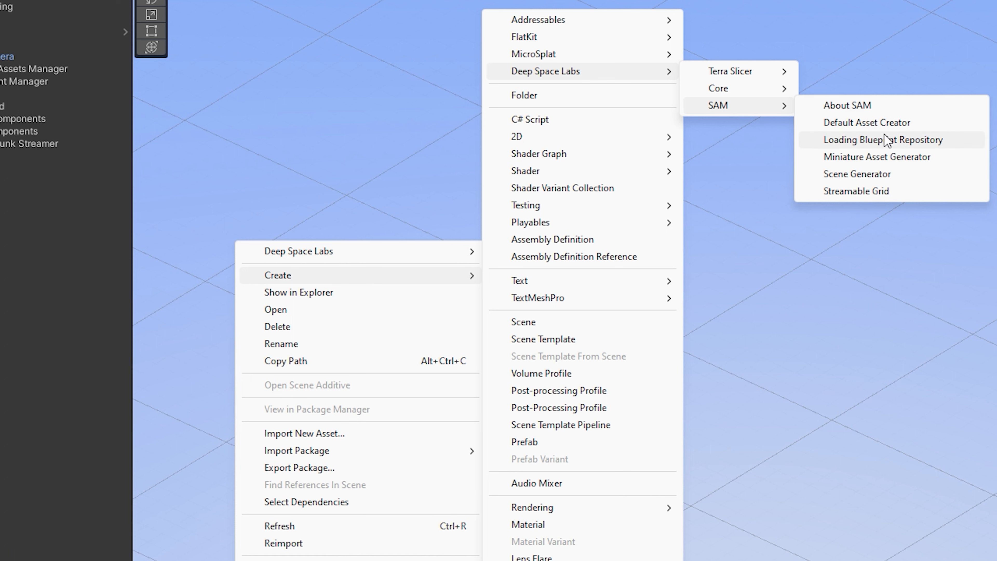
click(901, 144)
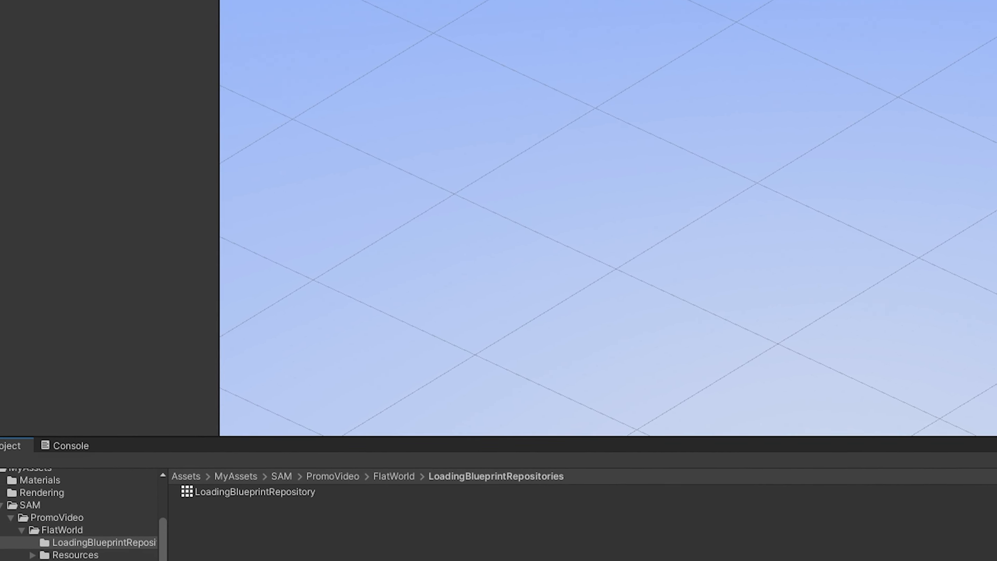
click(320, 440)
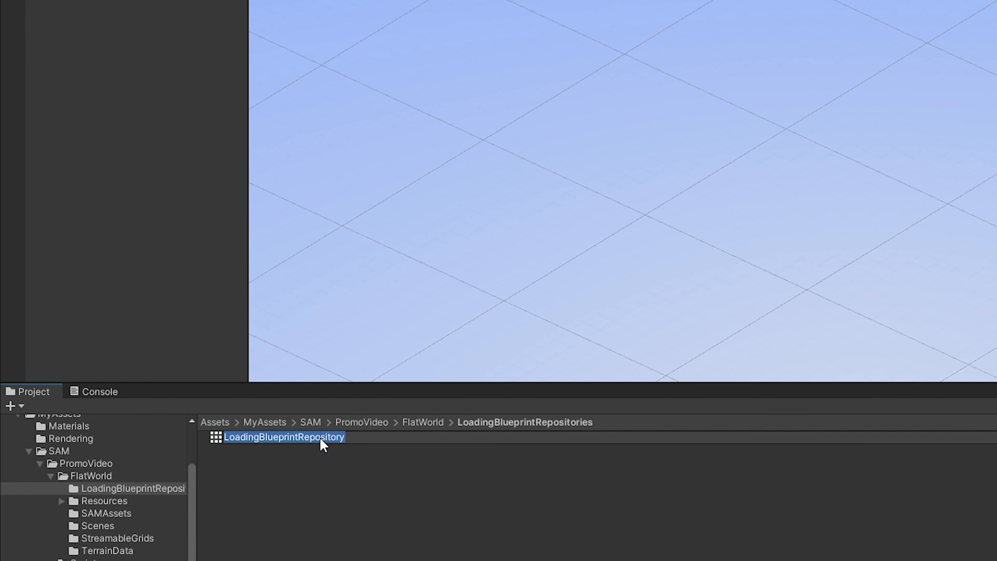
text(StartingRepository)
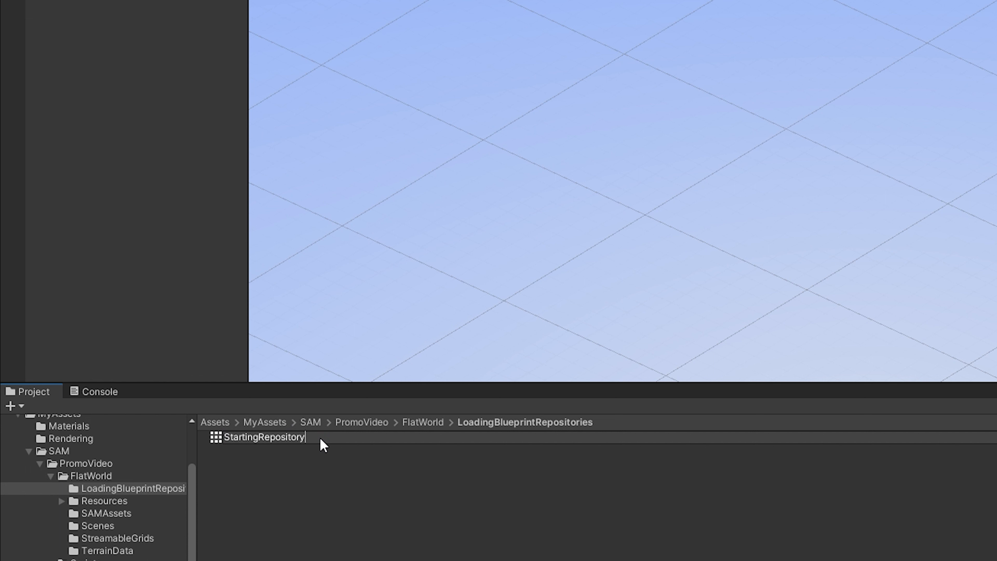
key(Return)
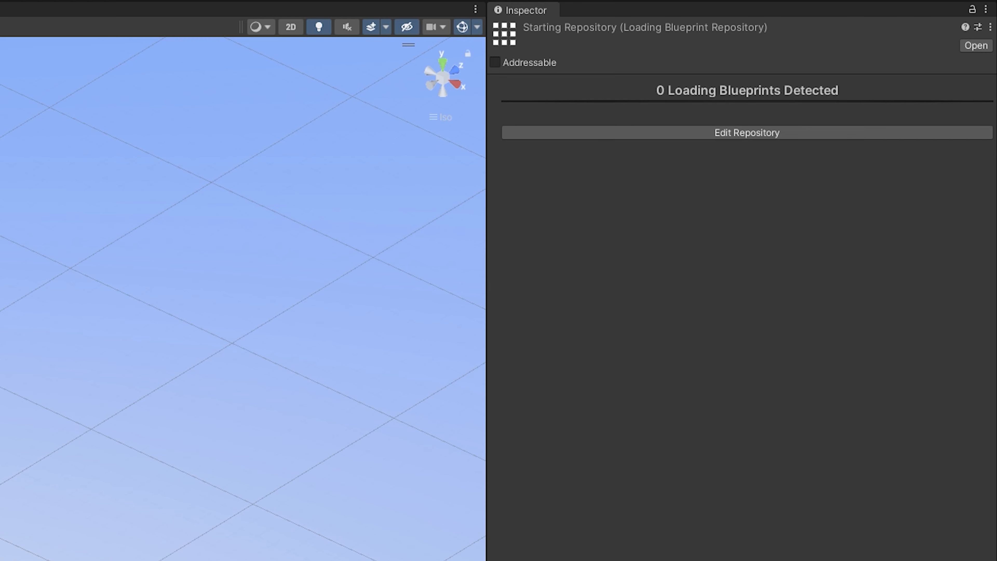
- Open StartingRepository in the Loading Blueprint Editor and create a loading blueprint in it
click(713, 133)
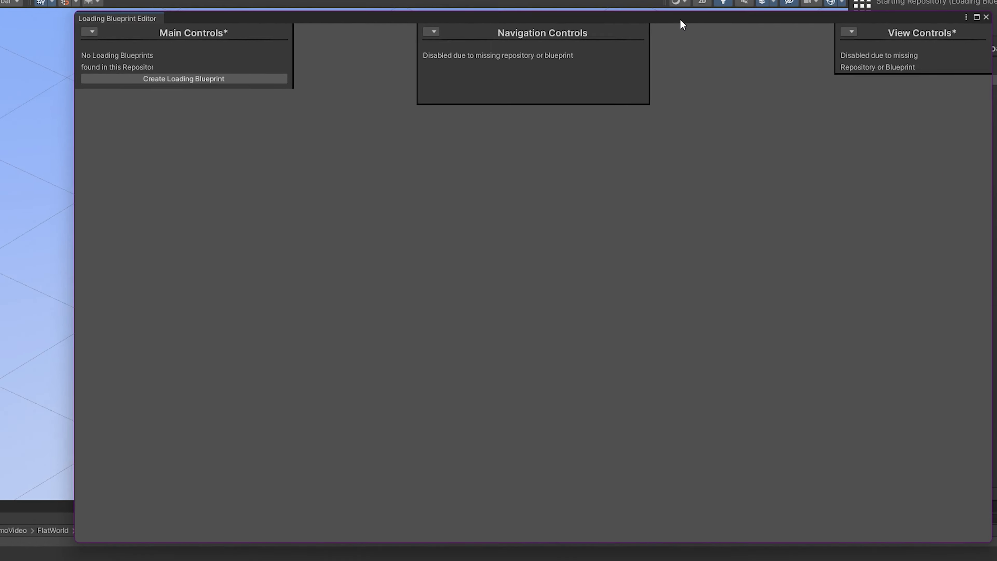
drag(274, 49, 171, 162)
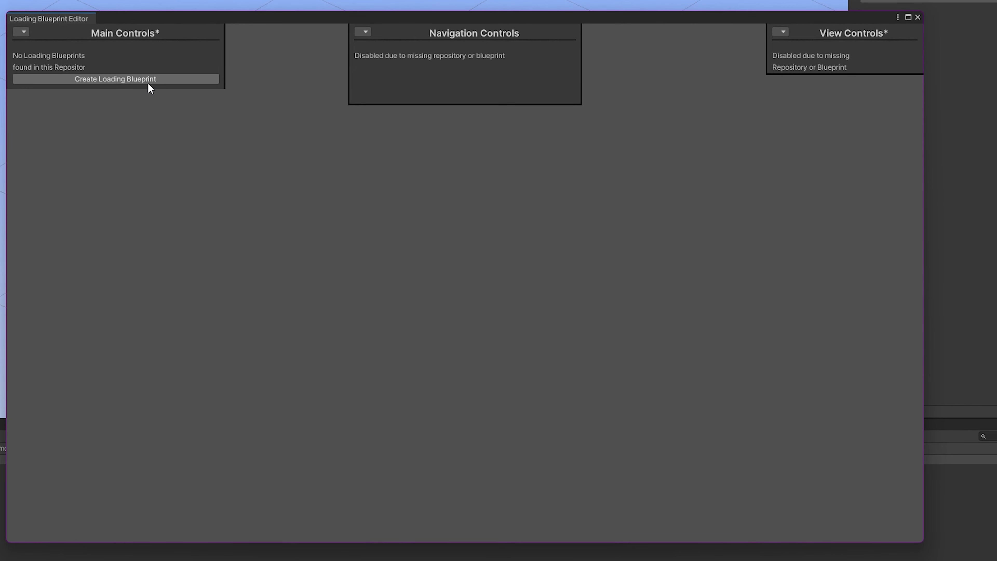
click(147, 142)
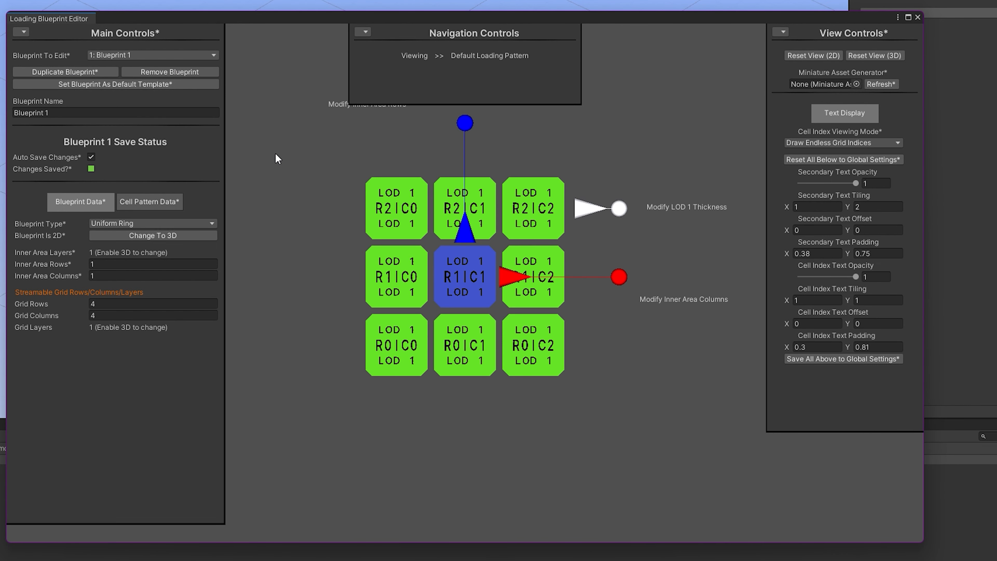
- Try resizing Blueprint 1's inner area with the view handles, up to 3 rows by 3 columns and back to 2 rows
drag(464, 230, 476, 178)
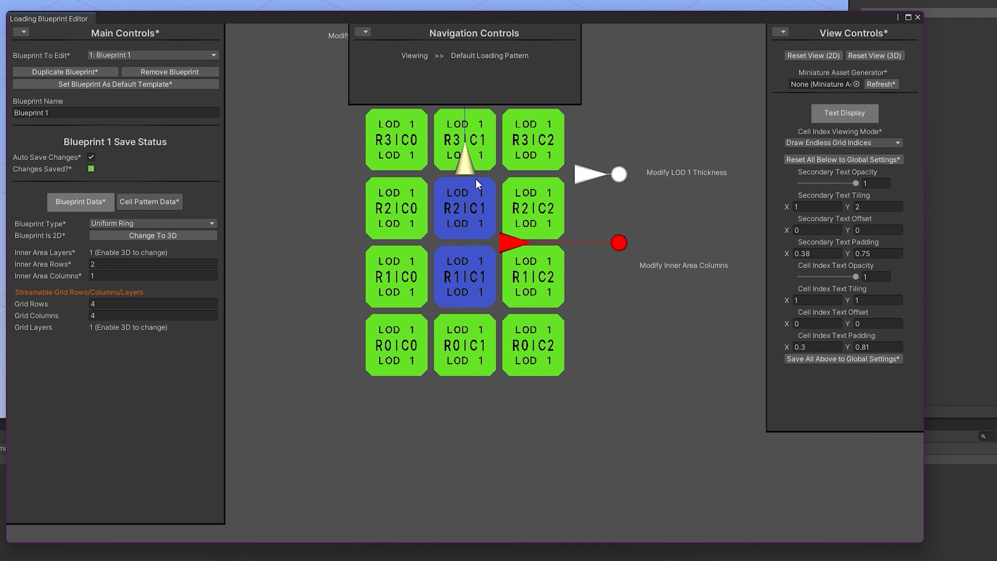
drag(507, 241, 567, 240)
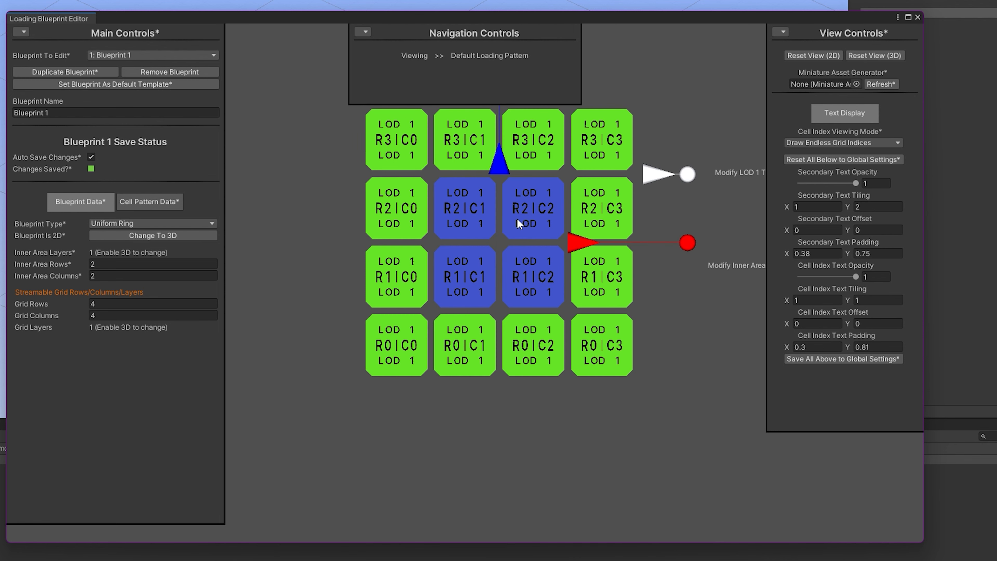
scroll(472, 248, down, 2)
middle_drag(480, 240, 466, 274)
scroll(455, 305, down, 2)
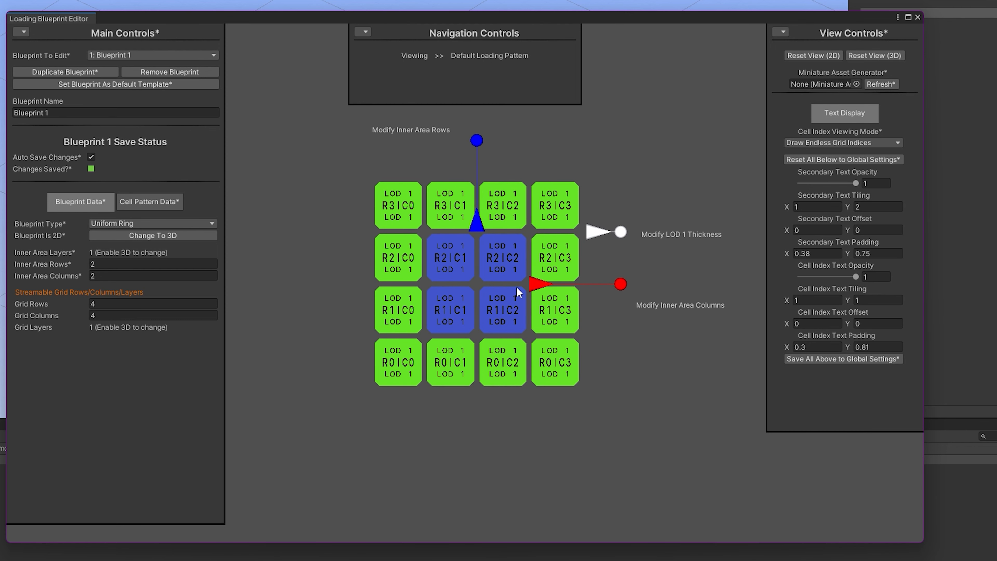
drag(546, 284, 572, 284)
drag(484, 220, 486, 175)
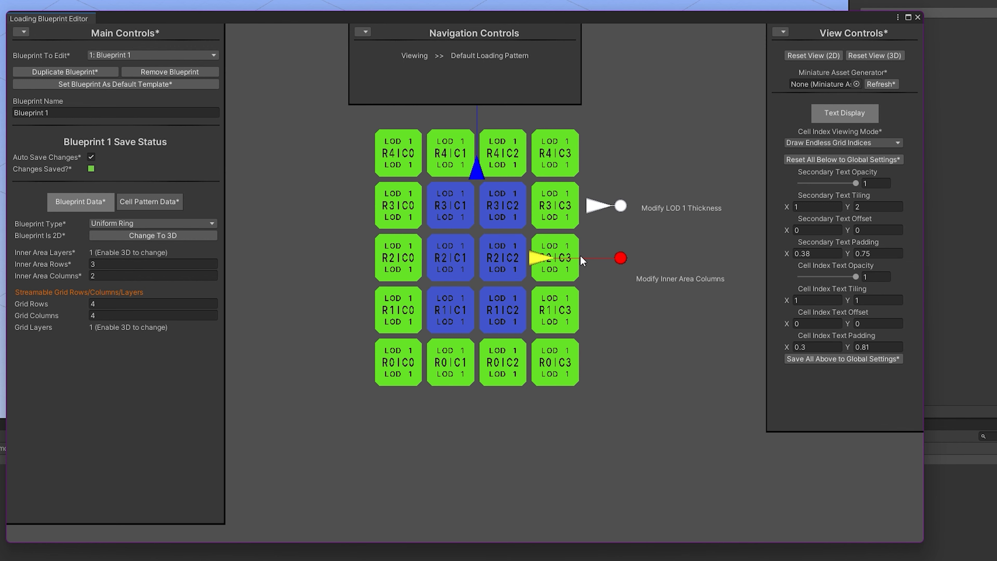
drag(583, 260, 612, 259)
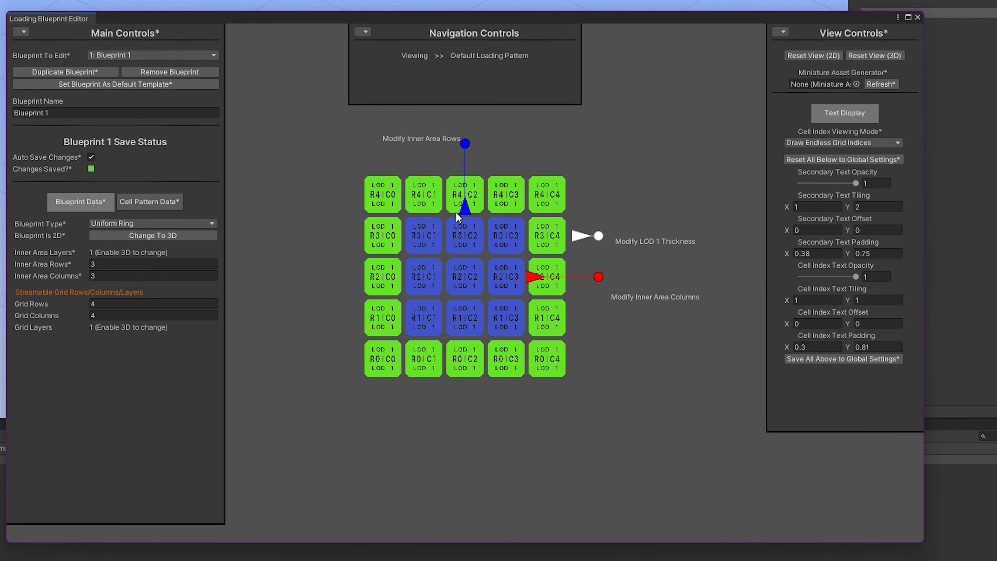
drag(464, 207, 463, 241)
- Set Blueprint 1's Inner Area Rows to 1 and Inner Area Columns to 1
click(131, 264)
text(1)
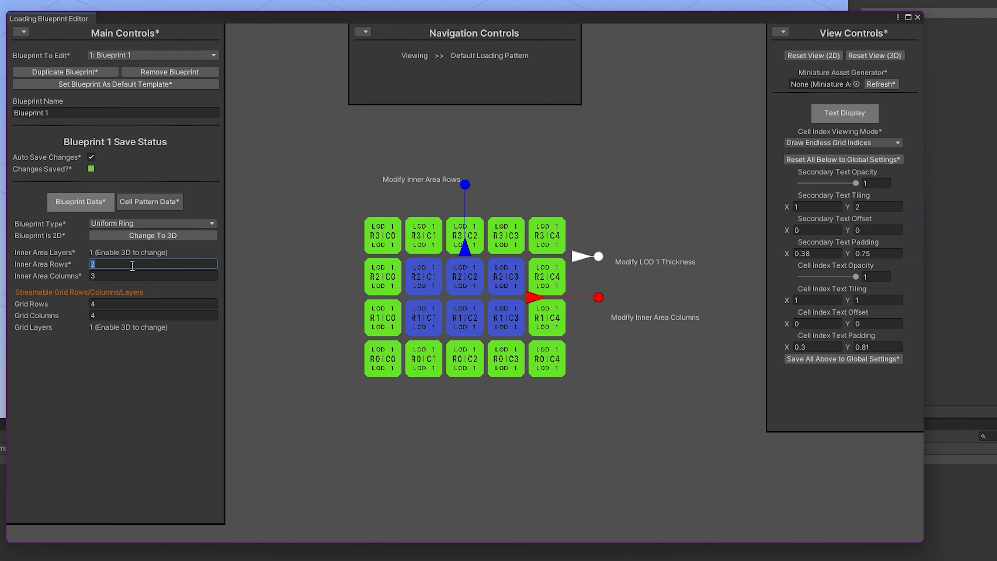
key(Tab)
text(1)
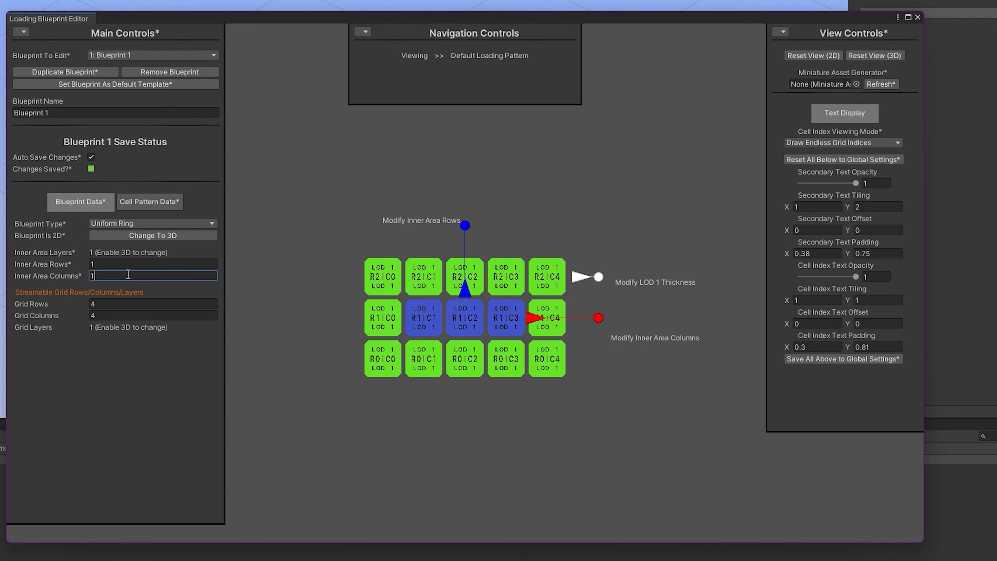
key(Return)
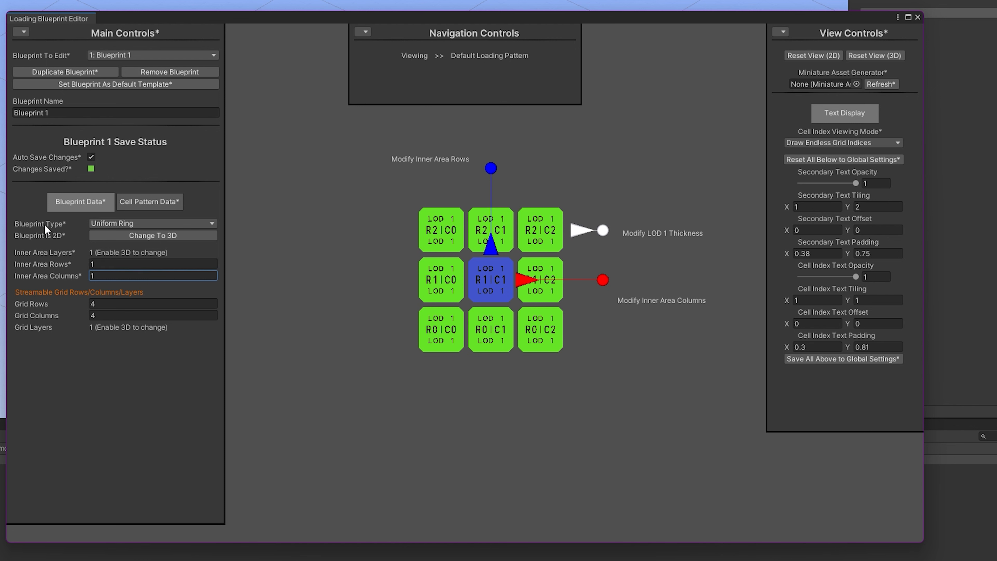
mouse_move(45, 228)
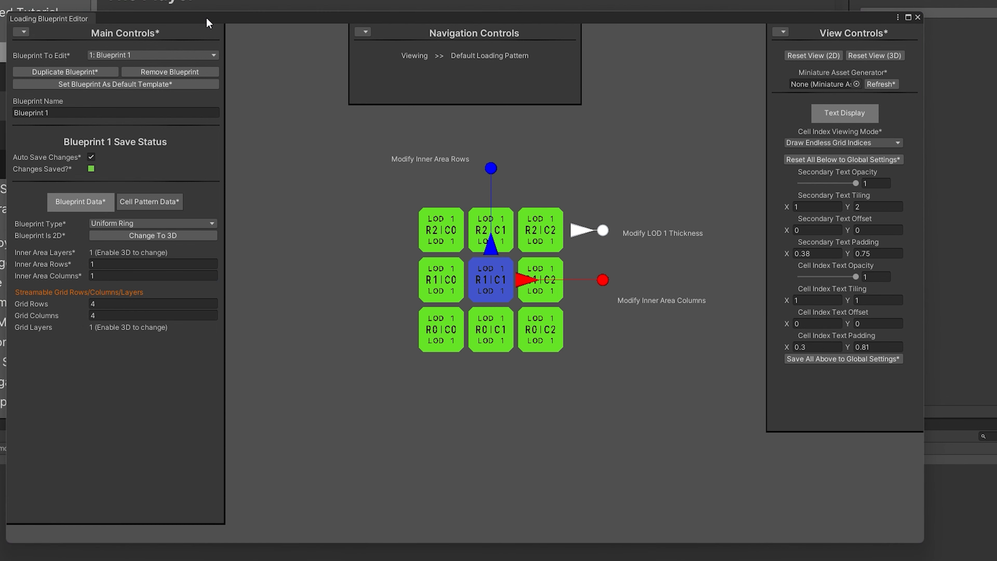
- Rename Blueprint 1 to DefaultBlueprint
drag(206, 19, 329, 0)
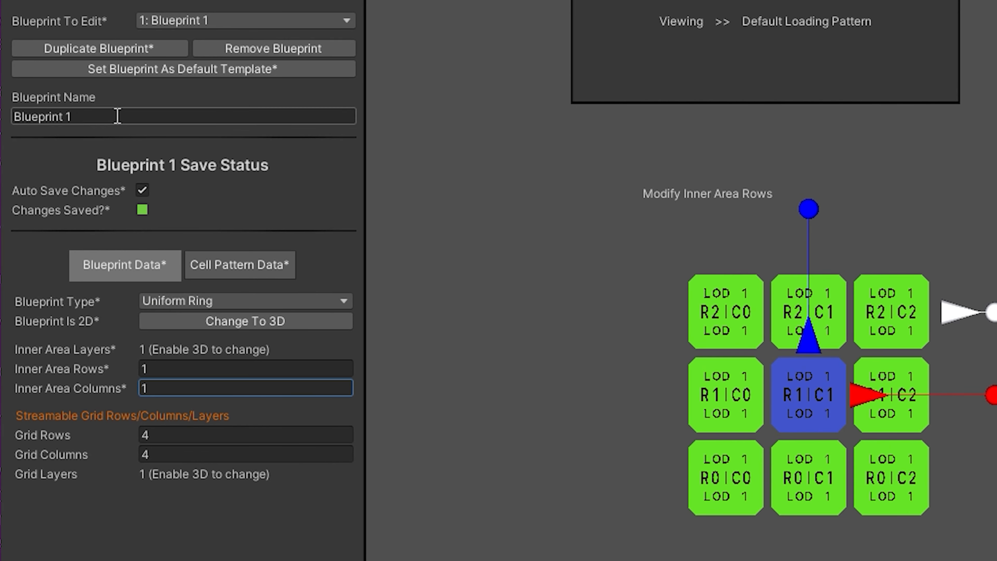
click(118, 116)
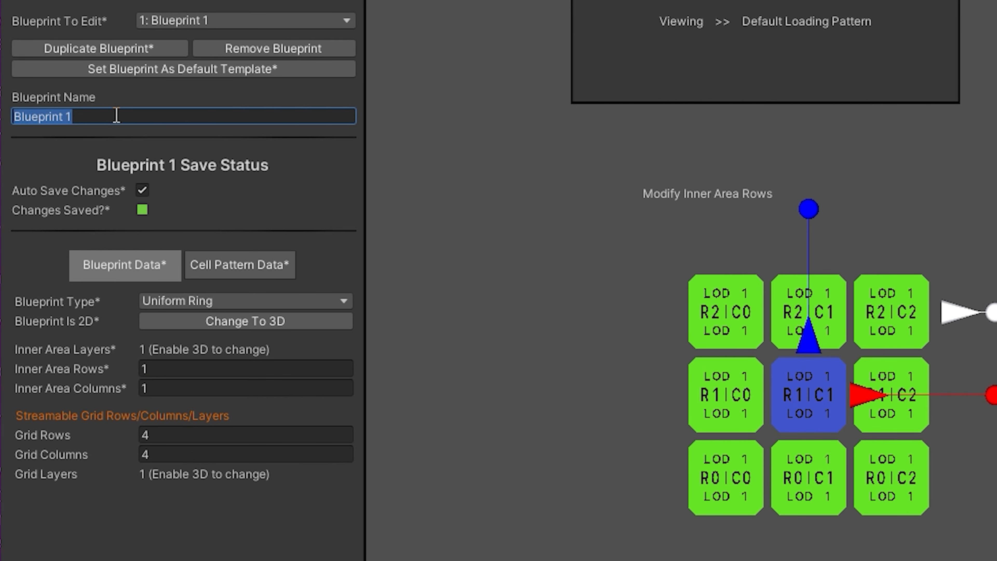
text(DefaultBlueprint)
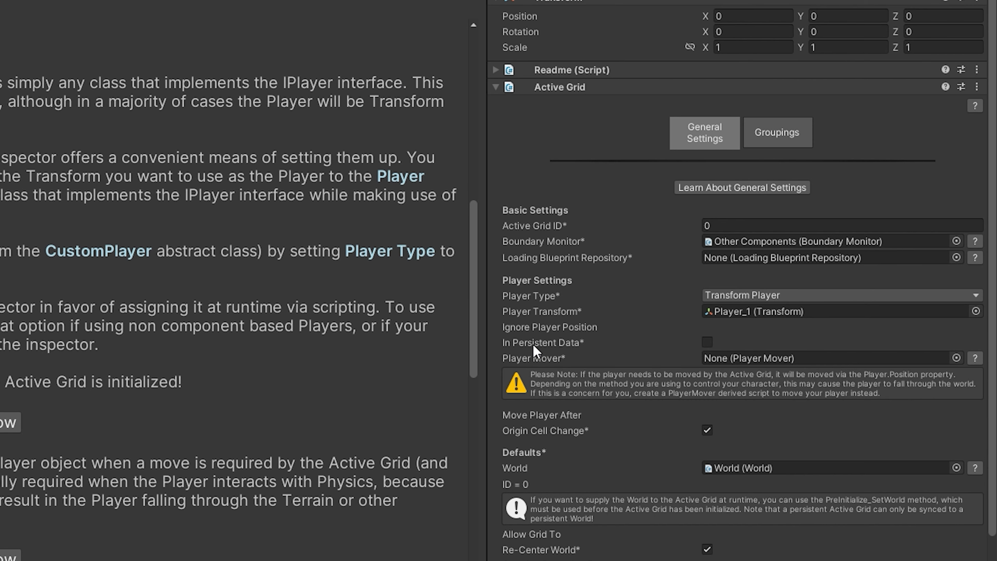
- Assign StartingRepository as the Active Grid's Loading Blueprint Repository
click(768, 144)
click(725, 136)
click(957, 257)
double_click(325, 338)
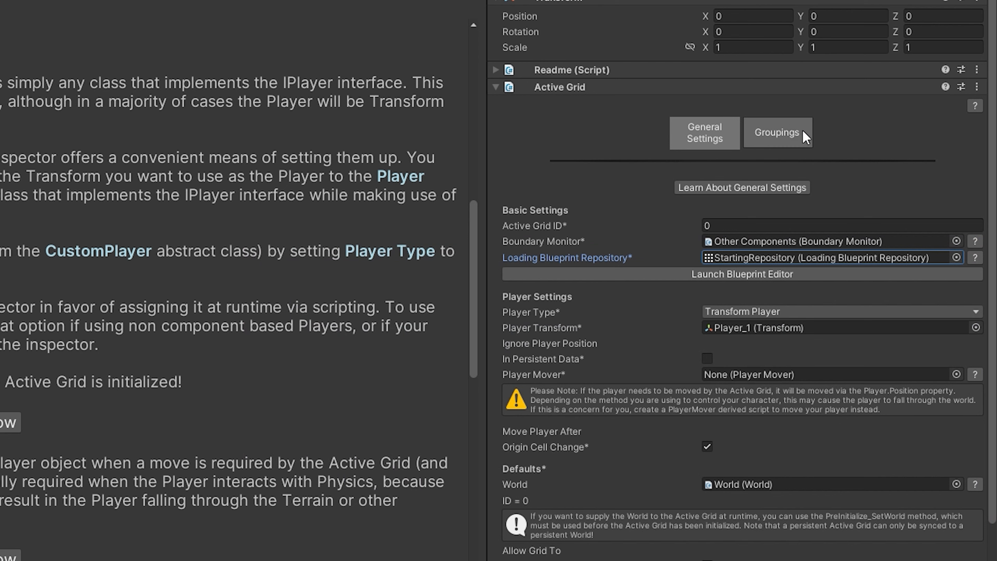
- Review the Active Grid's Base Grouping settings, including its Loading Blueprint choices, the blueprint in the editor and the event options
click(791, 133)
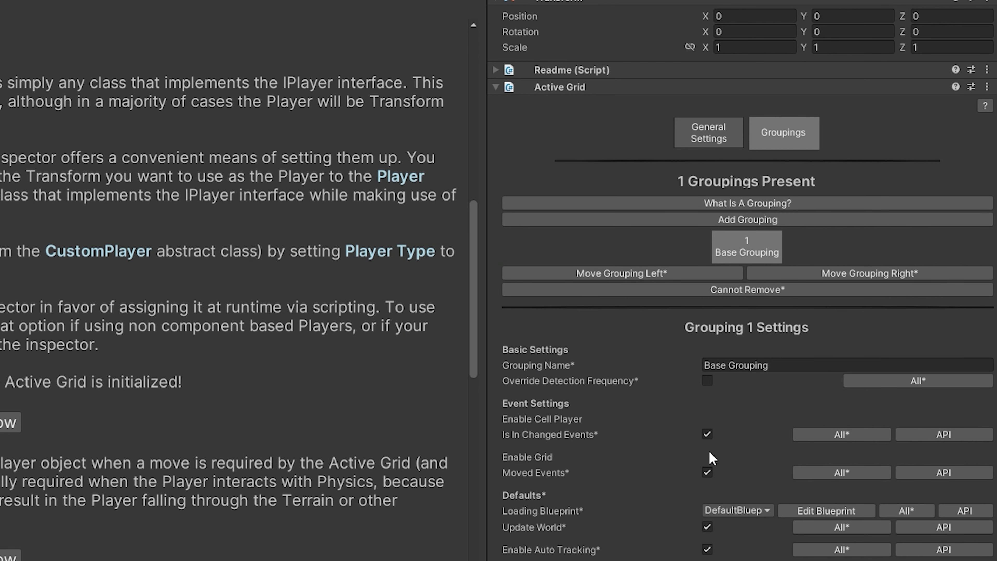
click(743, 511)
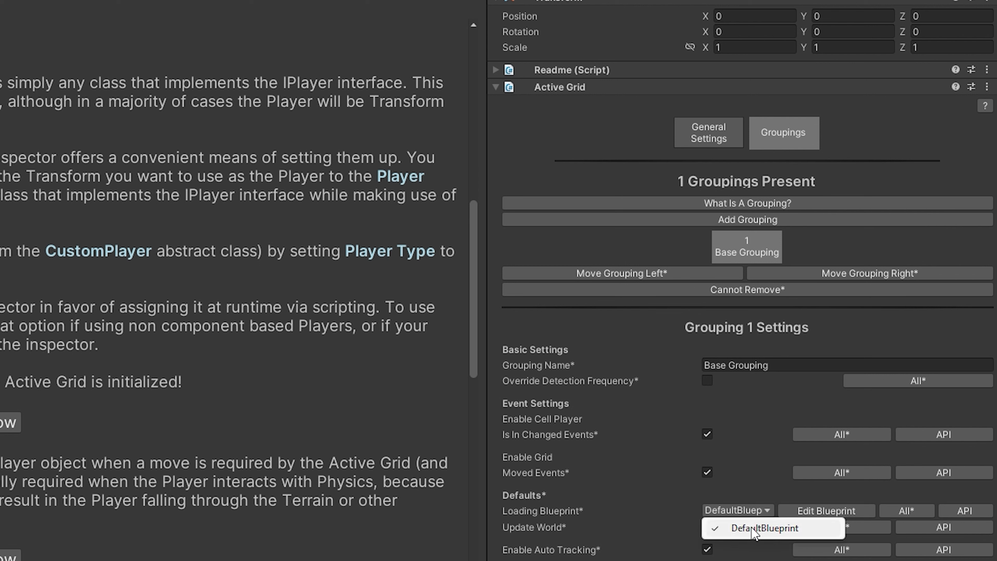
click(654, 512)
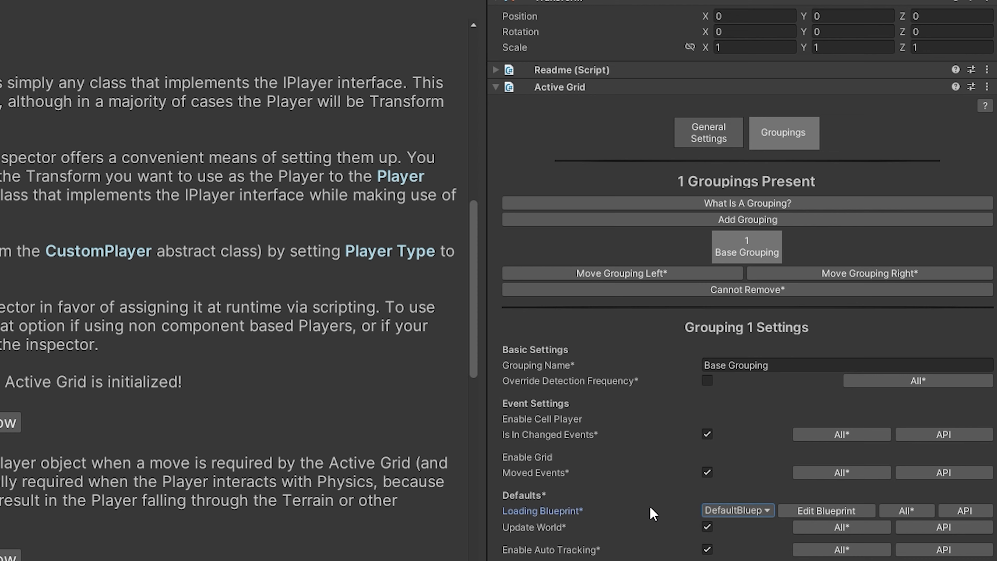
click(806, 511)
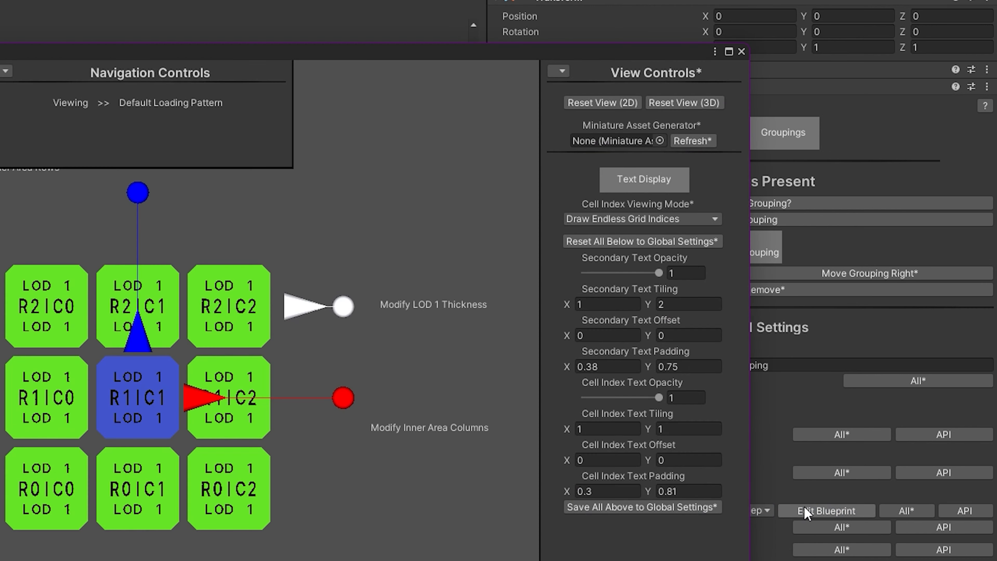
click(740, 53)
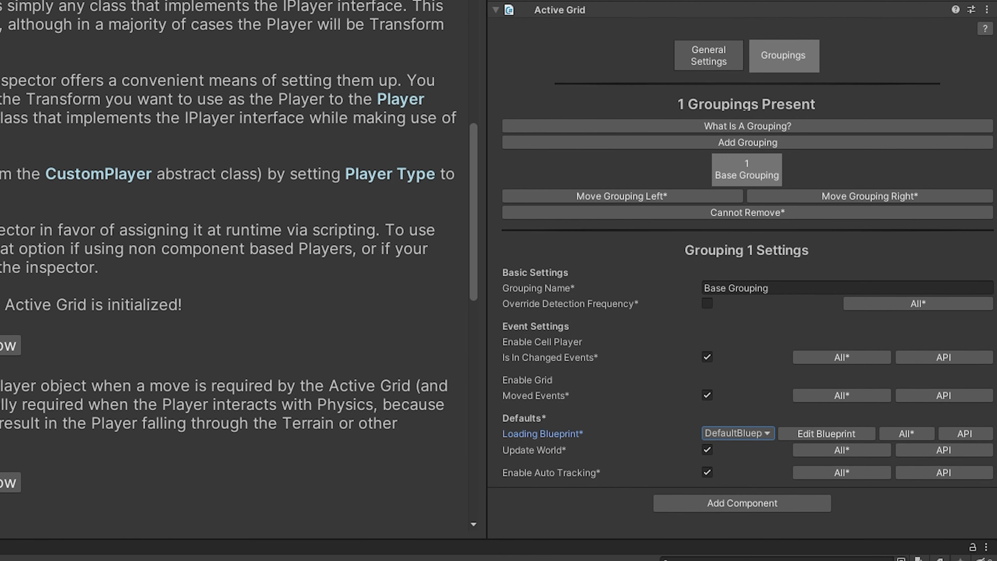
click(708, 357)
click(709, 358)
- Return to the Active Grid's general settings and run the scene in Play mode to test terrain loading, ending with Play mode stopped
click(722, 61)
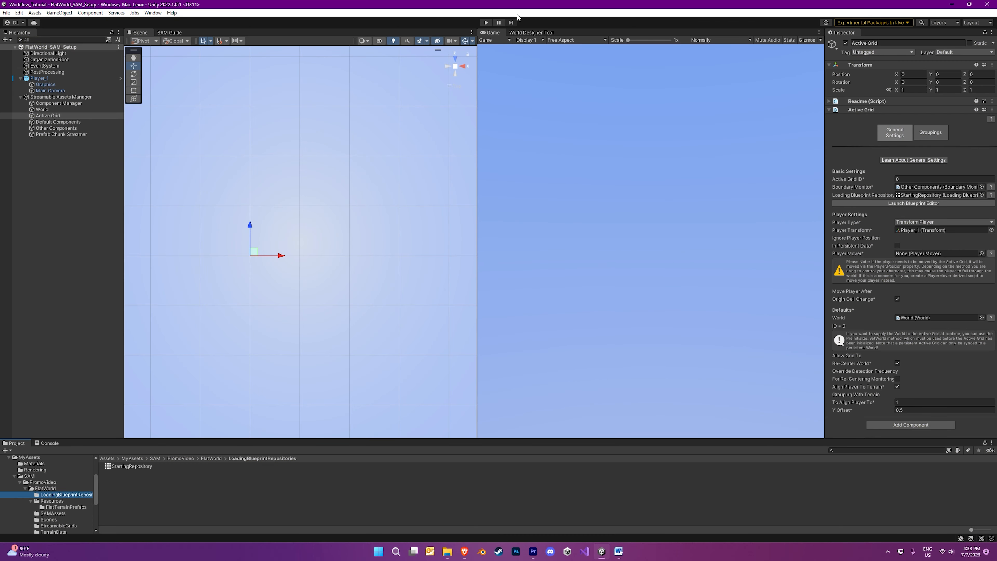
click(487, 23)
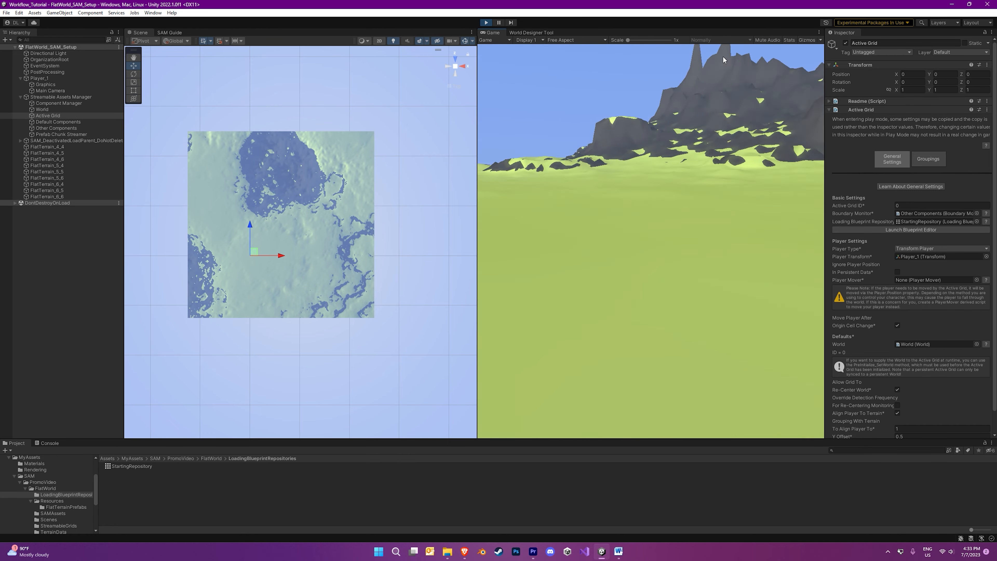
click(487, 23)
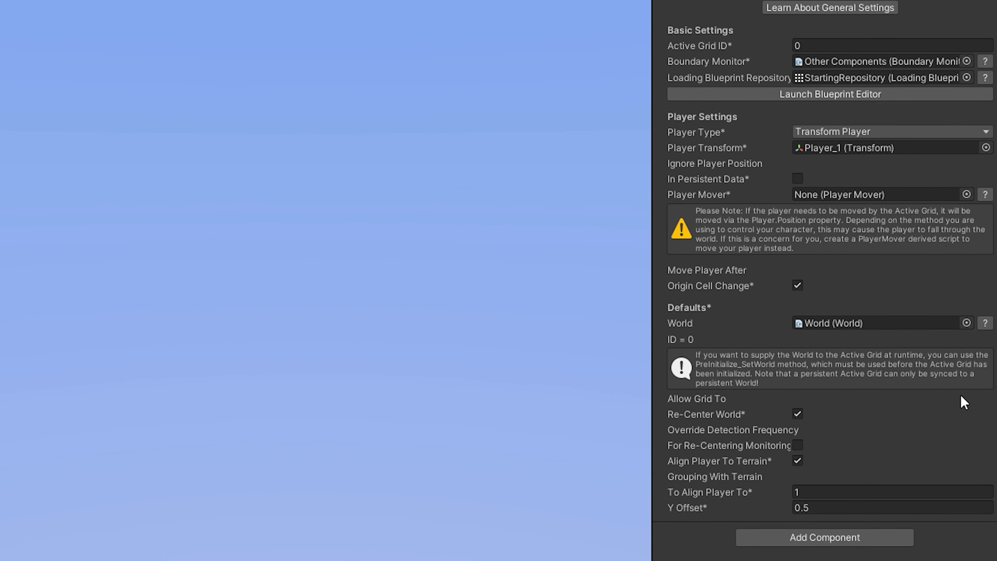
- Set the Active Grid's player Y Offset to 1.4 and run the scene in Play mode
click(849, 508)
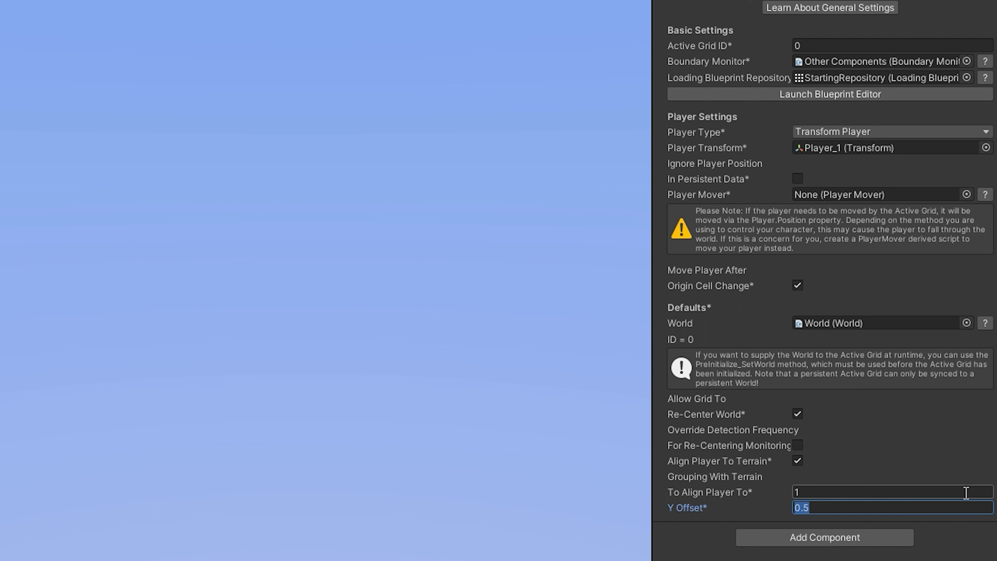
text(1.4)
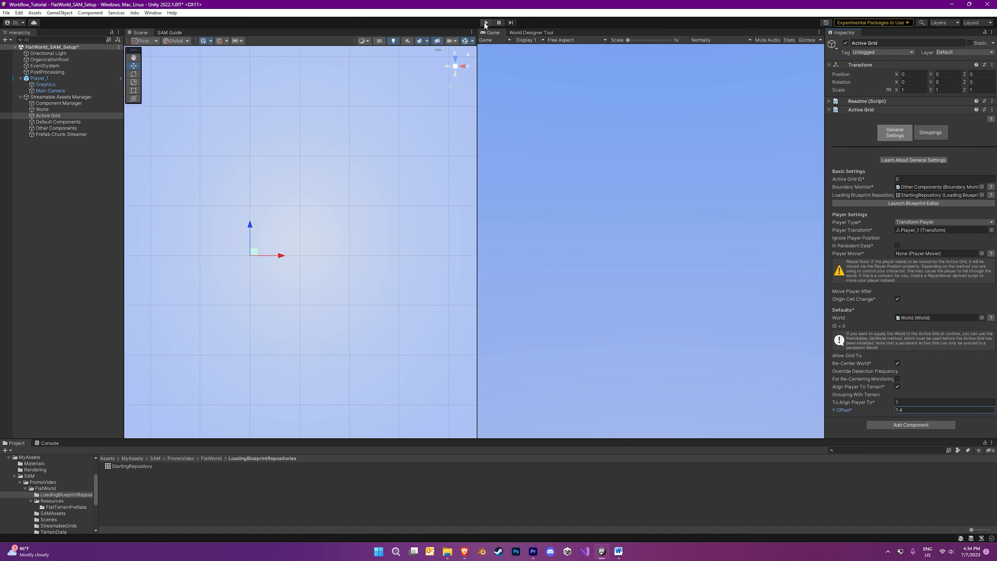
click(485, 23)
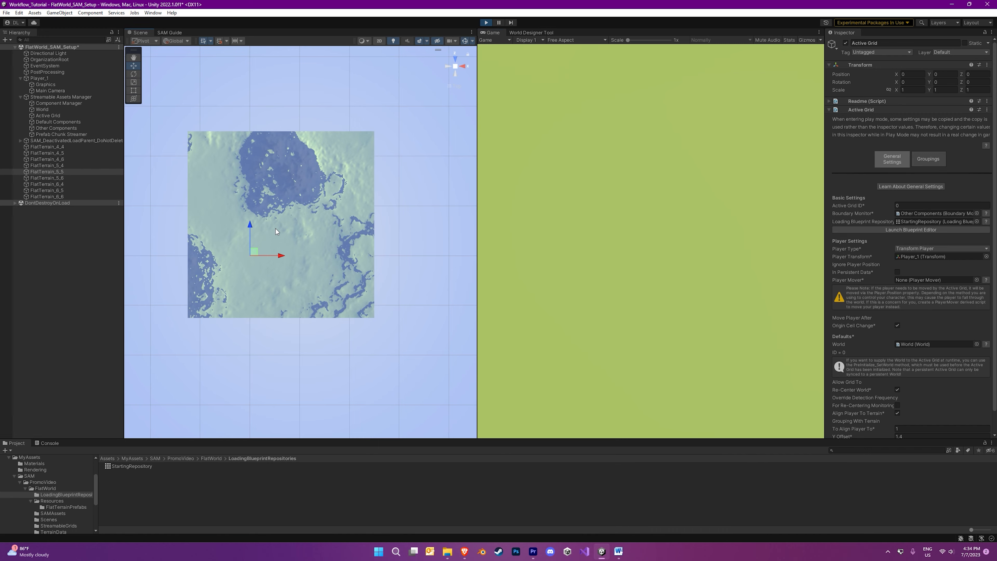
- Examine the loaded FlatTerrain chunks around the player by selecting them in the scene one after another
click(275, 229)
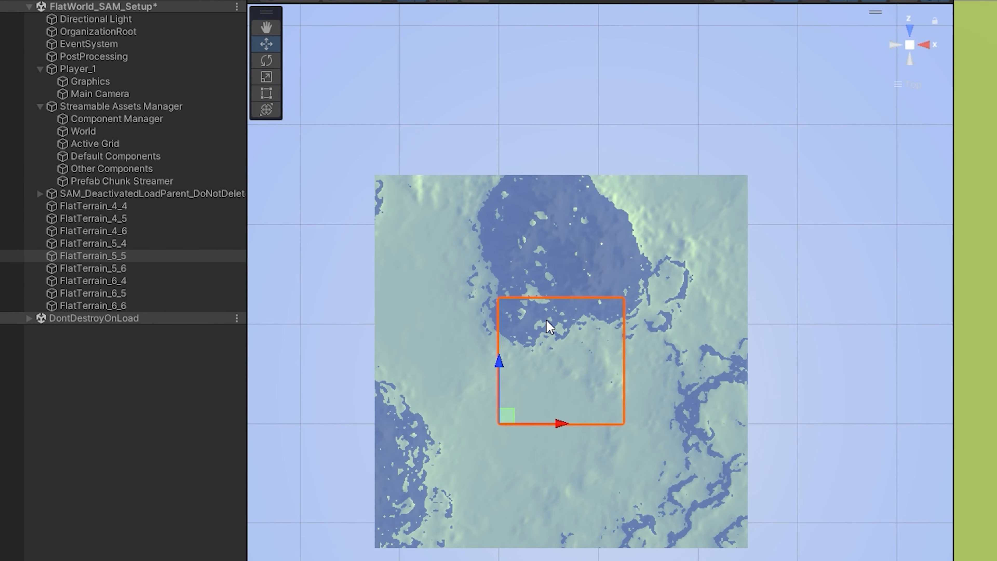
click(114, 256)
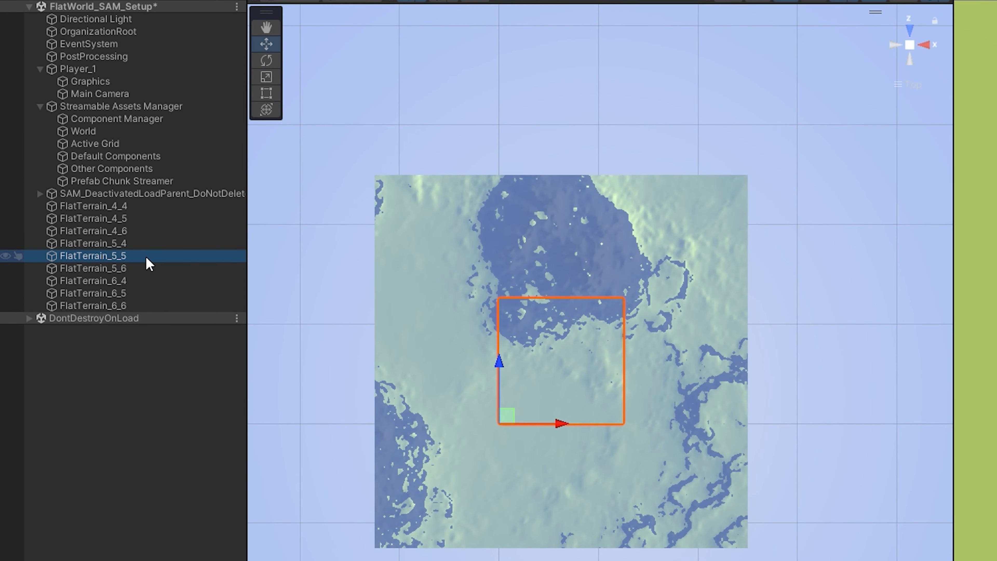
click(419, 342)
click(438, 267)
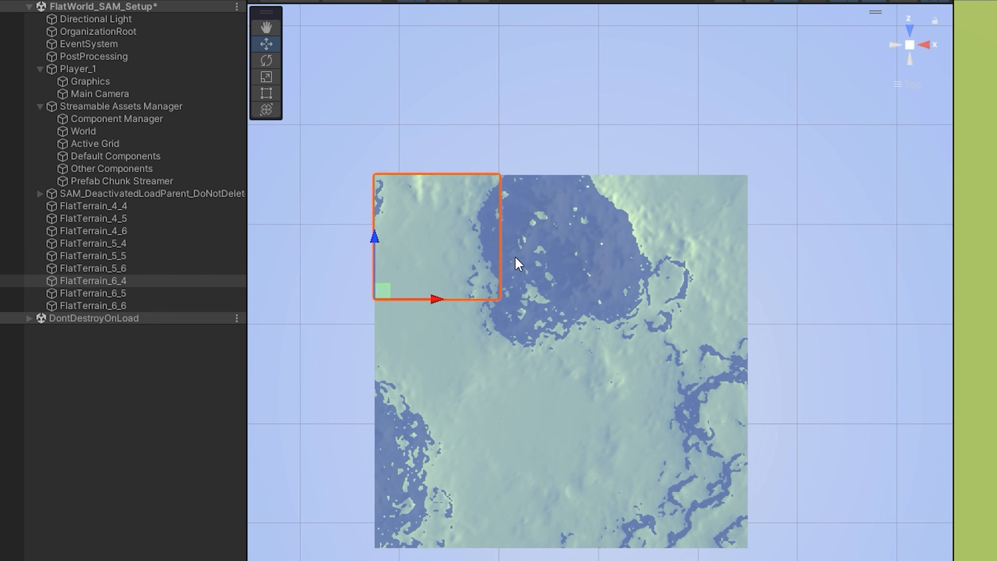
click(522, 264)
click(688, 362)
click(689, 499)
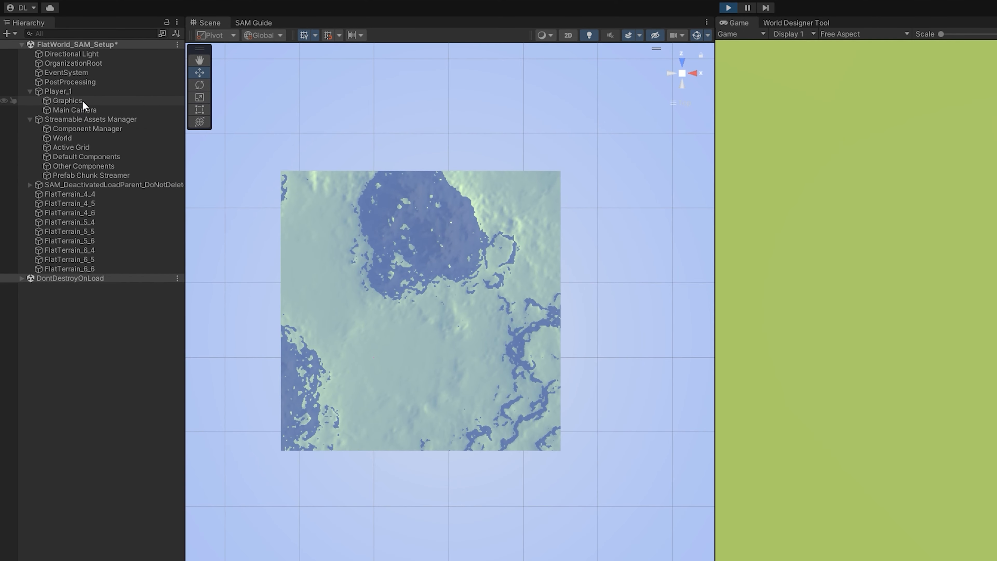
- Select Player_1's Main Camera, walk the player across the terrain to watch chunks stream in and out, and stop Play mode
click(83, 101)
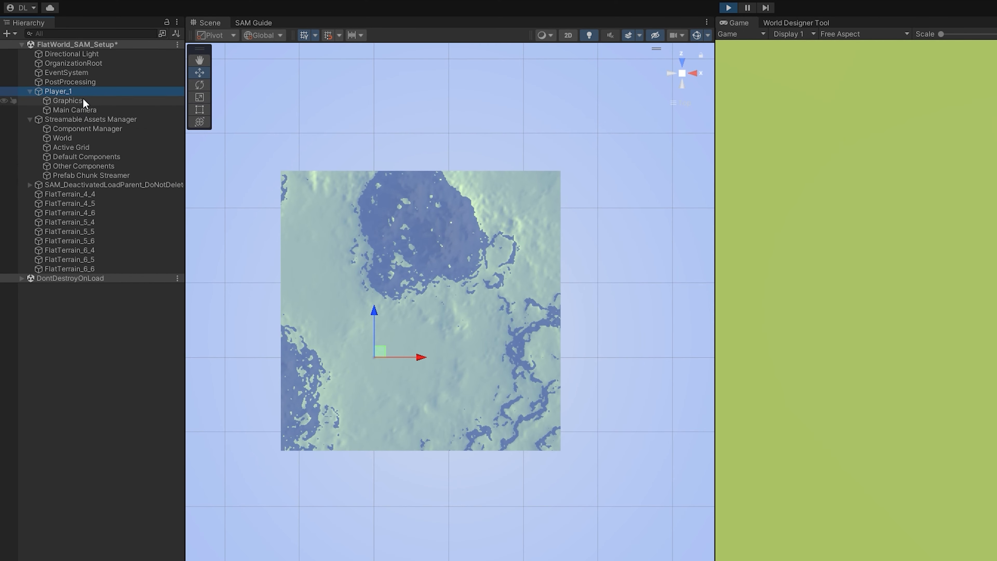
click(85, 110)
click(937, 256)
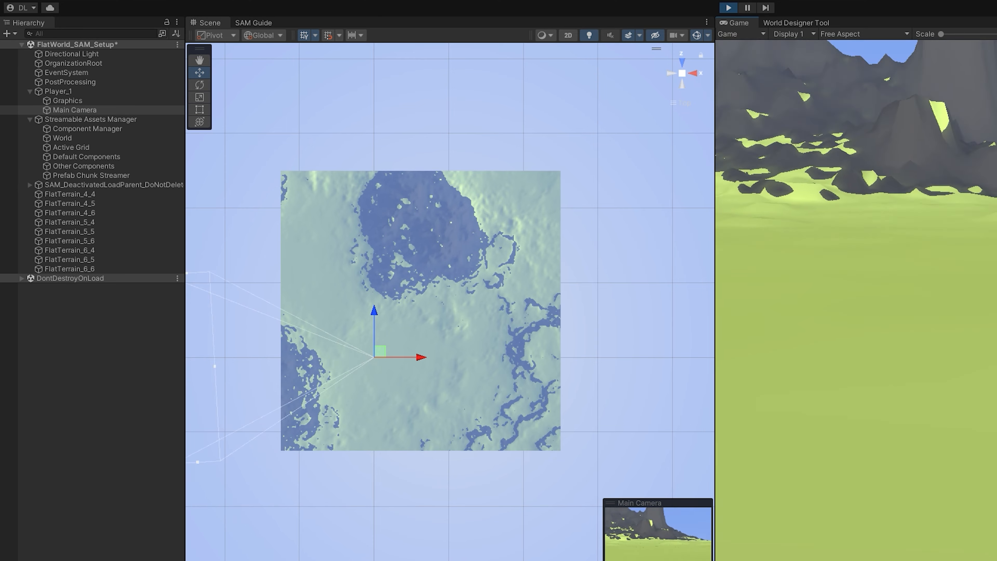
key(w)
key(w)
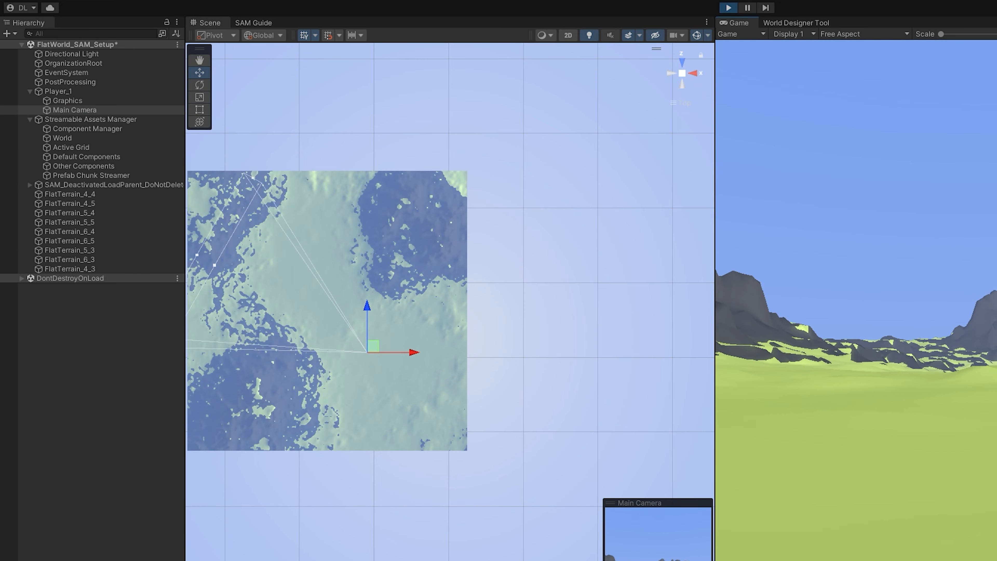
key(w)
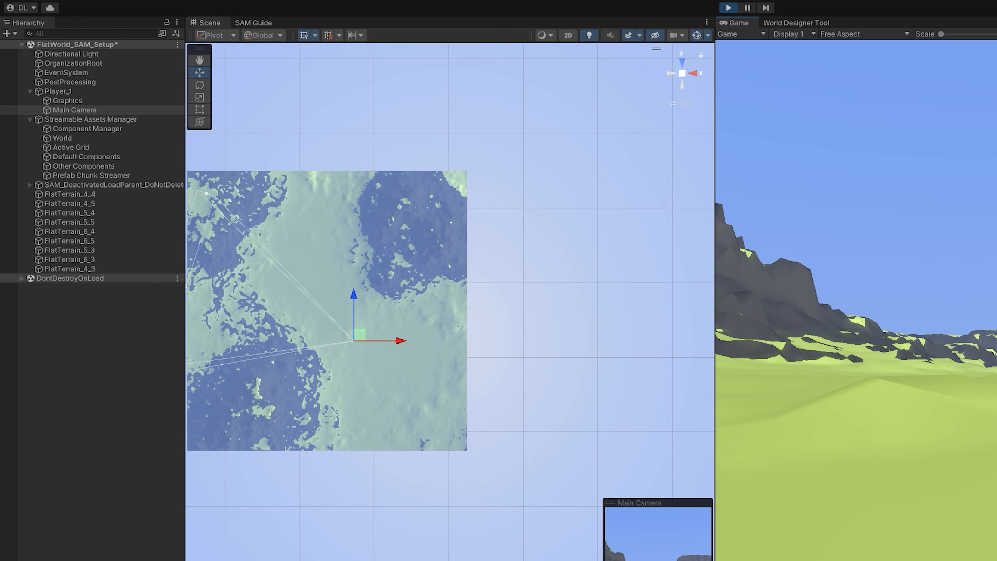
key(w)
key(w)
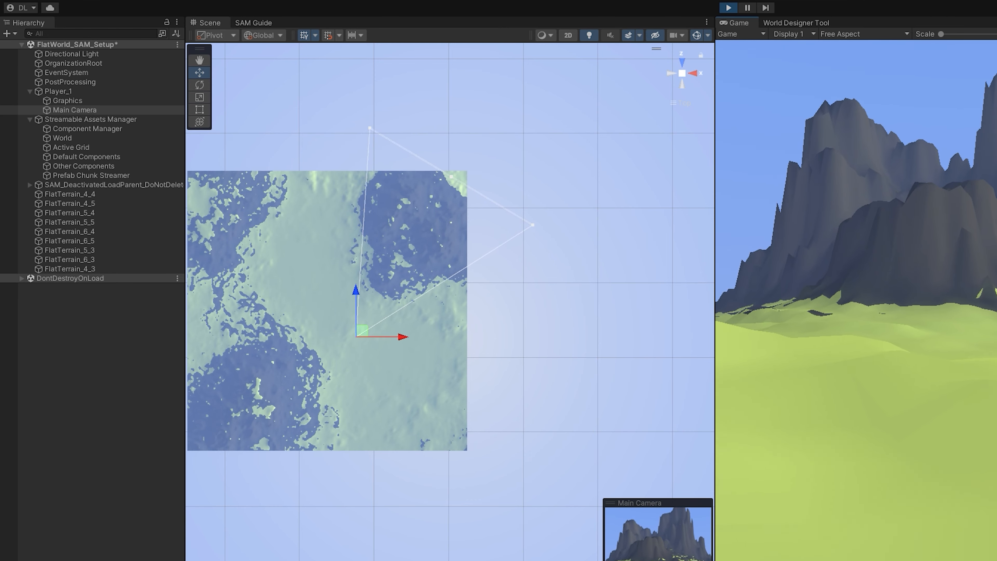
key(w)
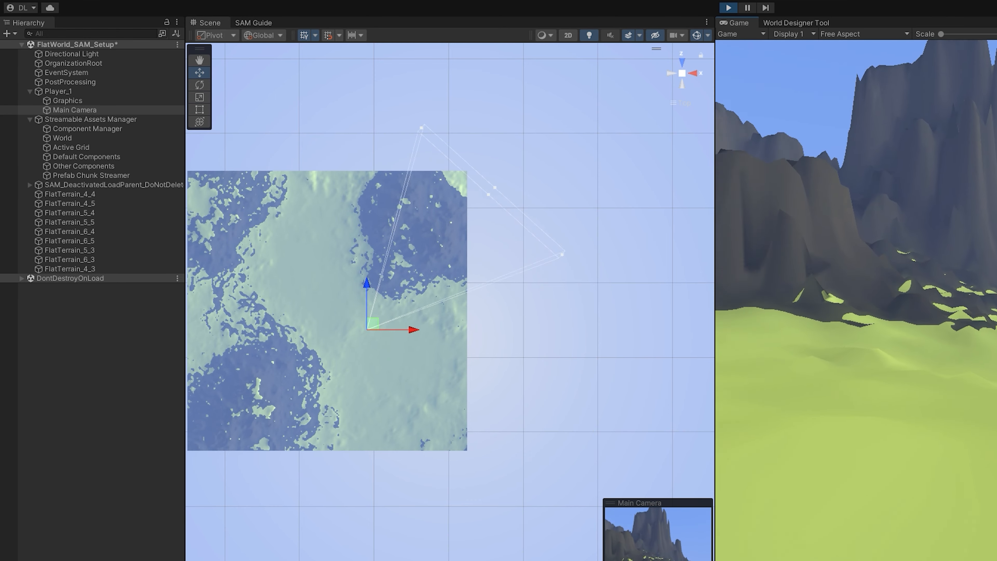
key(w)
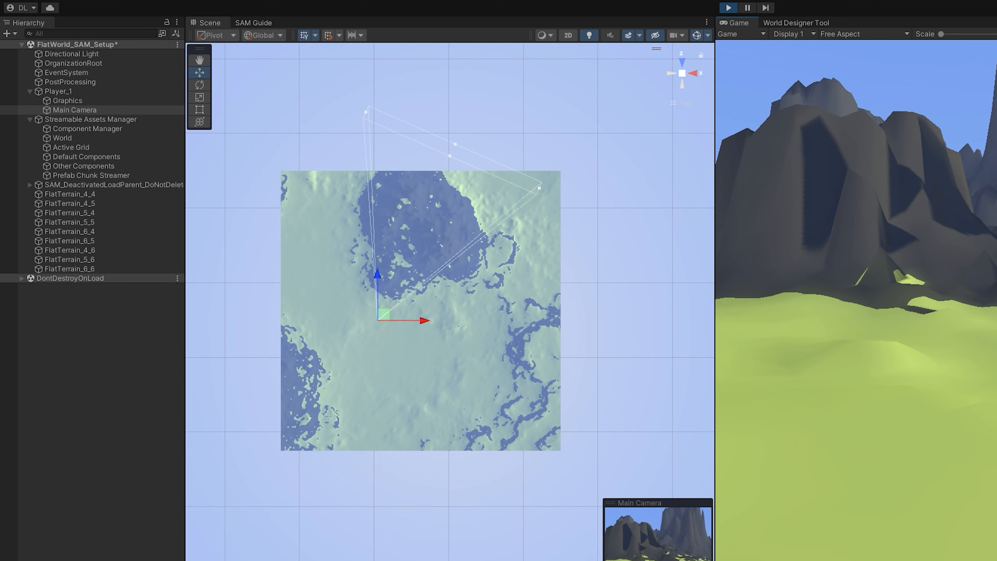
key(w)
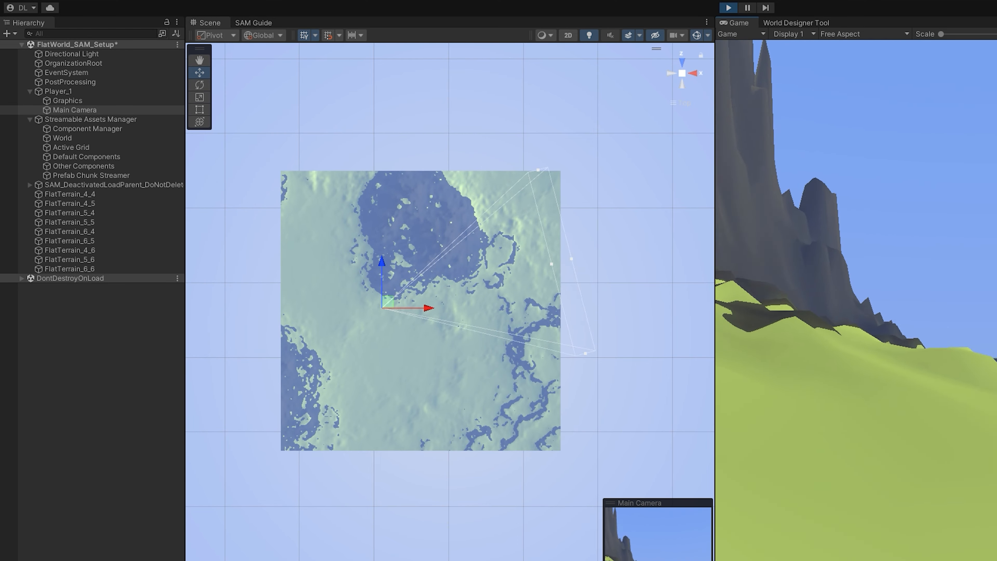
key(w)
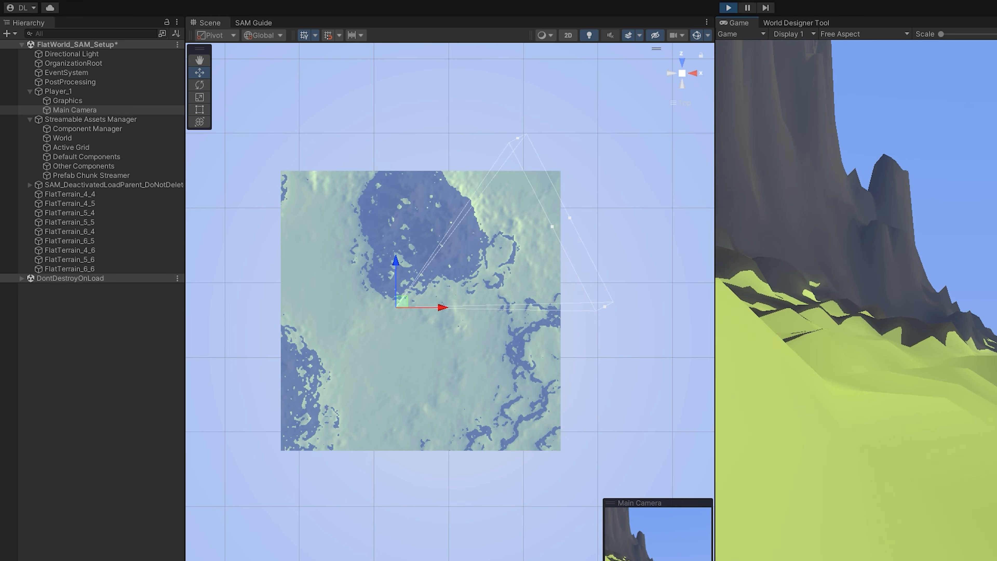
key(Escape)
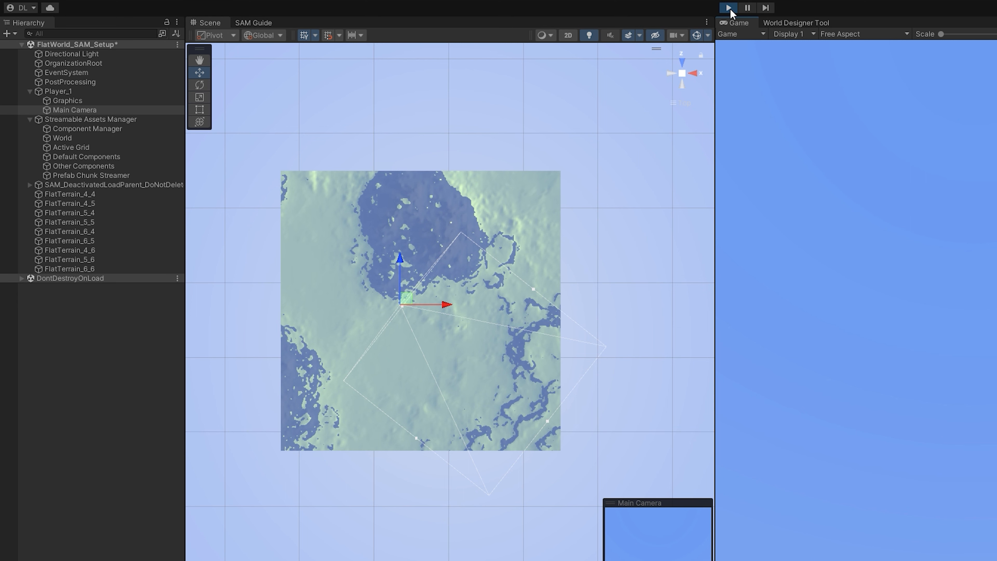
click(729, 8)
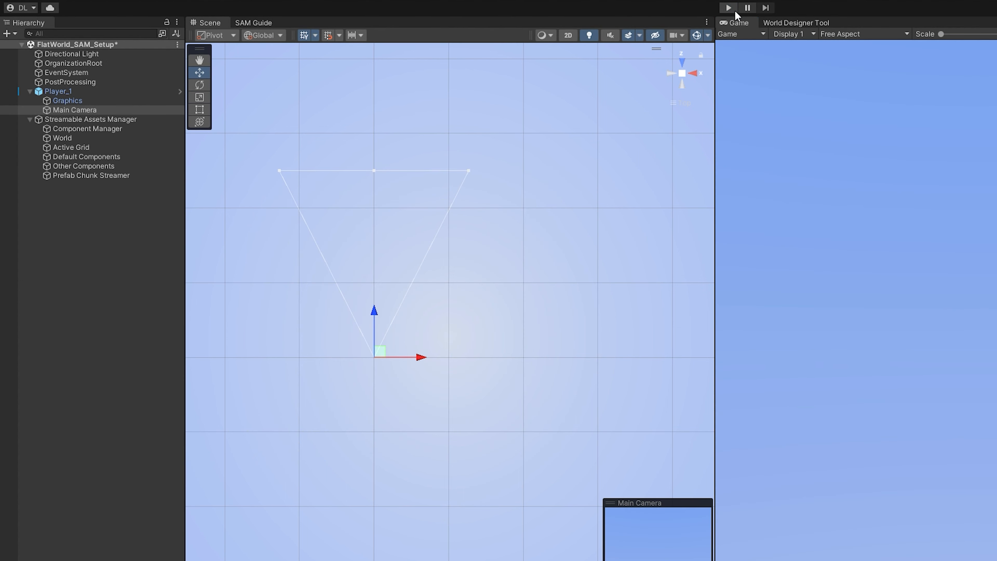
- Create new World Designer Data for the World and locate the data assets in the WorldDesignerData folder
click(59, 138)
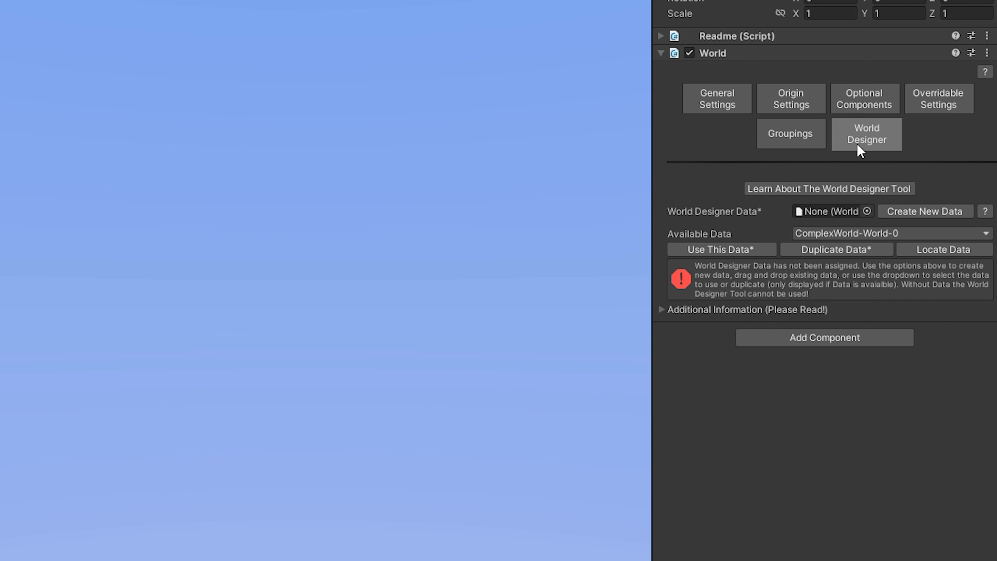
click(936, 217)
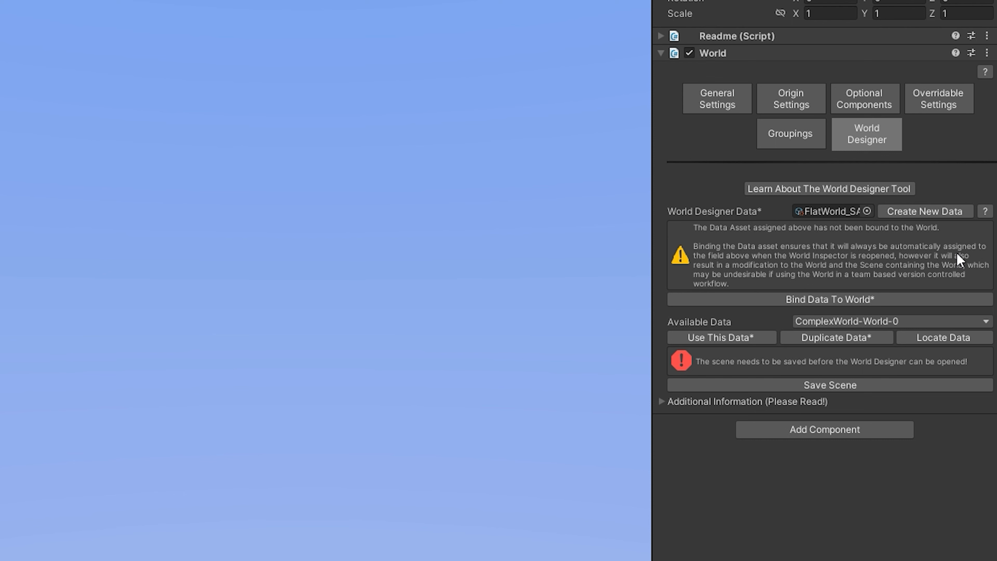
click(928, 337)
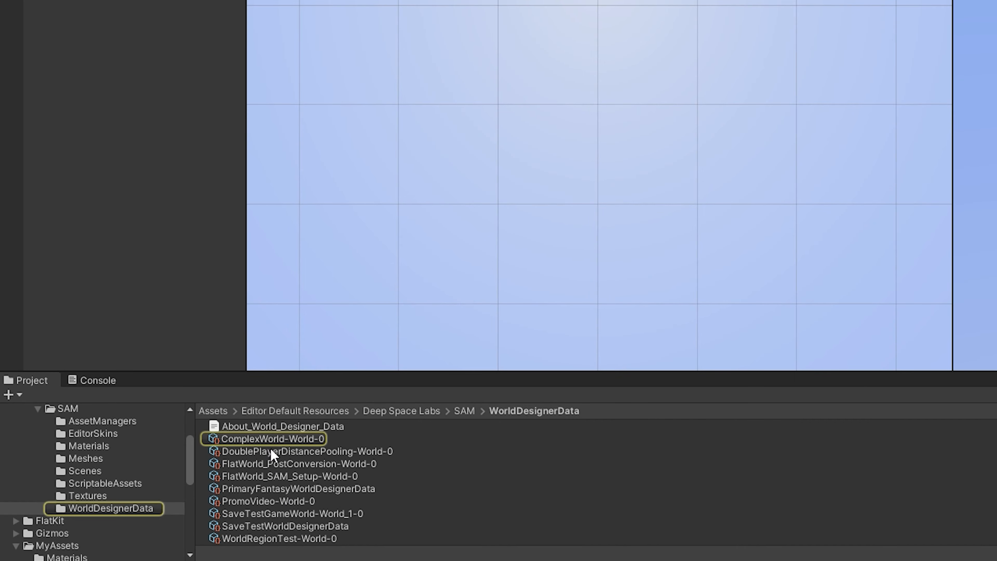
click(161, 477)
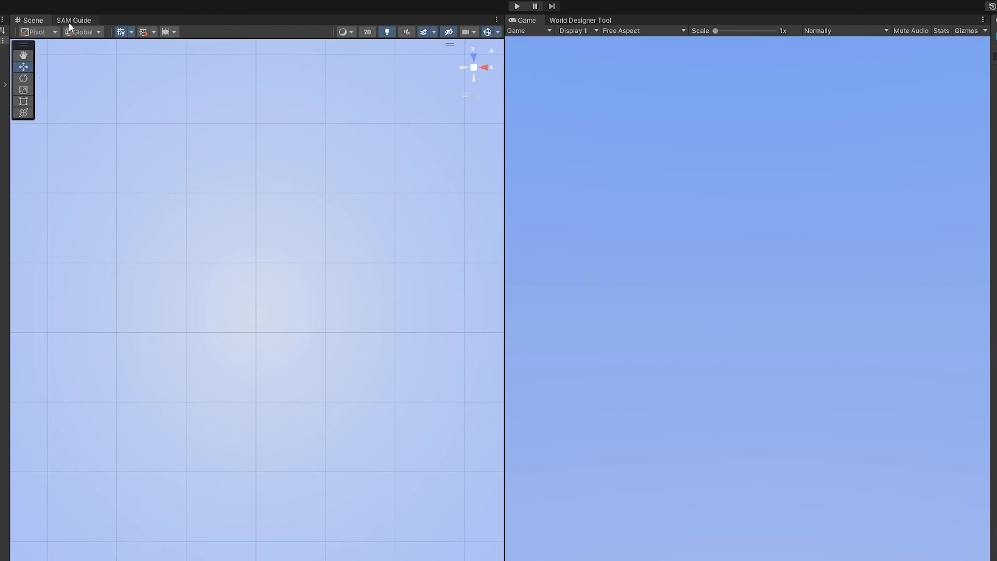
- Open the Overview section of the World Designer Tool chapter in the SAM Guide, widen its view and read it
click(71, 21)
click(87, 101)
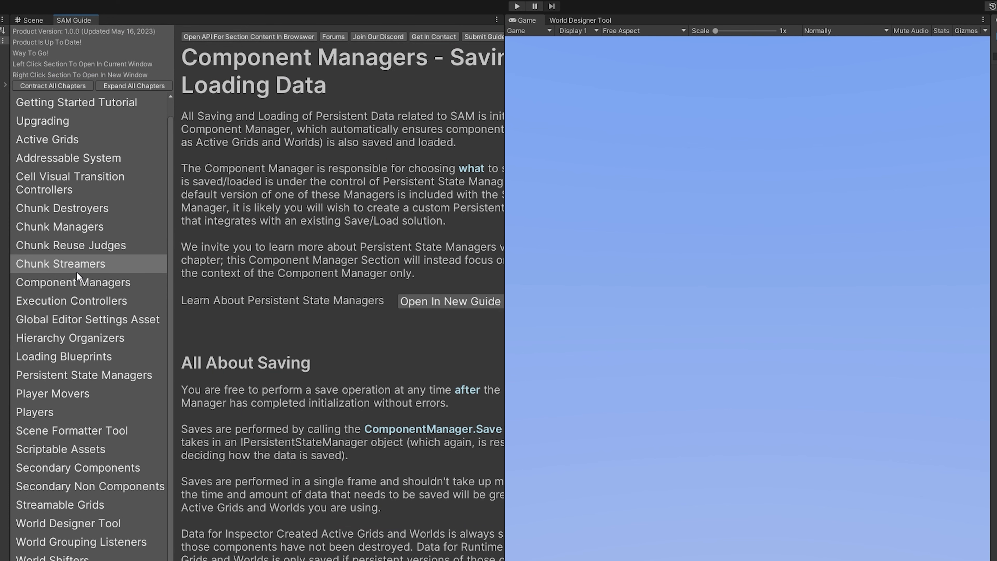
click(70, 525)
scroll(72, 519, down, 3)
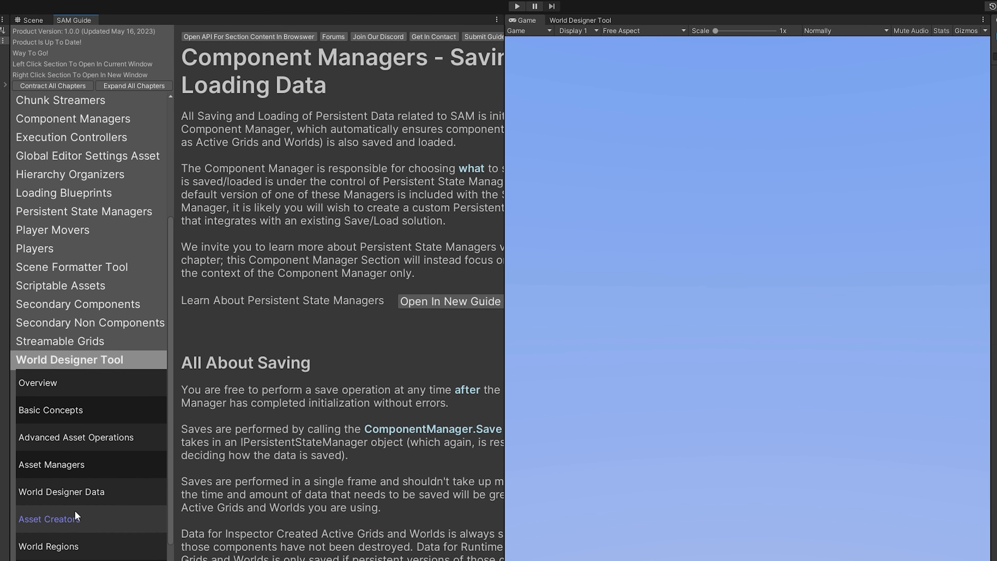
click(77, 384)
drag(505, 232, 544, 236)
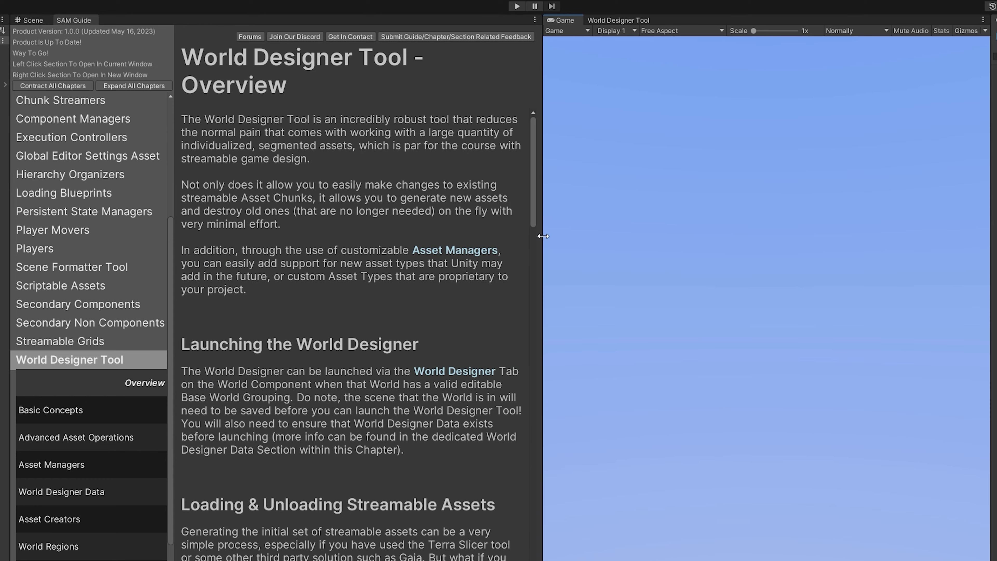
scroll(306, 215, down, 10)
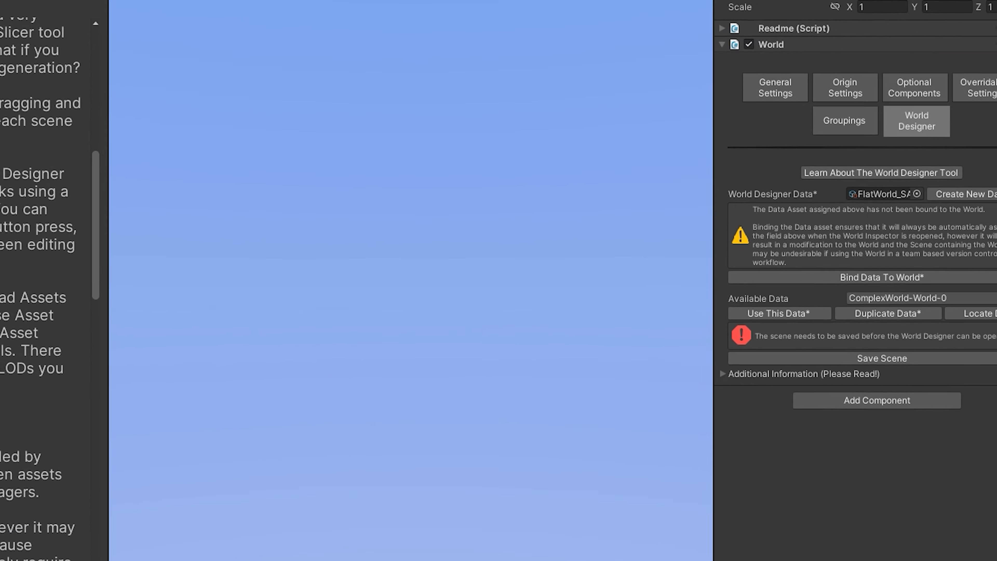
- Bind the assigned FlatWorld data asset to the World and save the scene
click(905, 279)
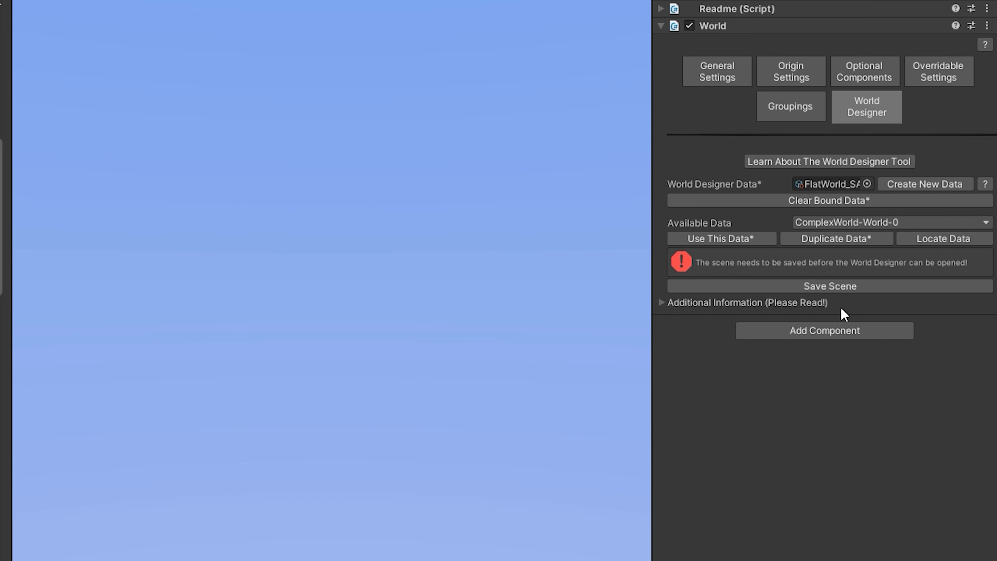
click(837, 286)
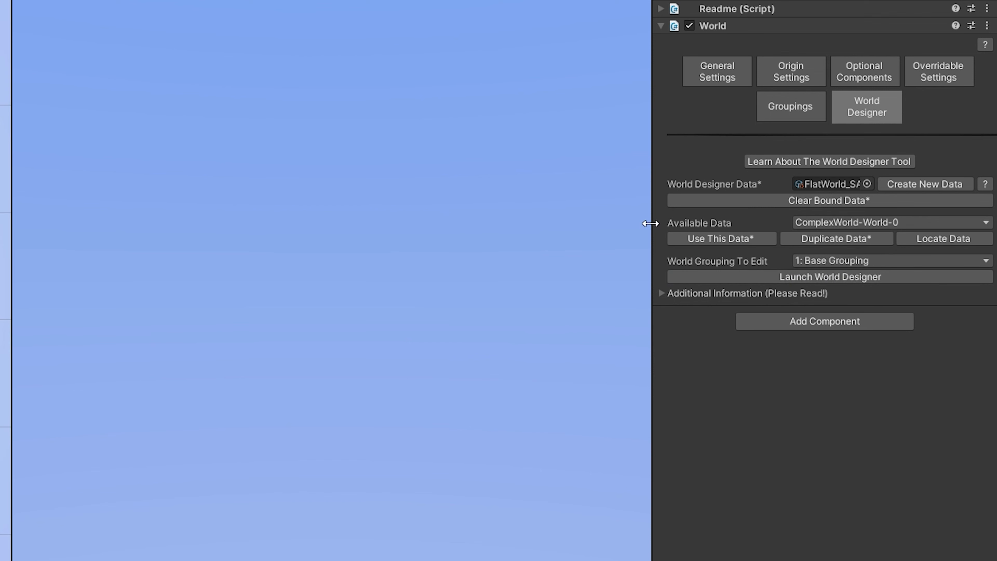
- Launch the World Designer for 1: Base Grouping and arrange the scene and designer views to fit the whole cell grid
click(835, 261)
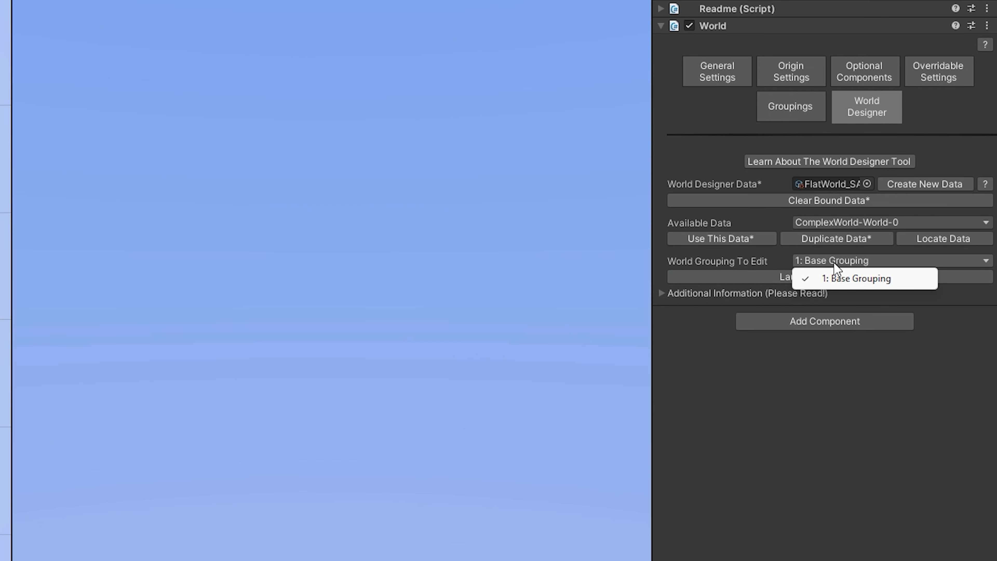
click(853, 279)
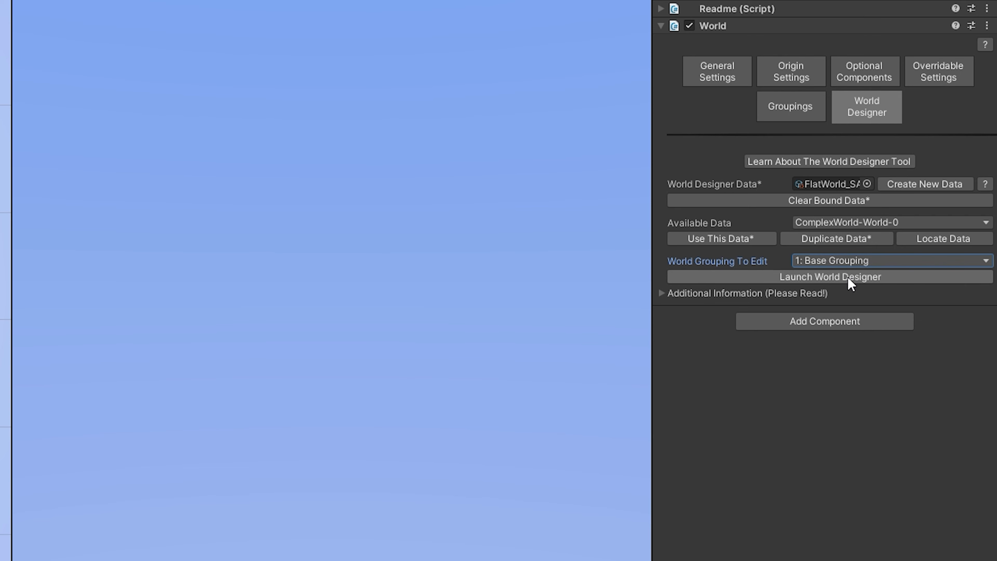
click(850, 278)
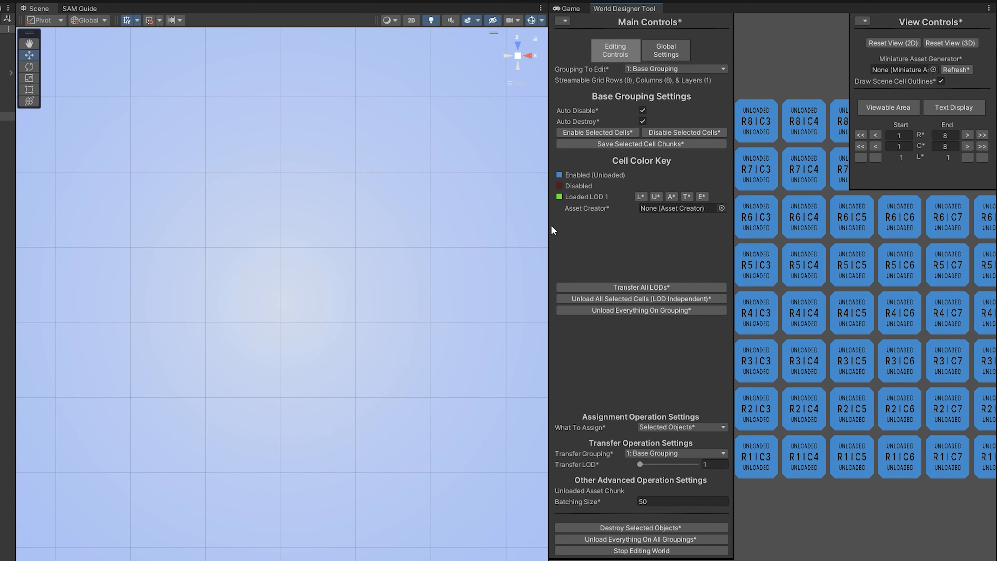
drag(549, 225, 405, 232)
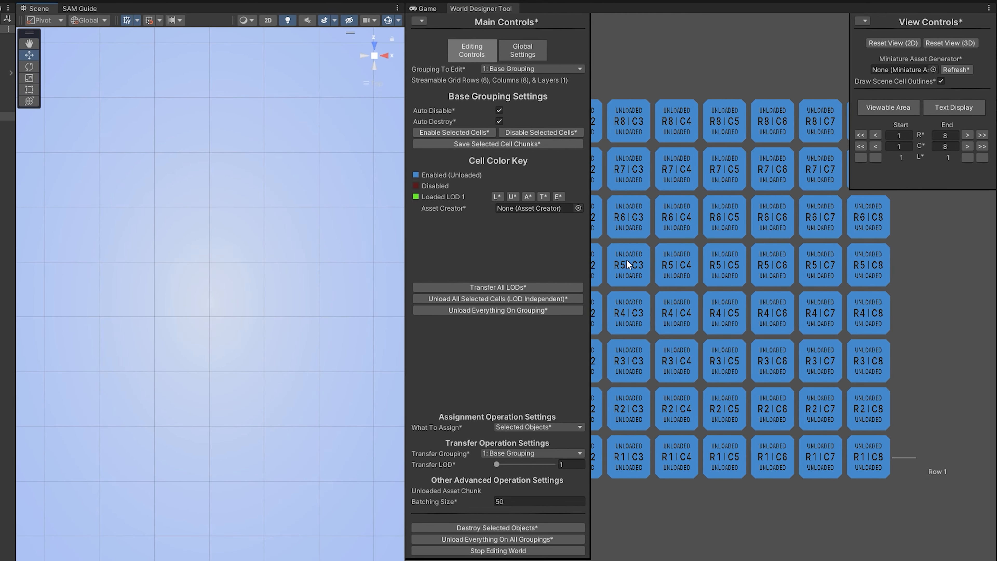
scroll(707, 279, down, 3)
scroll(807, 307, down, 3)
middle_drag(762, 286, 806, 319)
scroll(832, 332, up, 3)
scroll(269, 306, down, 8)
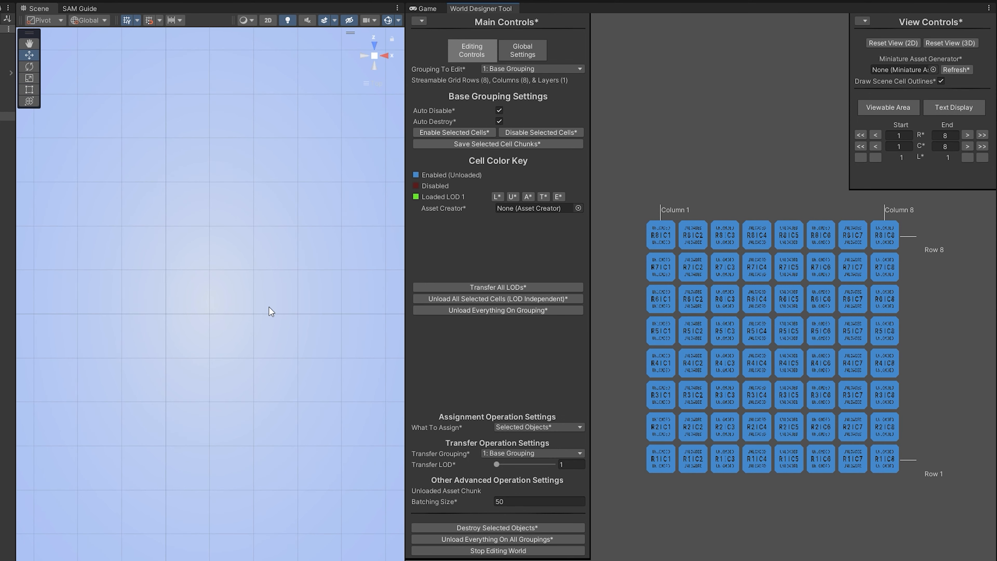
scroll(269, 306, down, 5)
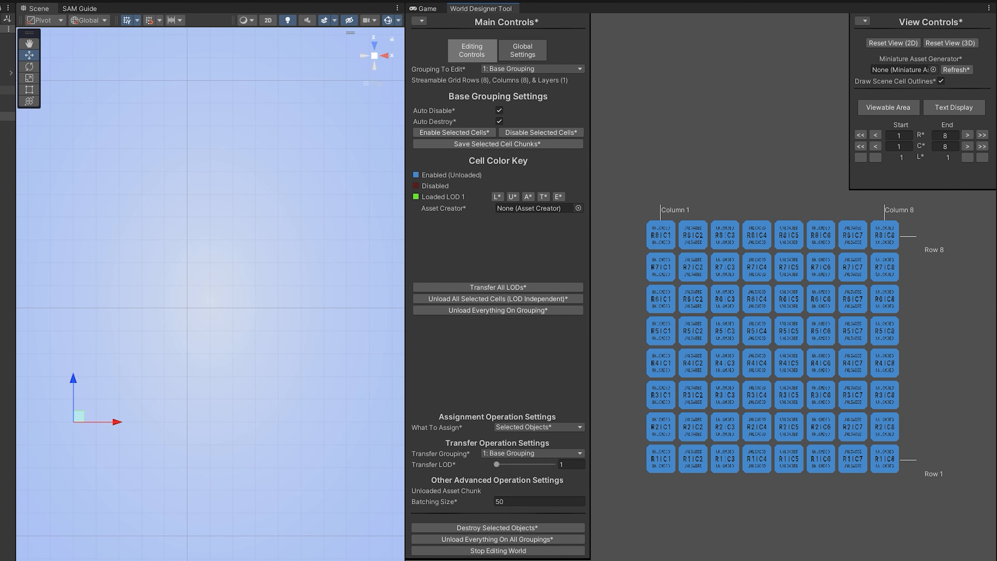
- Select individual cells and rectangular blocks in the World Designer grid to compare their outlines in the scene
click(655, 460)
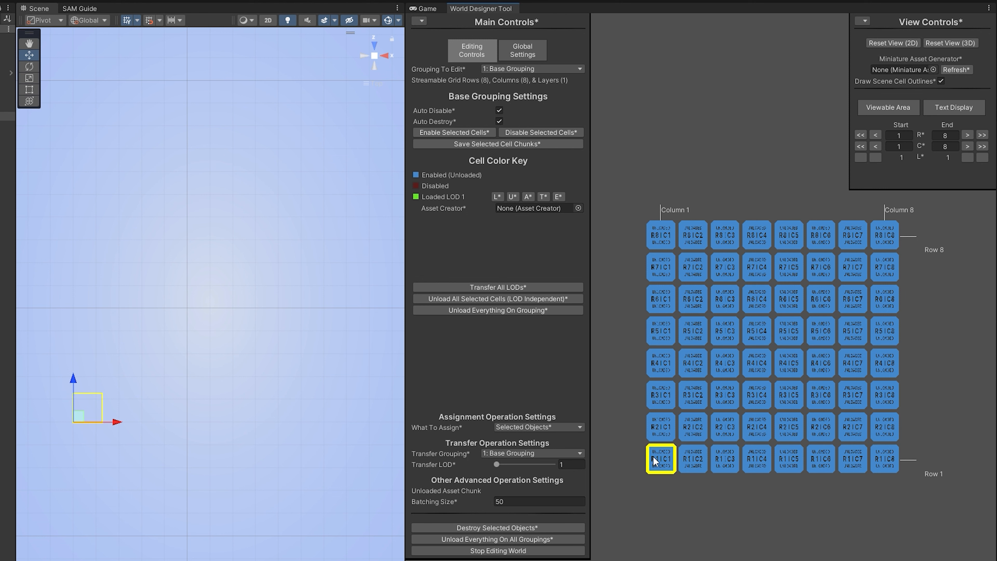
drag(657, 457, 876, 401)
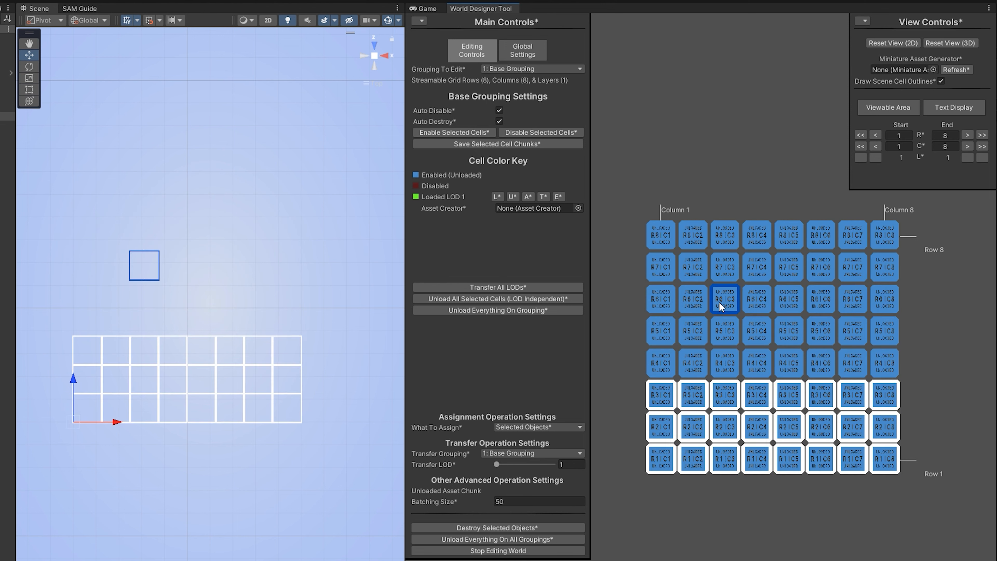
shift+drag(719, 303, 854, 332)
click(821, 266)
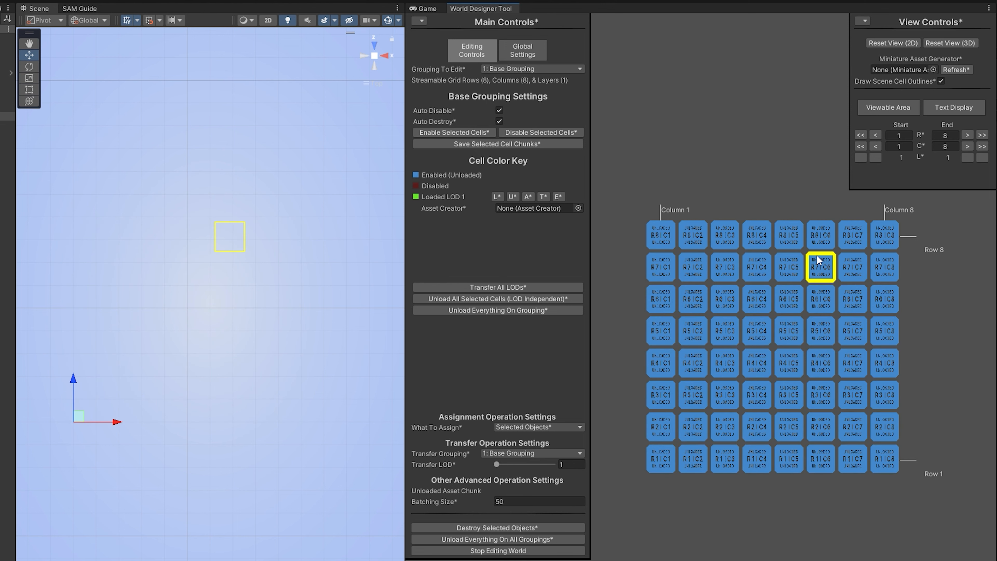
drag(669, 457, 675, 456)
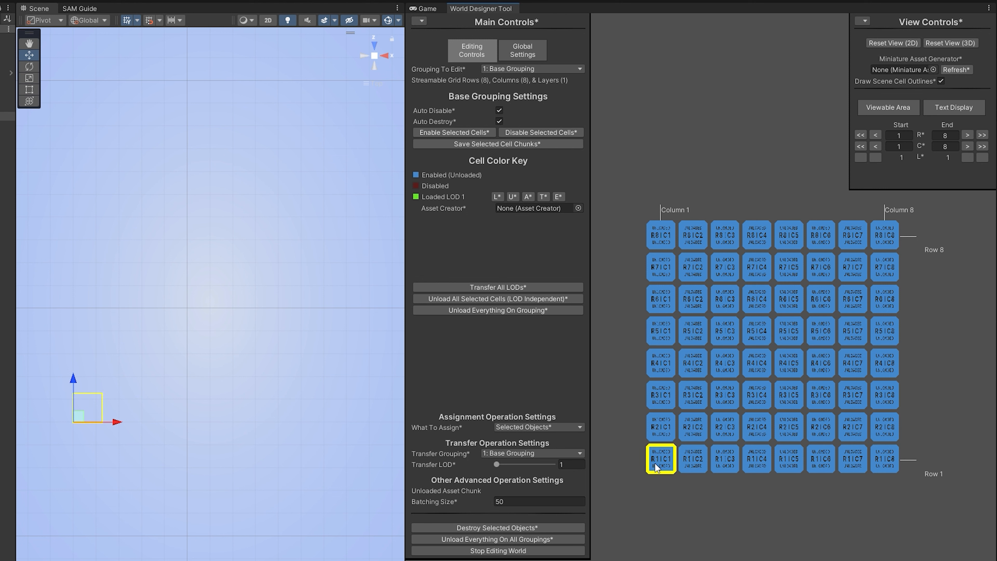
- Select cells R1C1 through R5C7, examine their outlines in 3D and from the top view, and clear the selection
drag(654, 463, 853, 331)
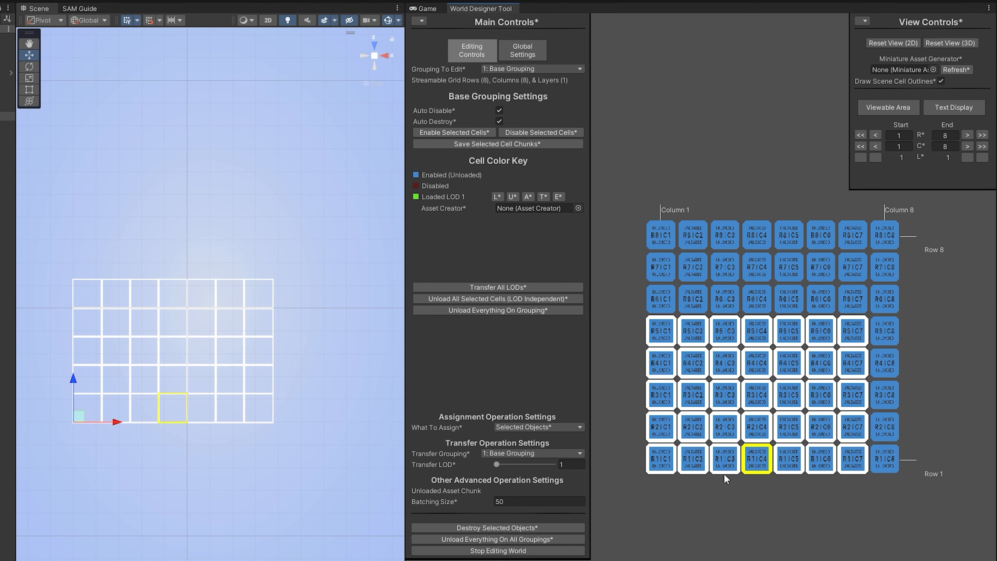
alt+drag(285, 465, 227, 281)
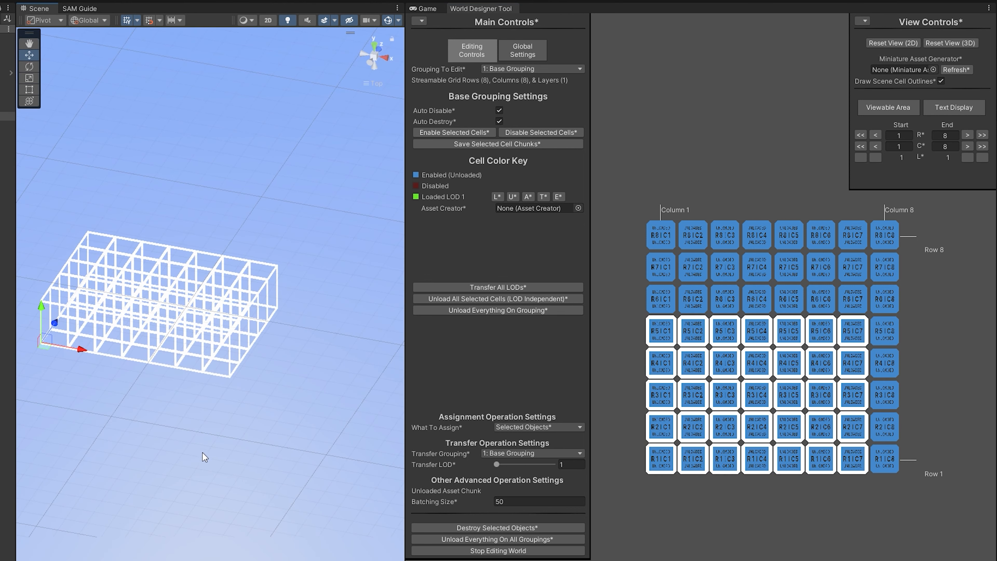
alt+drag(205, 457, 245, 472)
click(376, 46)
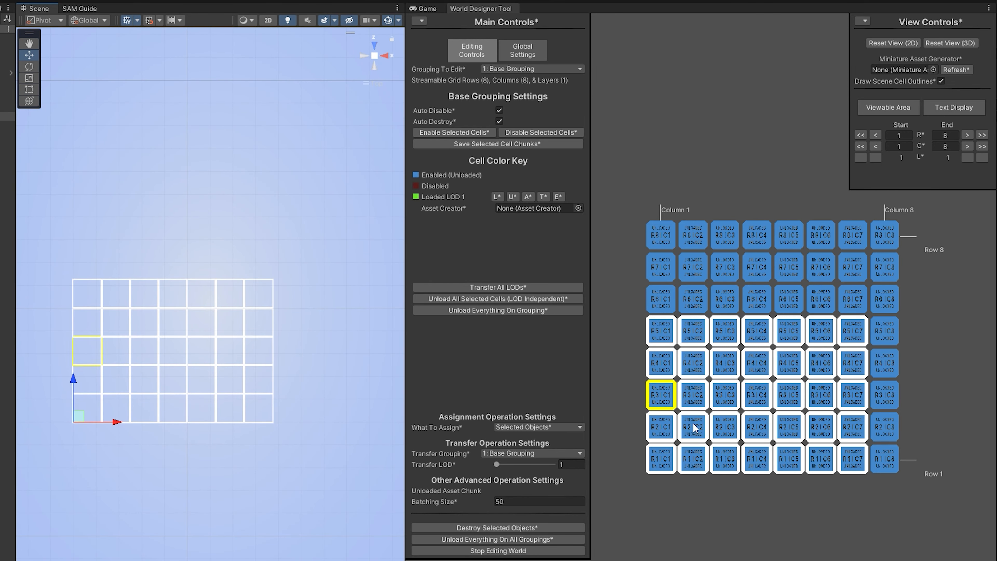
click(764, 498)
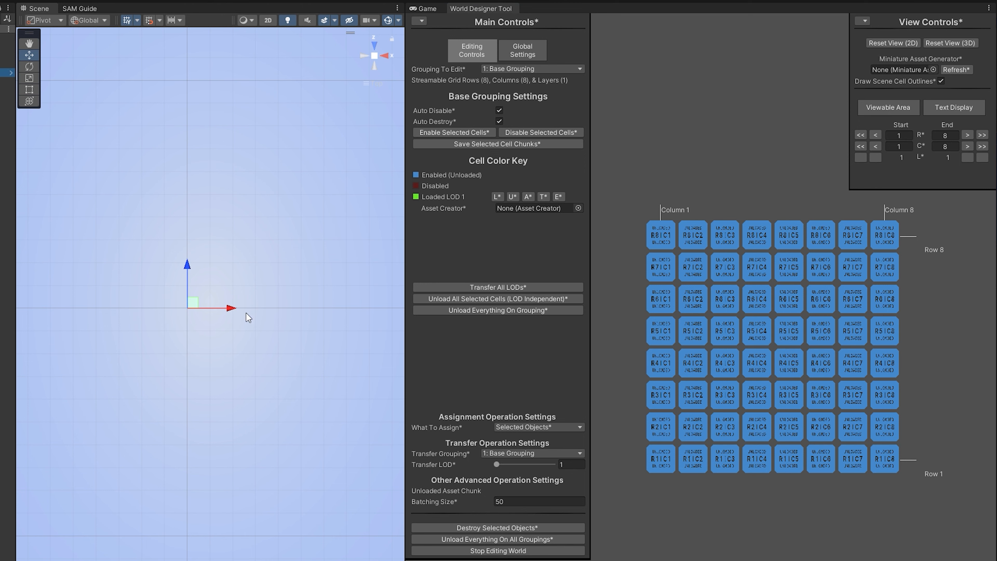
- Load the LOD 1 chunks of the four central cells, rows 4–5 and columns 4–5
drag(785, 335, 755, 361)
click(496, 196)
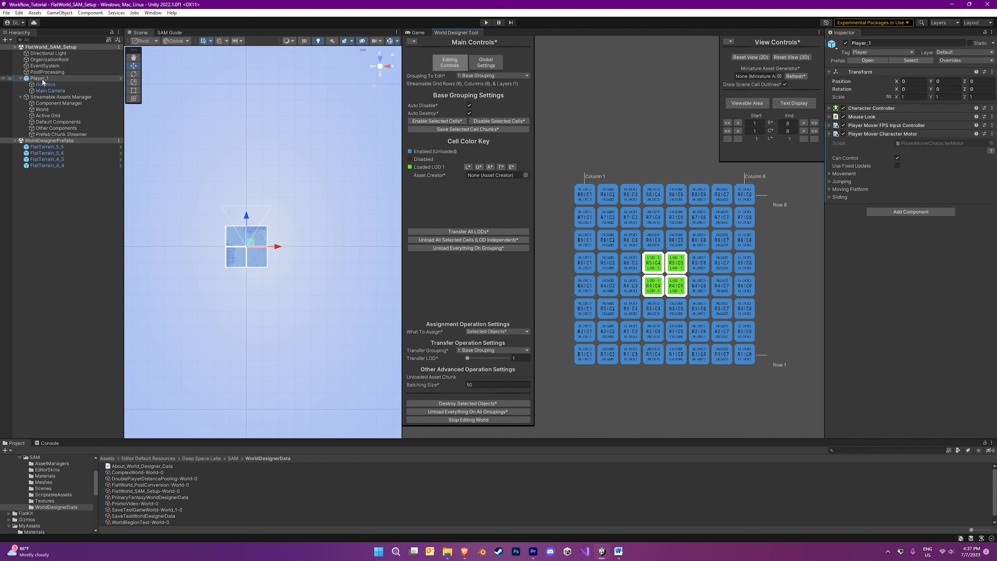
- Move Player_1 to about X 35.8, Z -32.3 and briefly test the scene in Play mode
double_click(42, 79)
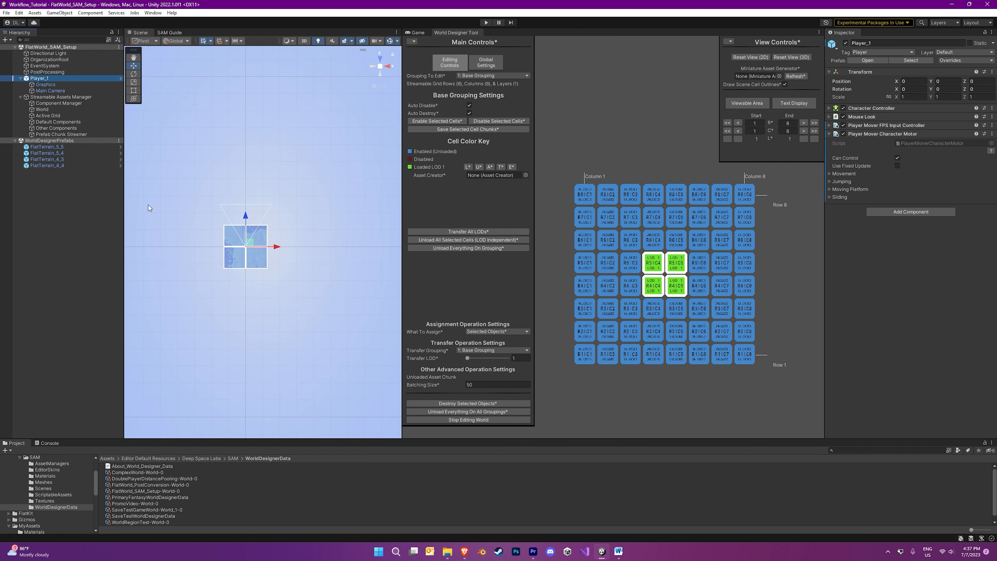
drag(209, 256, 230, 275)
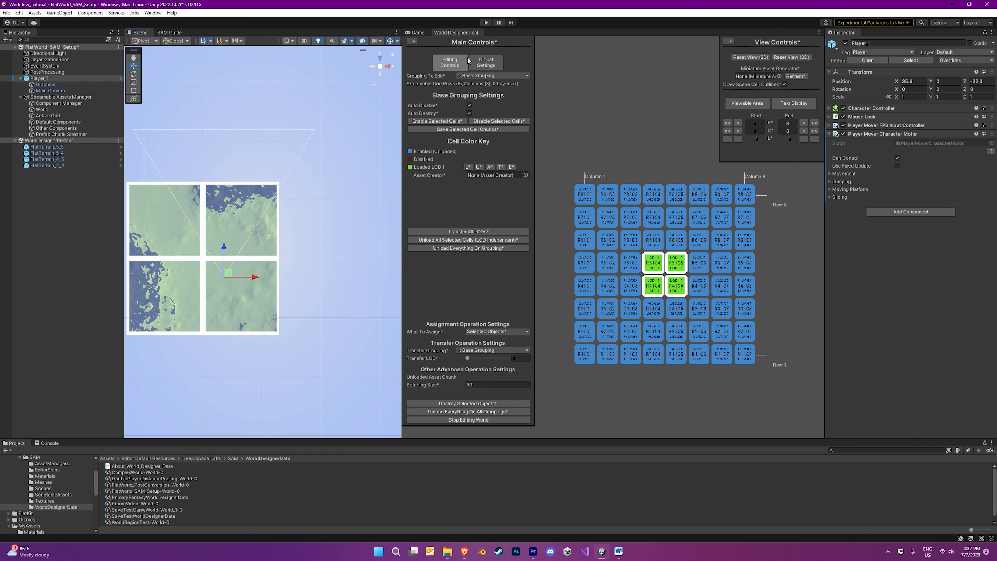
click(486, 23)
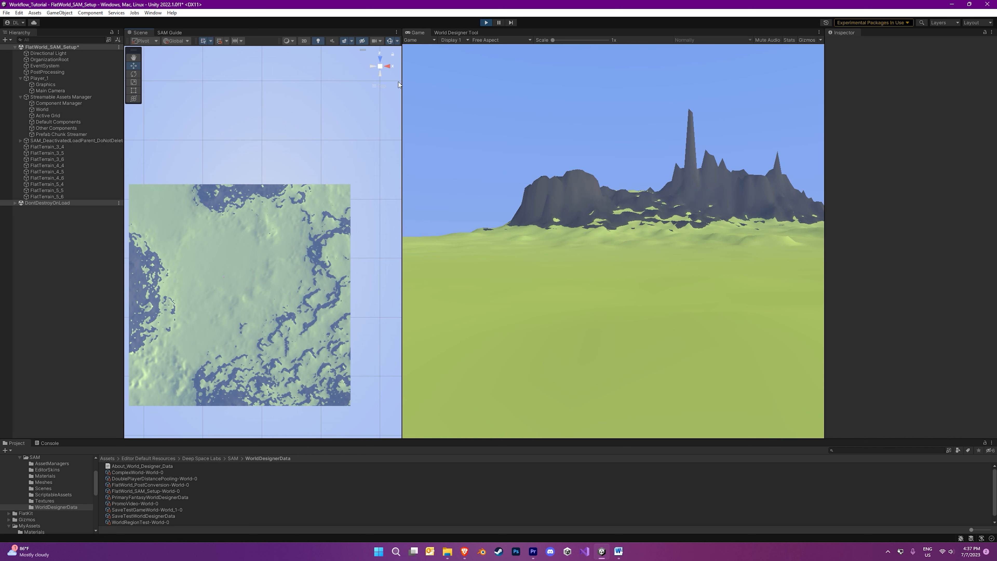
click(487, 22)
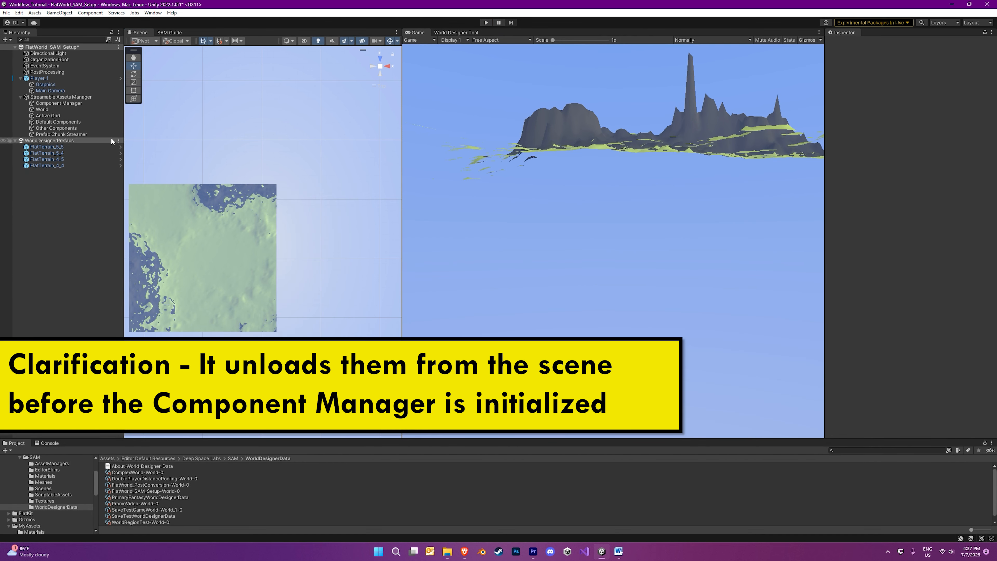
- Save the scene from the World component and relaunch the World Designer
click(53, 110)
click(907, 239)
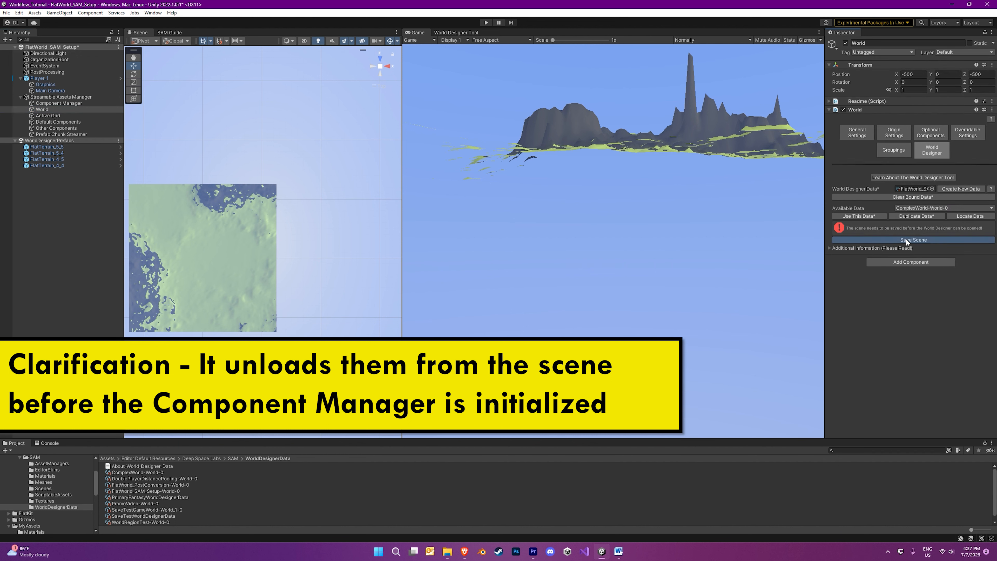
click(907, 234)
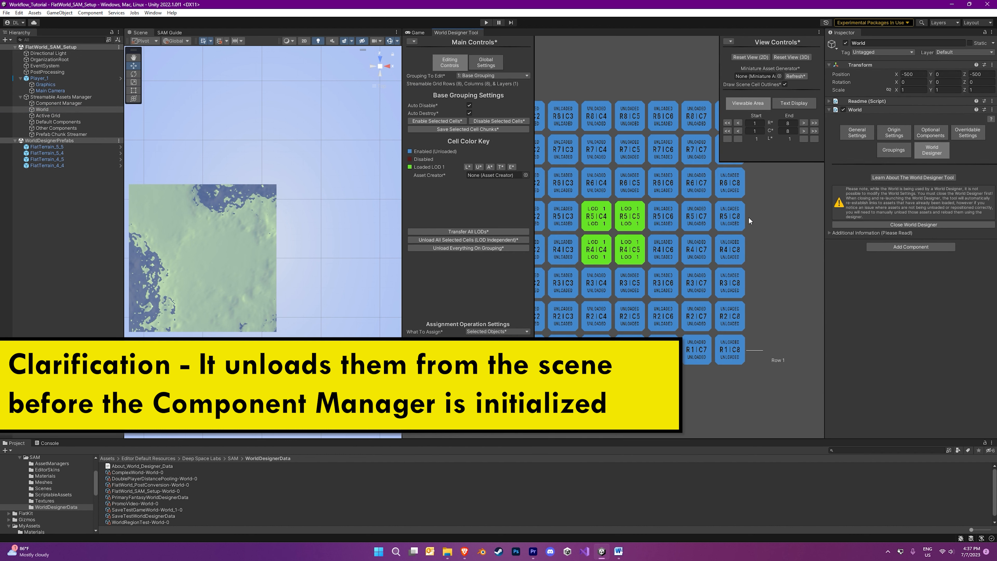
- Unload the LOD 1 chunks of cells in rows 4–5 and columns 4–5, and close the World Designer
drag(585, 216, 629, 249)
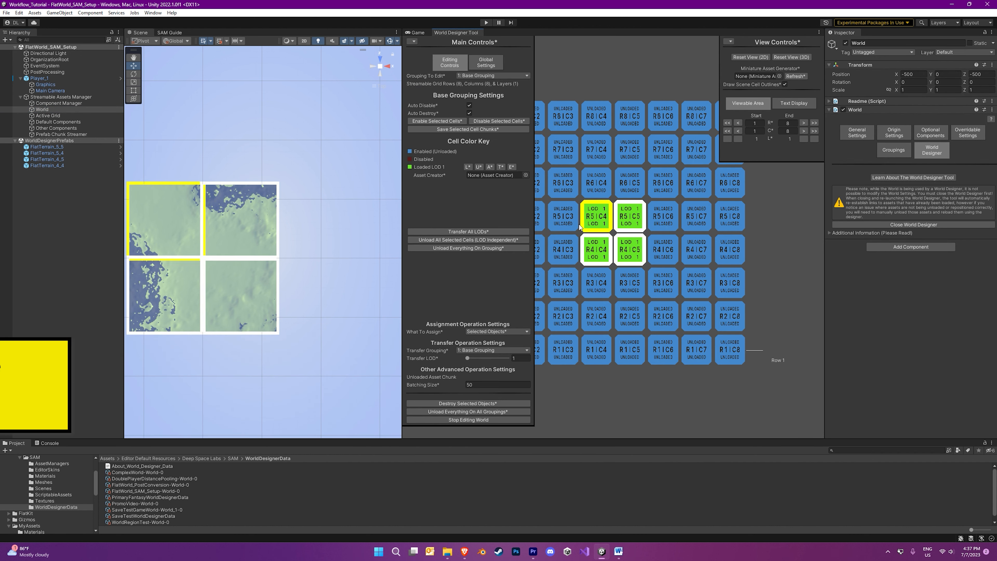
click(480, 168)
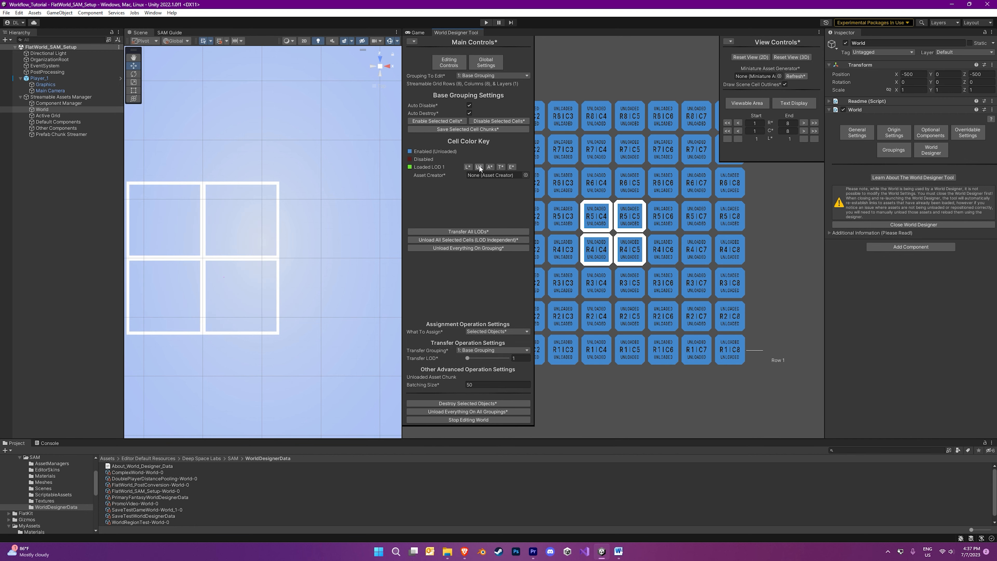
click(865, 225)
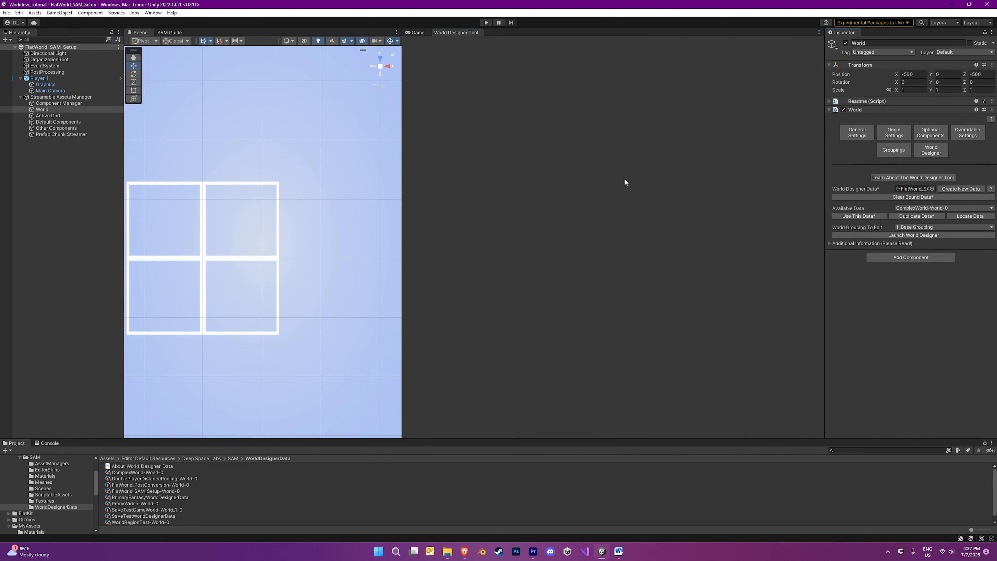
- Run the scene, walk Player_1 across the terrain to watch chunks stream around it, and restart Play mode
click(486, 22)
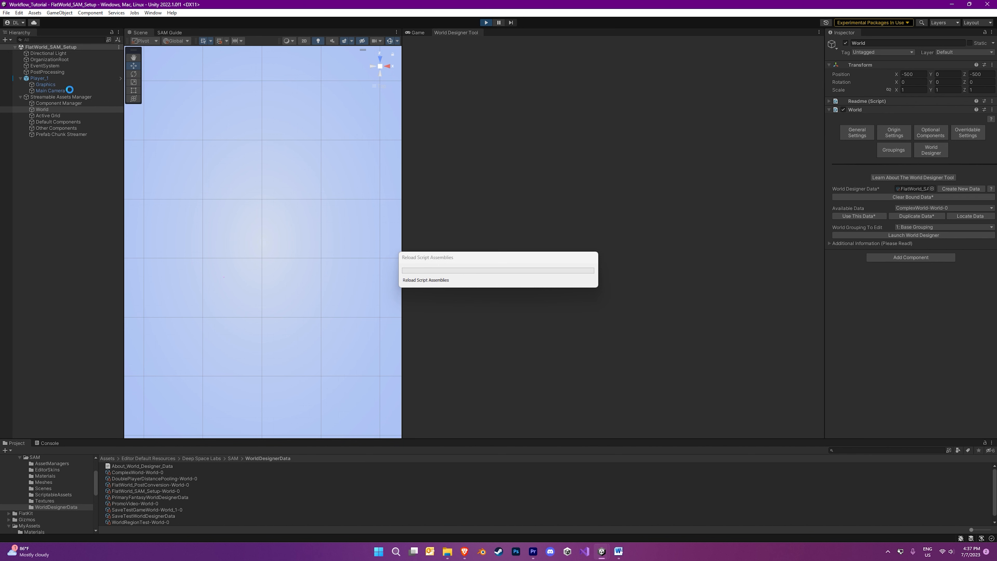
click(63, 78)
key(w)
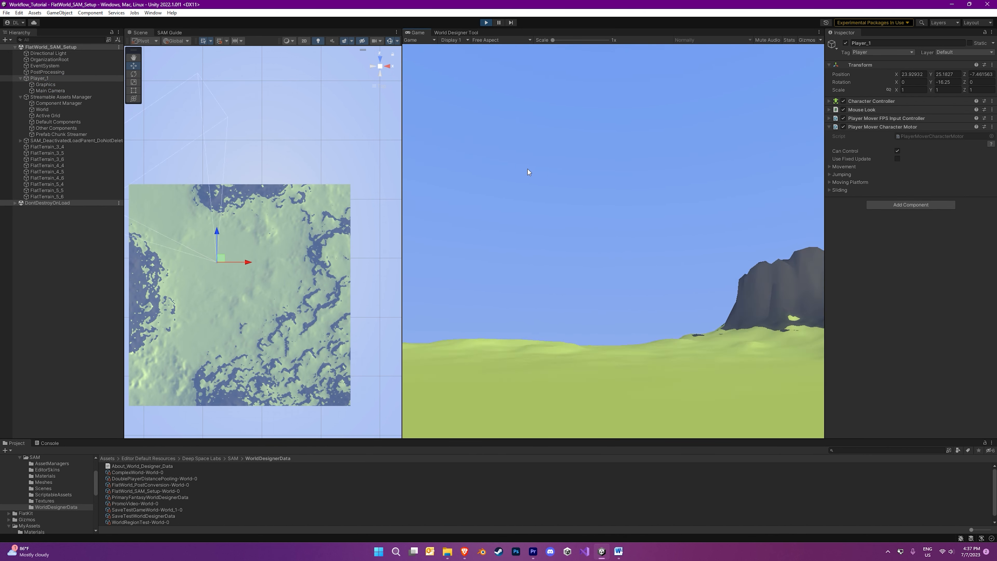
key(w)
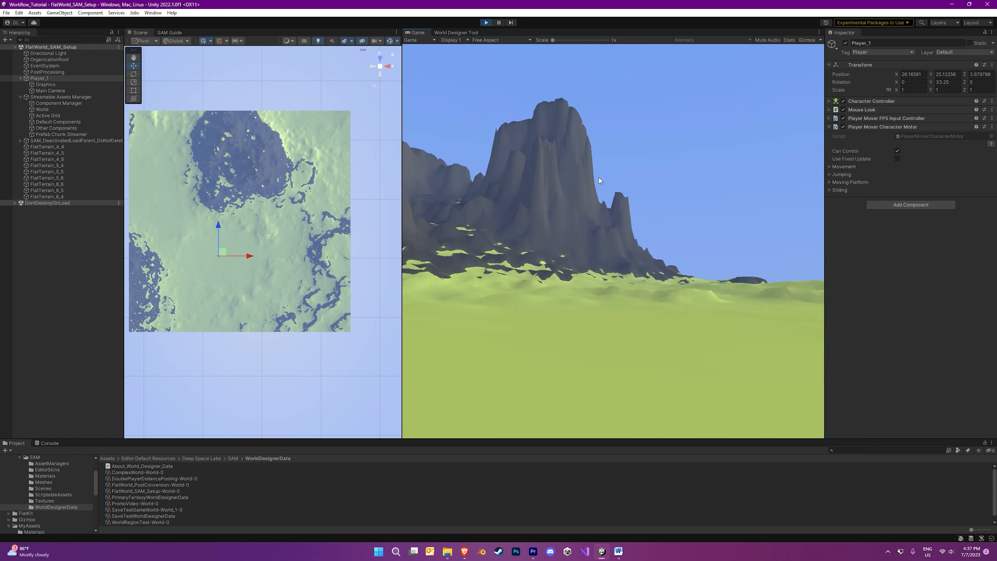
key(w)
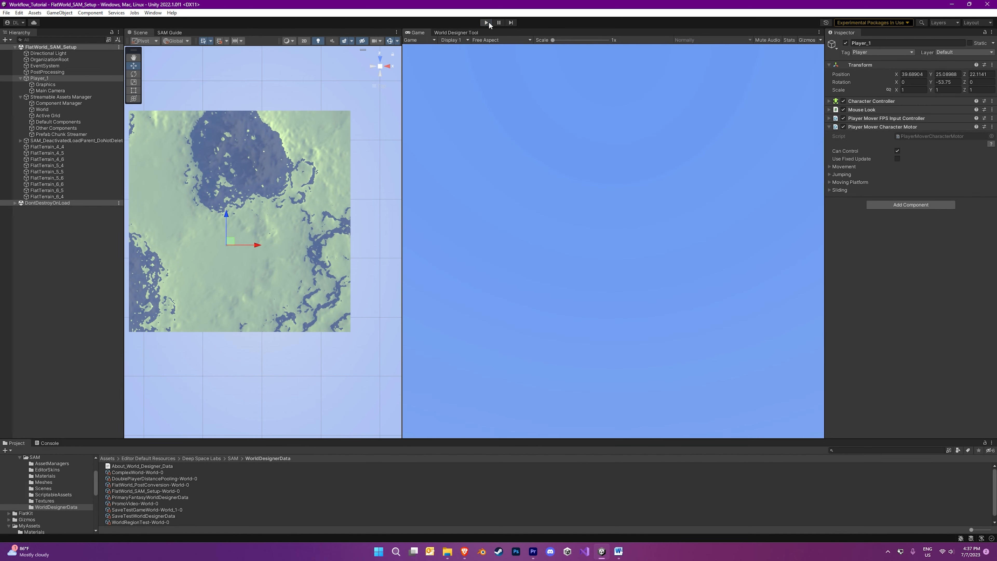
click(487, 23)
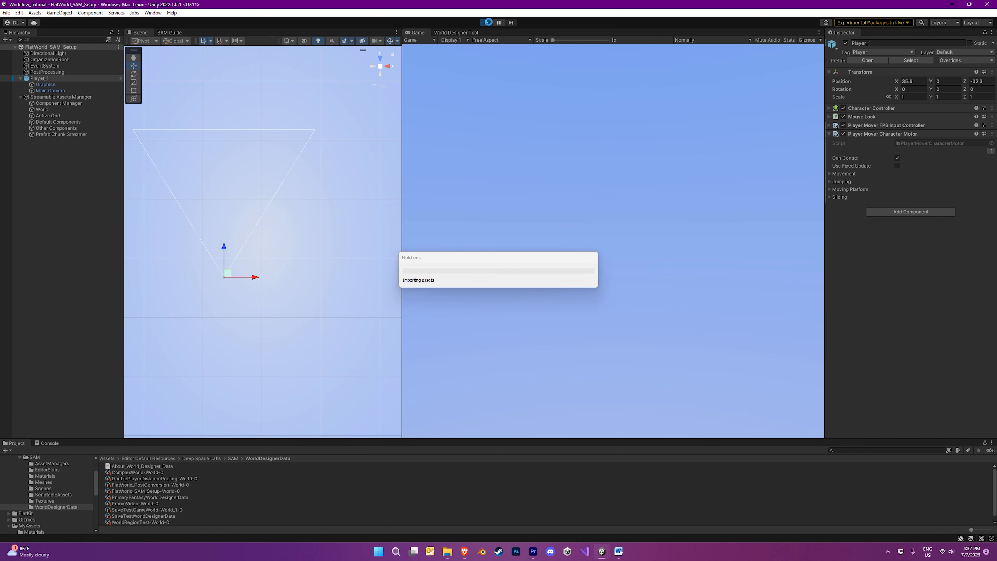
- Stop Play mode and open the Saving And Loading Data section of the Component Managers chapter in the SAM Guide
click(487, 22)
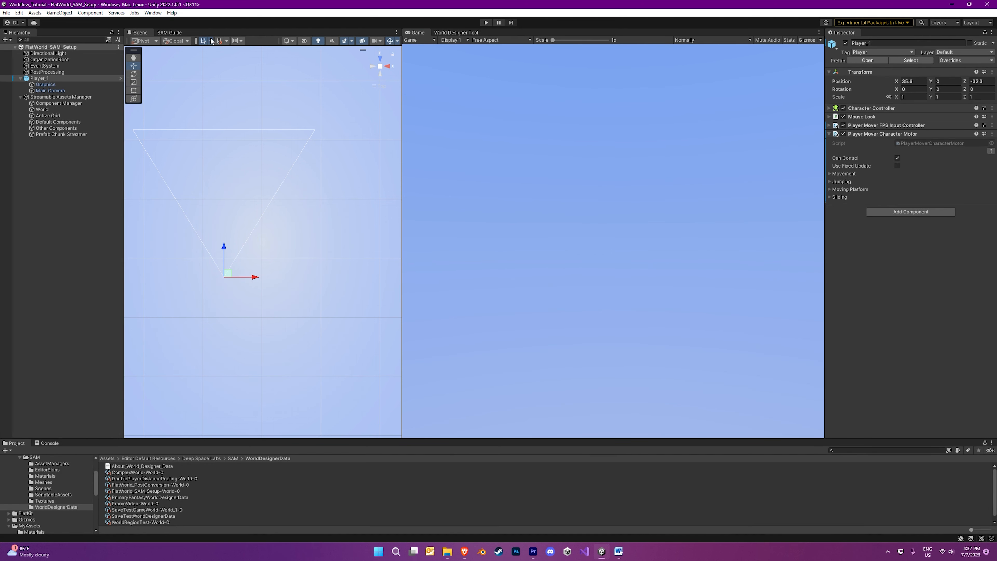
click(170, 32)
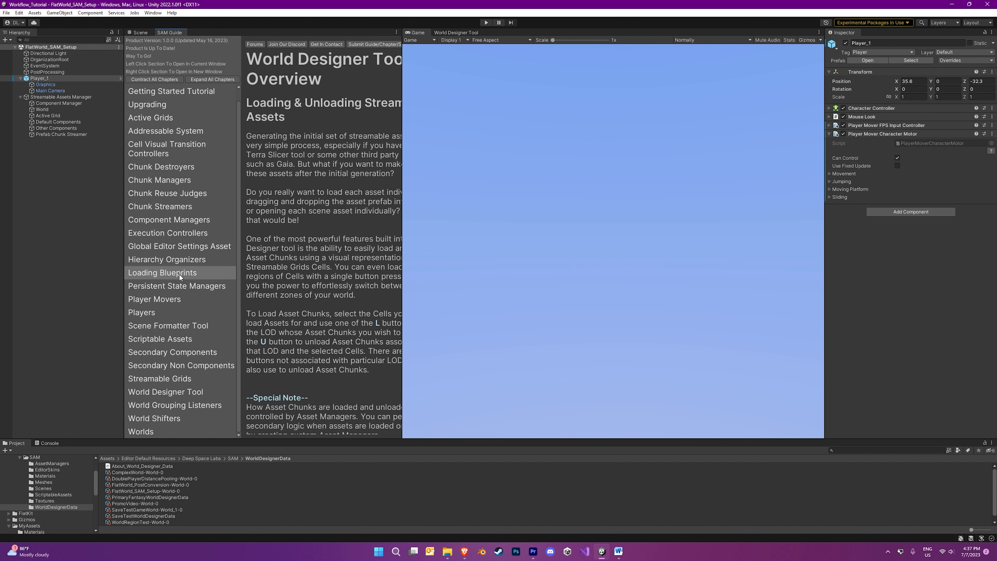
click(180, 221)
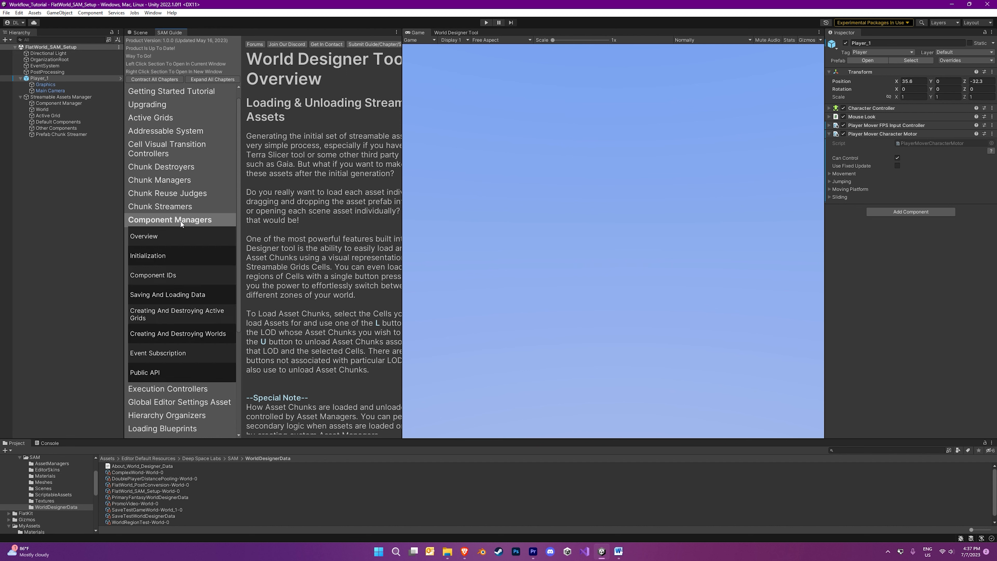
click(177, 297)
- Widen the SAM Guide and read the section through its Backwards Compatibility (Converting Old Save Data) part
drag(406, 222, 605, 224)
scroll(490, 259, down, 5)
scroll(490, 259, down, 10)
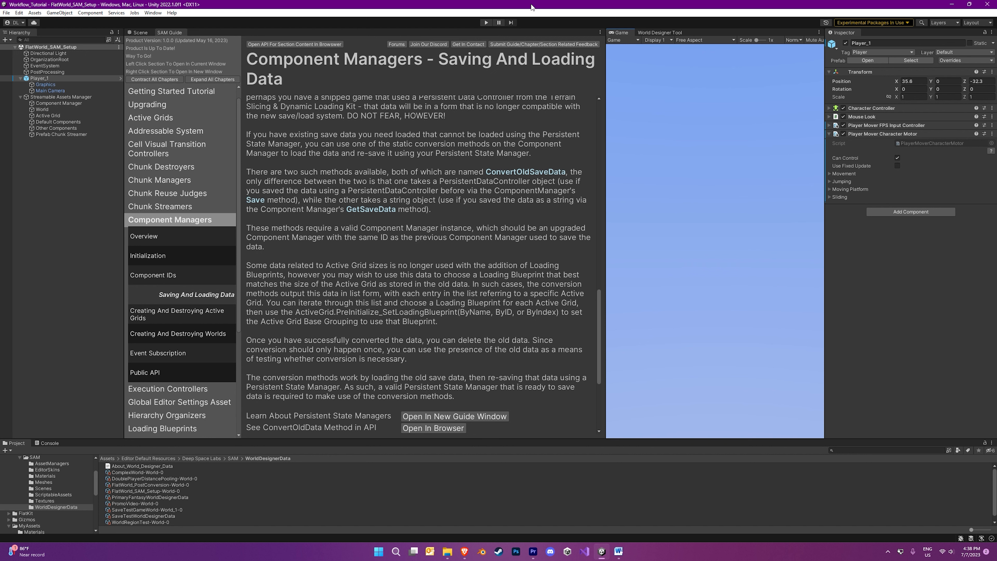
scroll(494, 249, up, 6)
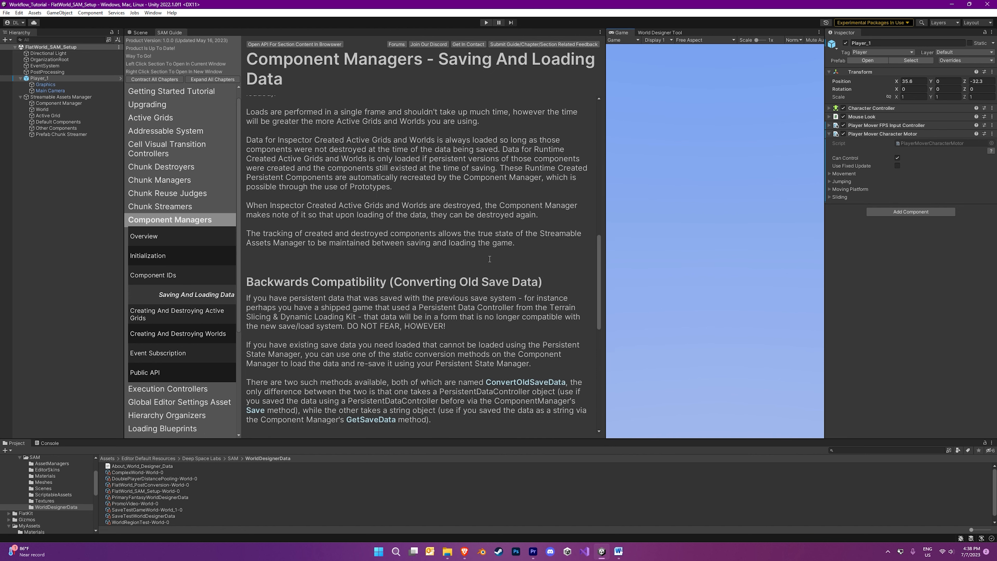
scroll(494, 248, down, 6)
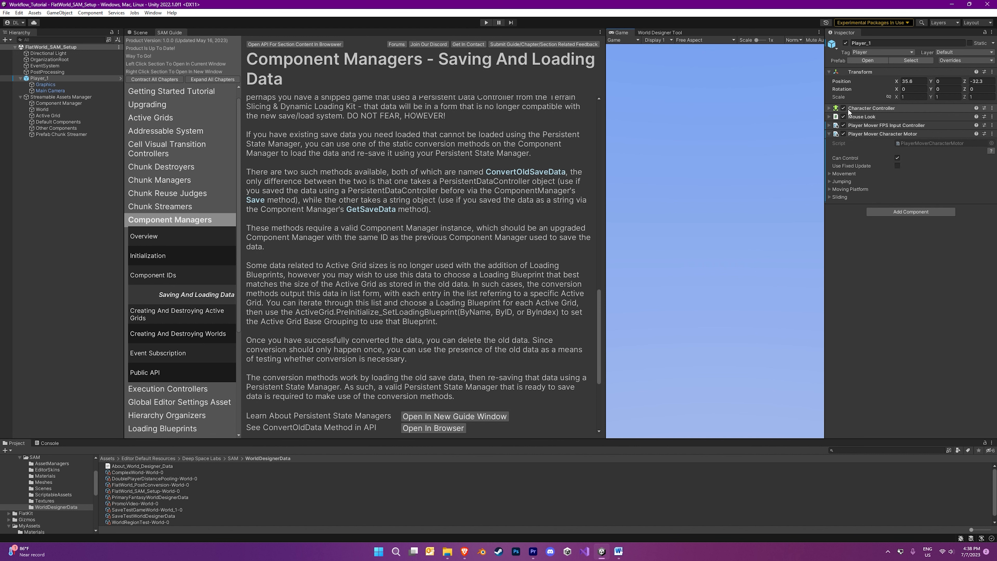
- Select the Active Grid object and view the guide pages for its Boundary Monitor and Loading Blueprint Repository settings
click(68, 116)
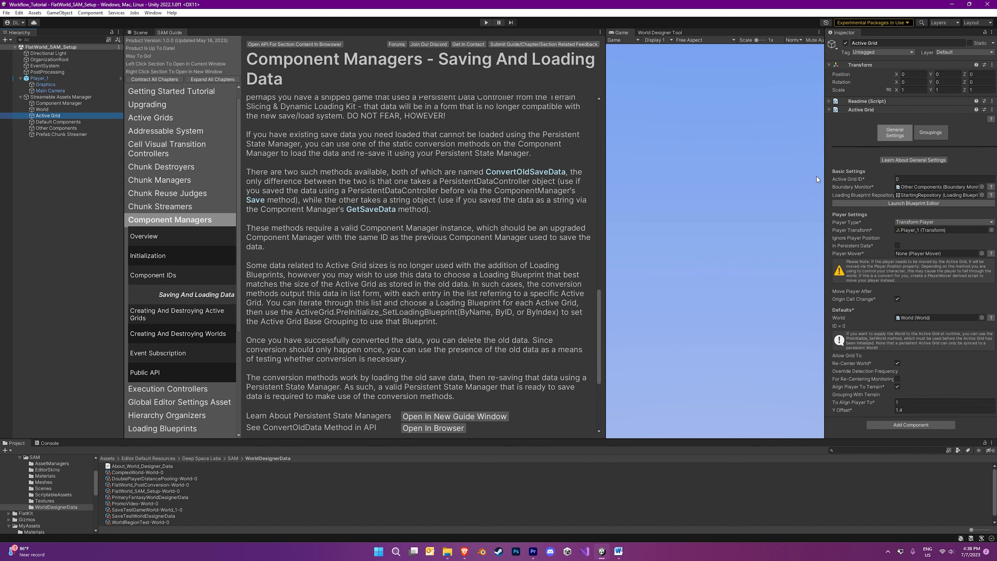
mouse_move(862, 182)
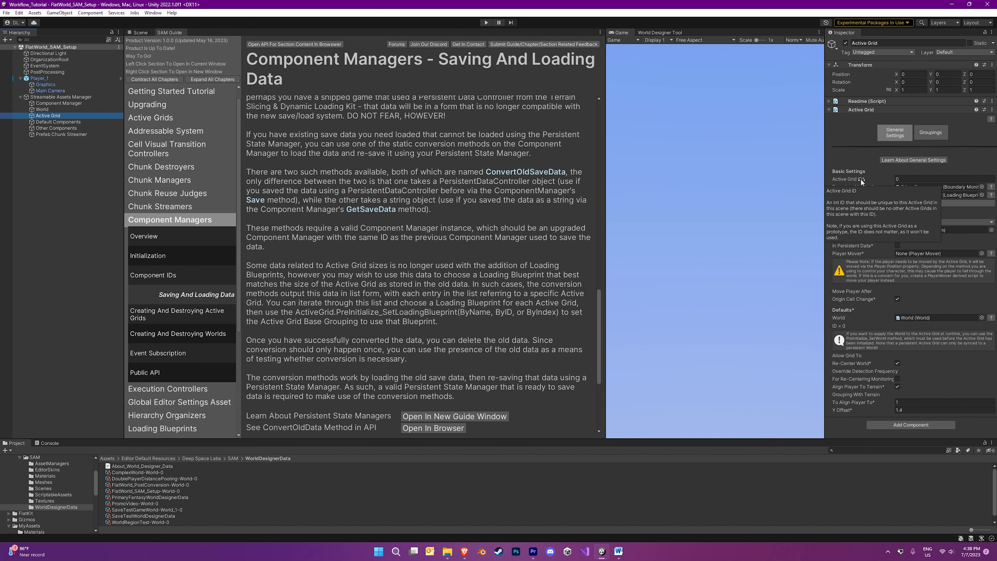
click(991, 187)
scroll(471, 199, down, 1)
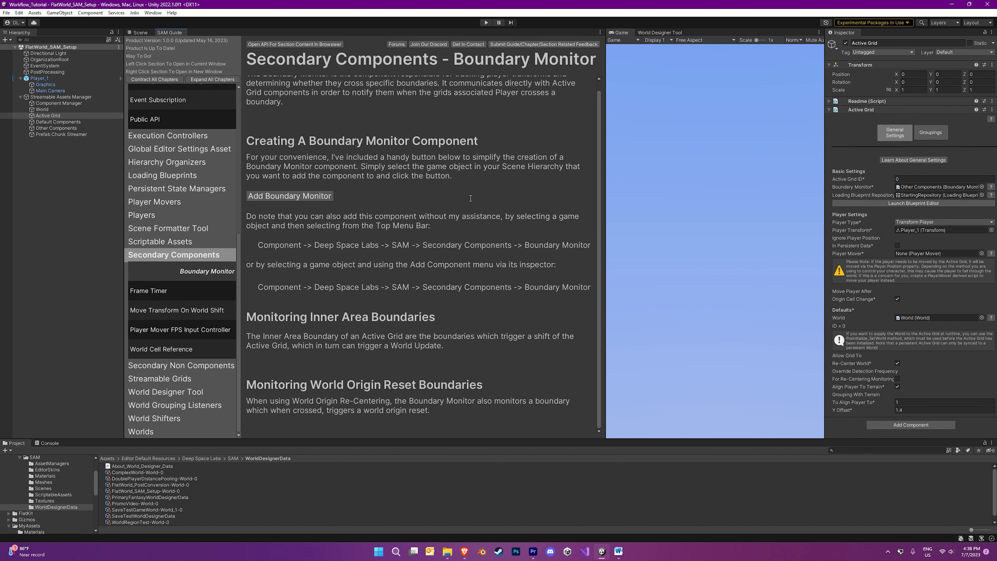
scroll(471, 198, up, 1)
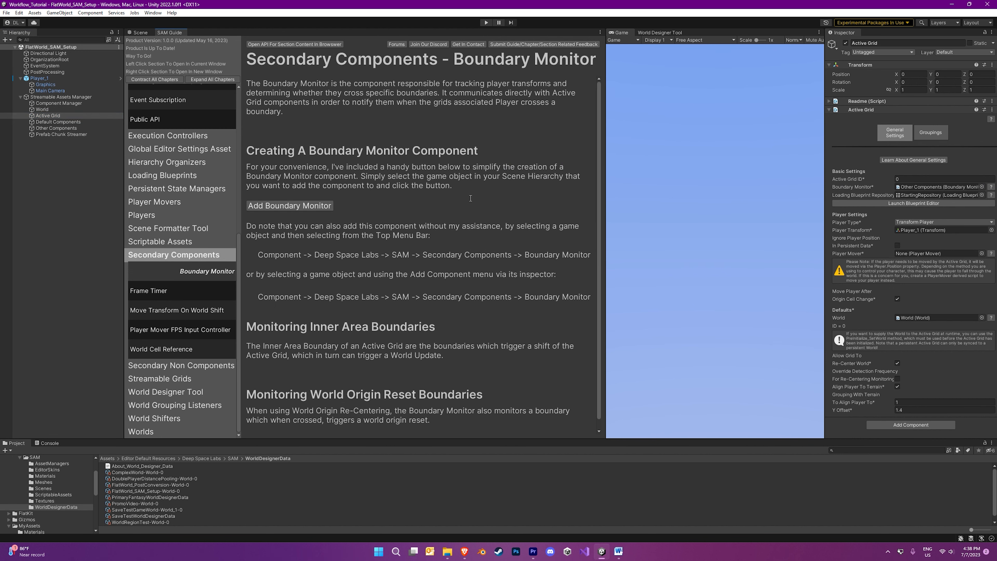
click(991, 194)
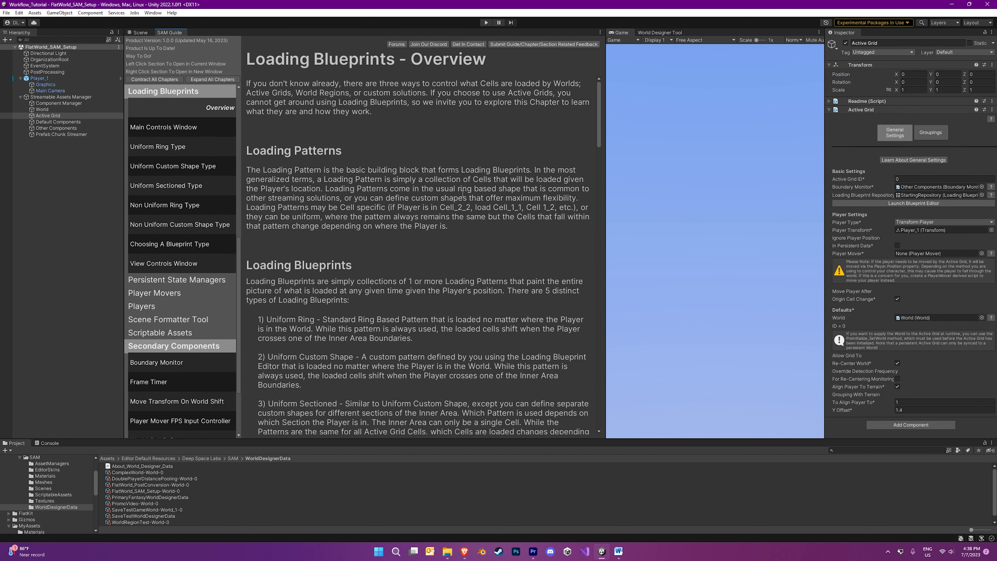